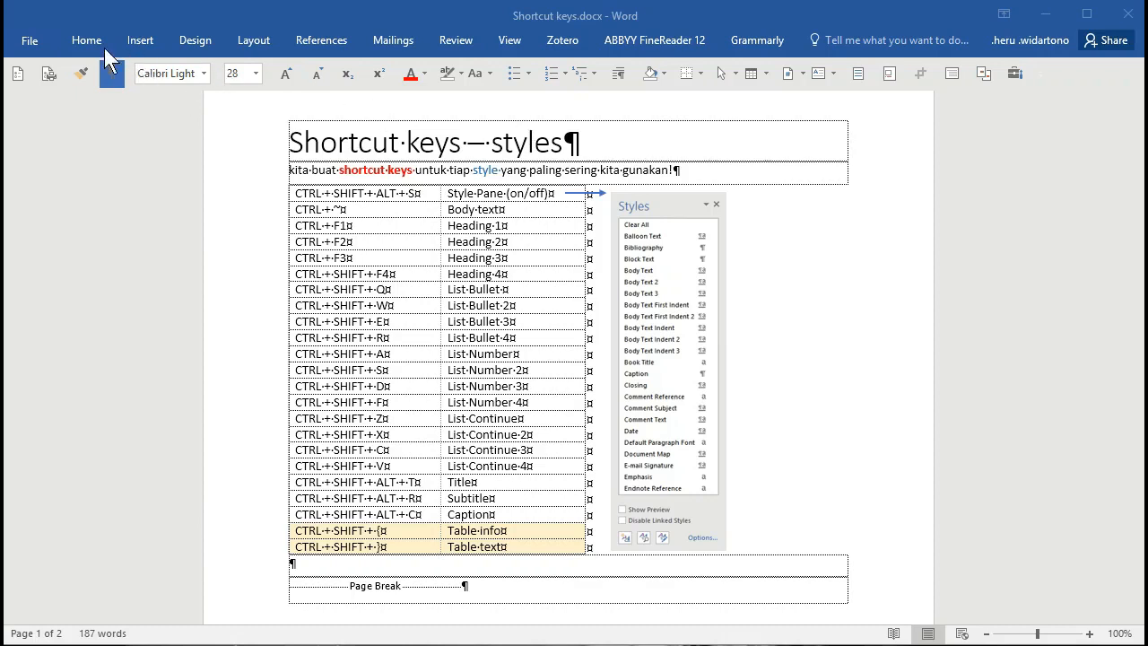
Step: Show the Quick Access Toolbar above the ribbon, keeping the ribbon collapsed
scroll(855, 288, "up", 1)
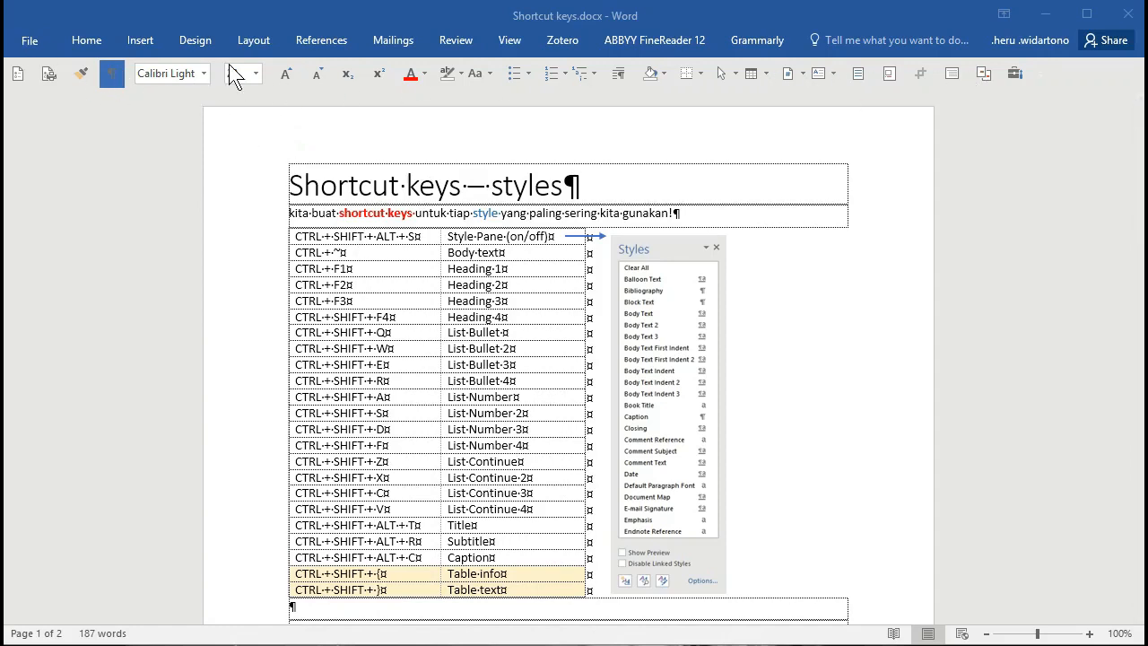
left_click(1045, 74)
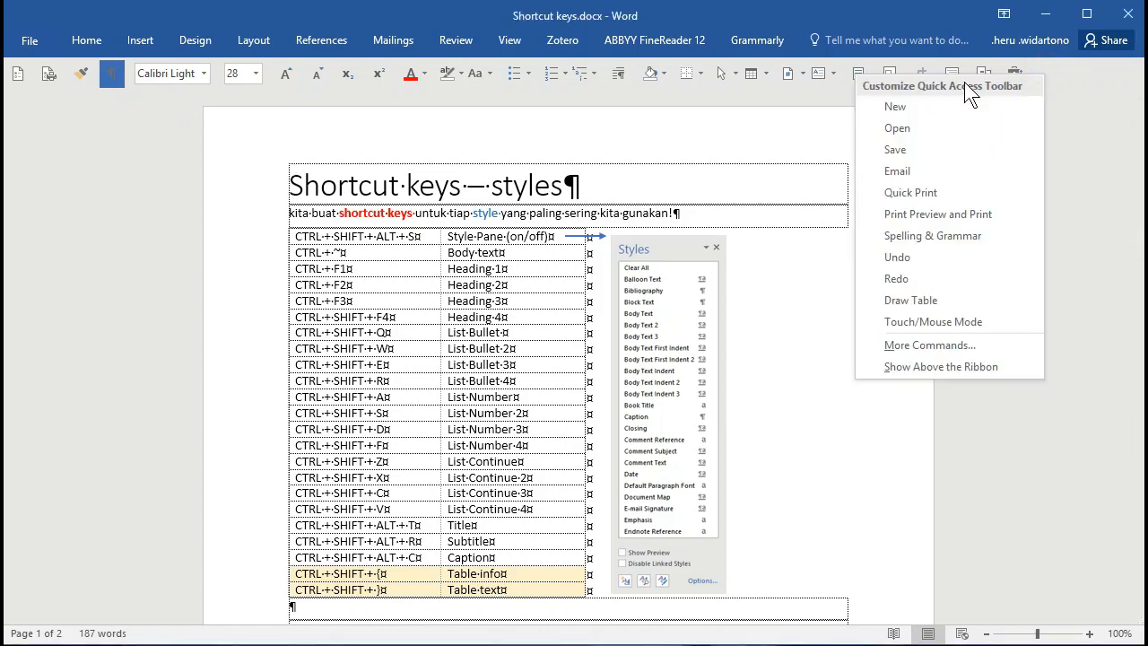
left_click(1110, 79)
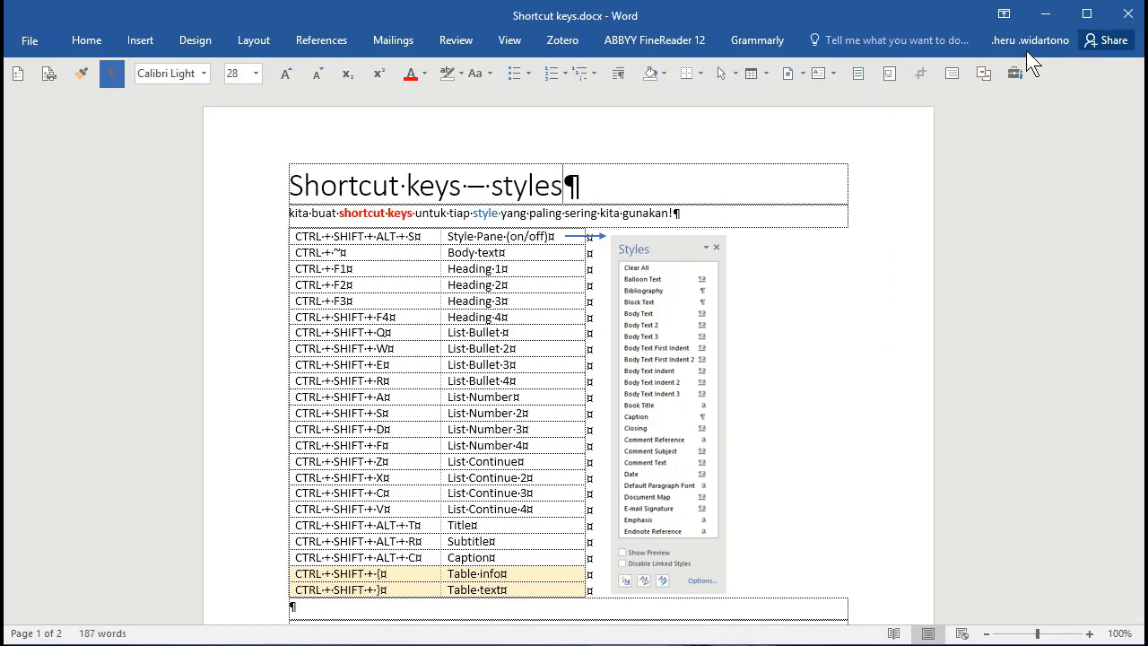
left_click(1006, 25)
left_click(994, 161)
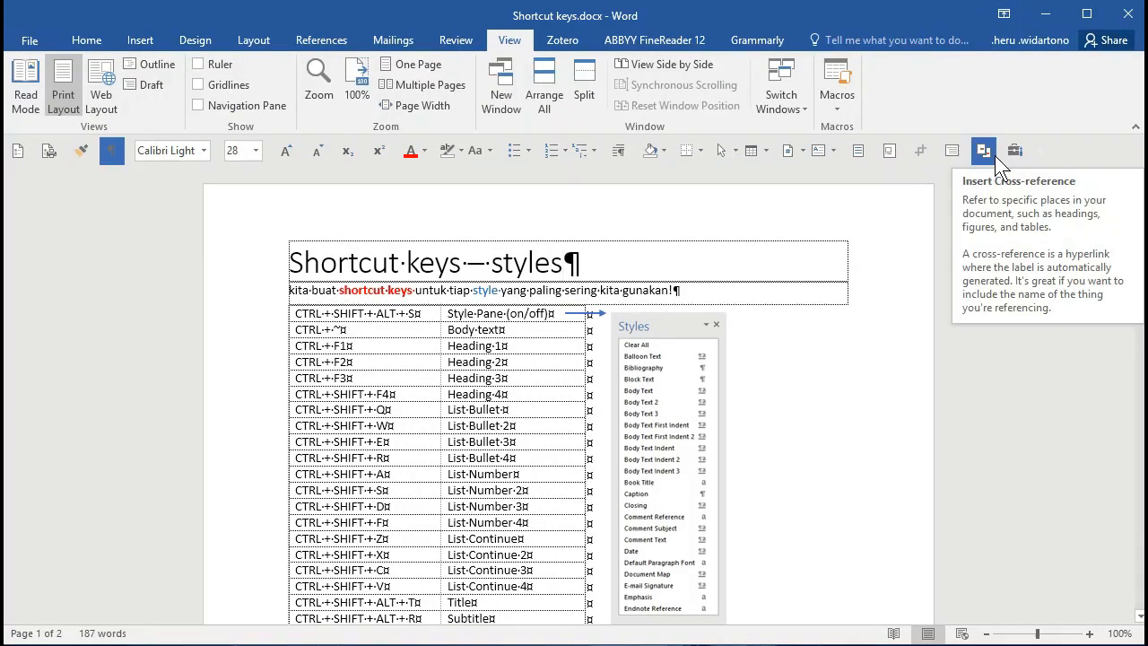
left_click(1136, 126)
left_click(1045, 74)
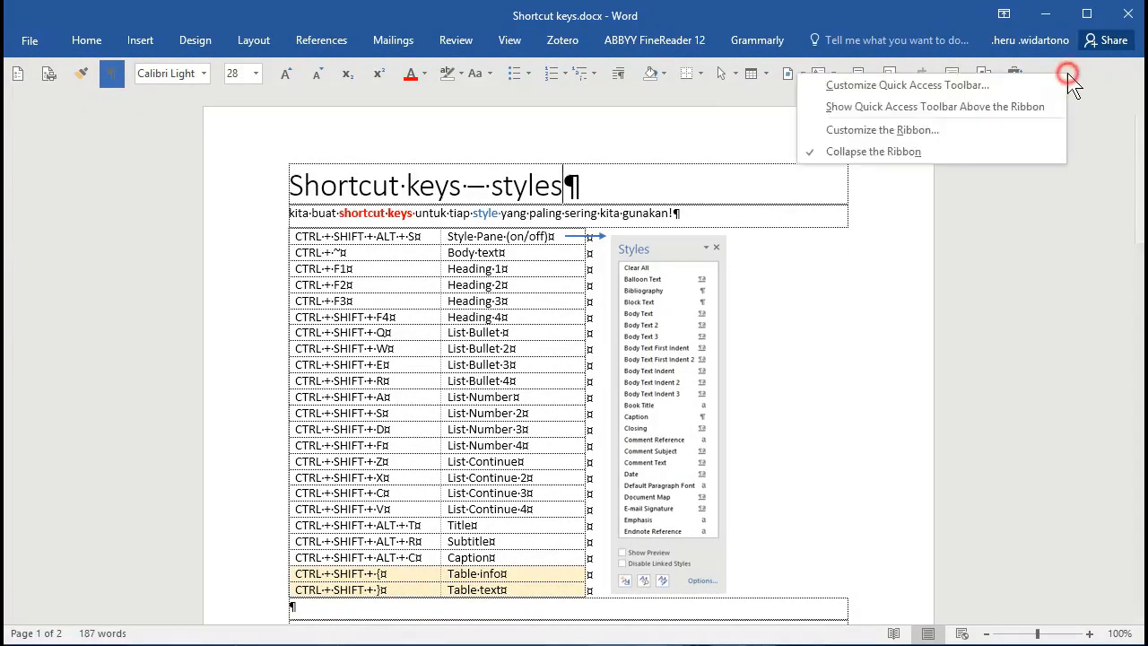
left_click(1010, 108)
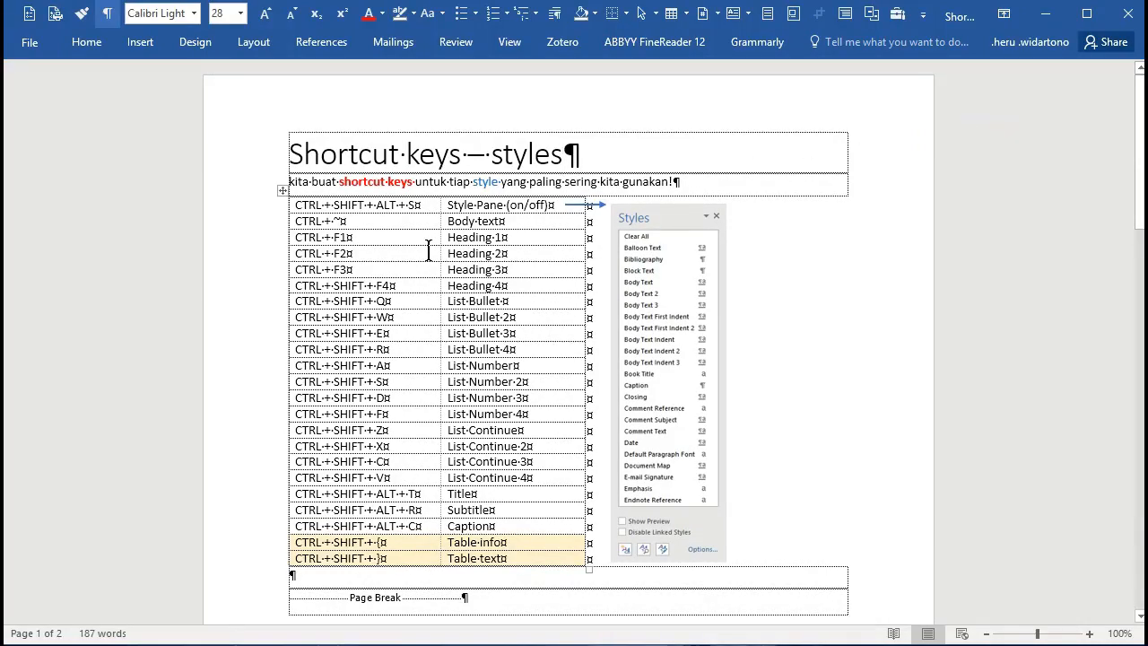
left_click(380, 161)
left_click(584, 160)
scroll(802, 297, "down", 2)
scroll(789, 301, "up", 2)
Step: Switch to the final report document and show the Styles pane for the "The Stocktaking Process" chapter heading
left_click(396, 628)
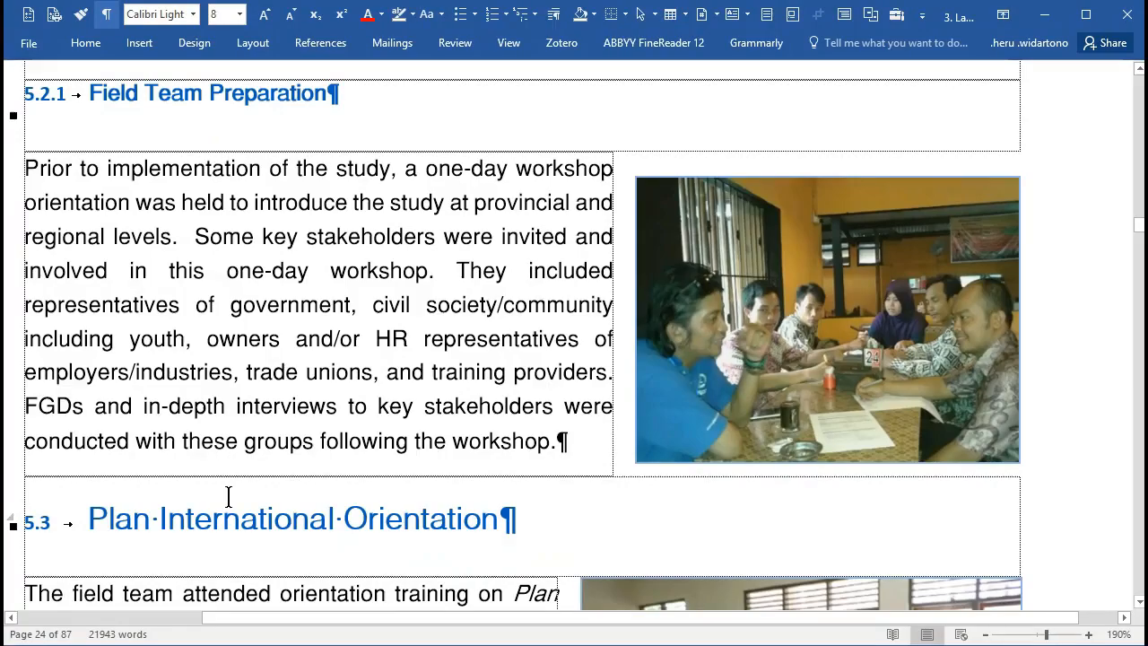
scroll(228, 496, "down", 2)
scroll(336, 489, "up", 10)
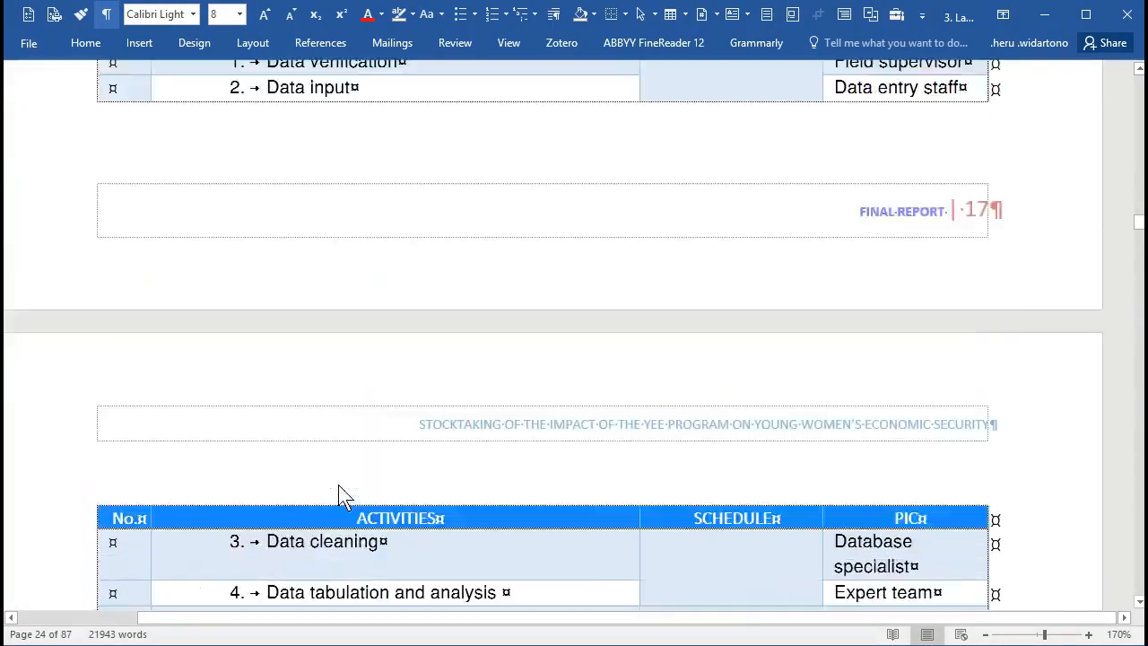
scroll(345, 496, "up", 15)
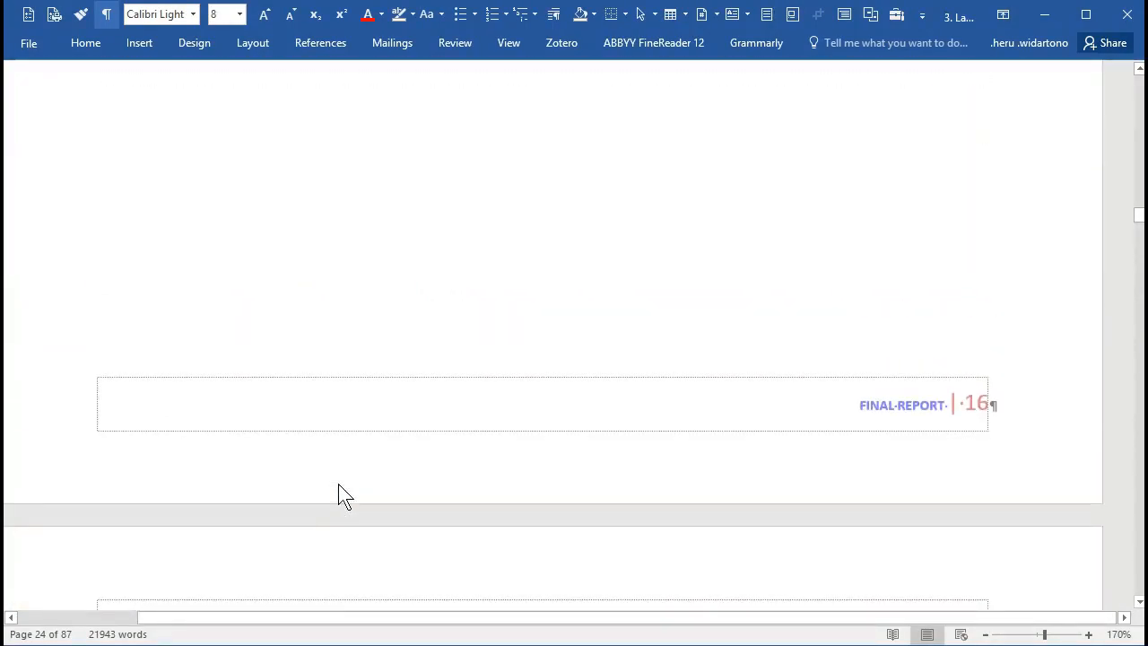
scroll(341, 489, "down", 5)
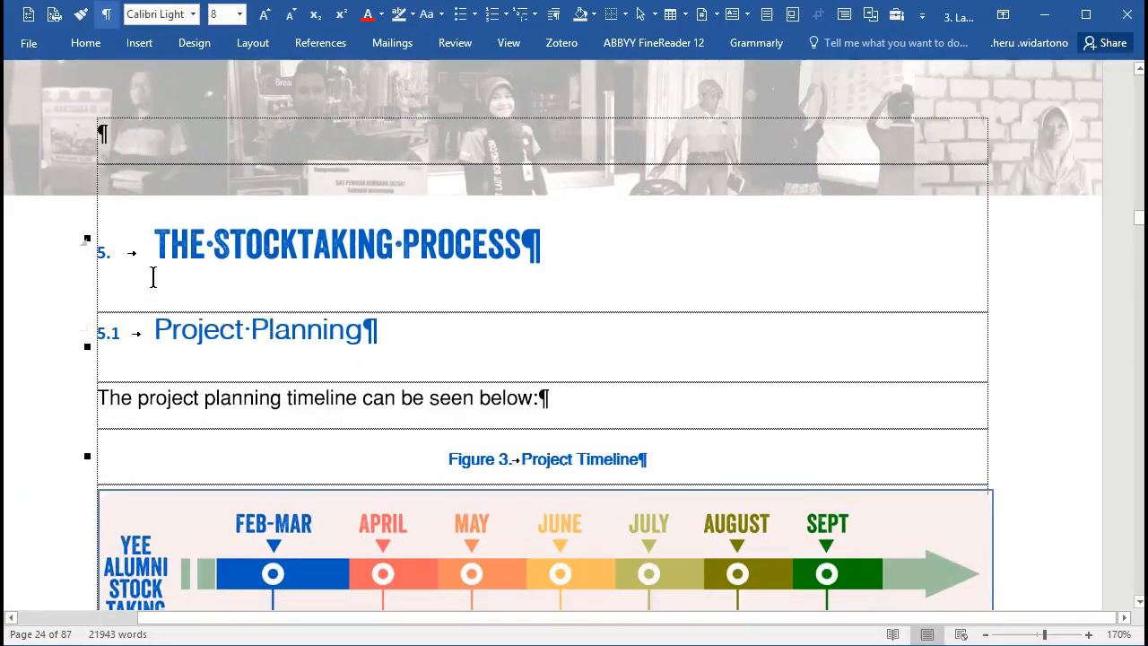
left_click(295, 244)
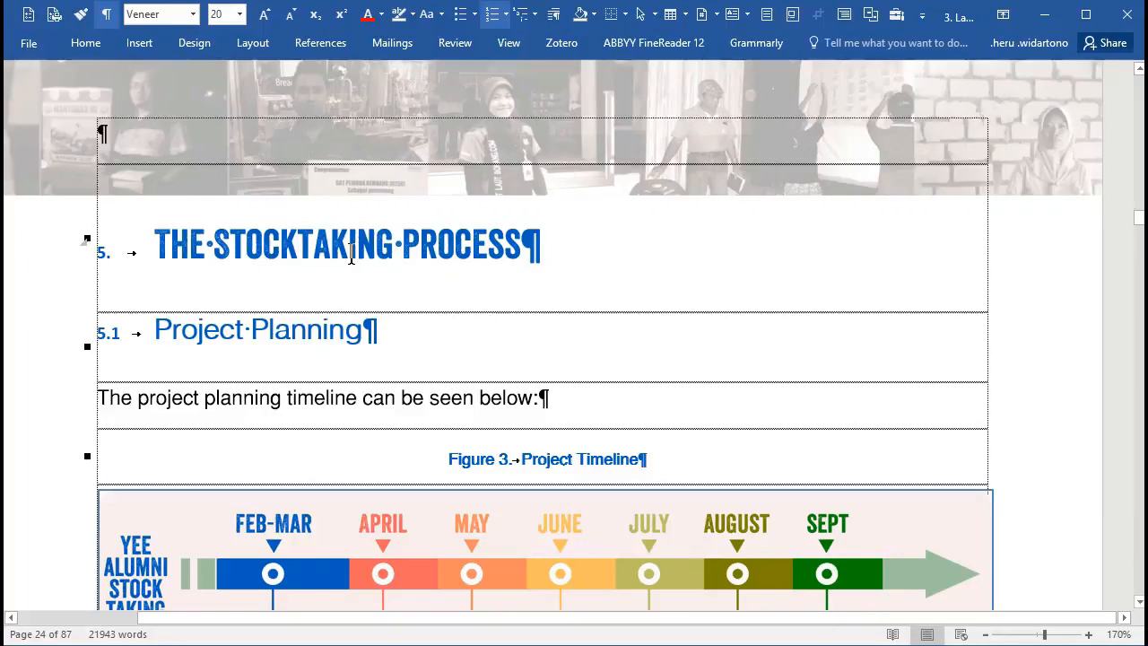
key("ctrl+alt+shift+s")
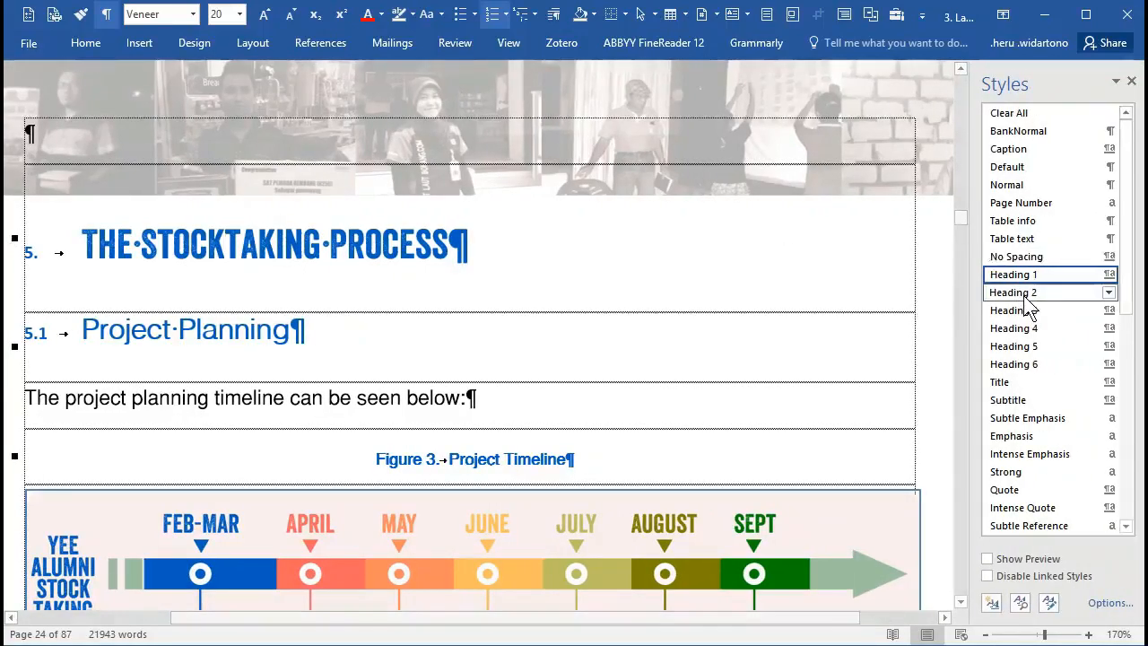
Step: Inspect the Heading 1 settings and check the styles of "Project Planning", the sentence below it and the Figure 3 caption
mouse_move(1042, 278)
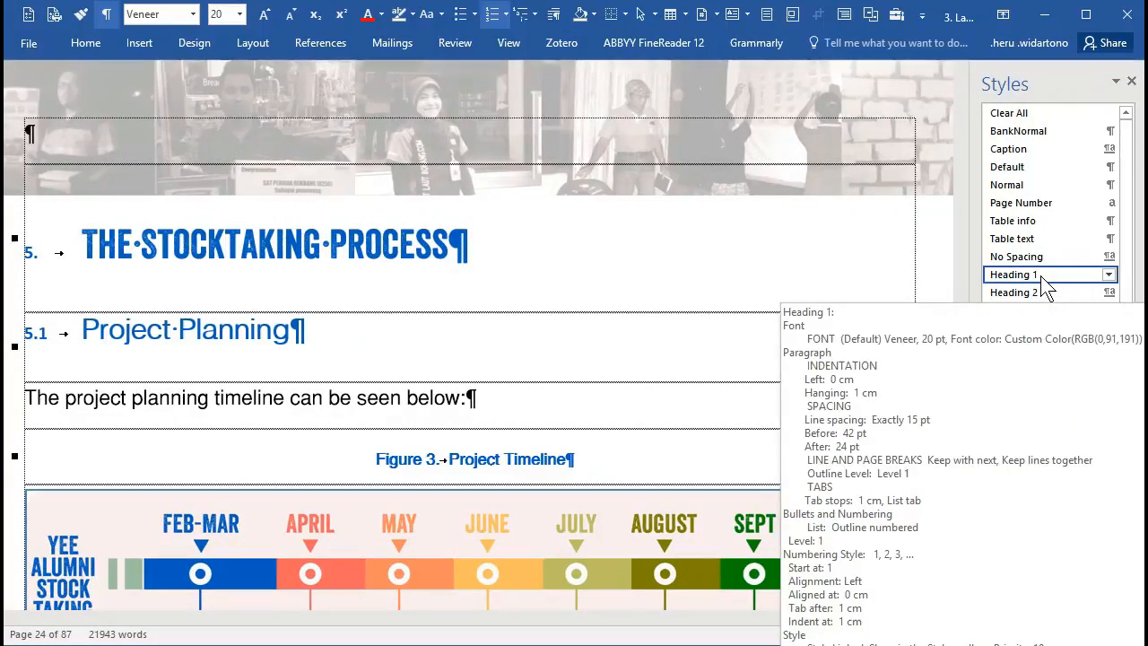
left_click(256, 334)
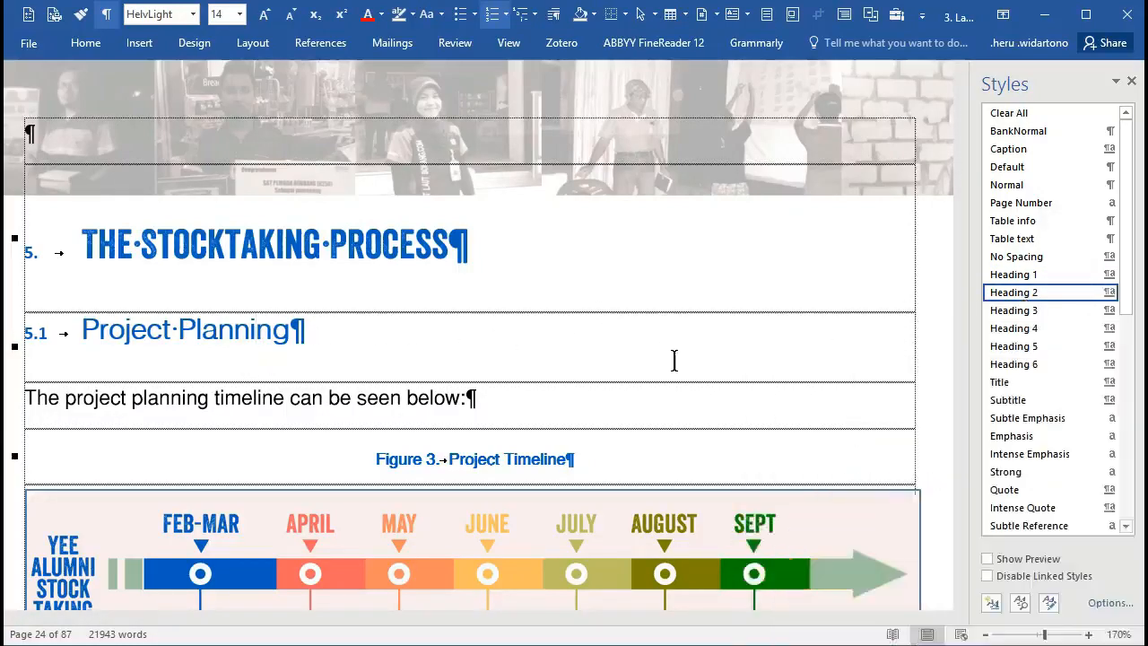
left_click(401, 395)
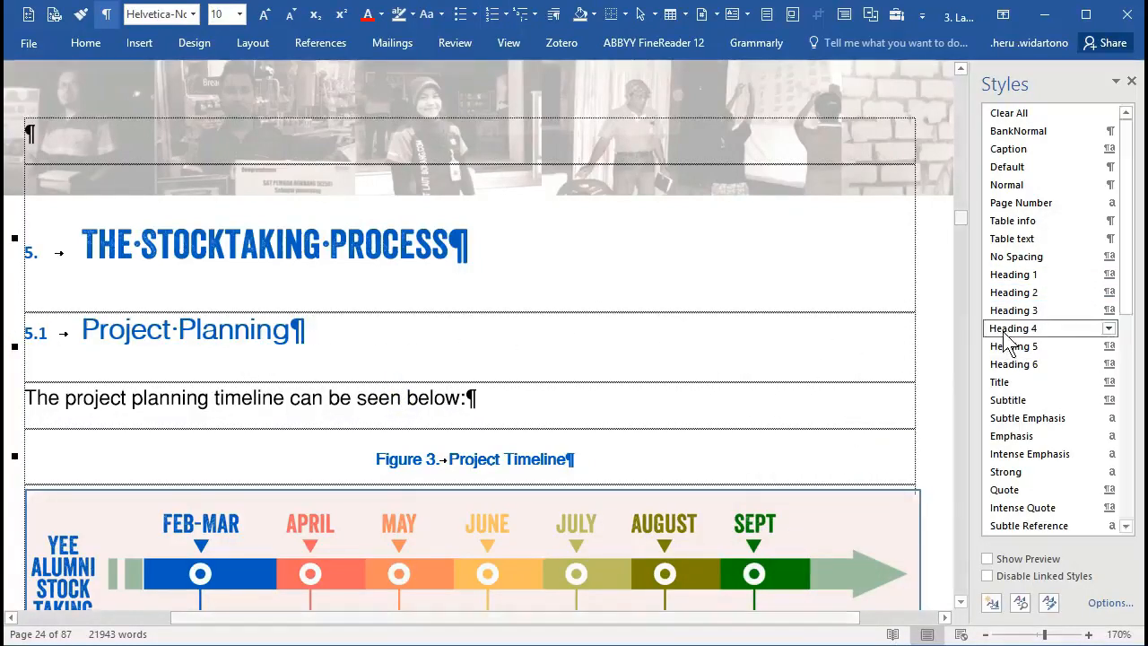
scroll(1014, 448, "down", 2)
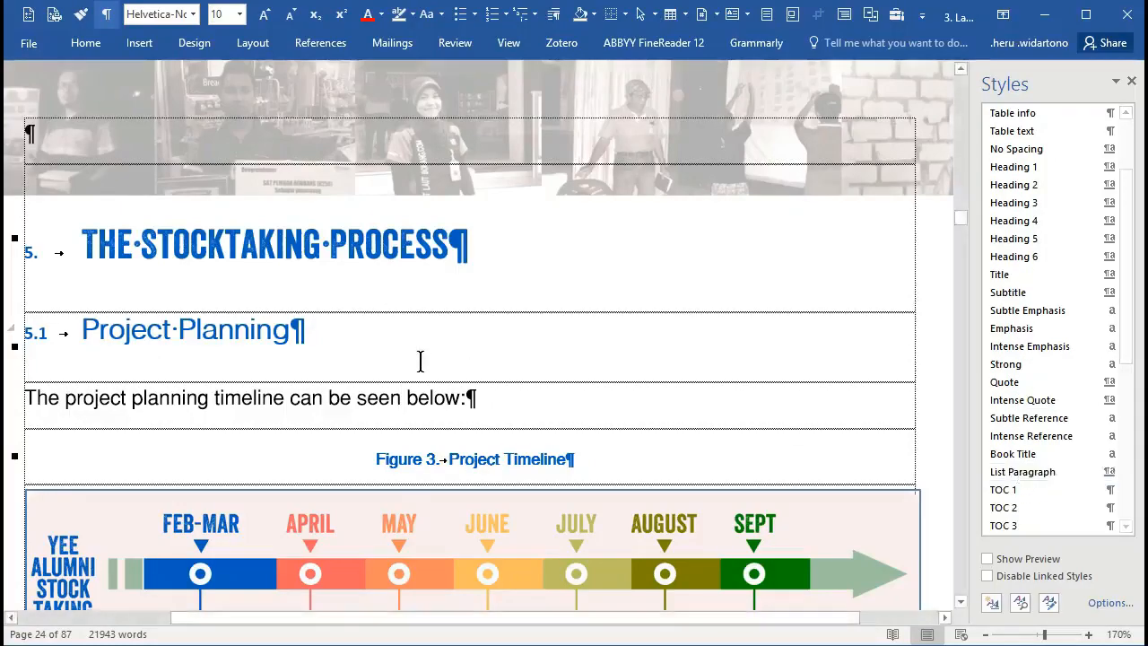
scroll(418, 361, "up", 2)
scroll(524, 394, "down", 4)
left_click(502, 311)
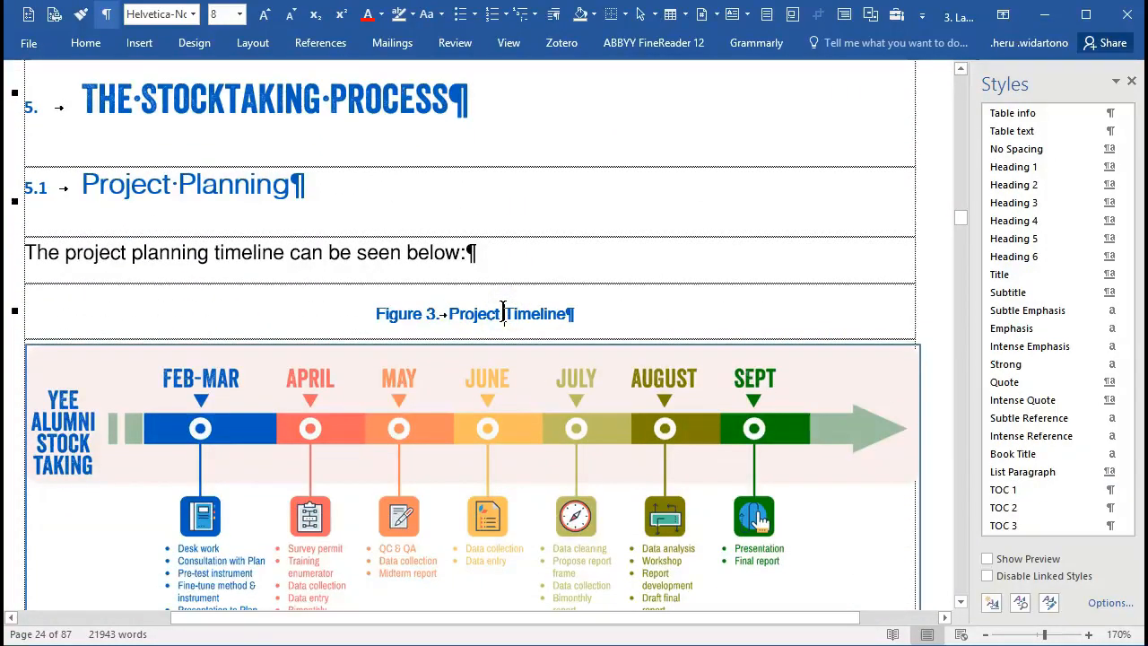
Step: Check the styles of the detailed schedule sentence, the Table 4 caption and the section 5.2 and 5.2.1 headings
scroll(502, 311, "down", 4)
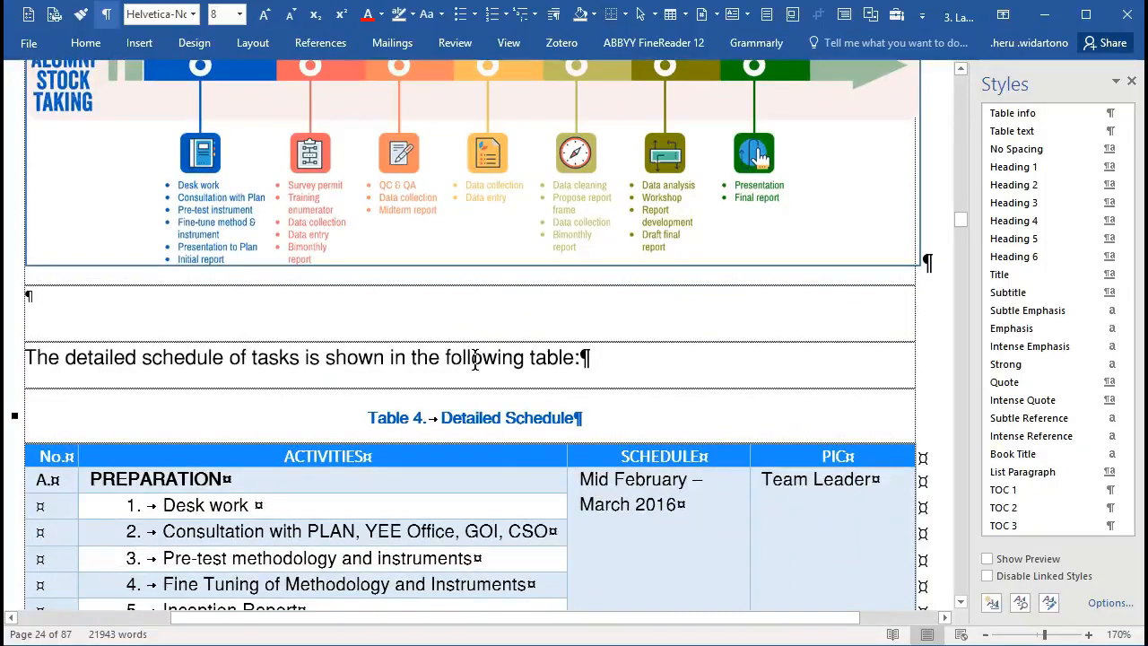
left_click(475, 357)
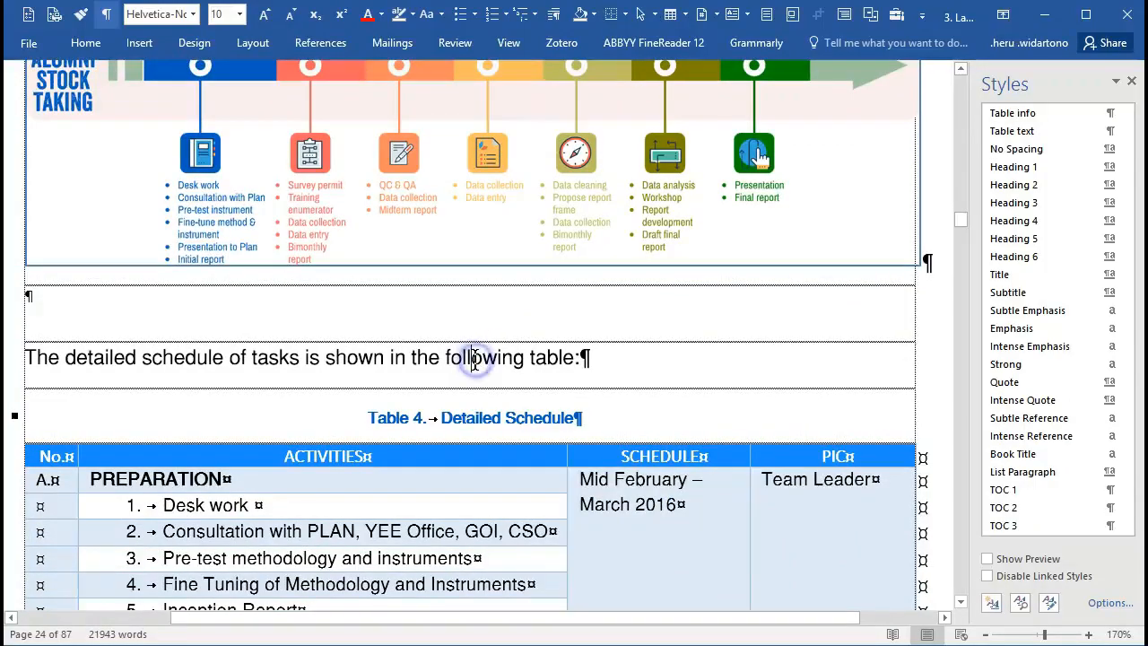
left_click(513, 403)
scroll(513, 404, "down", 14)
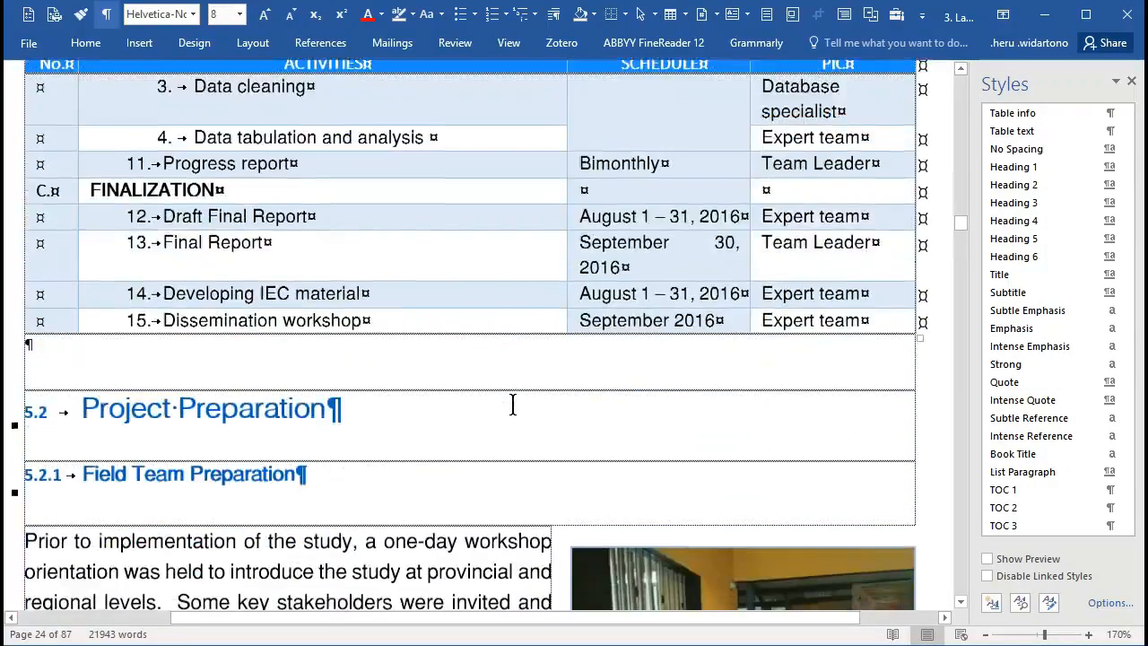
scroll(513, 405, "down", 2)
left_click(243, 248)
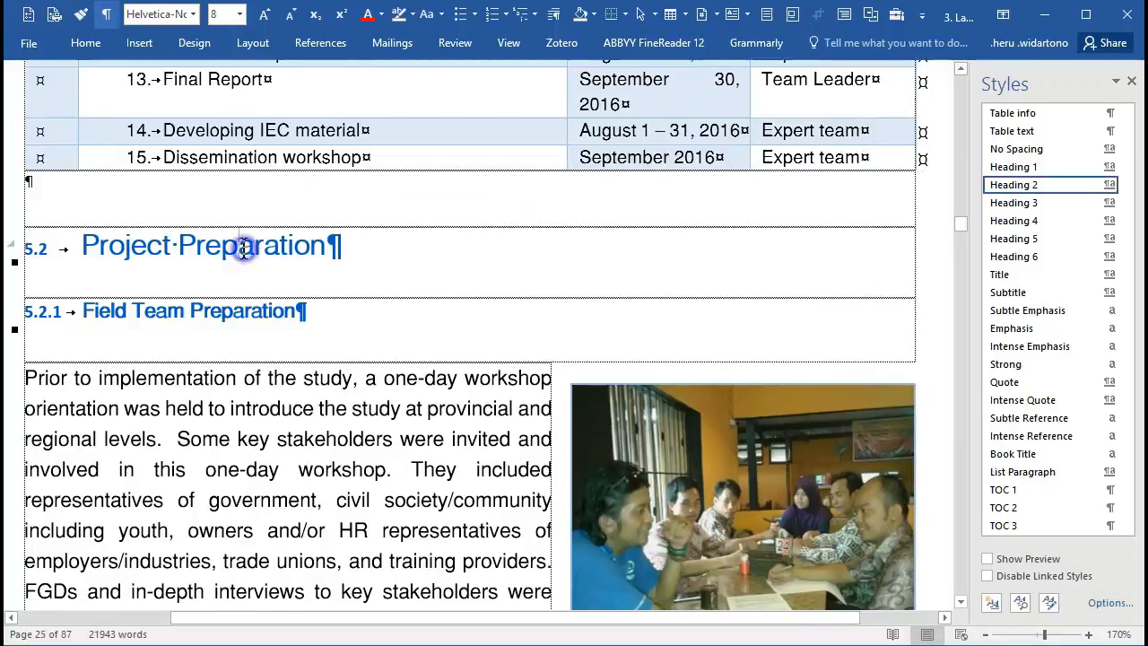
left_click(238, 308)
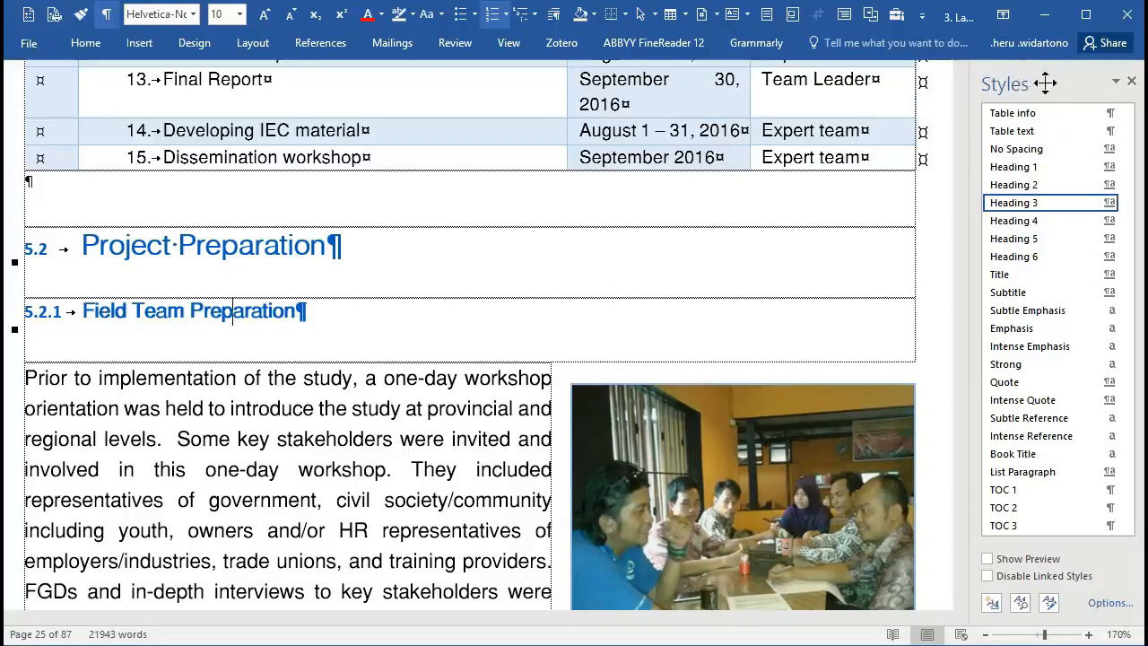
Step: Compare the styles of the "Project Preparation" heading, the "Field Team Preparation" heading and the paragraph below in the style list
right_click(1036, 204)
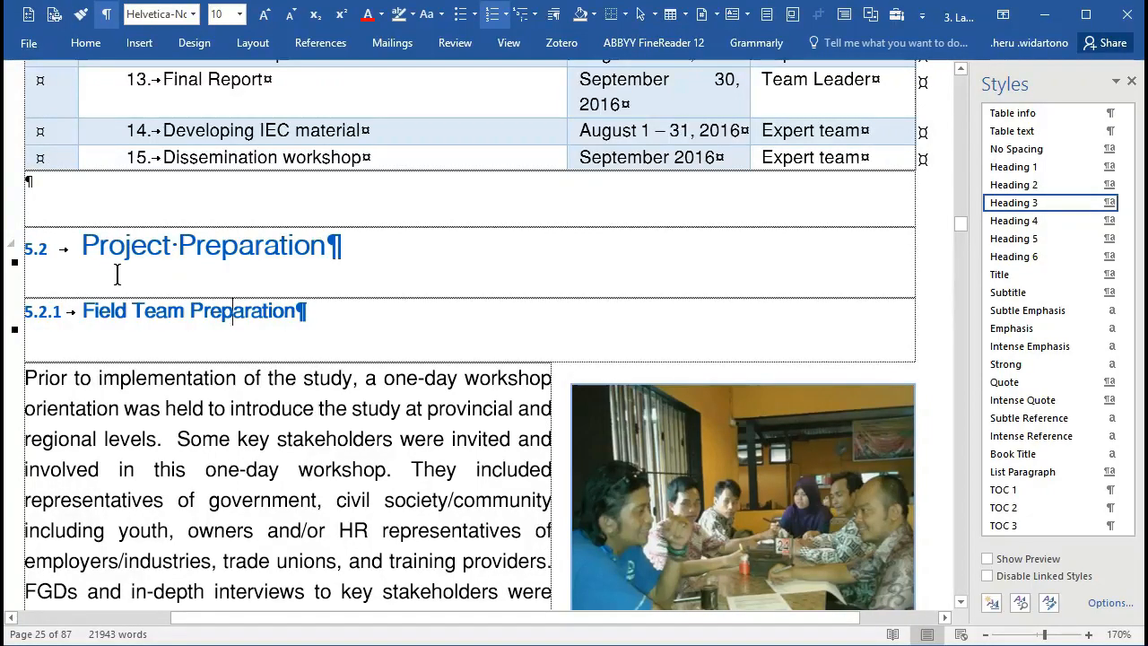
left_click(143, 248)
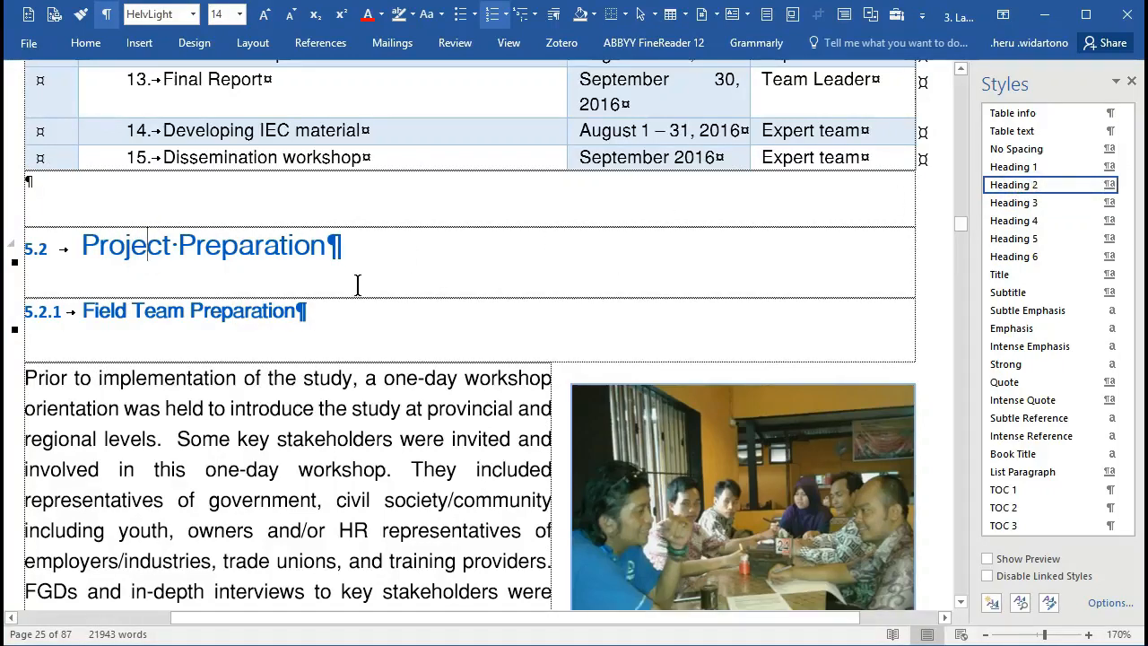
left_click(252, 313)
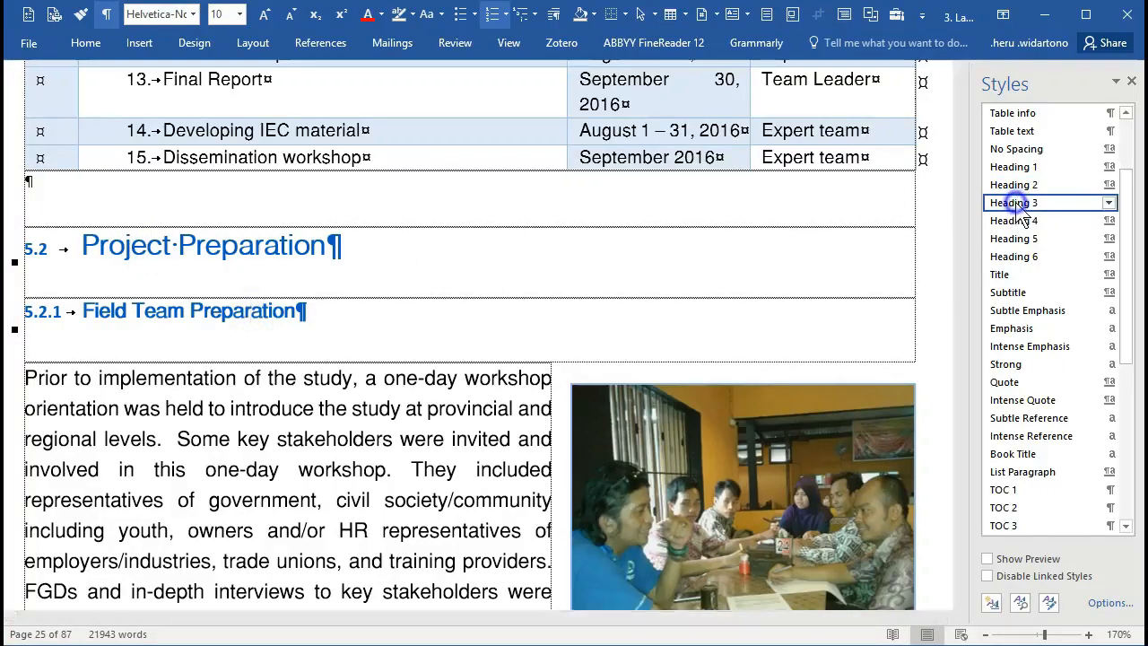
left_click(446, 381)
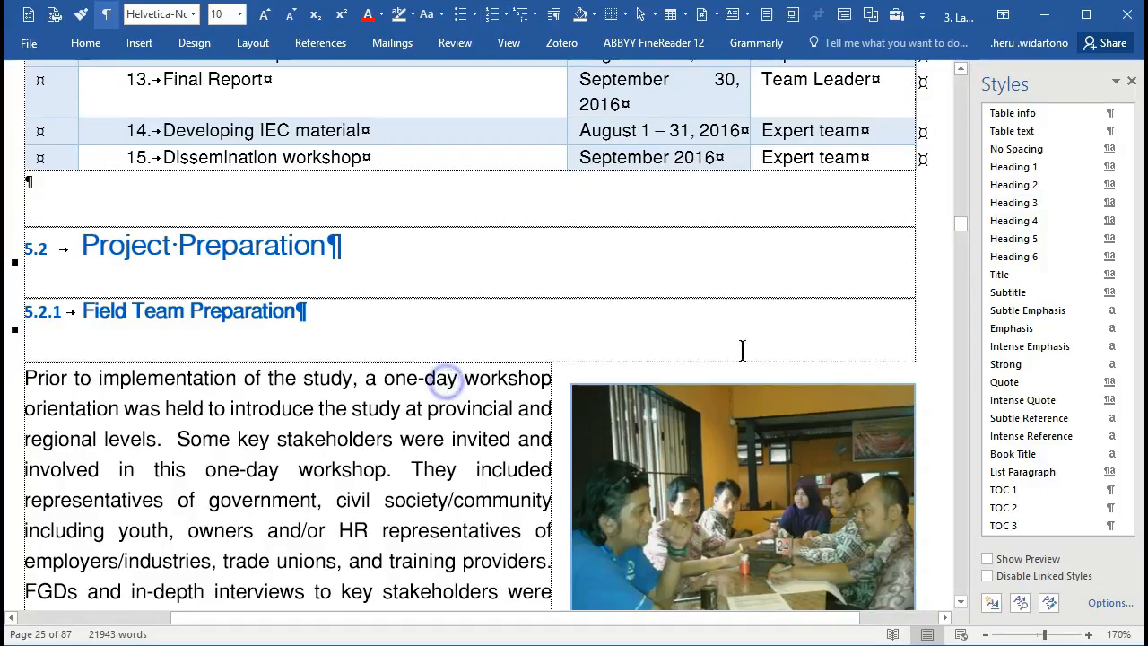
scroll(1050, 305, "down", 4)
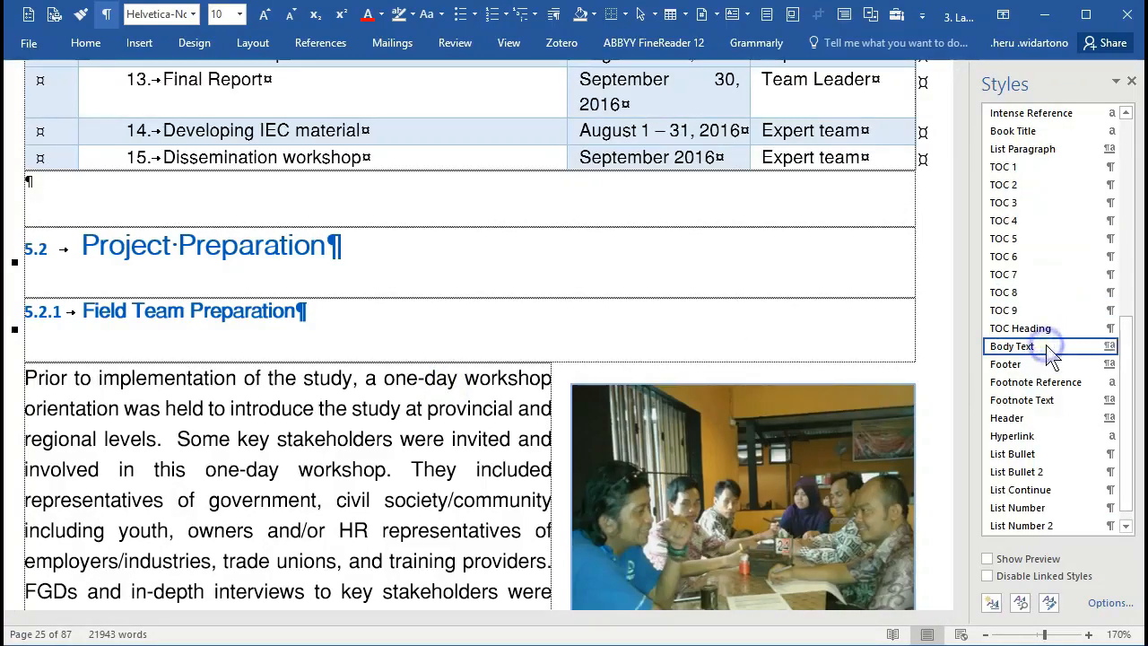
scroll(538, 300, "down", 3)
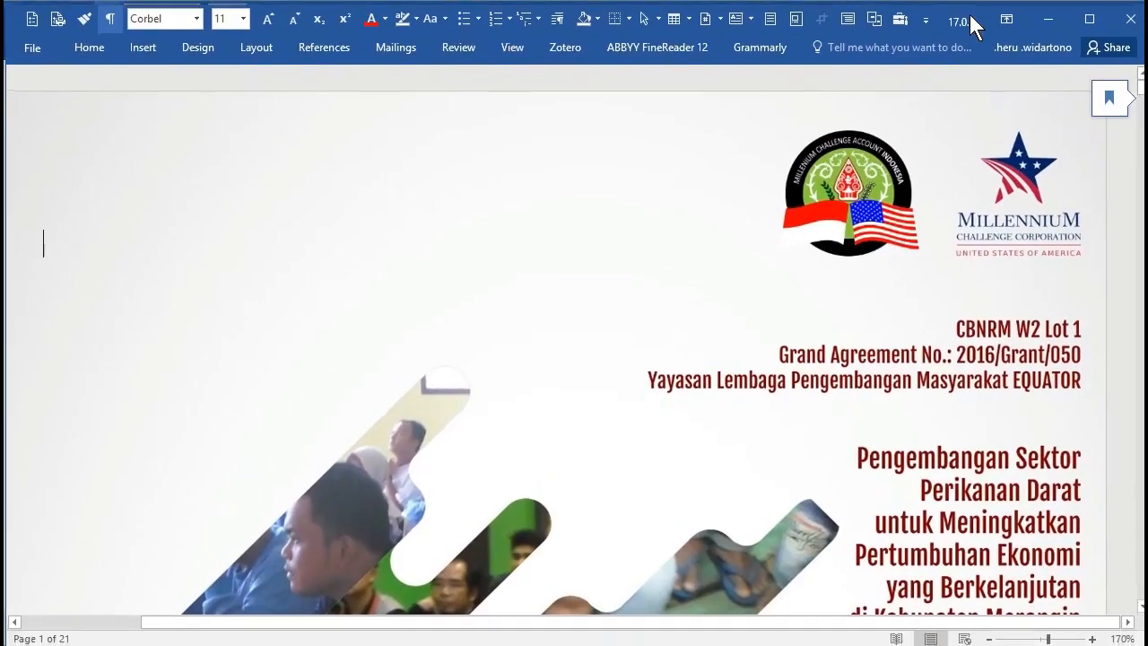
Step: Show the Styles pane in the EQUATOR document and check the styles of the "KATA PENGANTAR" heading and its first paragraph
scroll(884, 167, "down", 15)
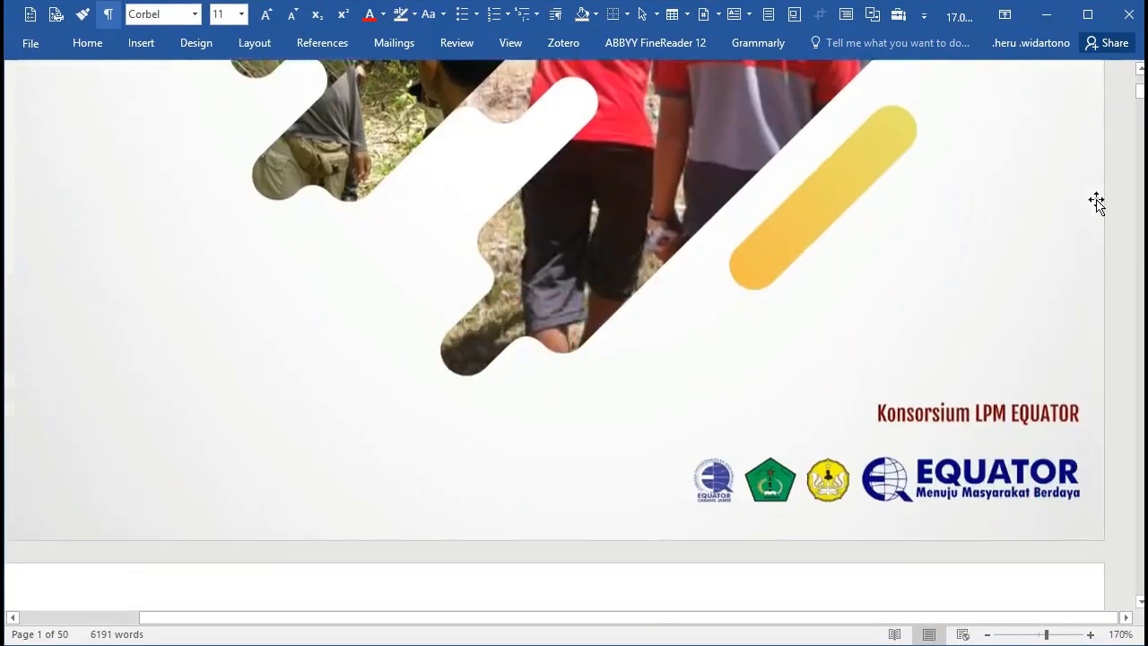
scroll(1030, 167, "down", 20)
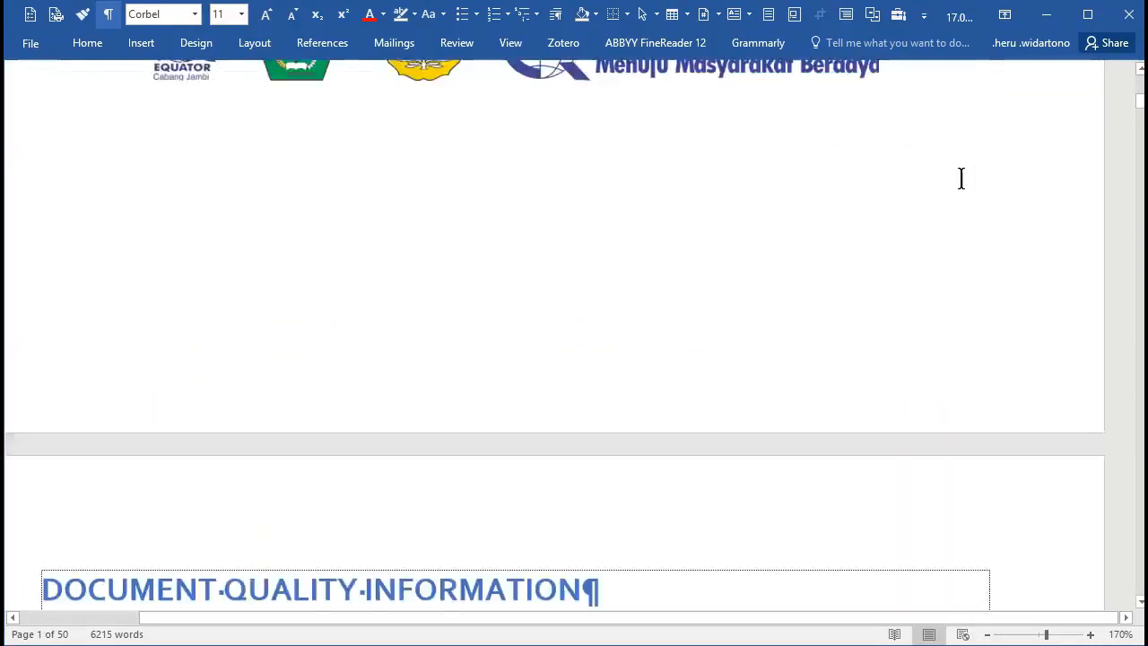
scroll(960, 177, "down", 20)
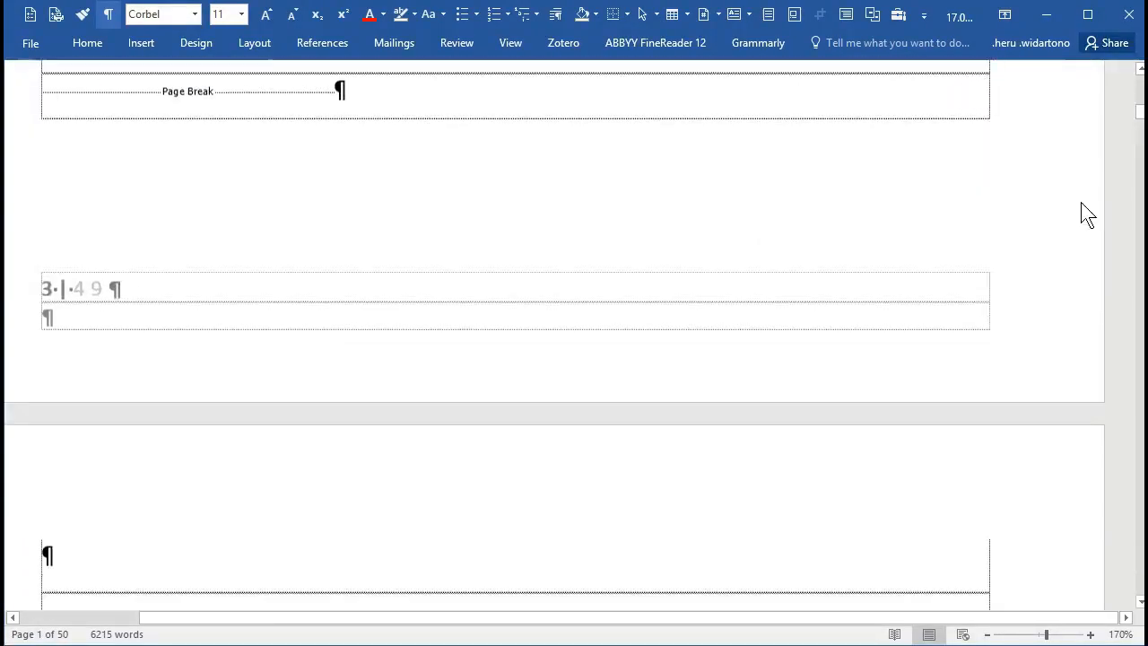
scroll(1086, 214, "down", 6)
scroll(389, 177, "up", 5)
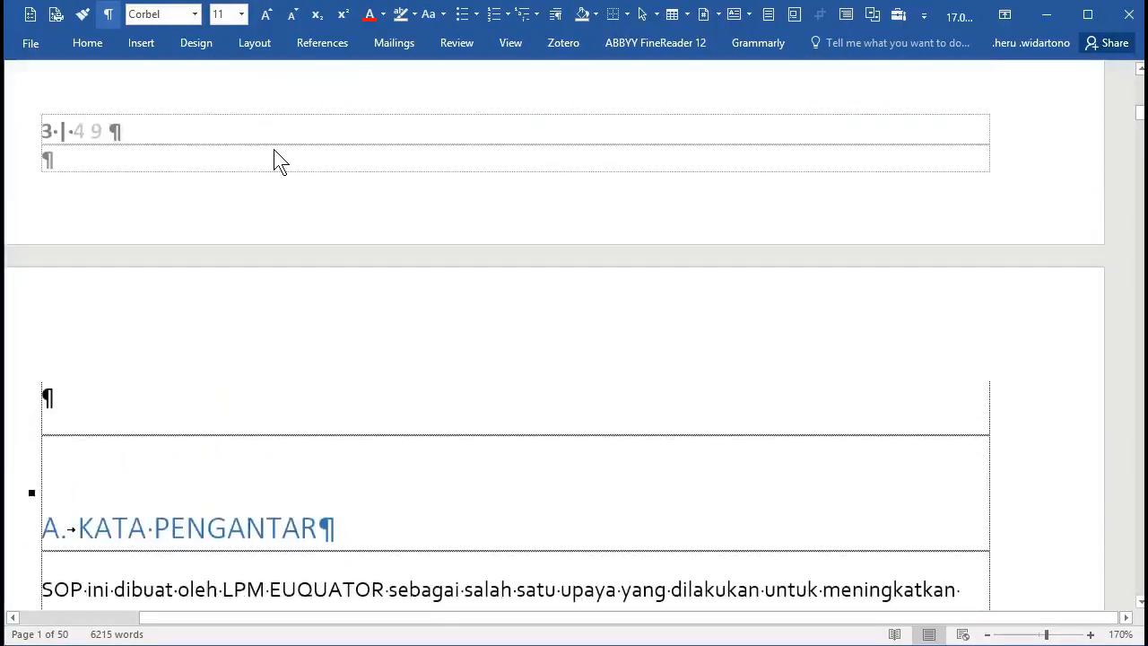
scroll(278, 160, "down", 3)
left_click(267, 238)
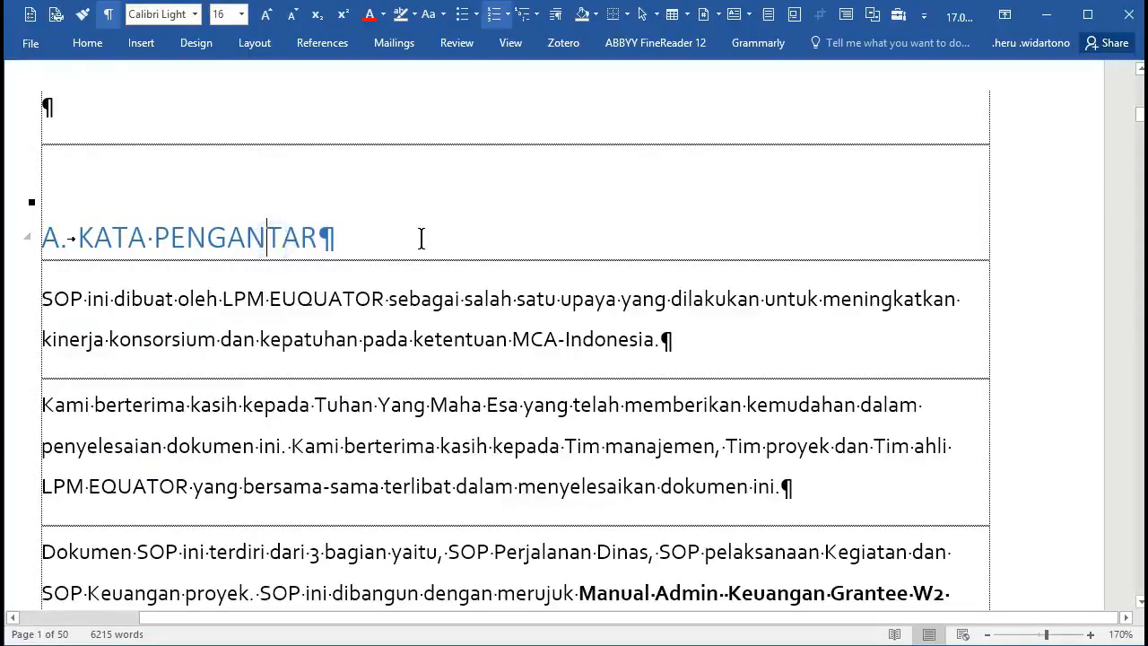
key("ctrl+alt+shift+s")
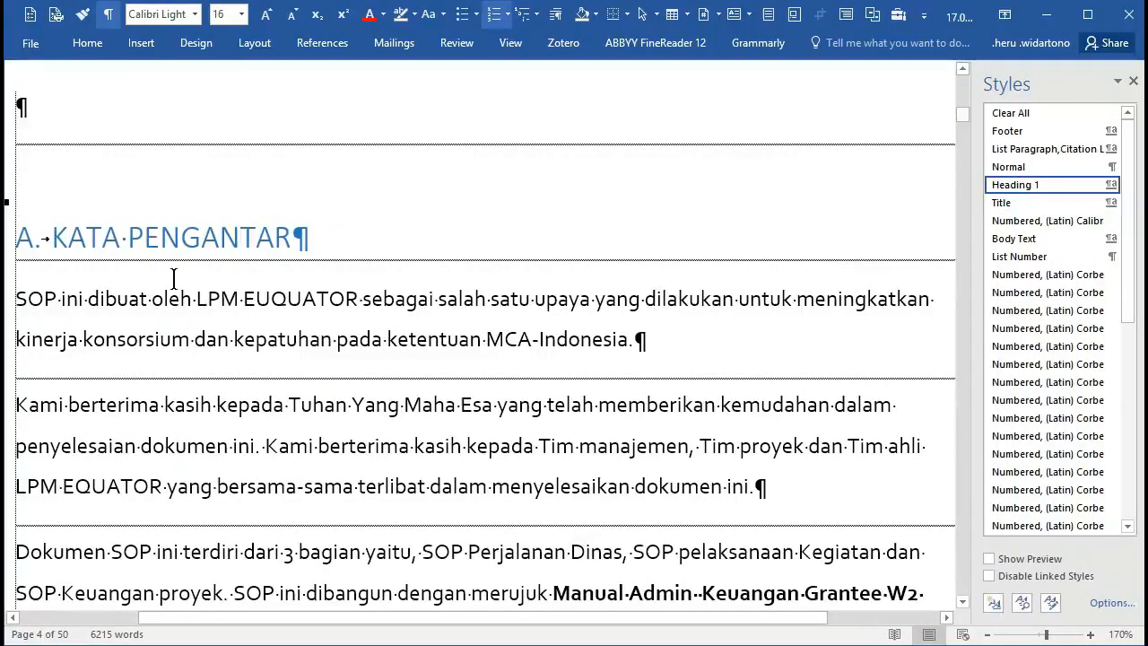
left_click(285, 299)
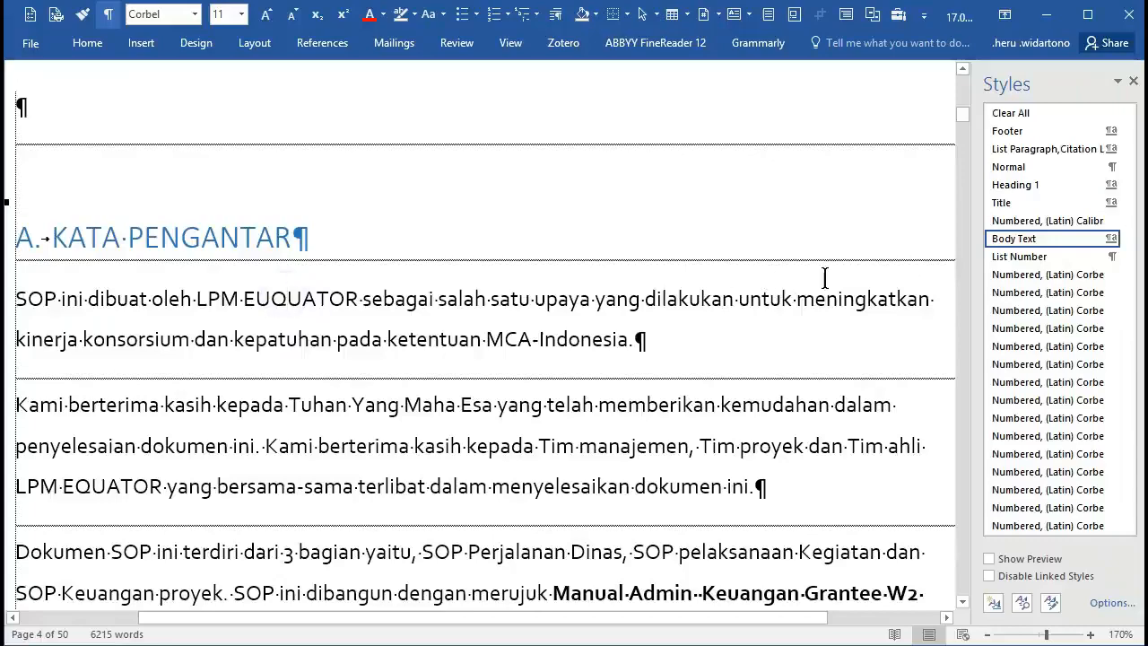
Step: Check which styles the first three paragraphs under the "KATA PENGANTAR" heading use
scroll(694, 303, "down", 5)
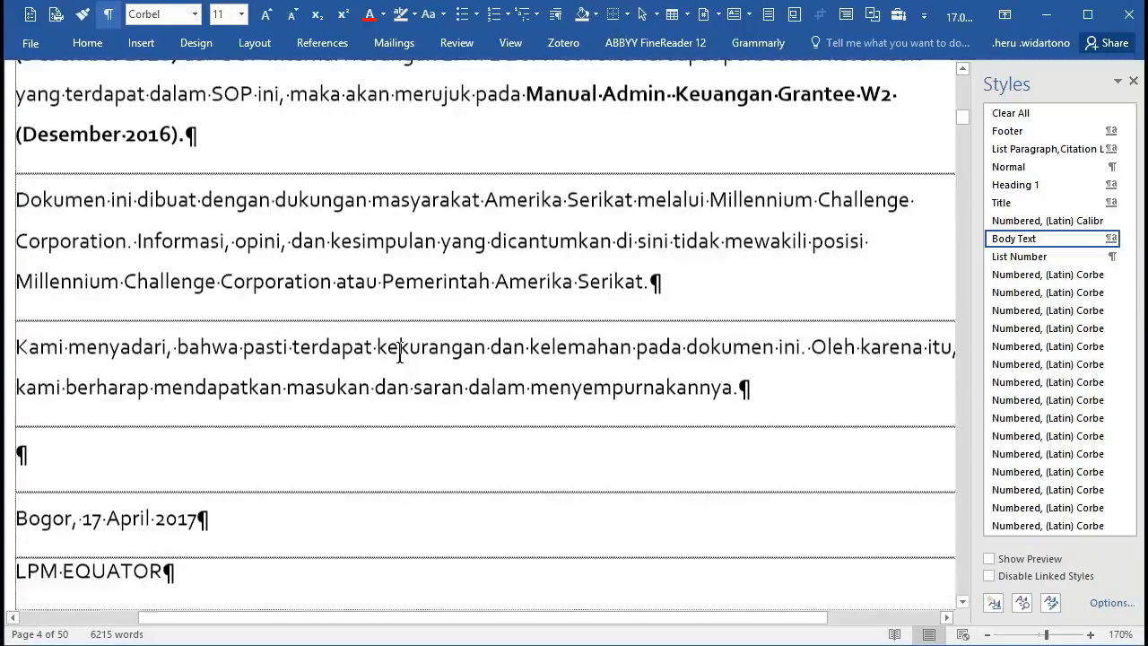
scroll(437, 234, "up", 2)
left_click(437, 226)
scroll(437, 226, "up", 3)
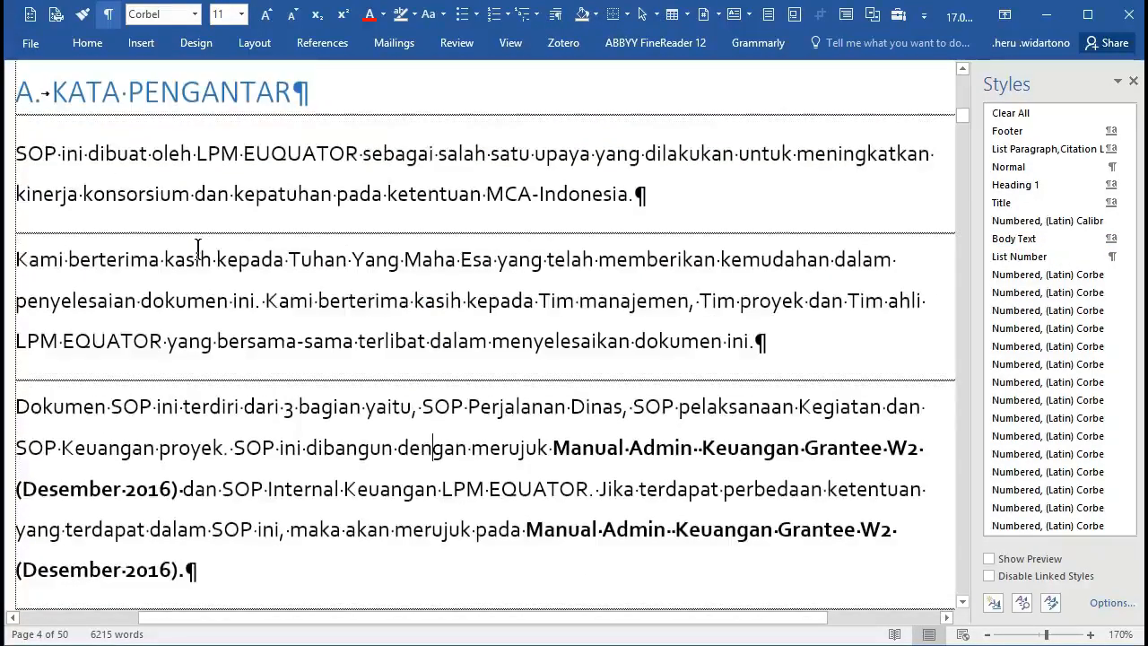
left_click(309, 256)
left_click(388, 209)
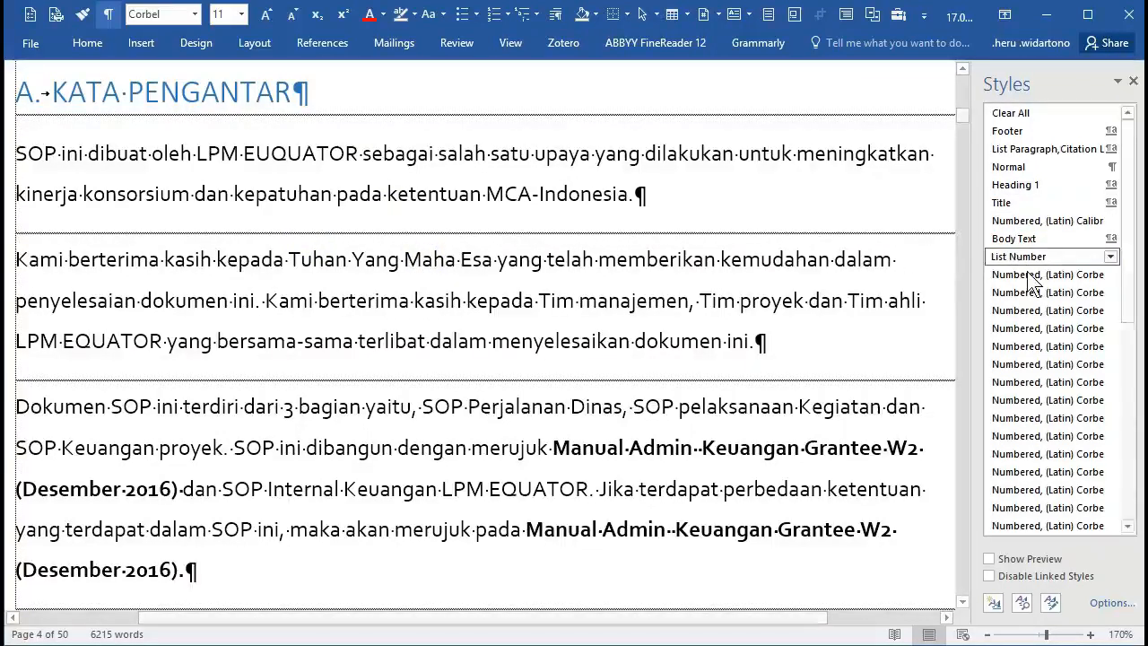
left_click_drag(1126, 179, 1127, 135)
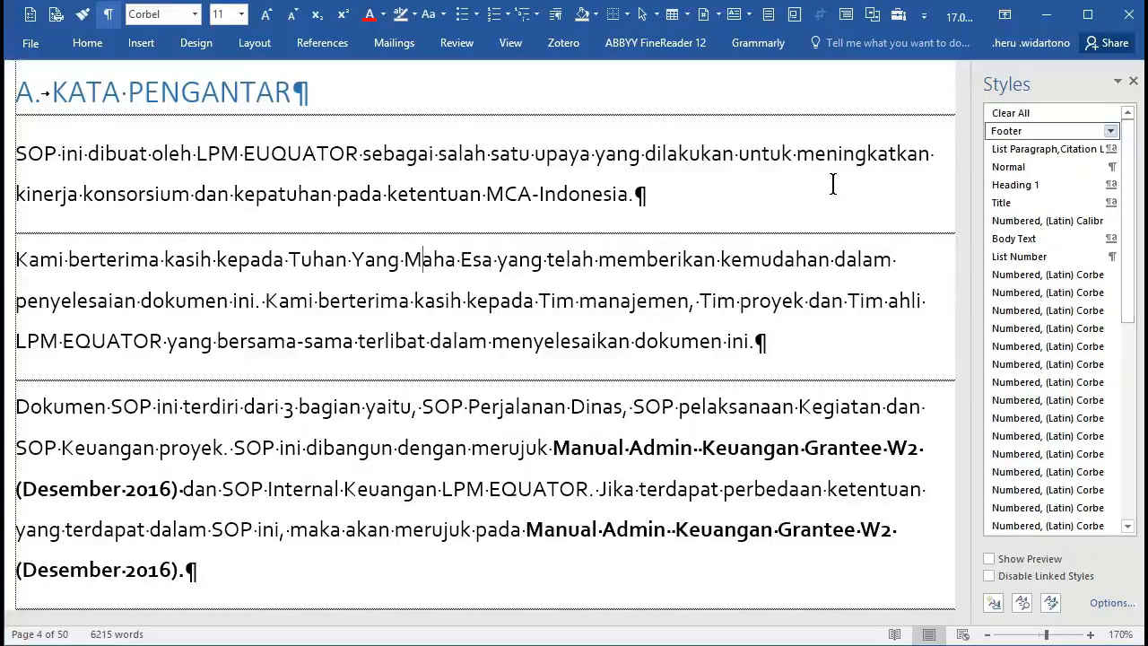
left_click(246, 253)
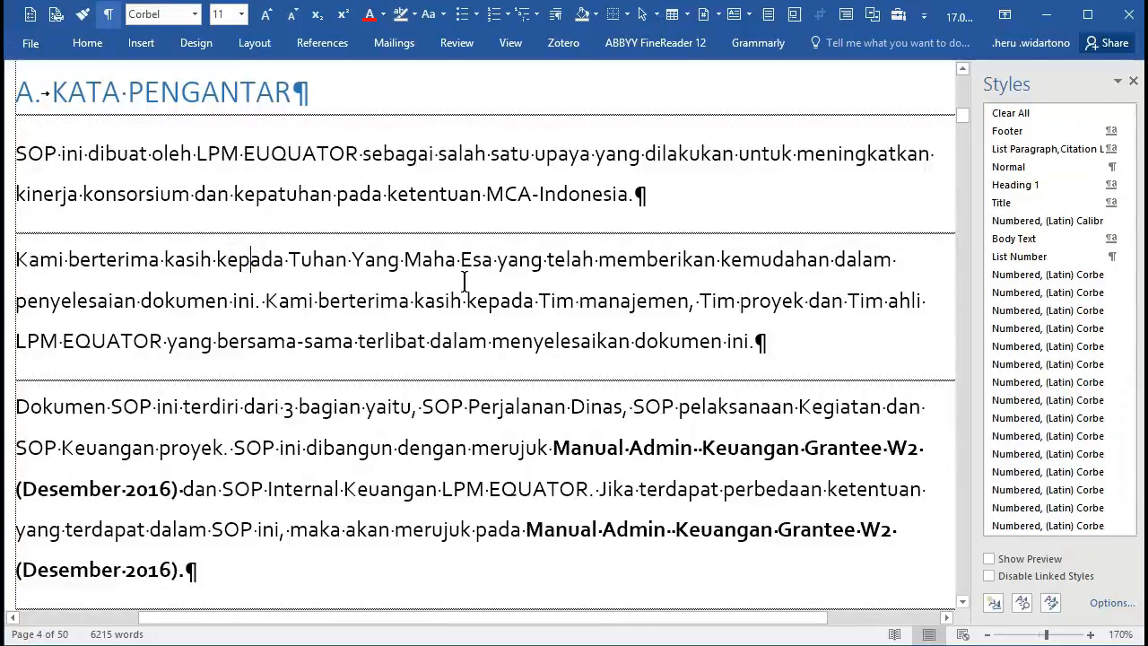
left_click(518, 201)
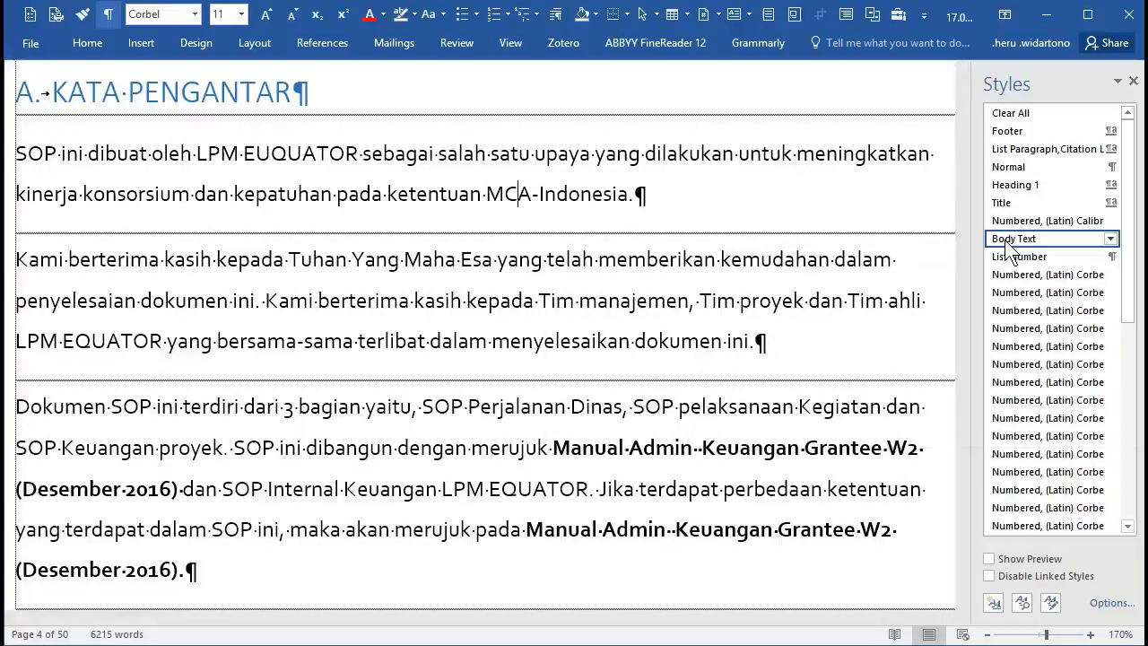
Step: Apply the Body Text style to the "Dokumen SOP ini terdiri" and "Dokumen ini dibuat" paragraphs
left_click(516, 401)
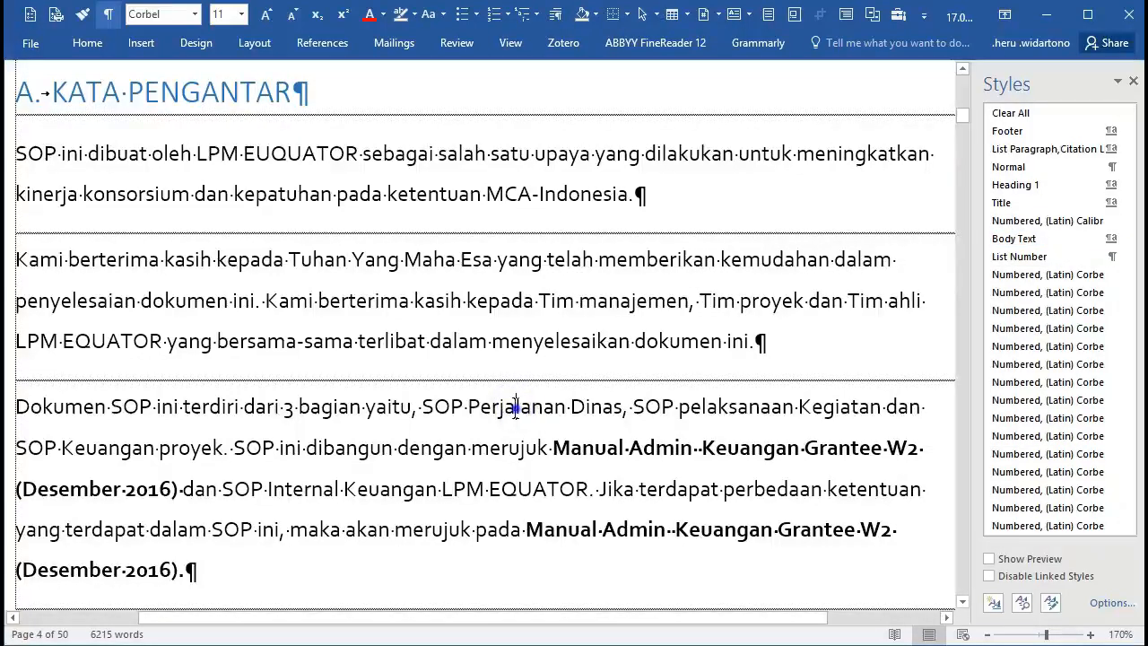
left_click(1005, 241)
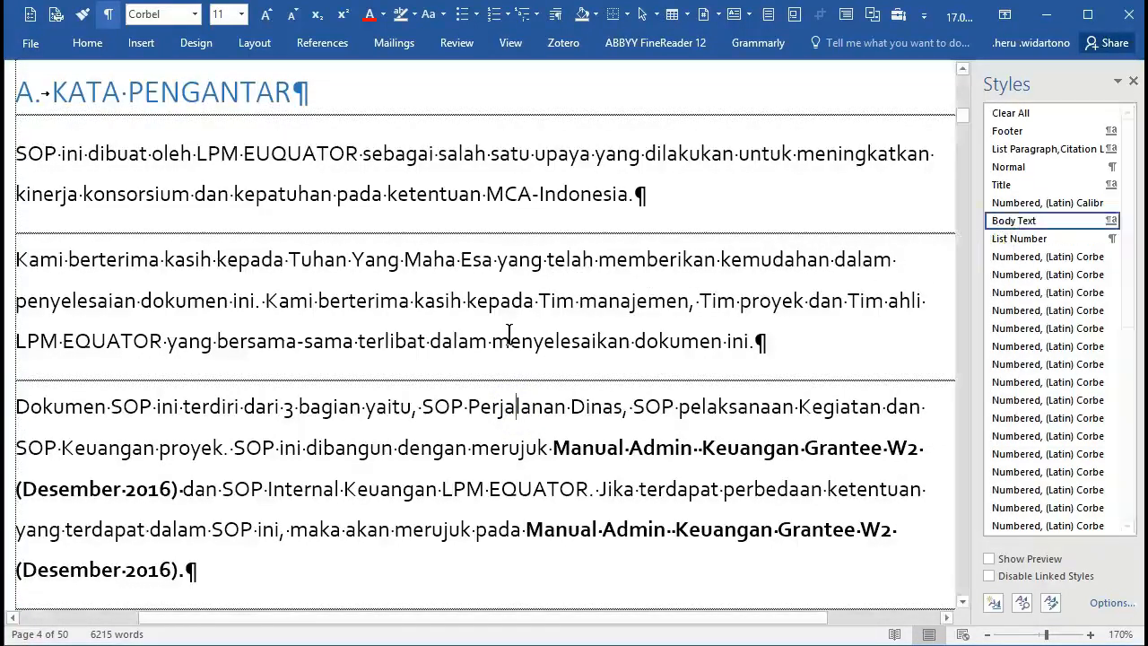
scroll(508, 332, "down", 5)
left_click(392, 284)
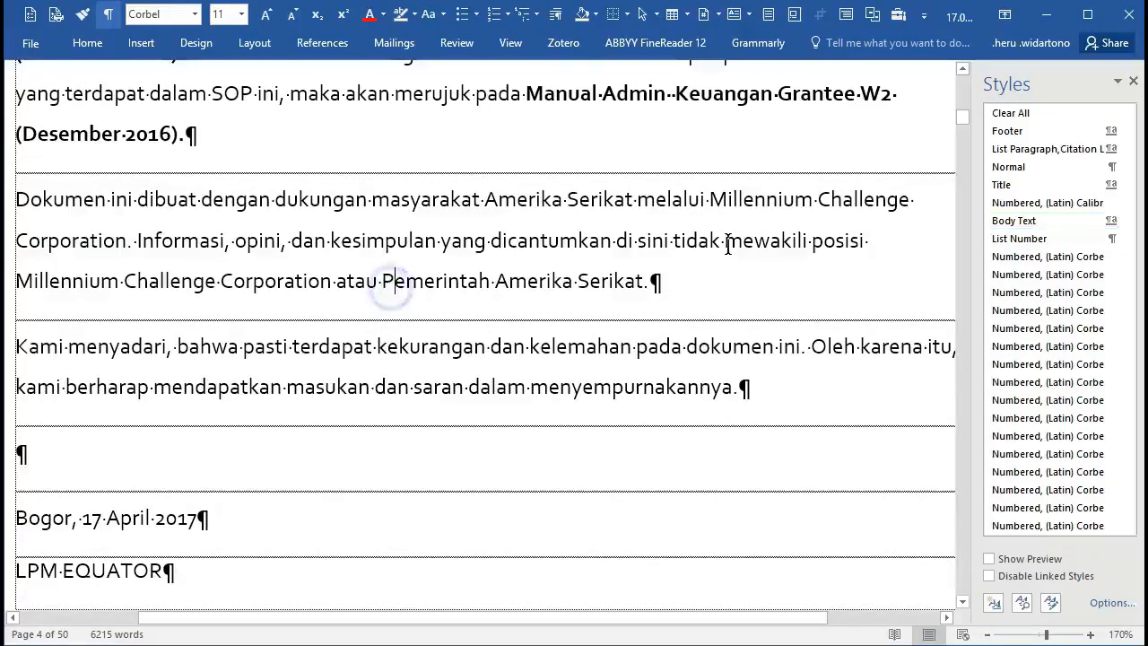
left_click(1015, 221)
Step: Check the style of the "Kami menyadari" paragraph and look through the style list and the pages up to "DAFTAR ISI"
left_click(586, 347)
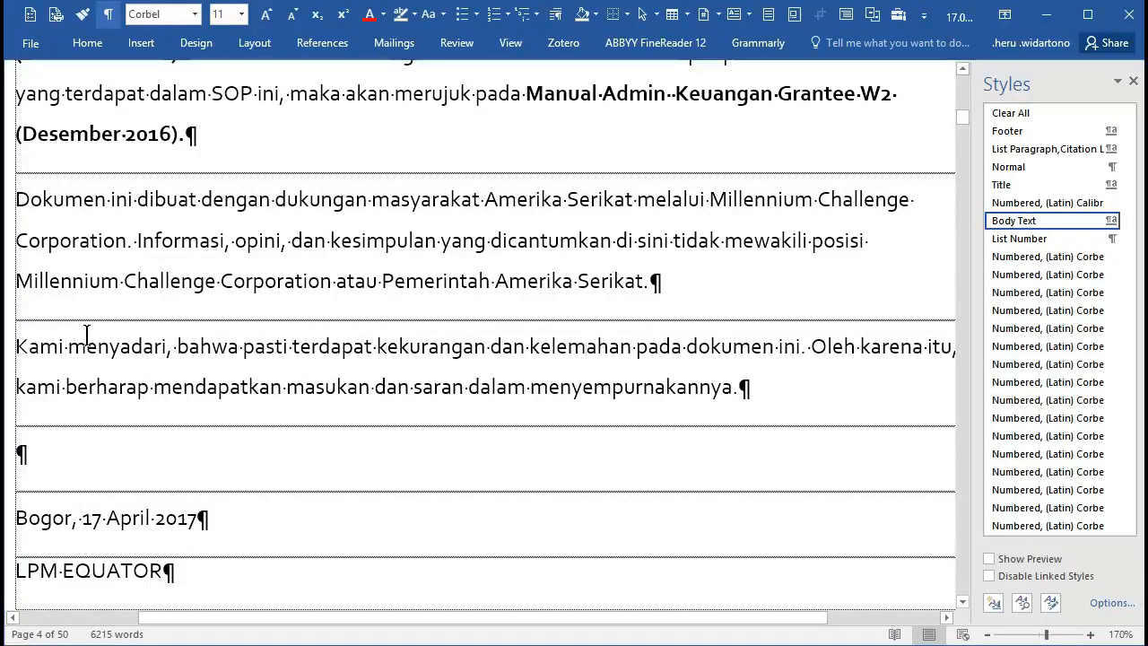
scroll(993, 305, "down", 5)
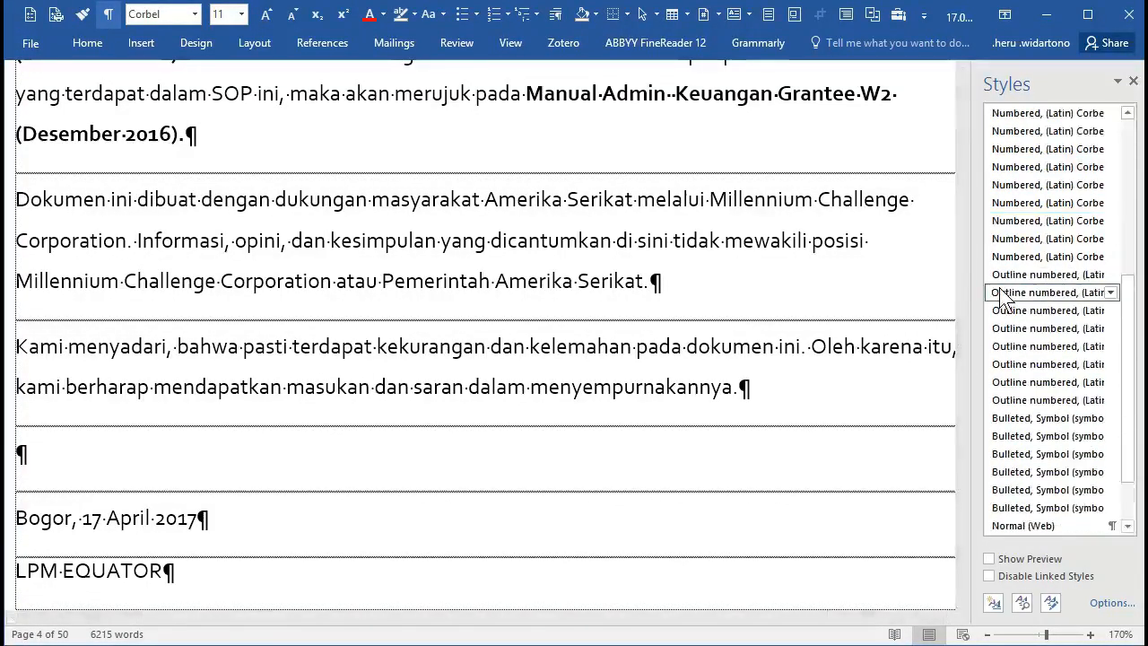
scroll(994, 295, "up", 5)
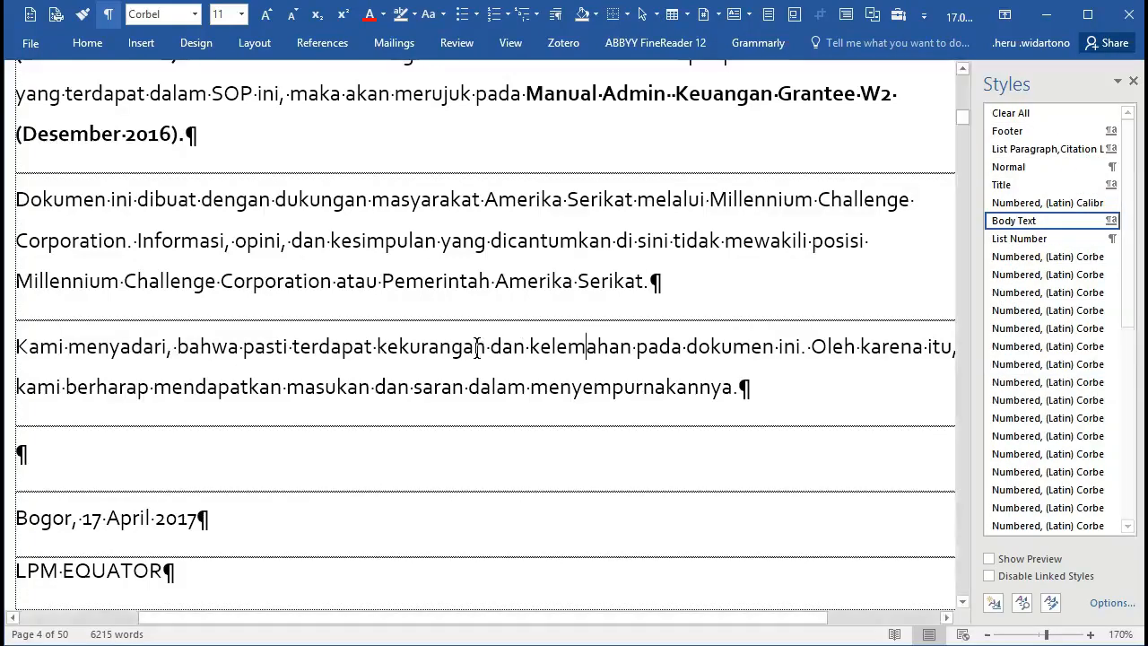
scroll(461, 352, "down", 5)
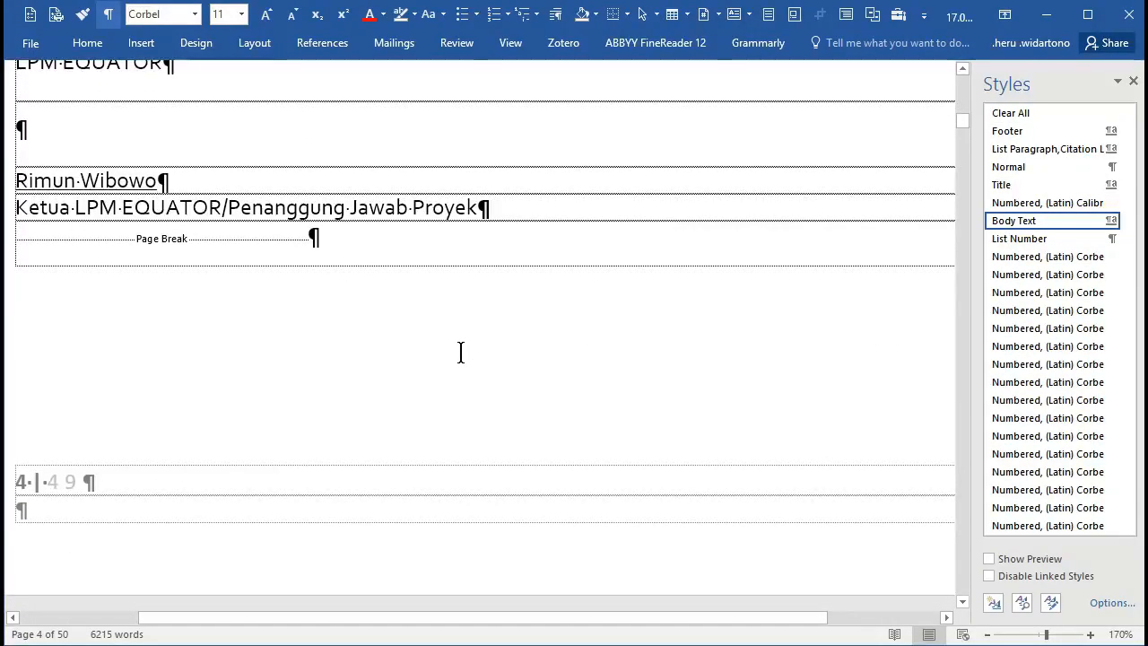
scroll(461, 353, "down", 5)
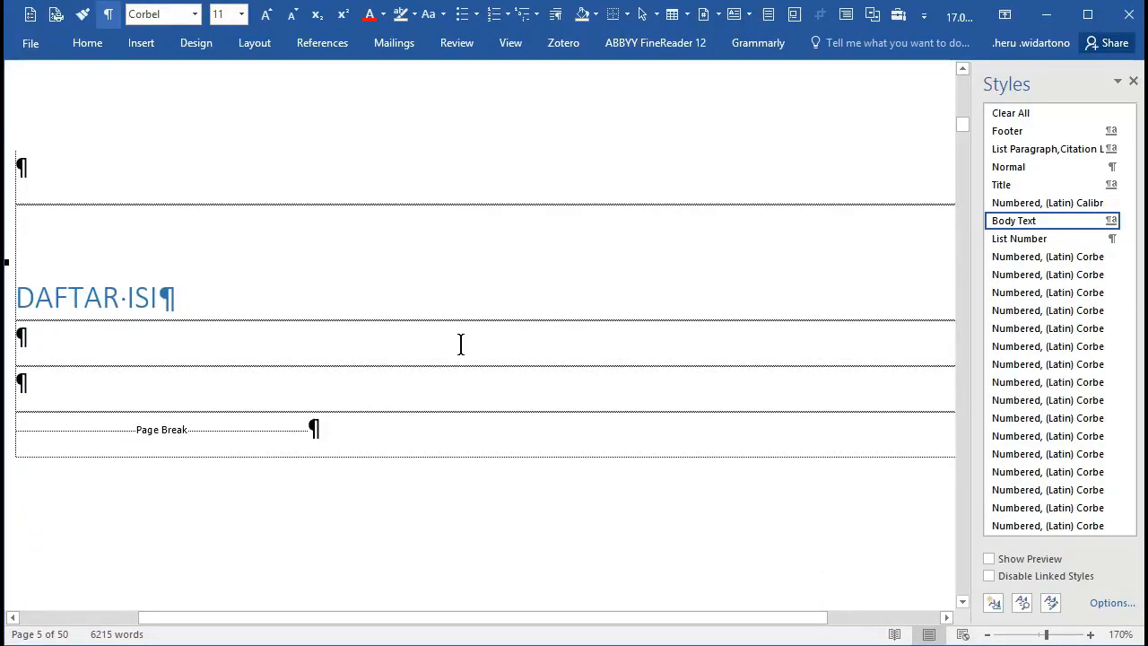
scroll(461, 345, "up", 3)
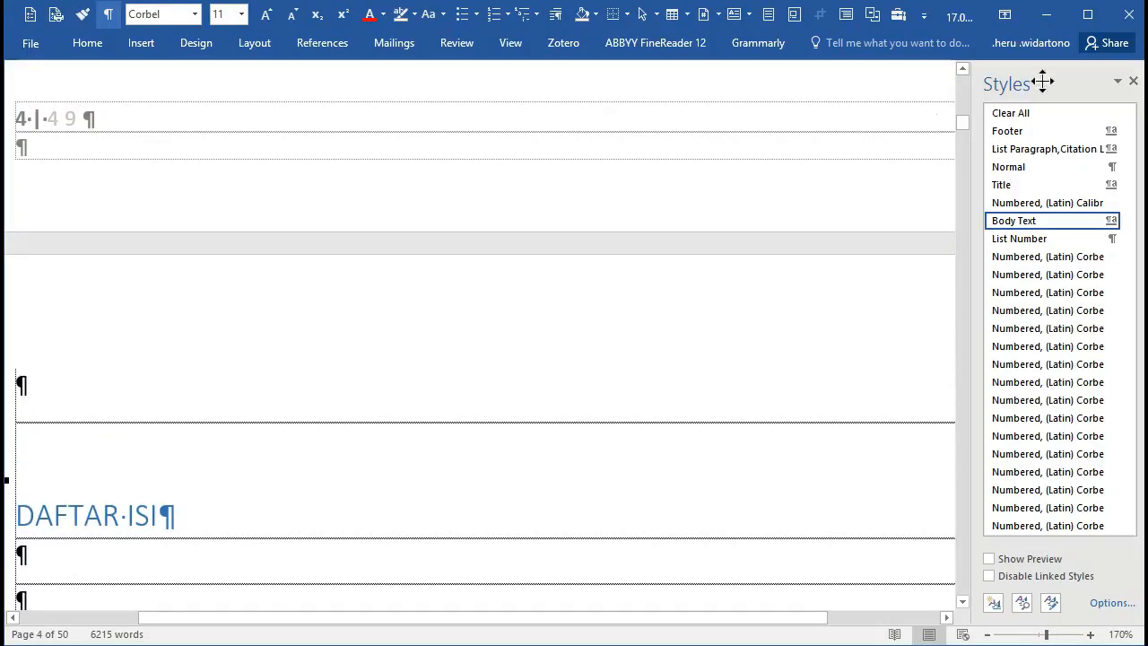
Step: Switch to the "Shortcut keys – styles" document and review its table of style shortcuts
left_click(1046, 14)
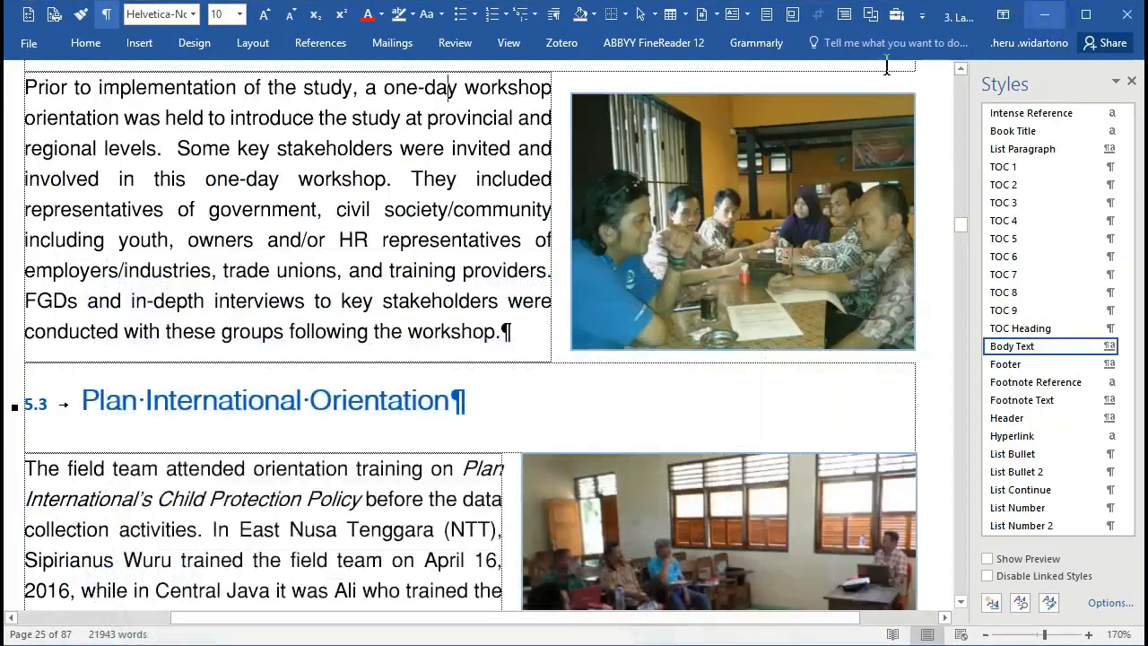
left_click(1046, 14)
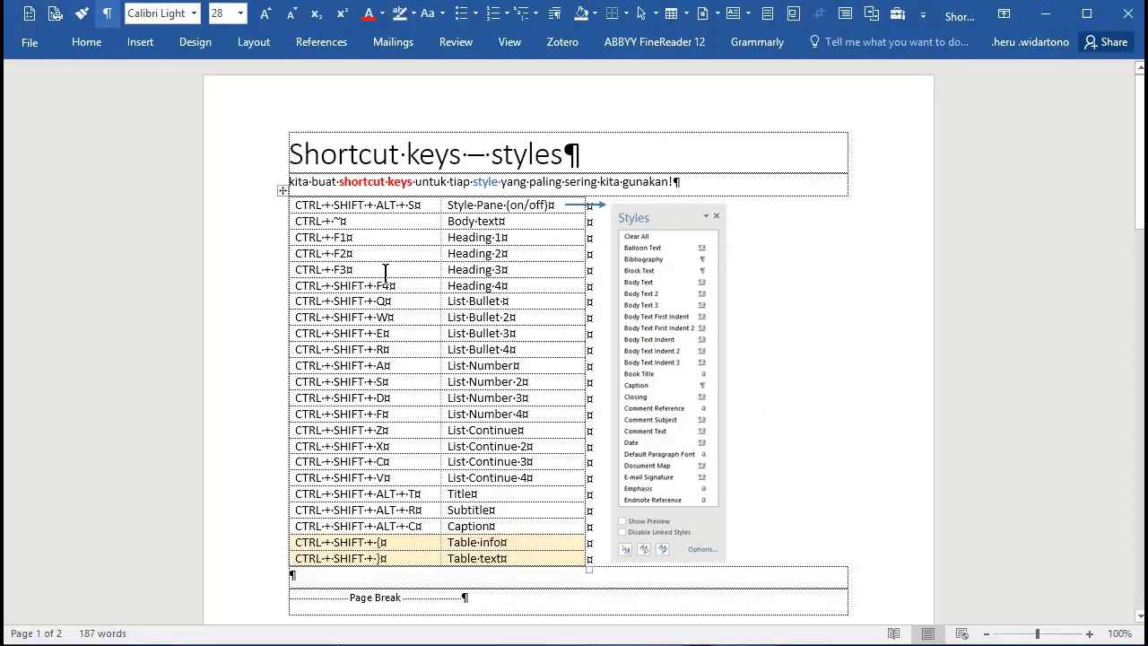
scroll(386, 272, "up", 5)
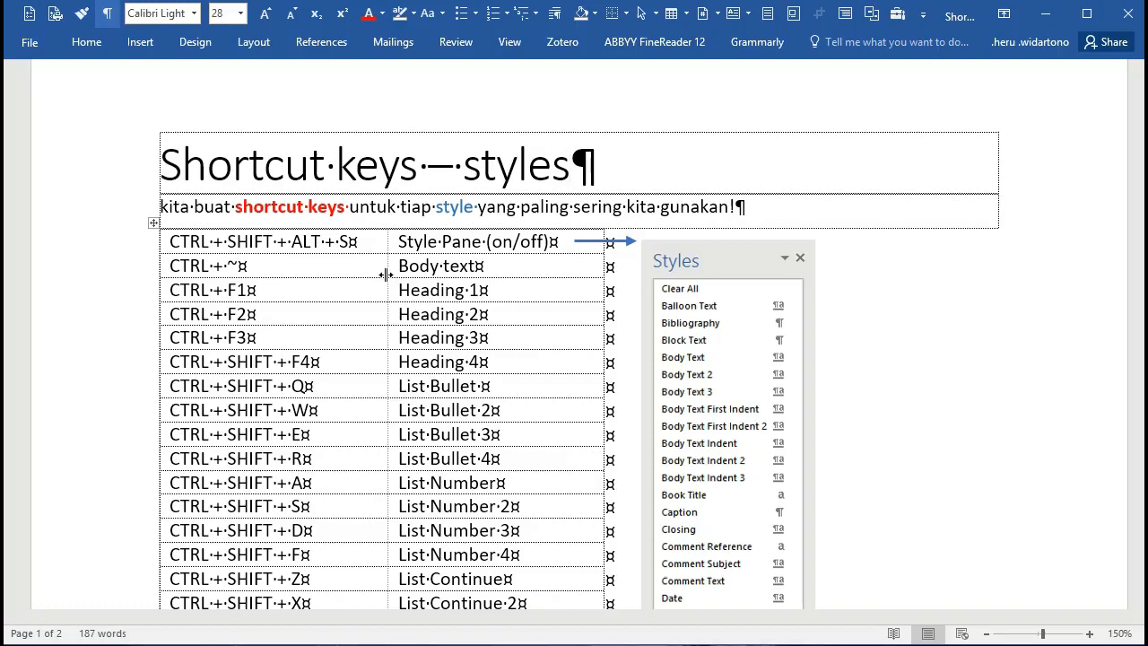
scroll(286, 383, "down", 3)
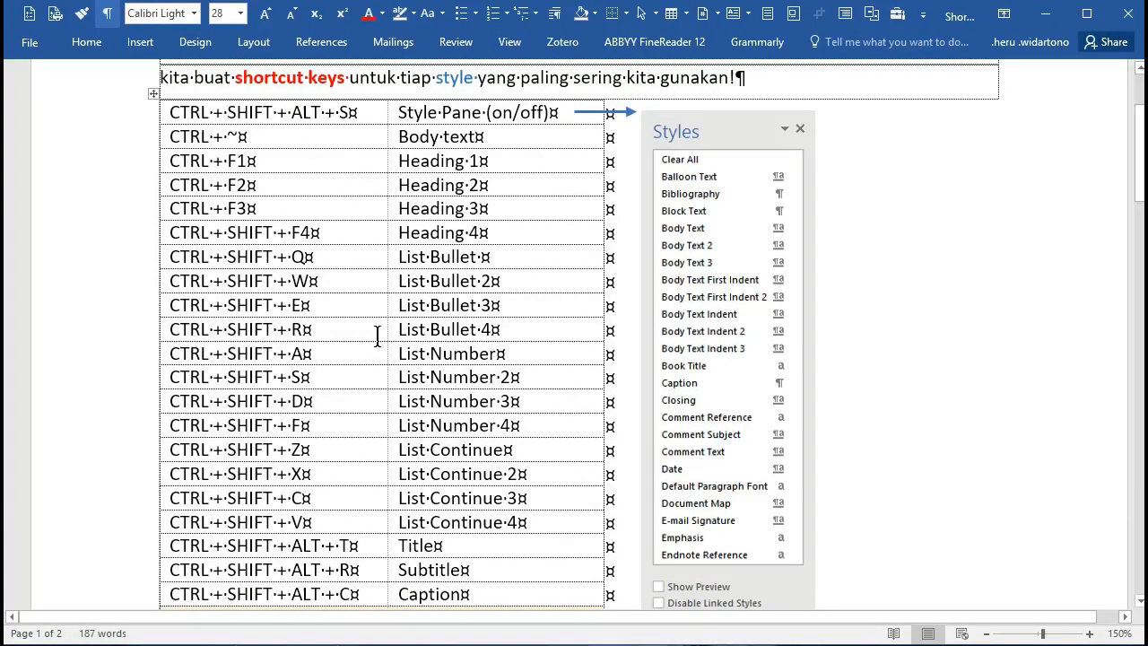
scroll(451, 353, "up", 2)
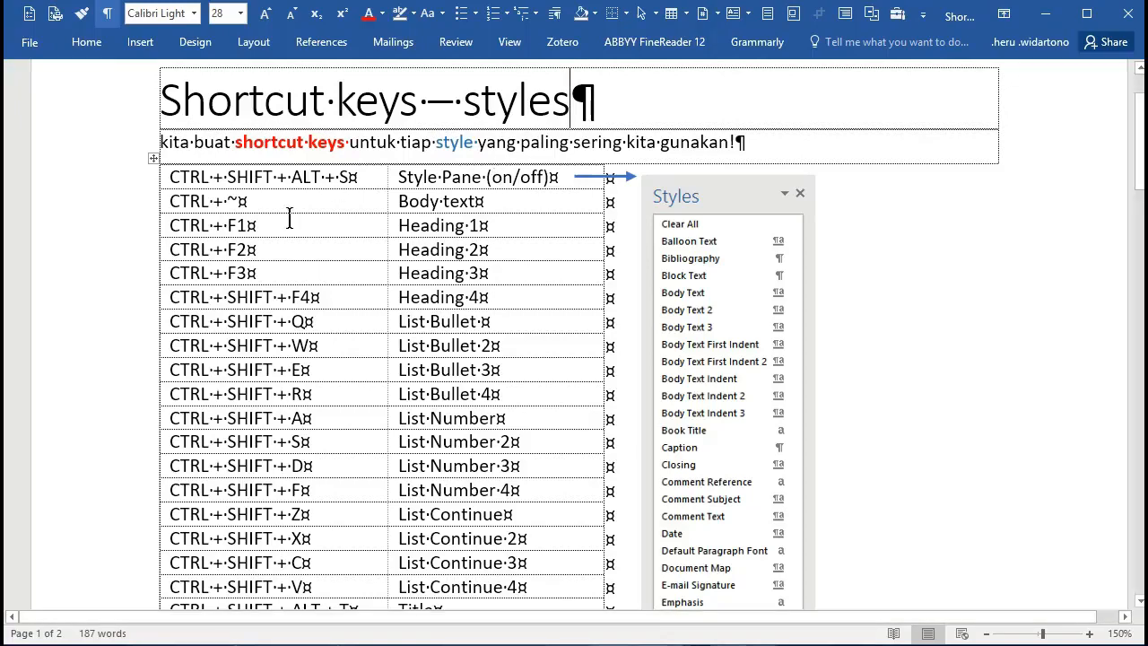
scroll(289, 217, "down", 2)
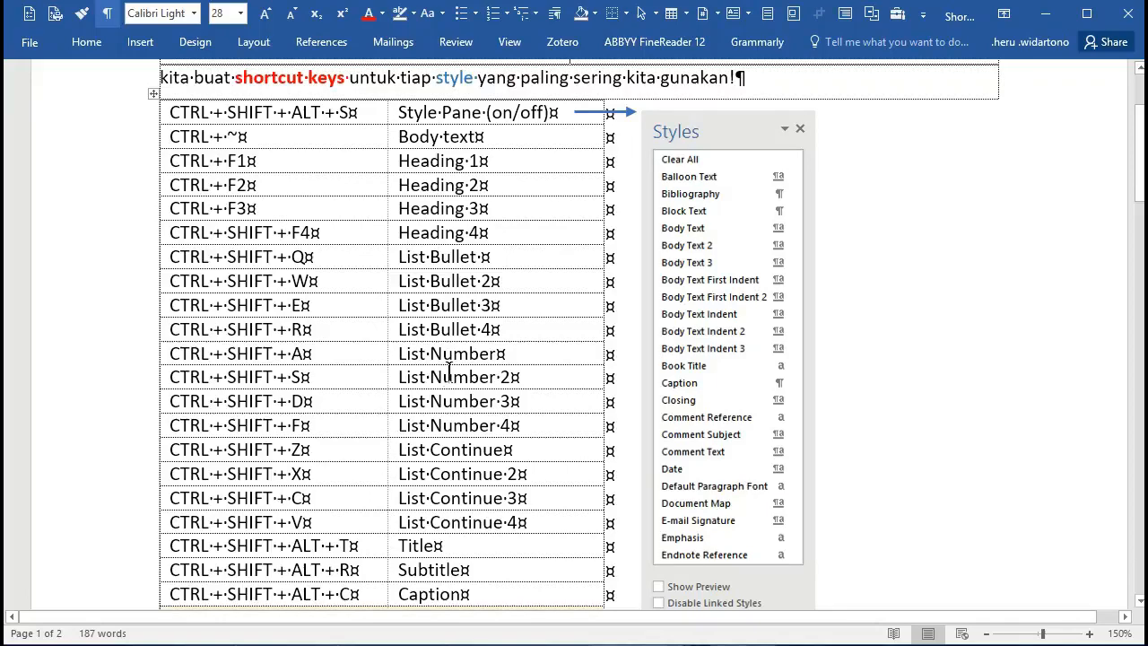
scroll(449, 373, "up", 1)
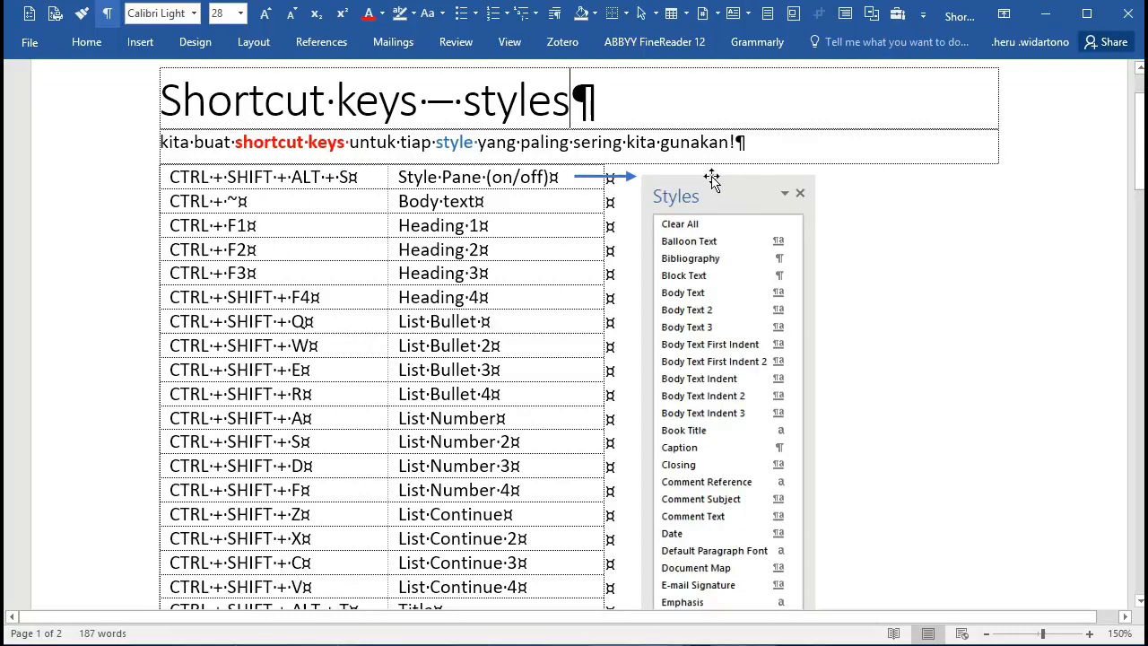
Step: Toggle the Styles pane on and off several times, leaving it shown
key("ctrl+alt+shift+s")
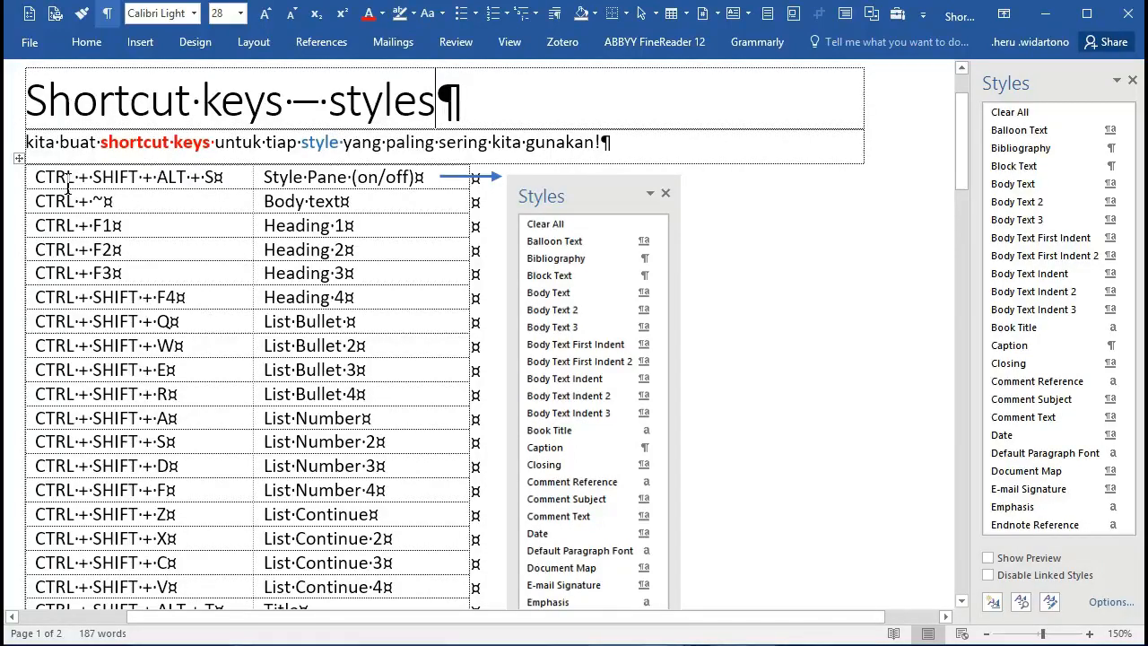
key("ctrl+alt+shift+s")
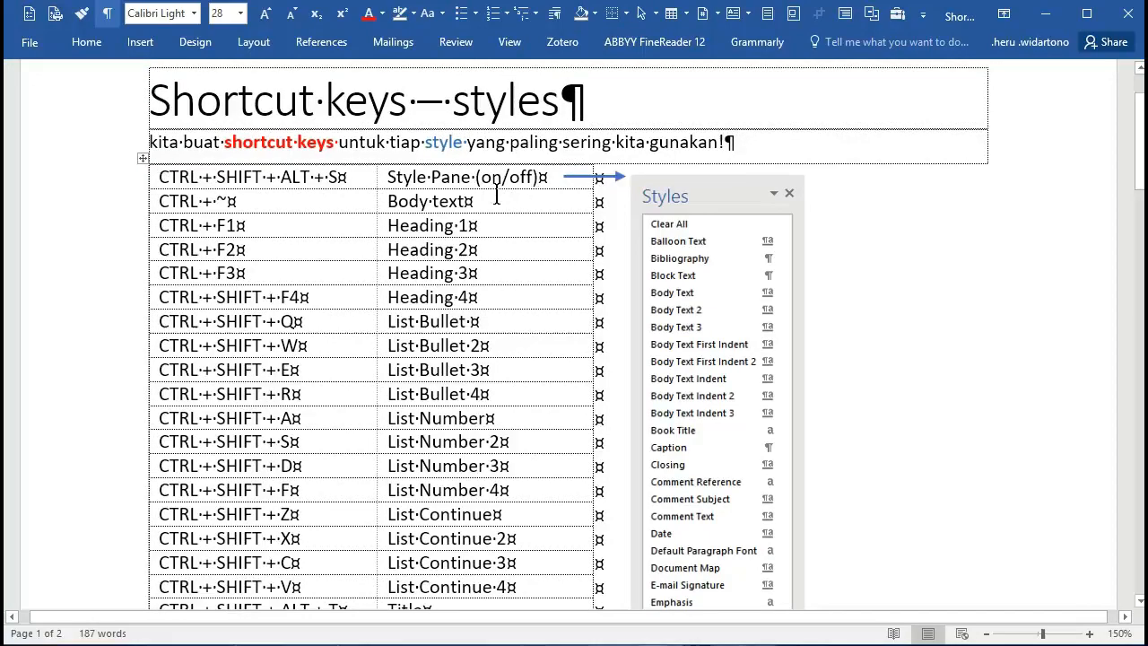
key("ctrl+alt+shift+s")
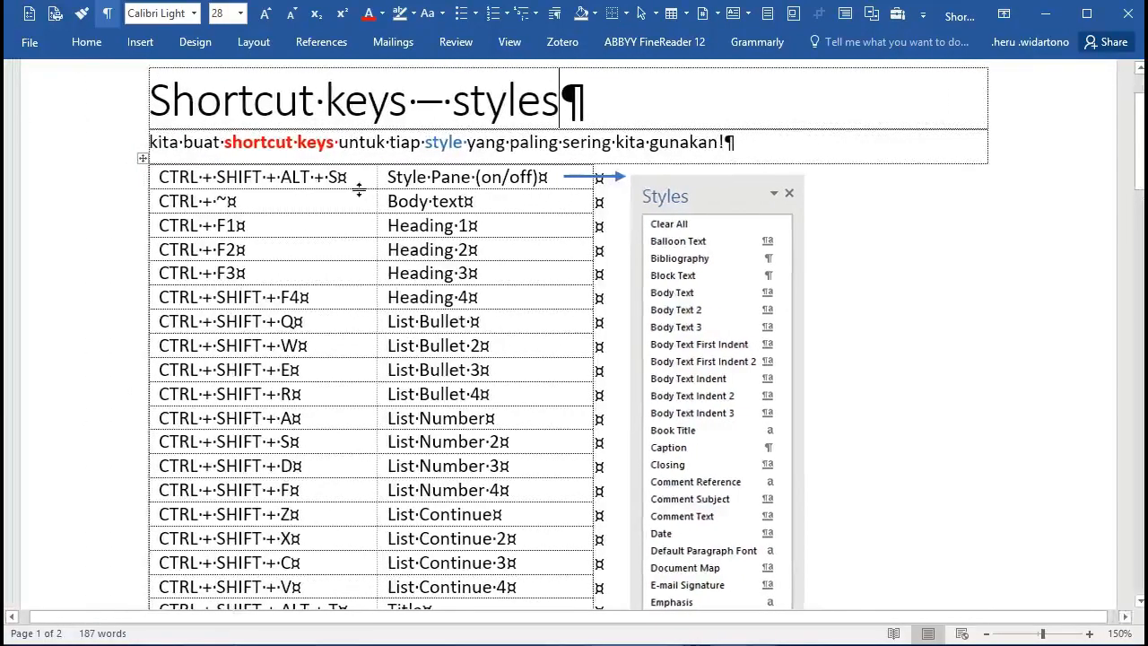
key("ctrl+alt+shift+s")
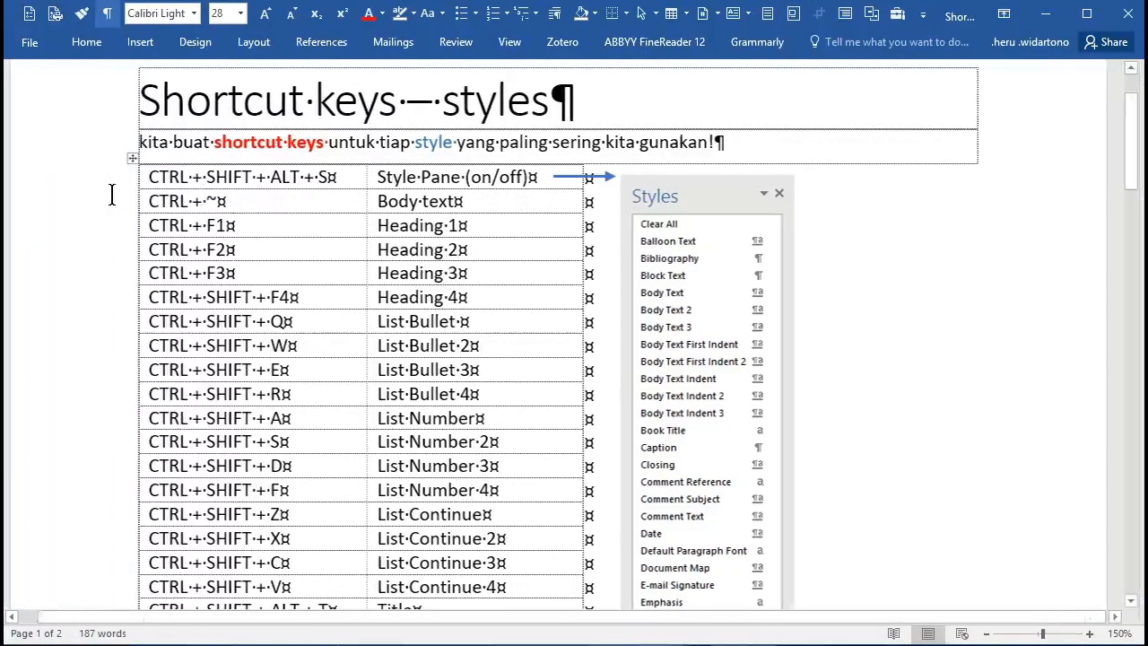
key("ctrl+alt+shift+s")
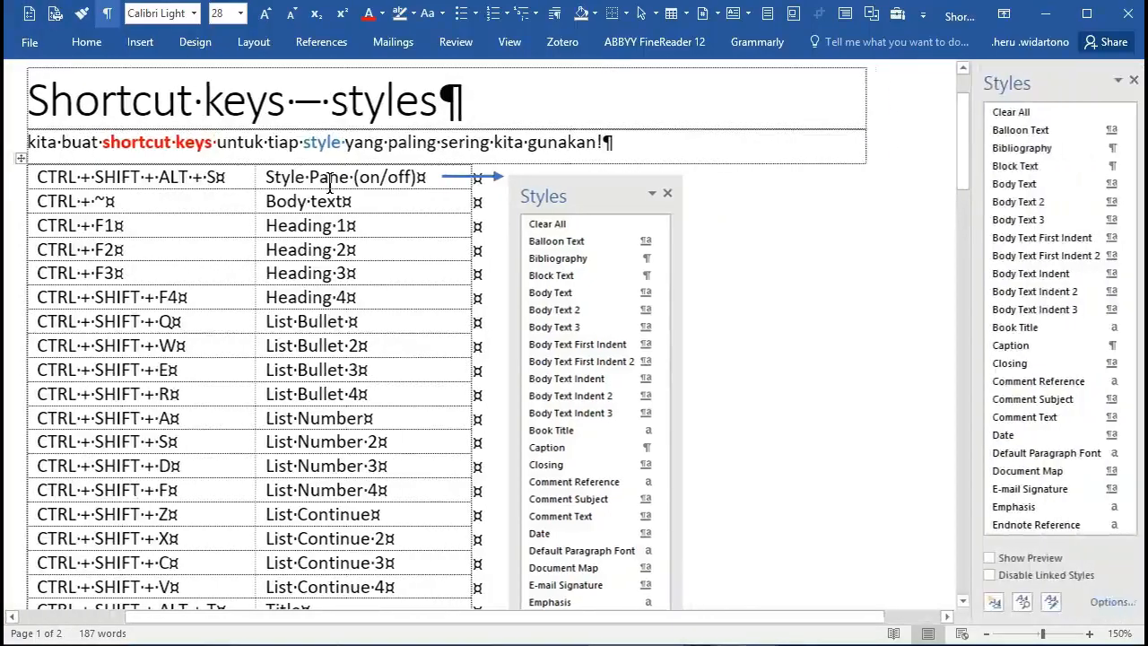
key("ctrl+alt+shift+s")
key("ctrl+alt+shift+s")
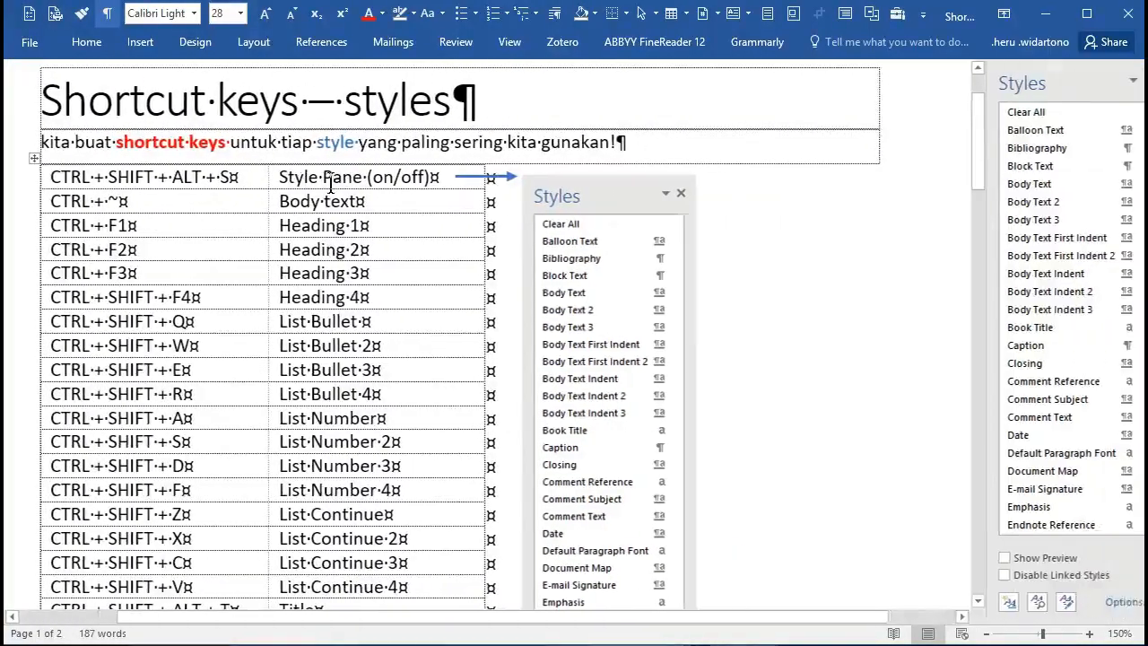
key("ctrl+alt+shift+s")
key("ctrl+alt+shift+s")
key("ctrl+alt+shift+s")
key("ctrl+alt+shift+s")
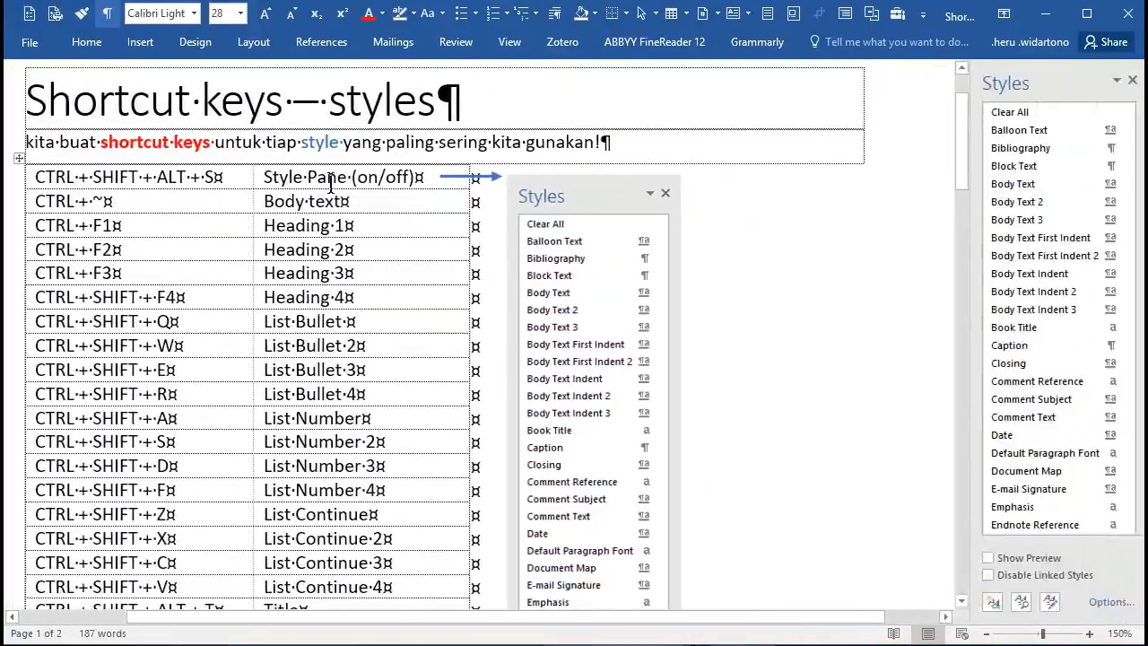
key("ctrl+alt+shift+s")
key("ctrl+alt+shift+s")
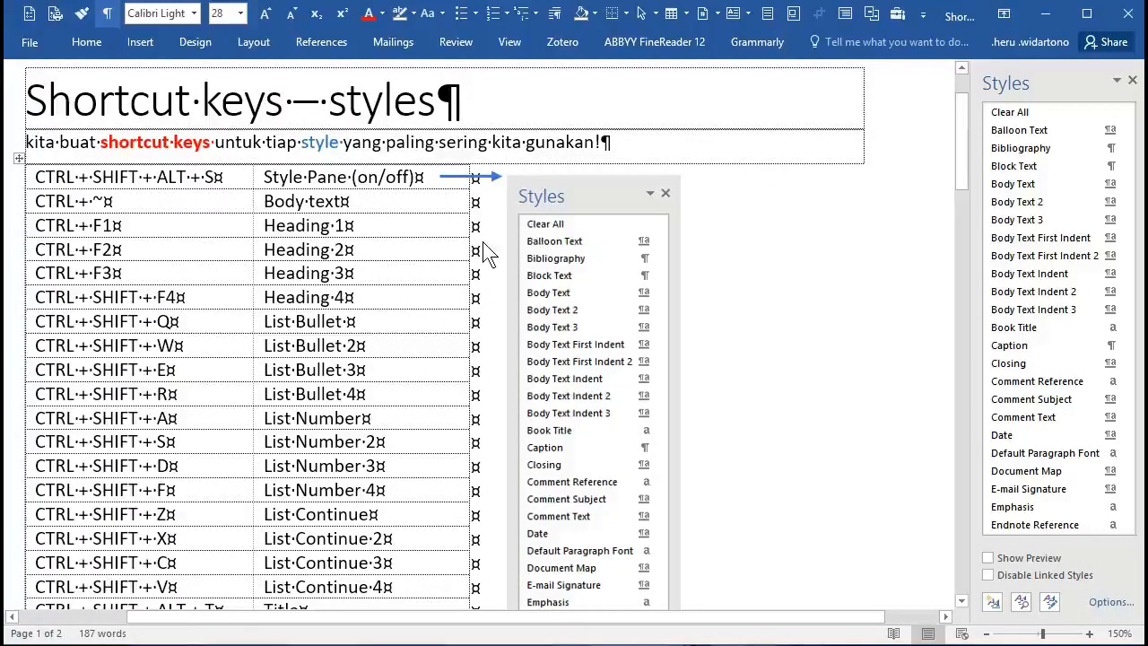
Step: Set the Styles pane options to show Recommended styles, sorted As Recommended
left_click(164, 212)
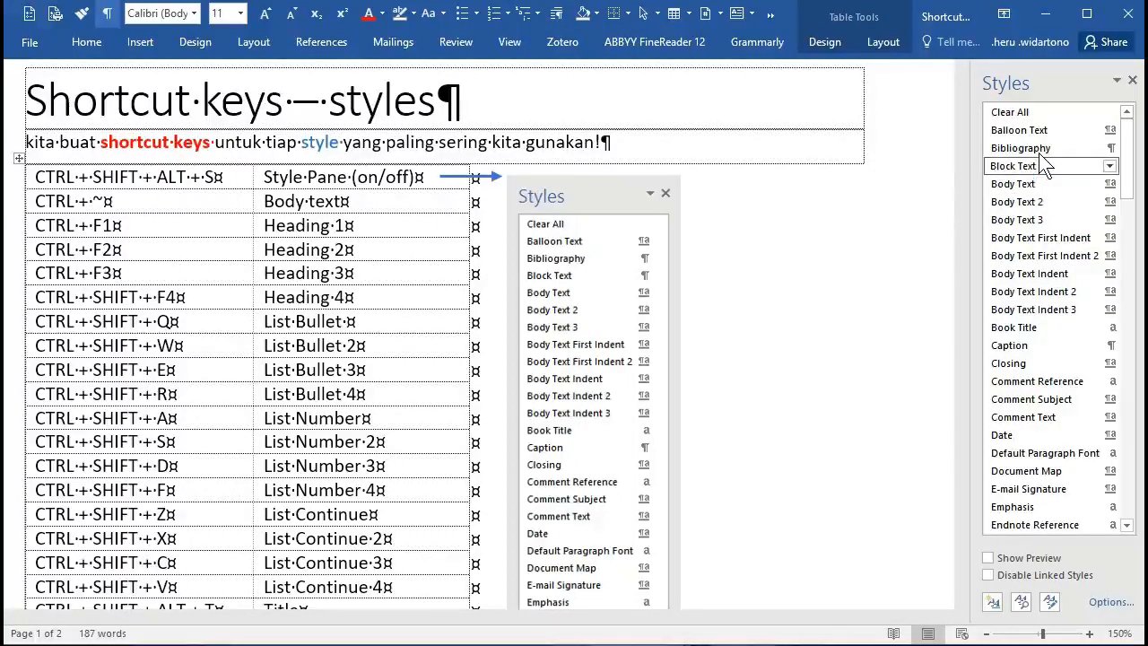
left_click(1108, 602)
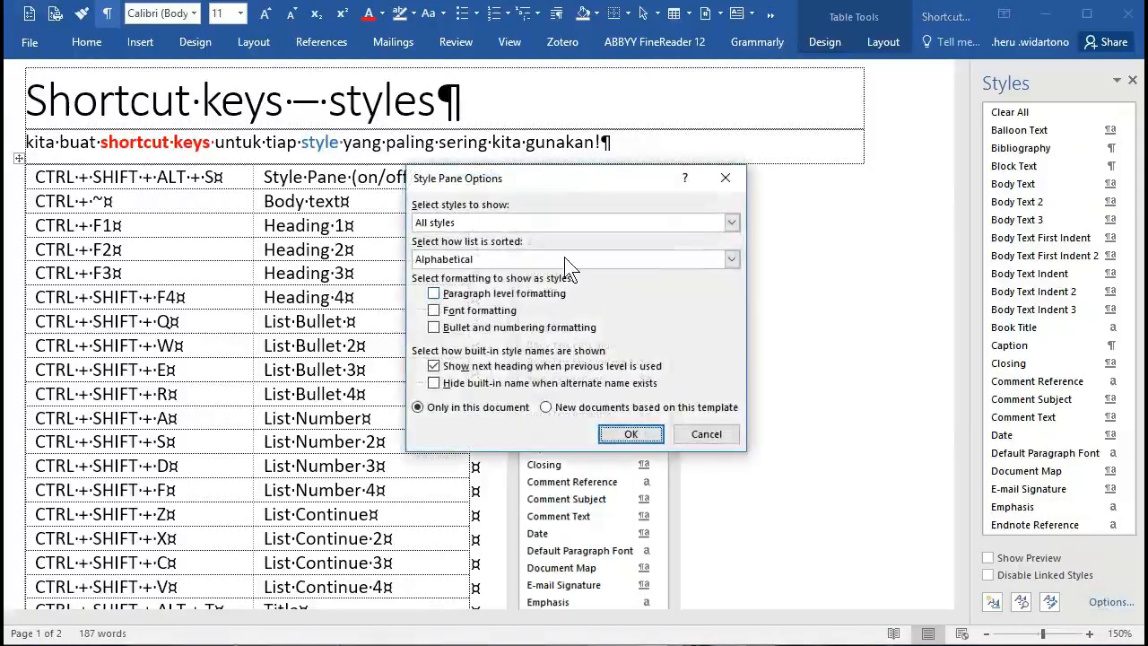
left_click(429, 223)
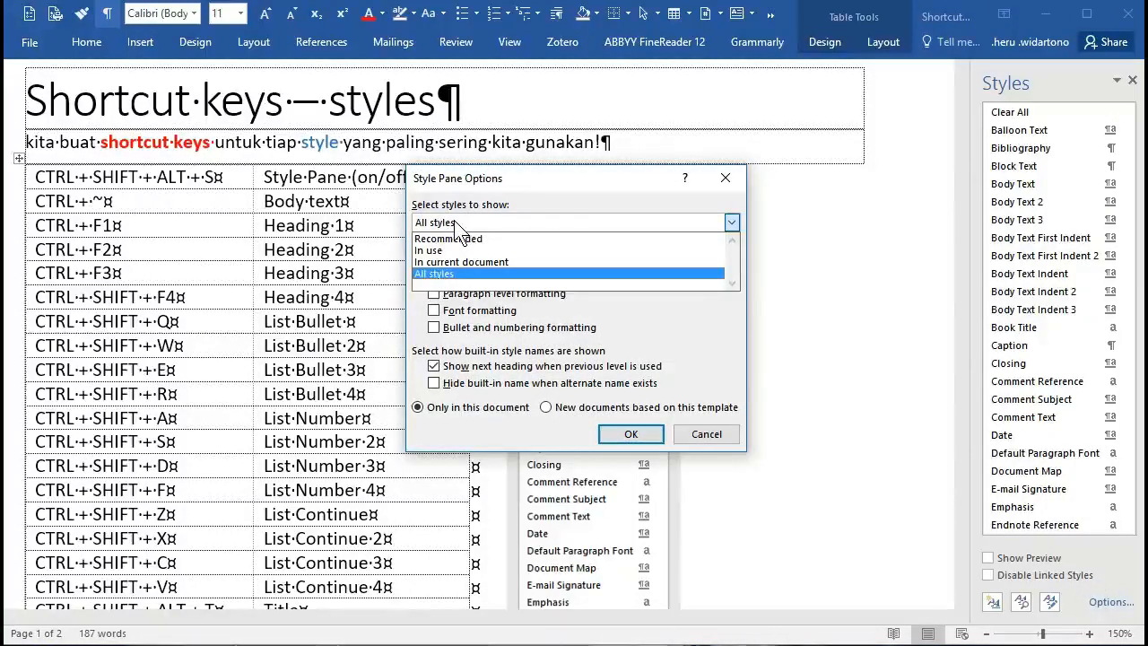
left_click(454, 239)
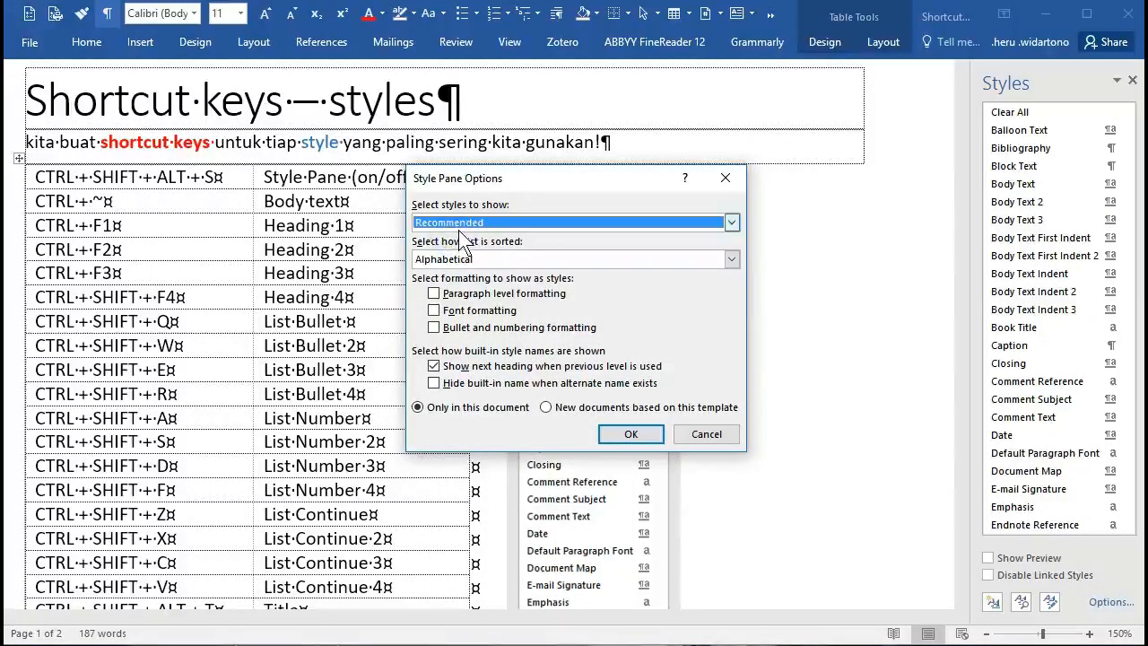
left_click(538, 259)
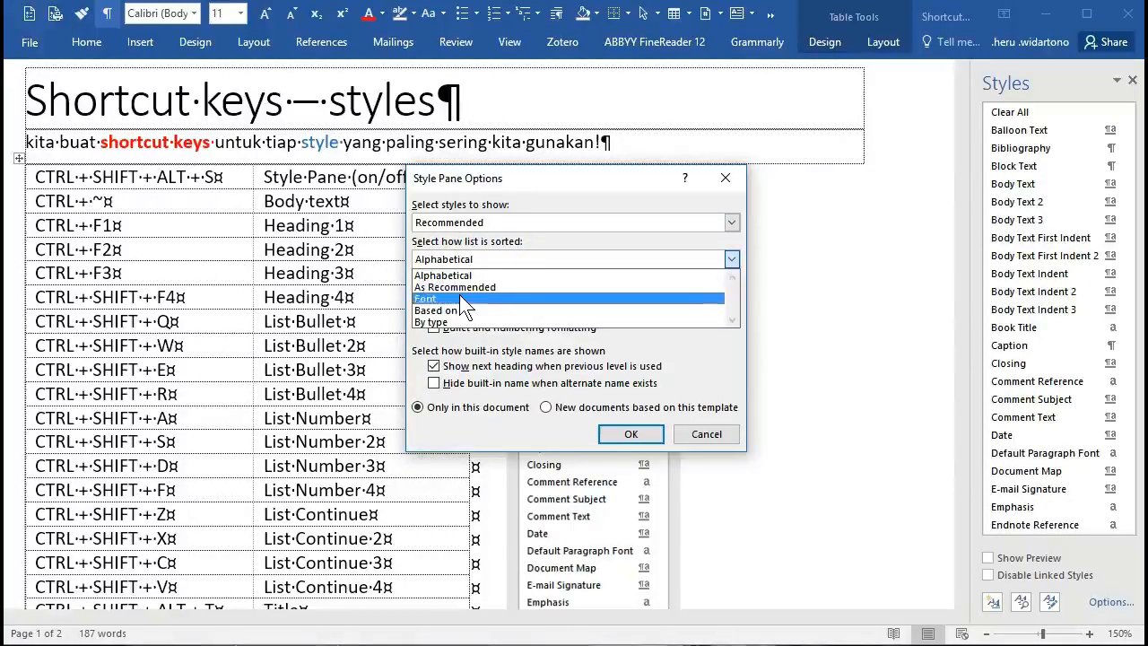
left_click(456, 287)
left_click(631, 436)
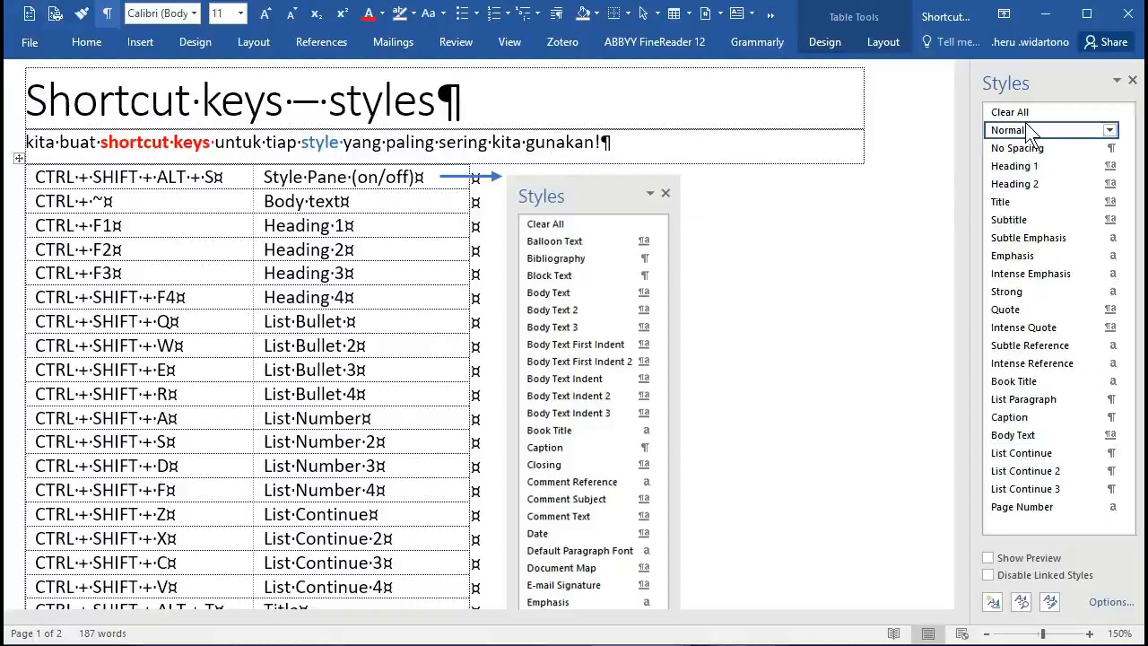
Step: Set the Styles pane options to show All styles in Alphabetical order
left_click(1112, 599)
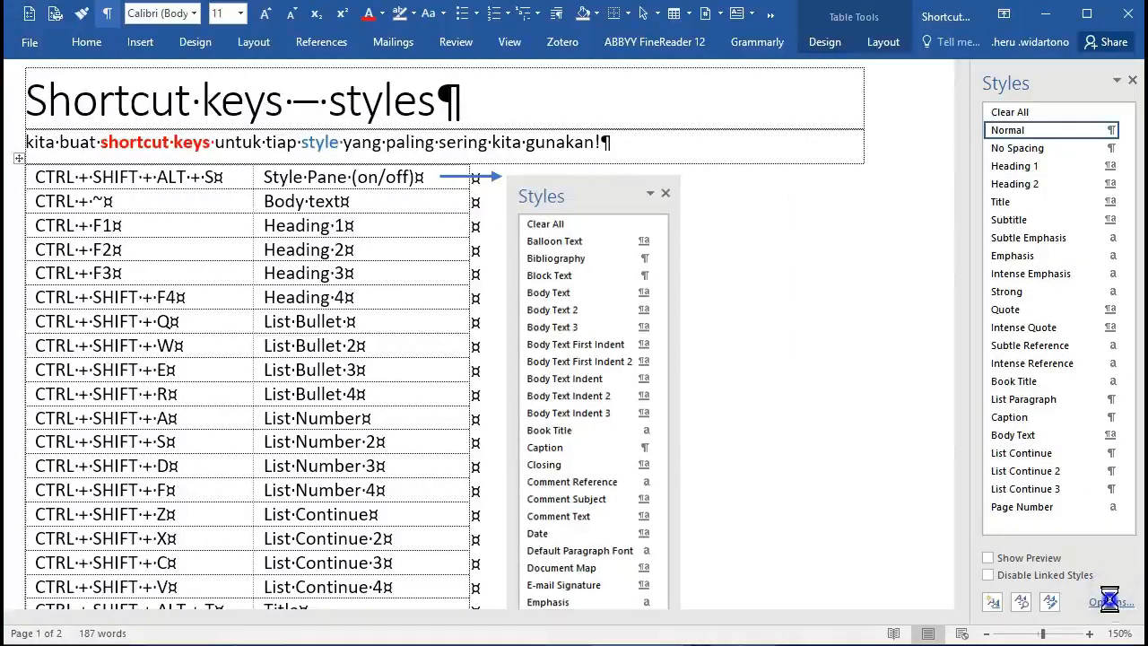
left_click(463, 224)
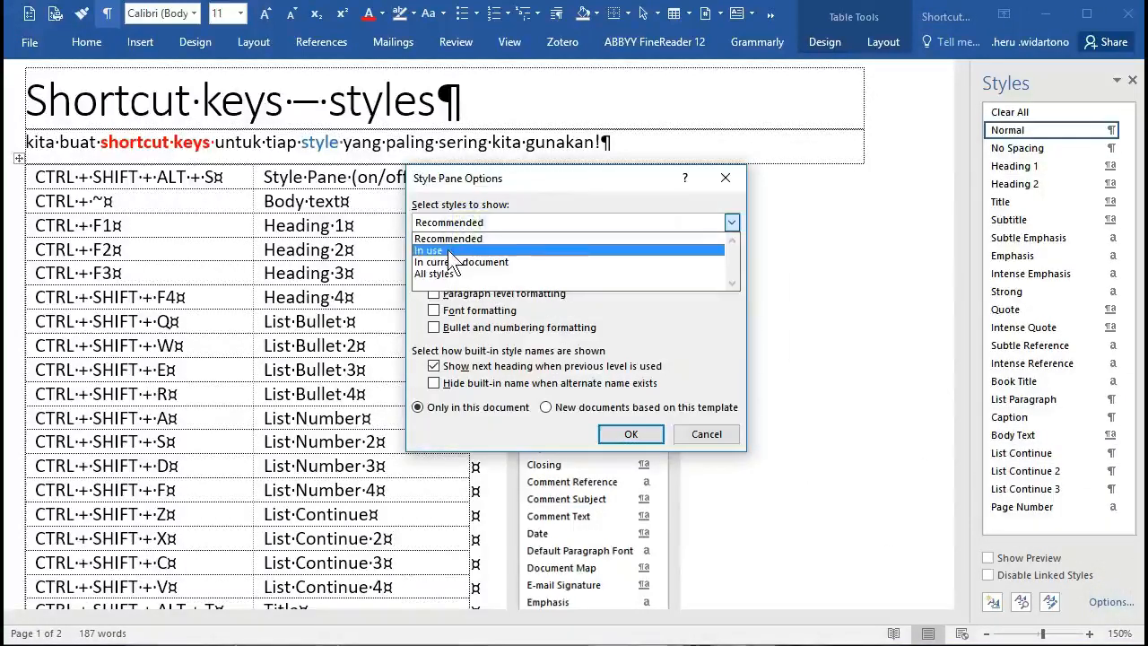
left_click(434, 273)
left_click(457, 259)
left_click(455, 274)
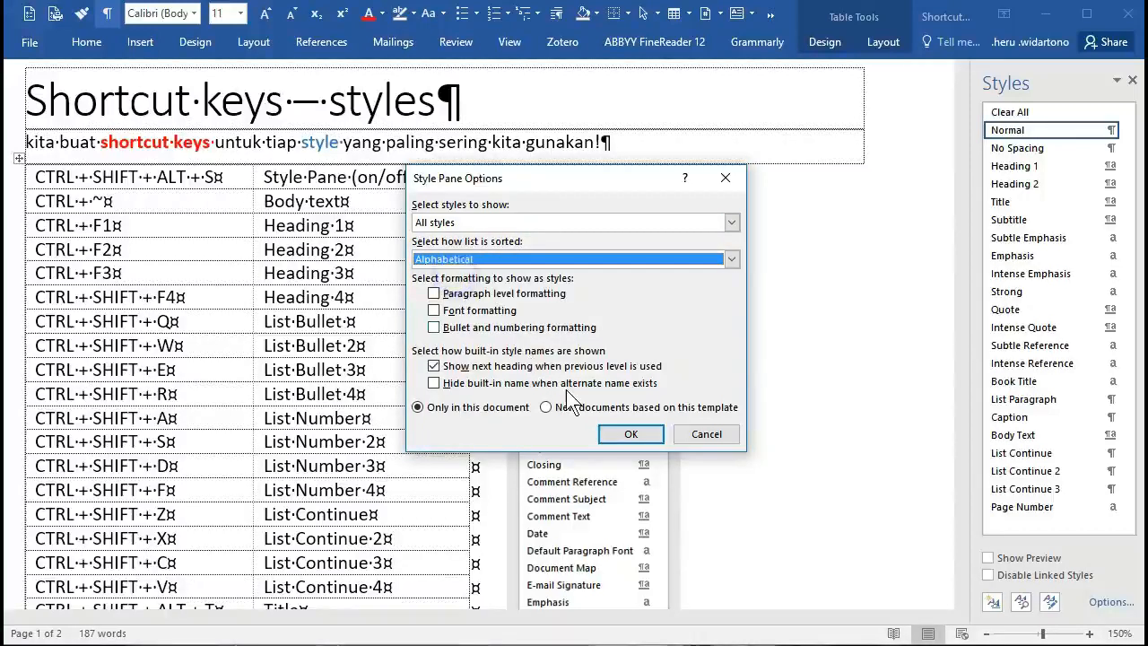
left_click(636, 432)
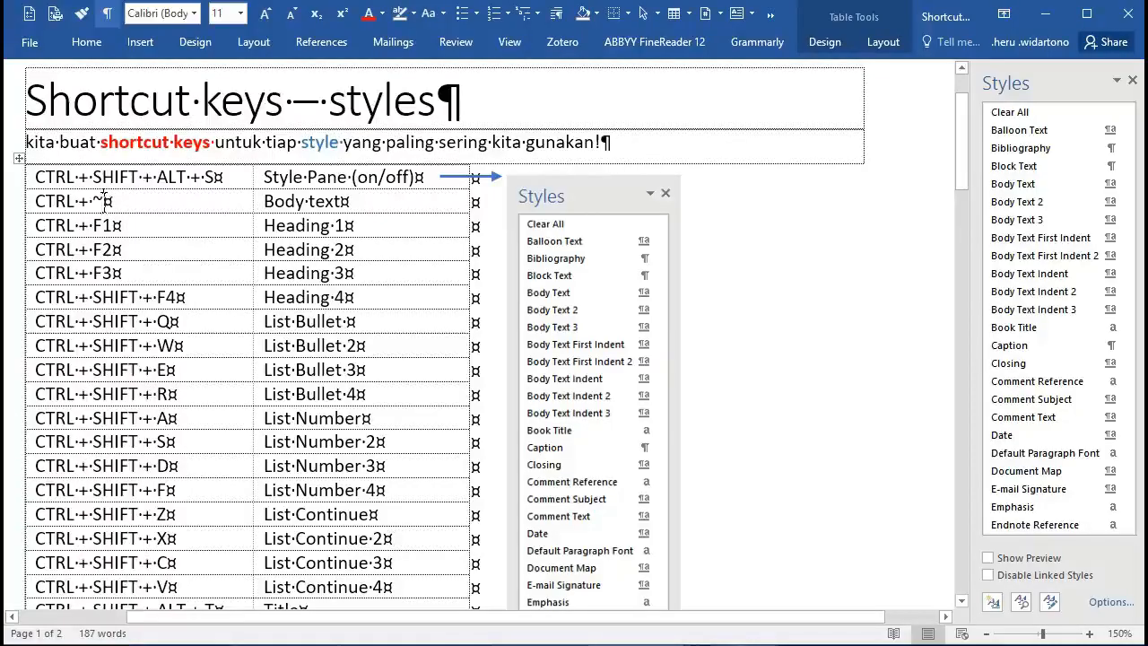
Step: Add "(tilde)" after "CTRL + ~" in the Body text row of the shortcut table
scroll(104, 199, "up", 19, "ctrl")
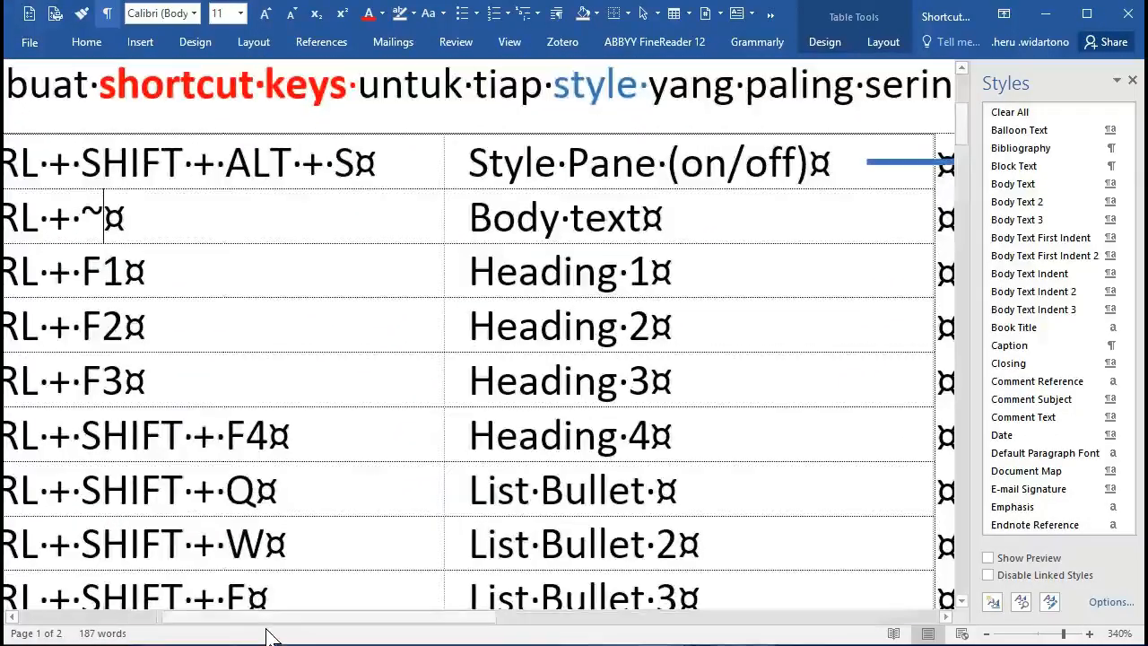
left_click_drag(269, 620, 235, 619)
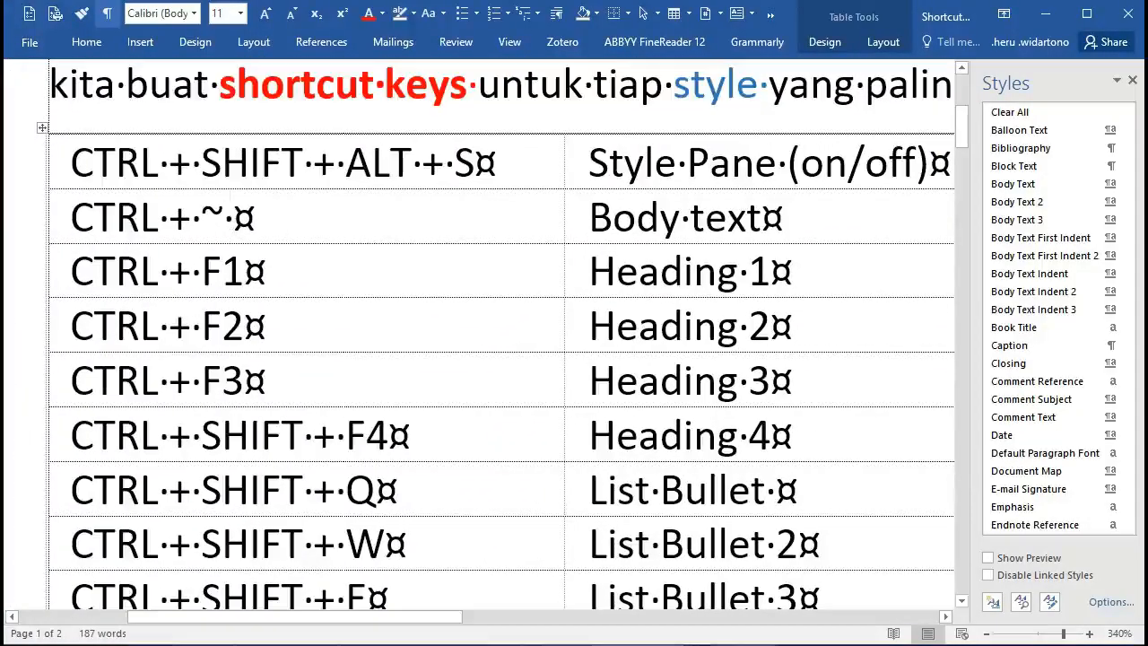
type("(tild")
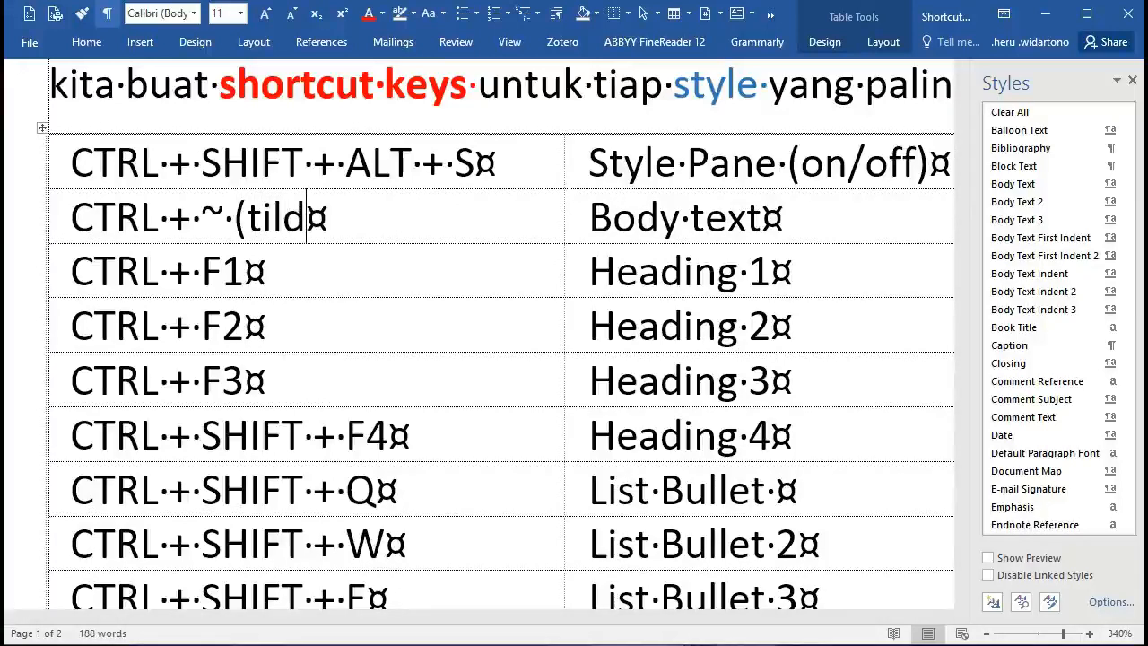
type("e)")
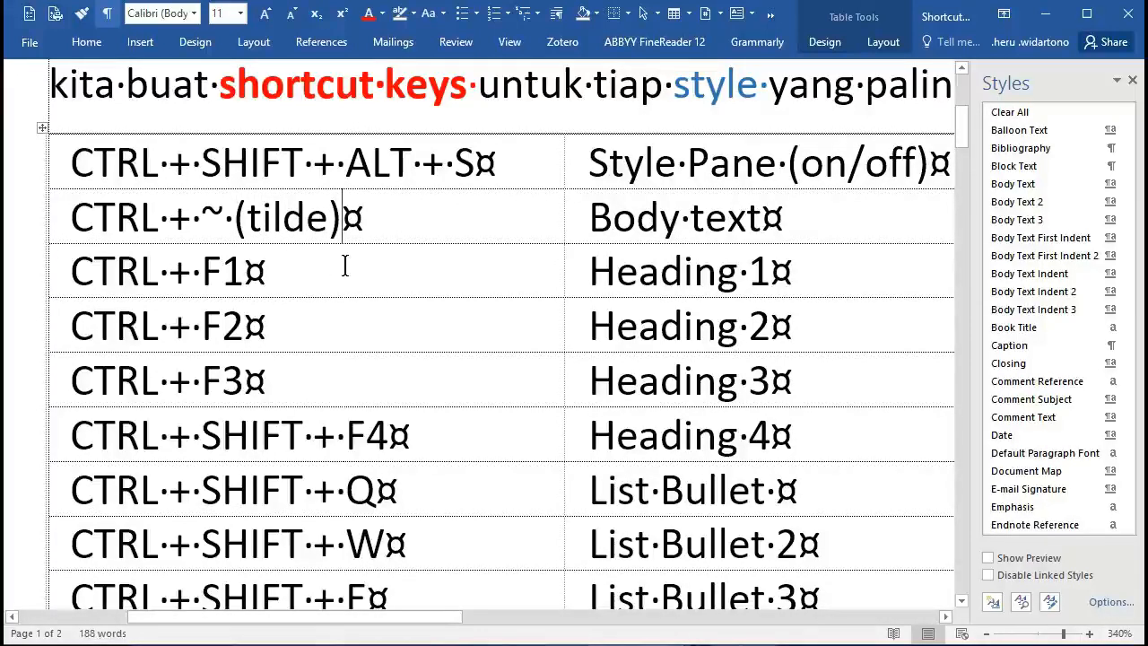
left_click_drag(224, 218, 202, 218)
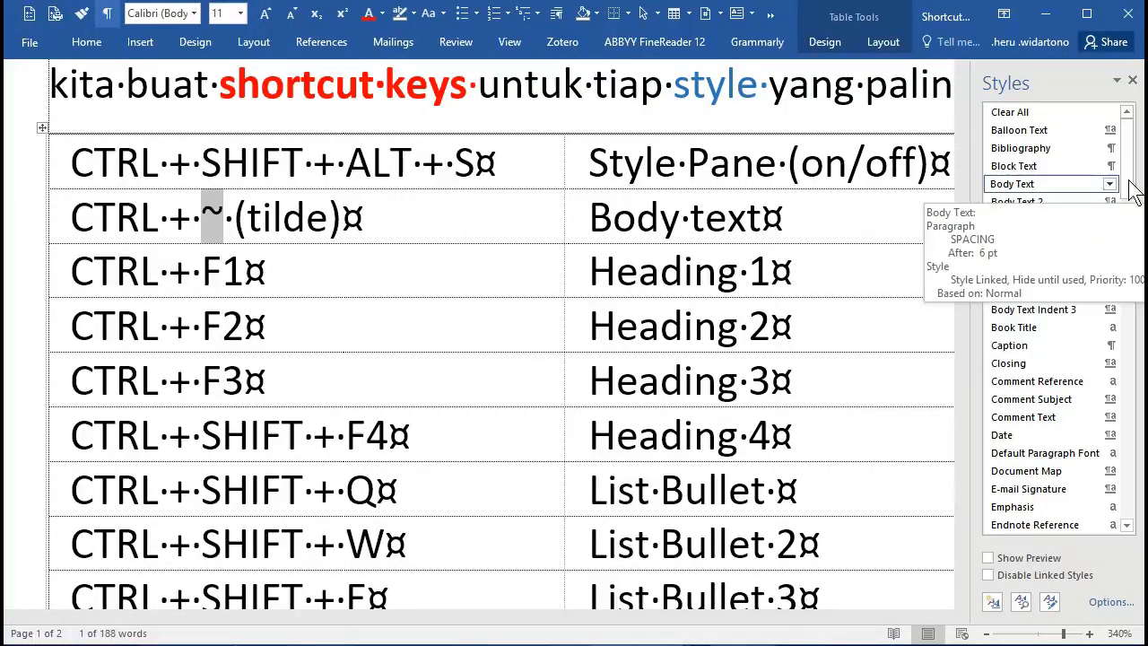
left_click(1109, 184)
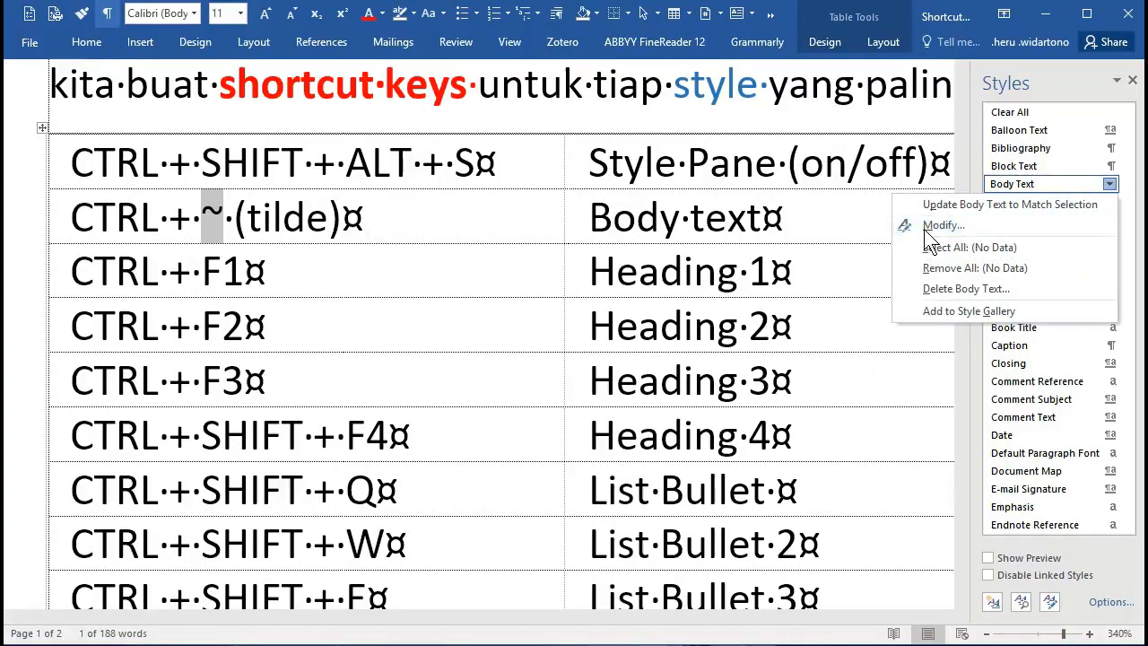
left_click(125, 240)
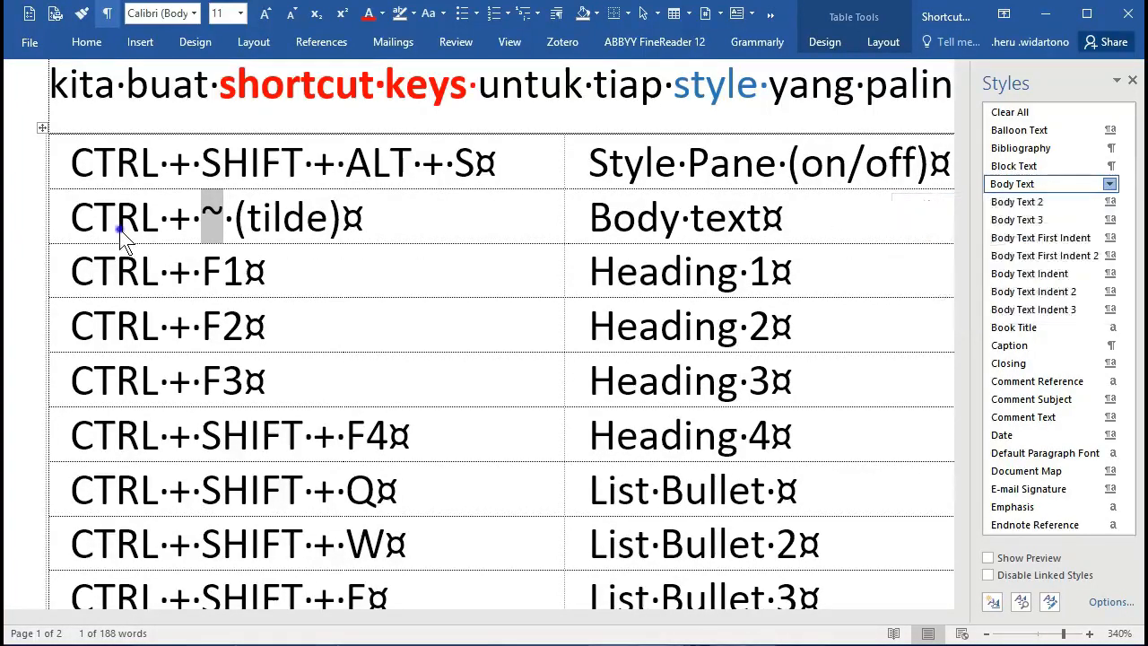
left_click(118, 224)
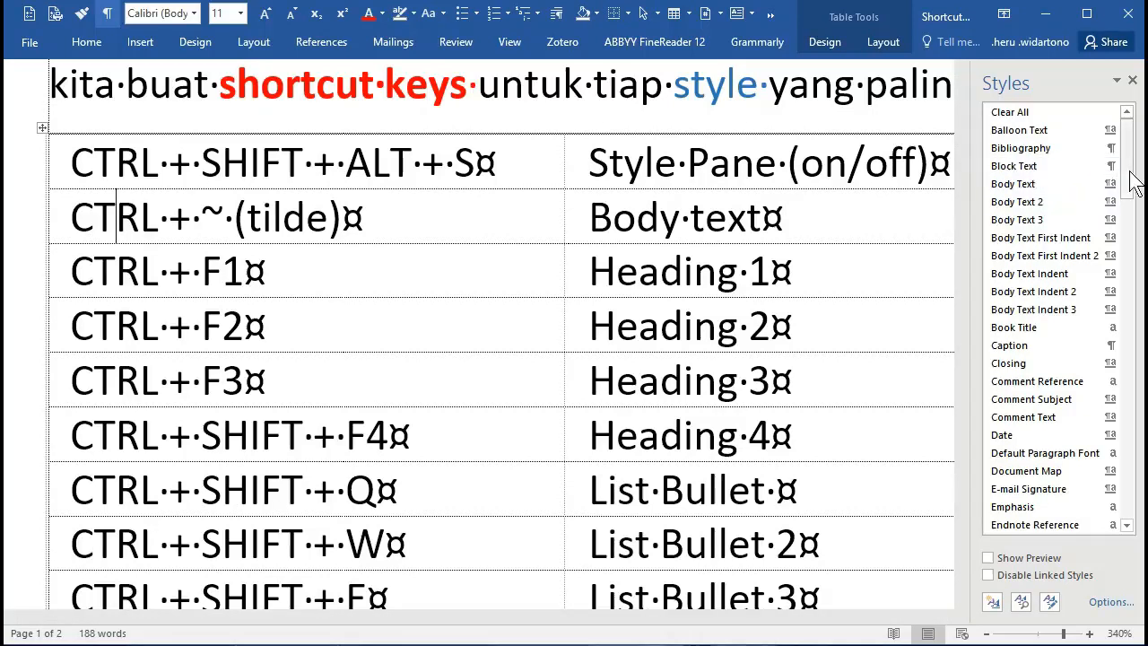
mouse_move(1129, 172)
left_mouse_down()
mouse_move(1131, 229)
mouse_move(1132, 180)
left_mouse_up()
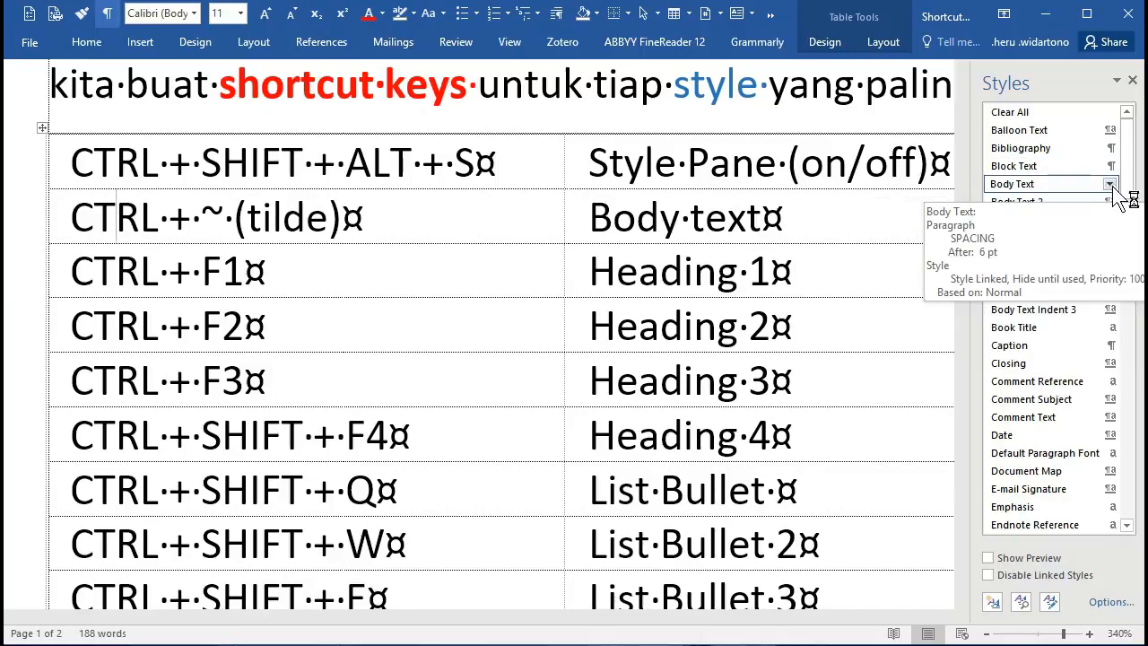
Step: Open the shortcut key settings while modifying the Body Text style and remove its assigned Ctrl+` shortcut
left_click(1110, 185)
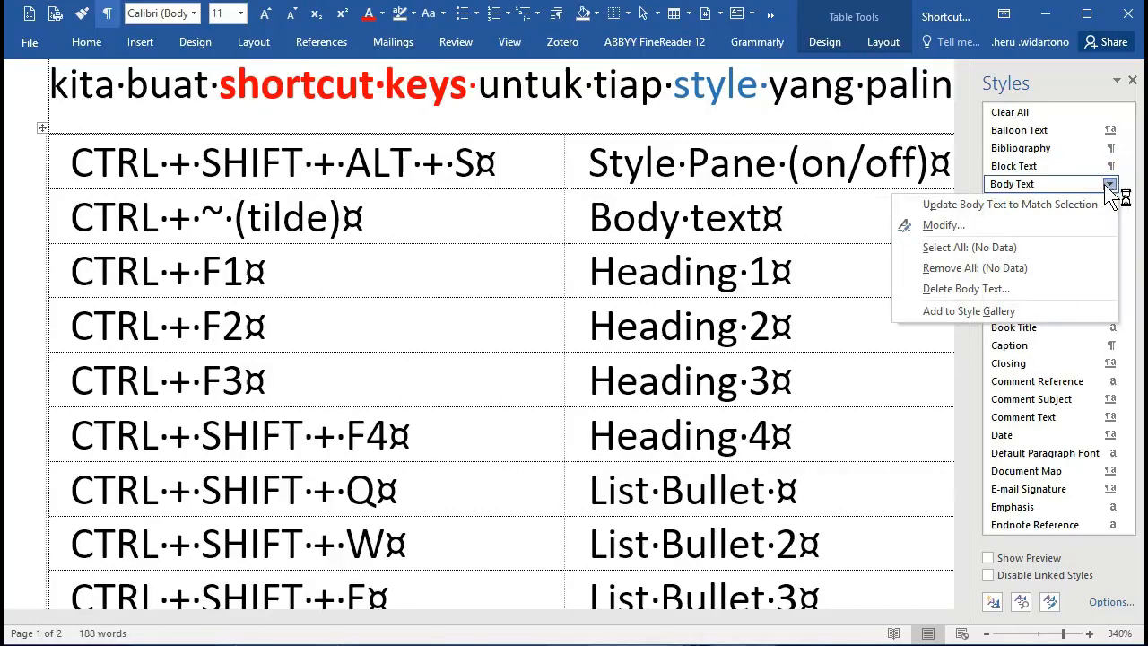
left_click(976, 227)
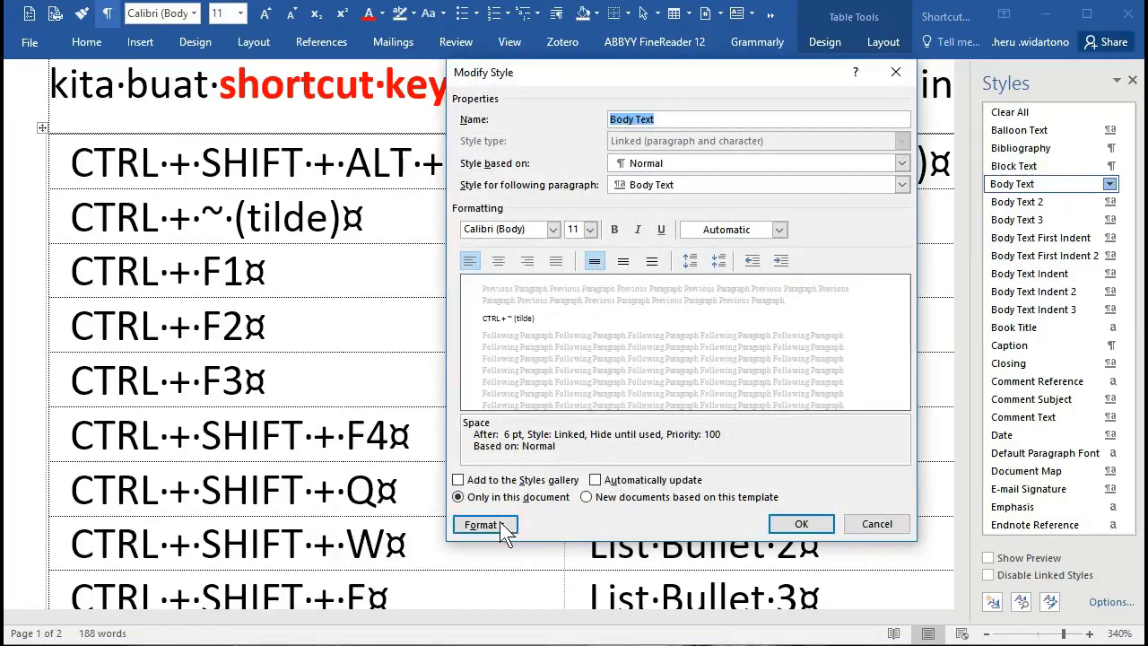
left_click(484, 525)
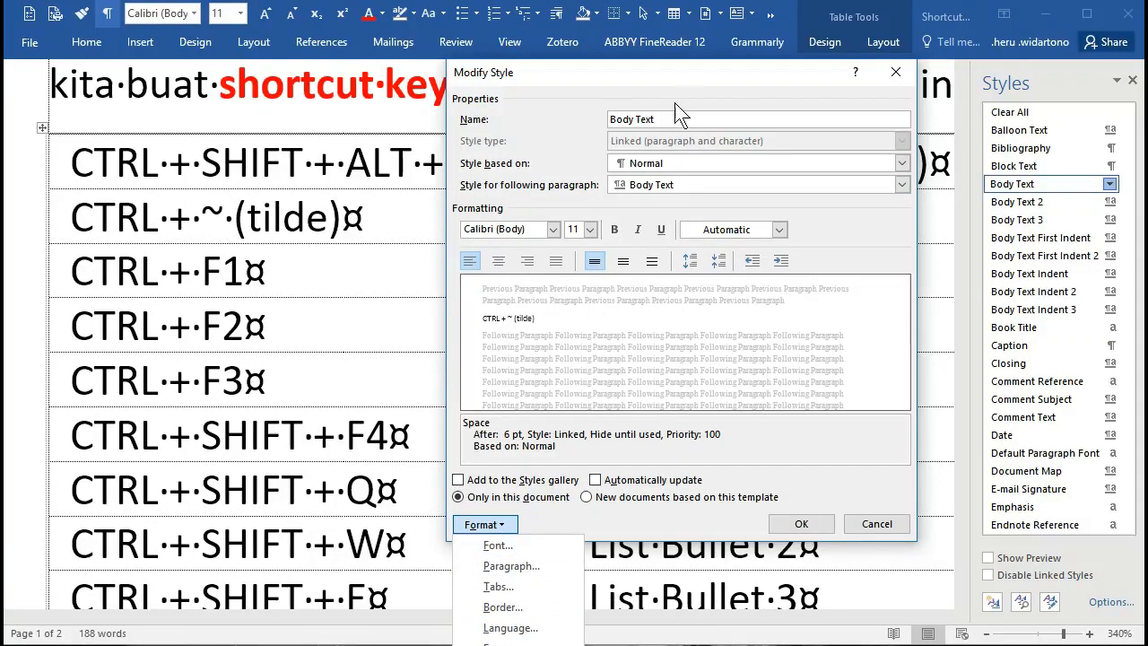
left_click(678, 72)
left_click_drag(672, 61, 686, 18)
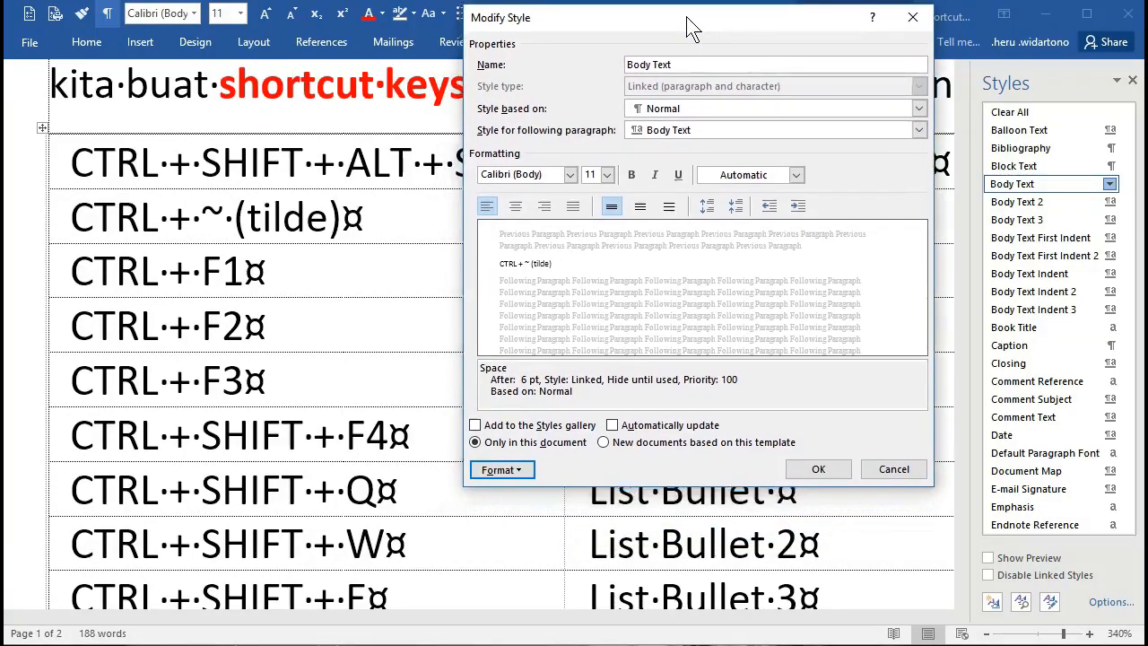
left_click(510, 465)
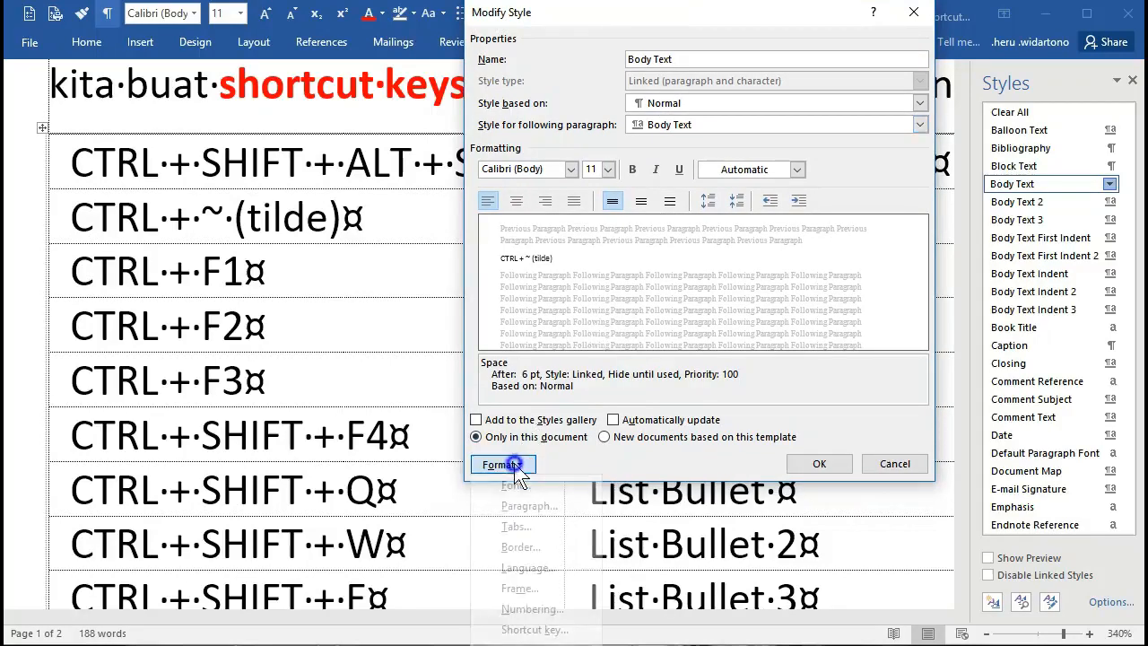
left_click(523, 628)
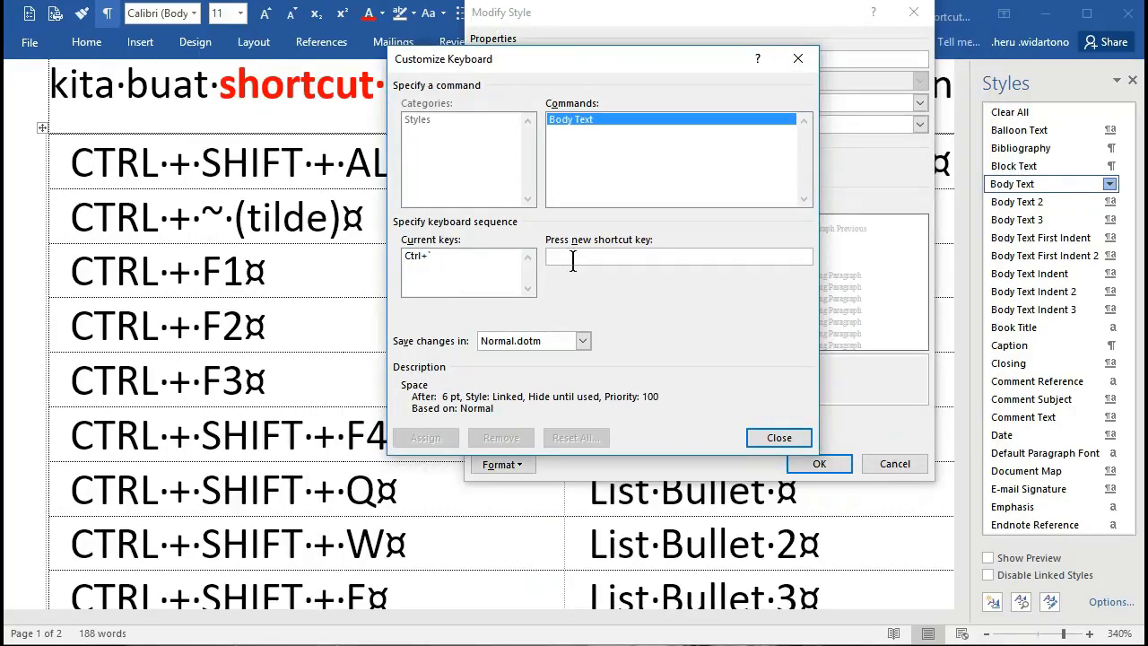
left_click(429, 256)
left_click(500, 438)
Step: Try to assign Ctrl+` as the new shortcut key for the Body Text style
left_click(570, 258)
left_click(587, 256)
left_click(583, 256)
key("ctrl+apostrophe")
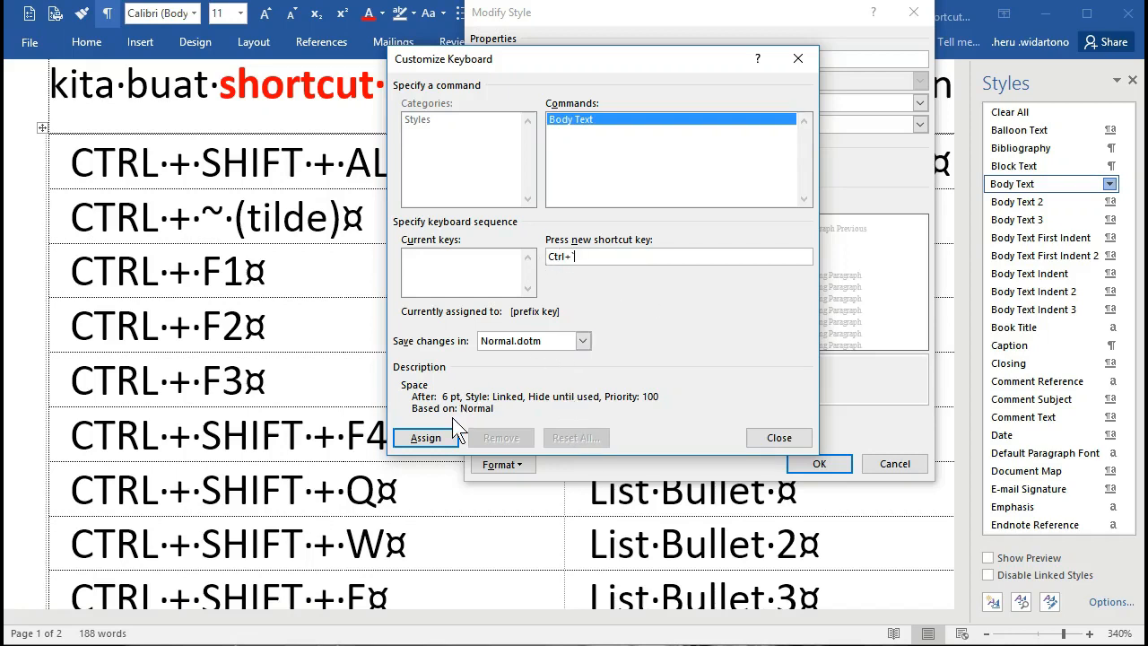
left_click(446, 434)
Step: Clear the unassigned key combination from the new shortcut key entry for Body Text
double_click(583, 257)
left_click(592, 256)
triple_click(597, 257)
key("Delete")
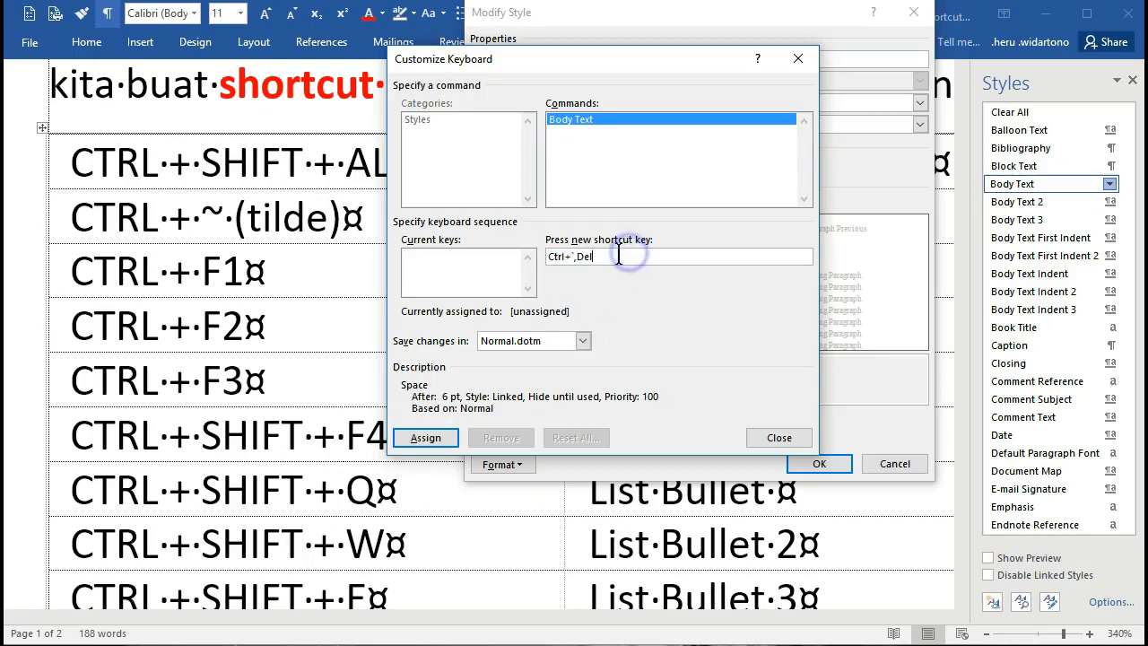
left_click(563, 256)
left_click_drag(558, 257, 627, 256)
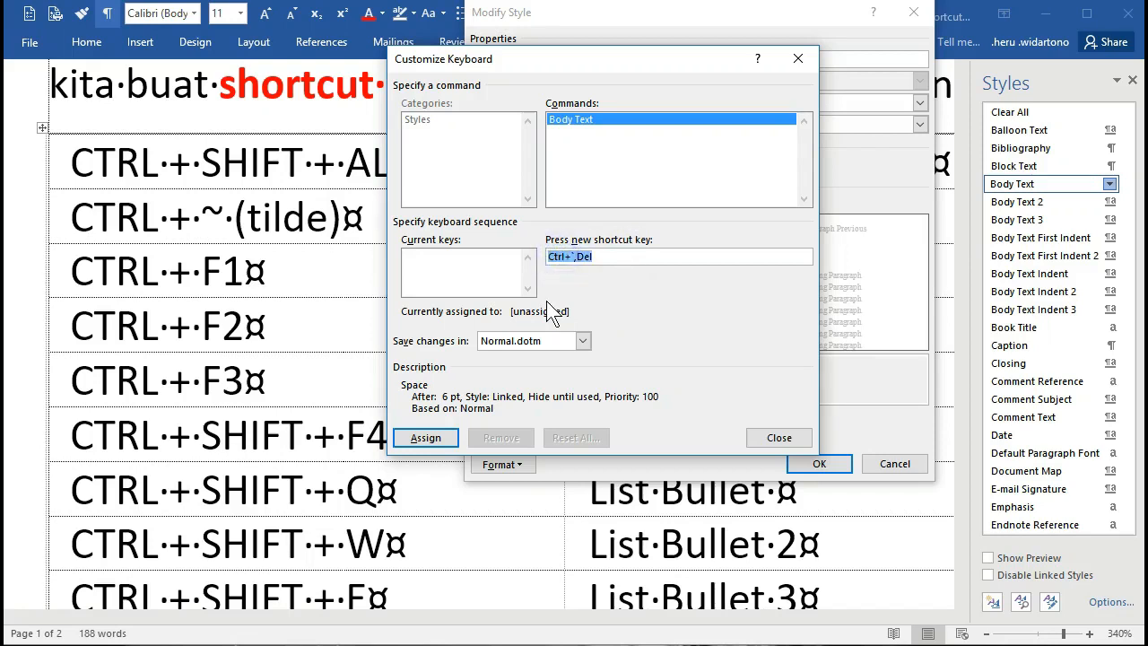
left_click(547, 264)
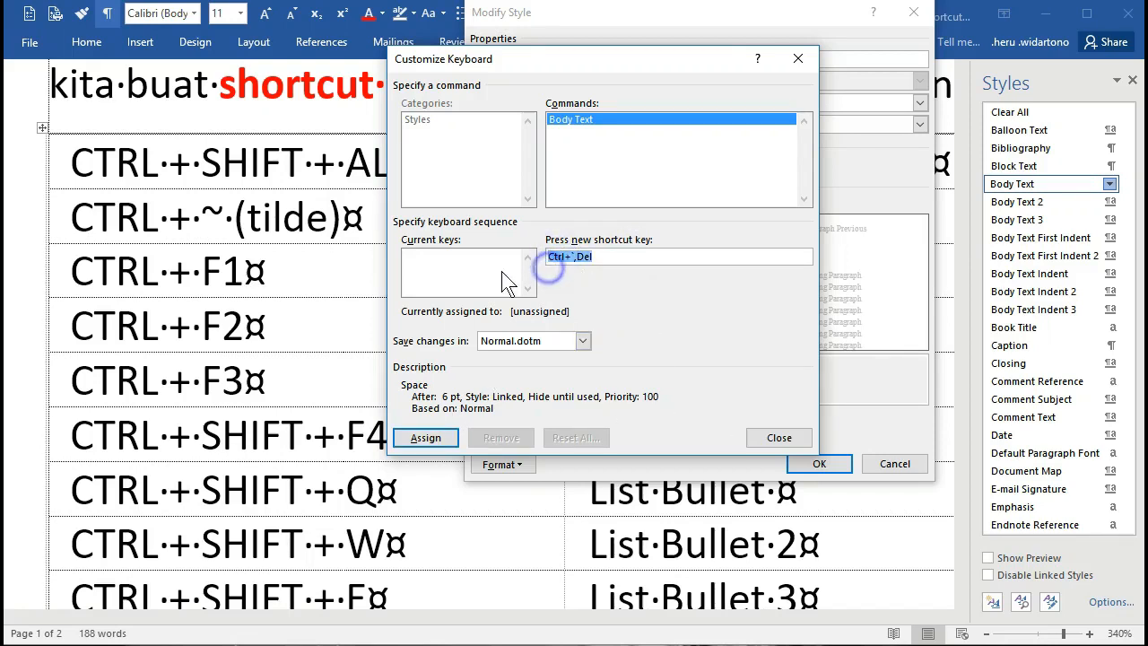
left_click(502, 272)
left_click(606, 256)
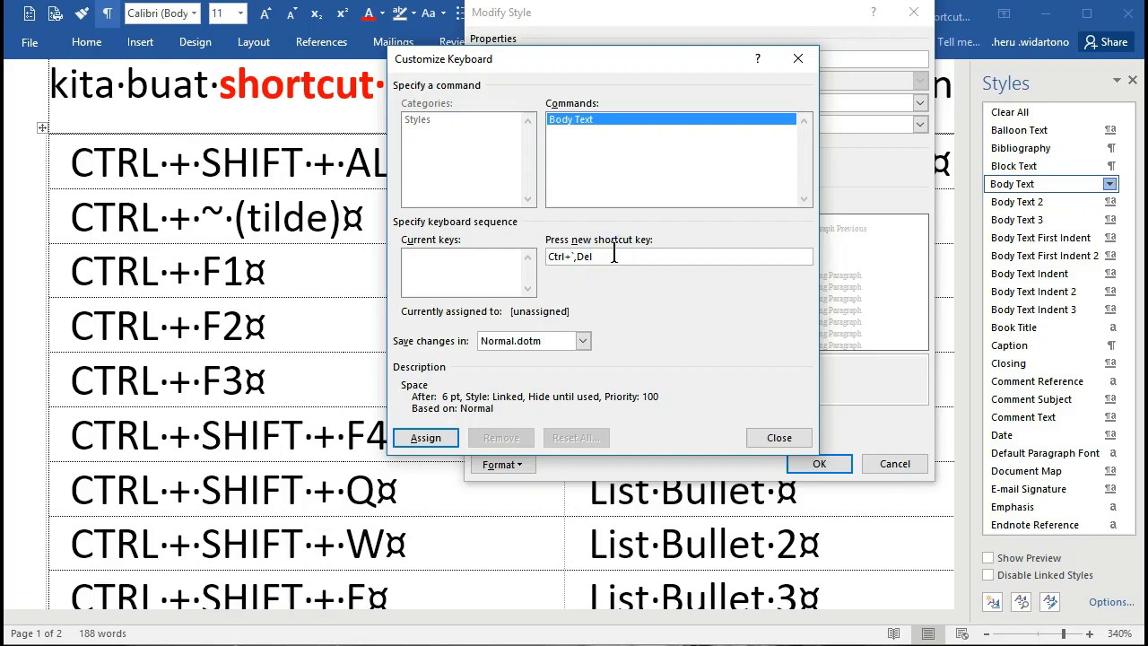
left_click_drag(613, 256, 546, 259)
double_click(548, 260)
key("BackSpace")
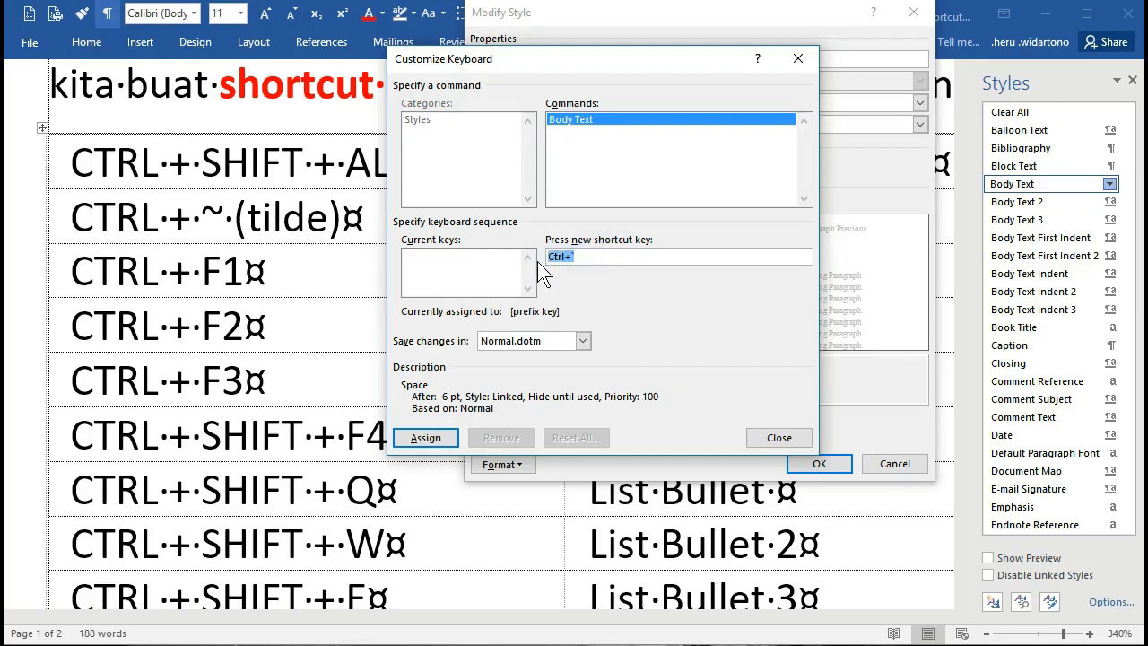
key("BackSpace")
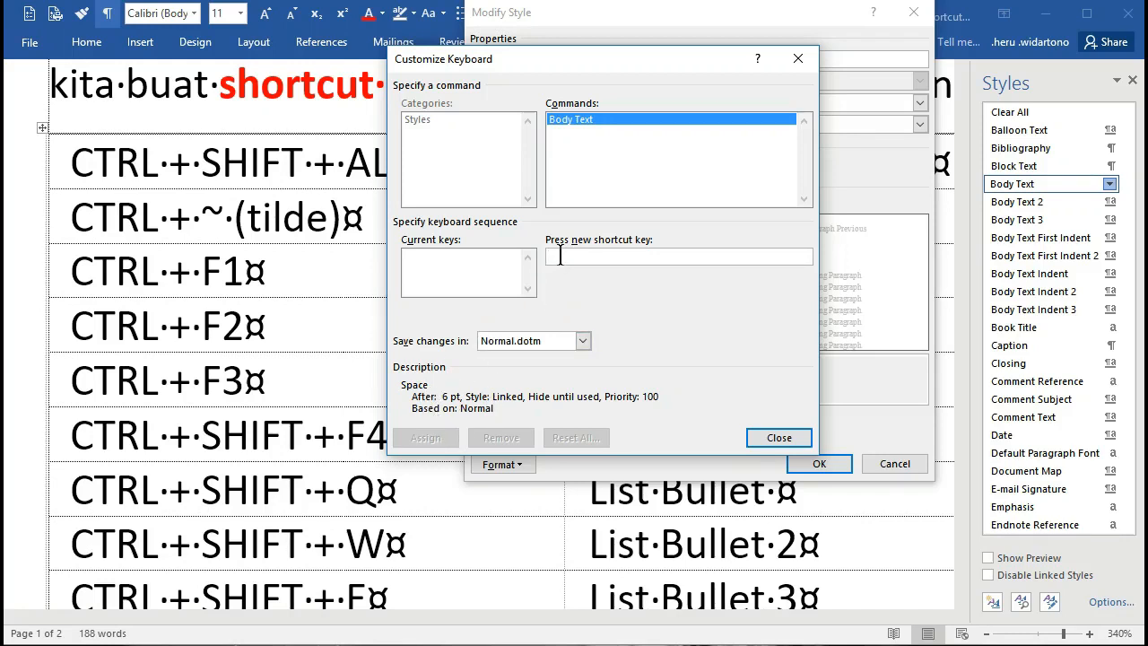
Step: Assign Ctrl+` as the Body Text style's shortcut key and confirm the style modification
left_click(559, 256)
key("ctrl+grave")
left_click(454, 437)
left_click(773, 437)
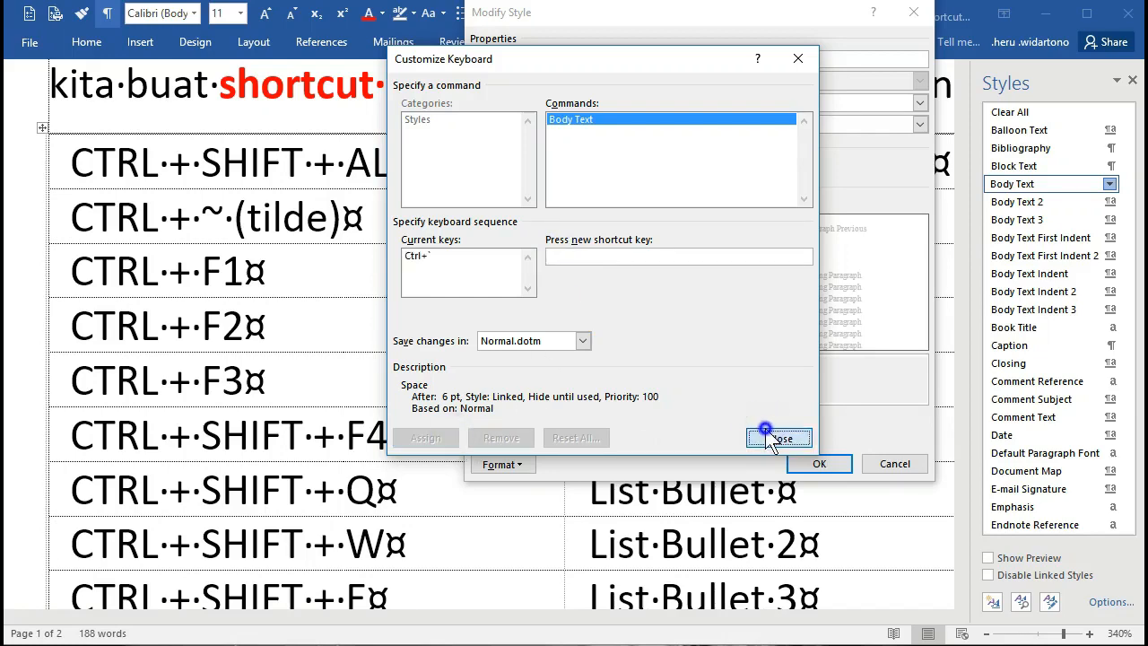
left_click(843, 463)
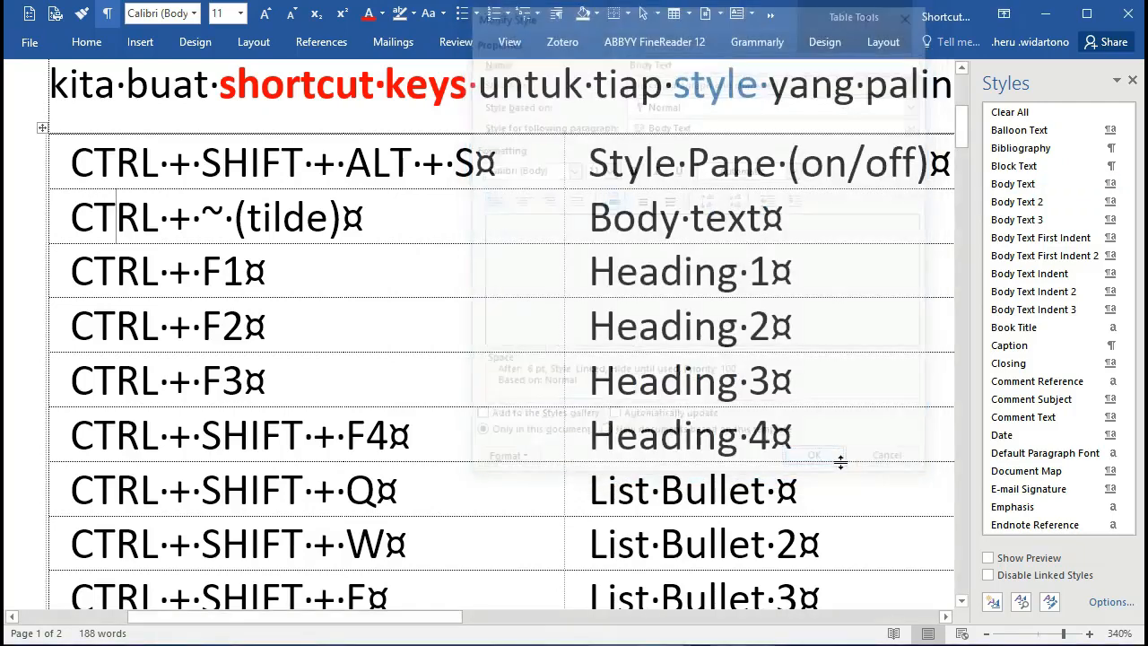
scroll(576, 369, "up", 3)
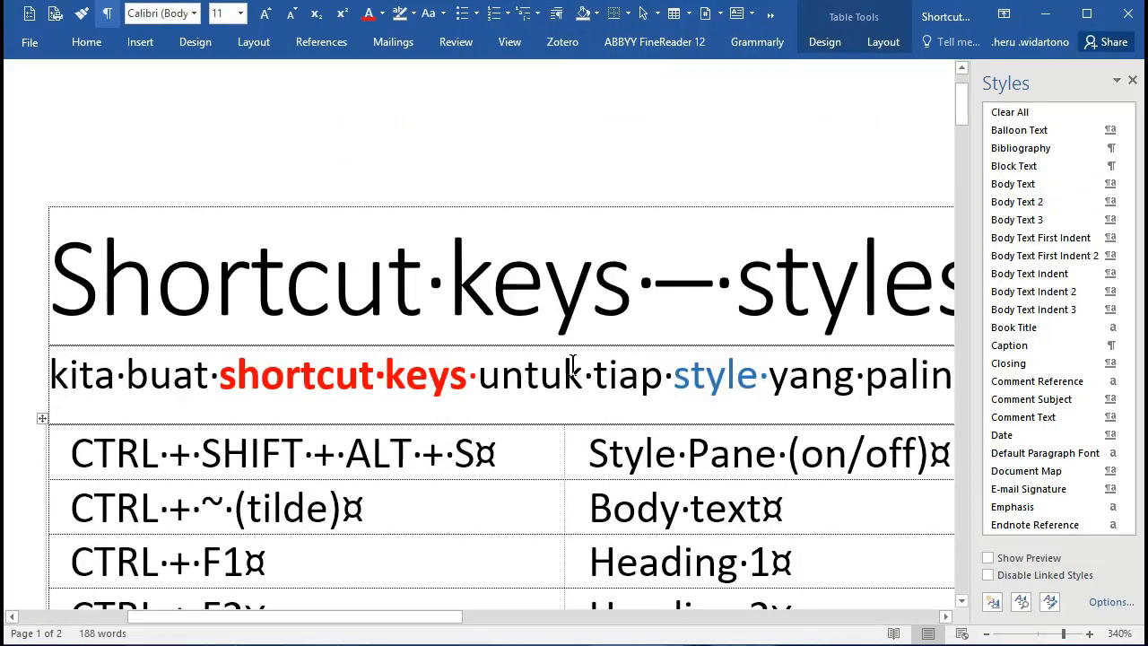
Step: Switch to the document 3. Laporan YEE Stocktaking_Final.docx and clear all formatting from the "Project Preparation" heading
mouse_move(201, 644)
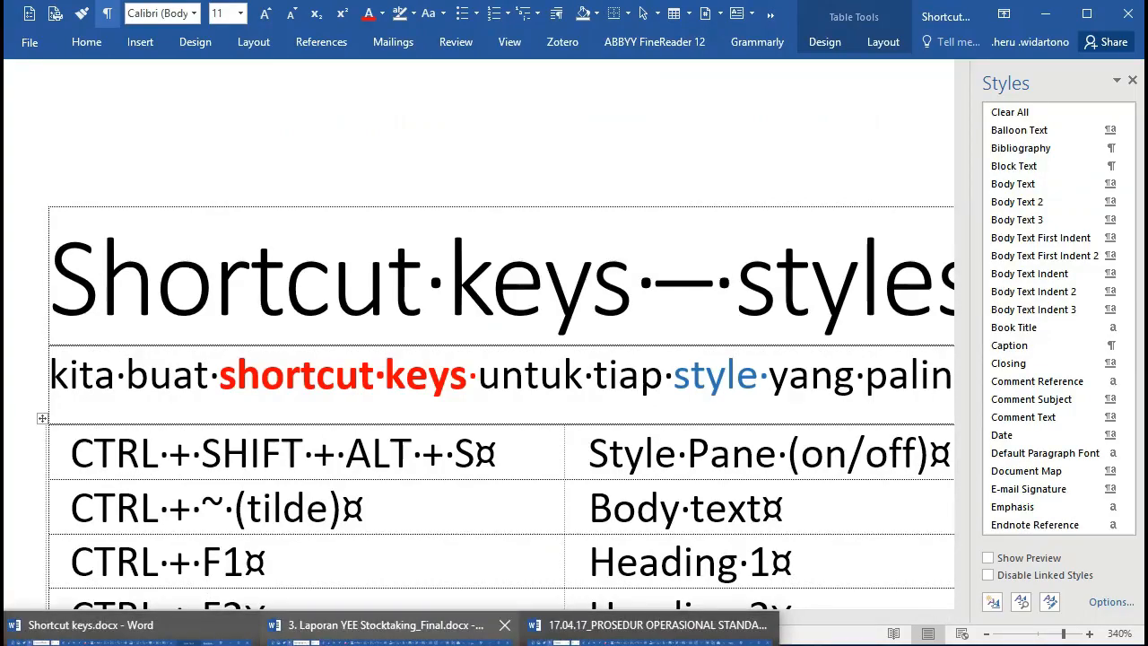
left_click(386, 625)
scroll(252, 266, "up", 3)
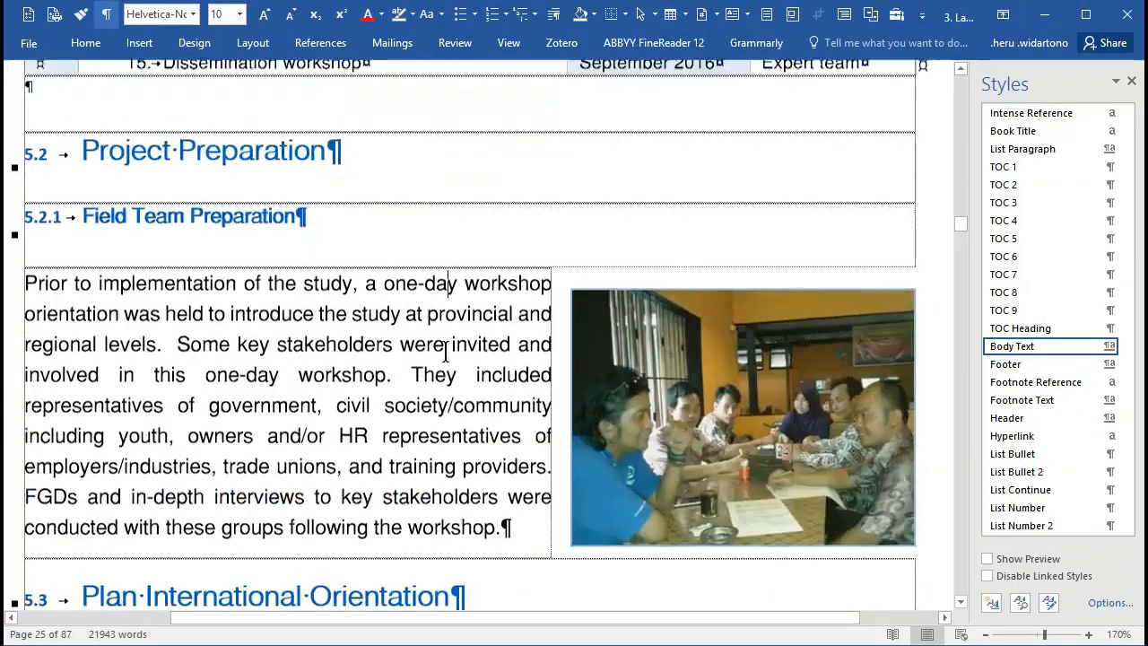
left_click(240, 175)
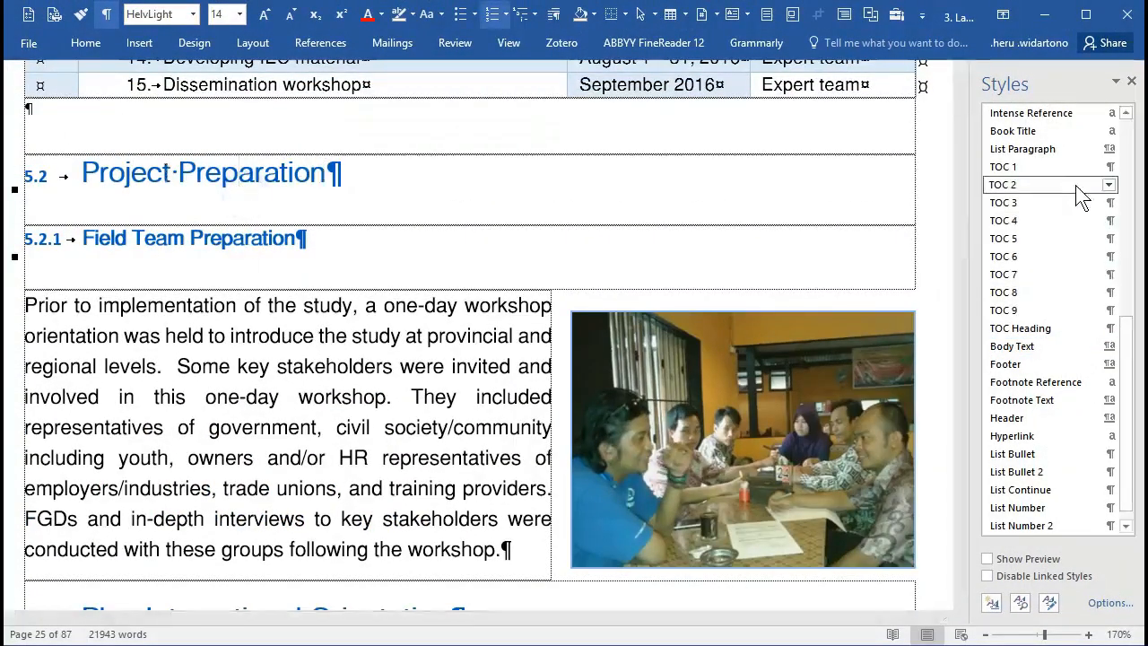
scroll(1121, 206, "up", 10)
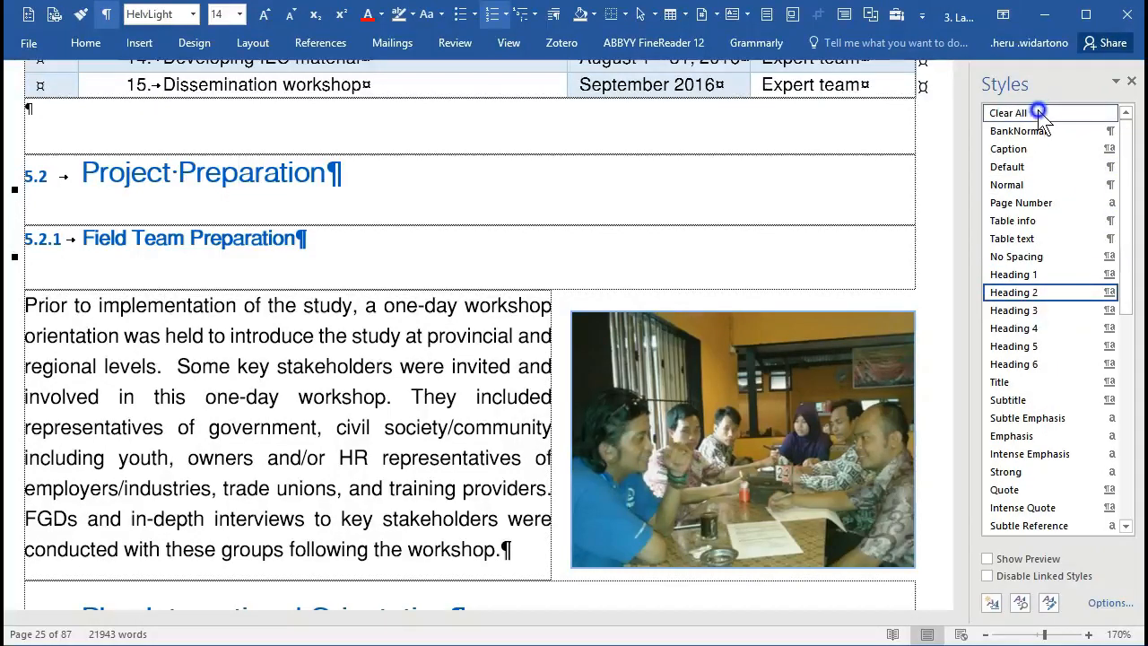
left_click(1033, 114)
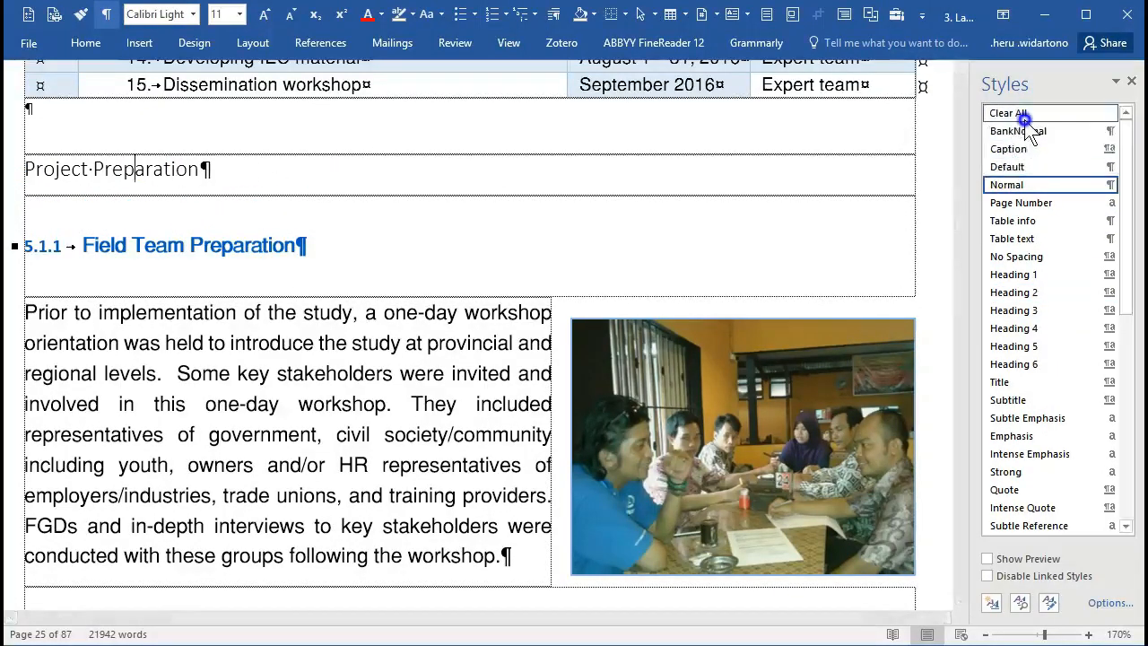
Step: Apply the Body Text style to the "Project Preparation" paragraph and locate that style in the list of styles
left_click(104, 171)
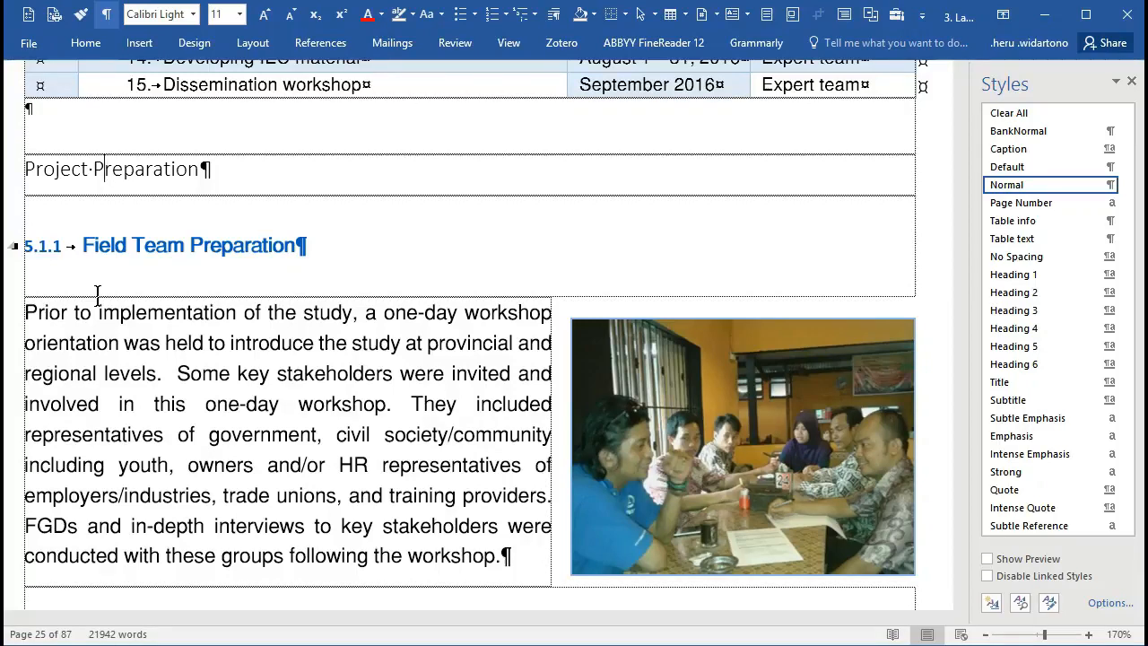
key("ctrl+z")
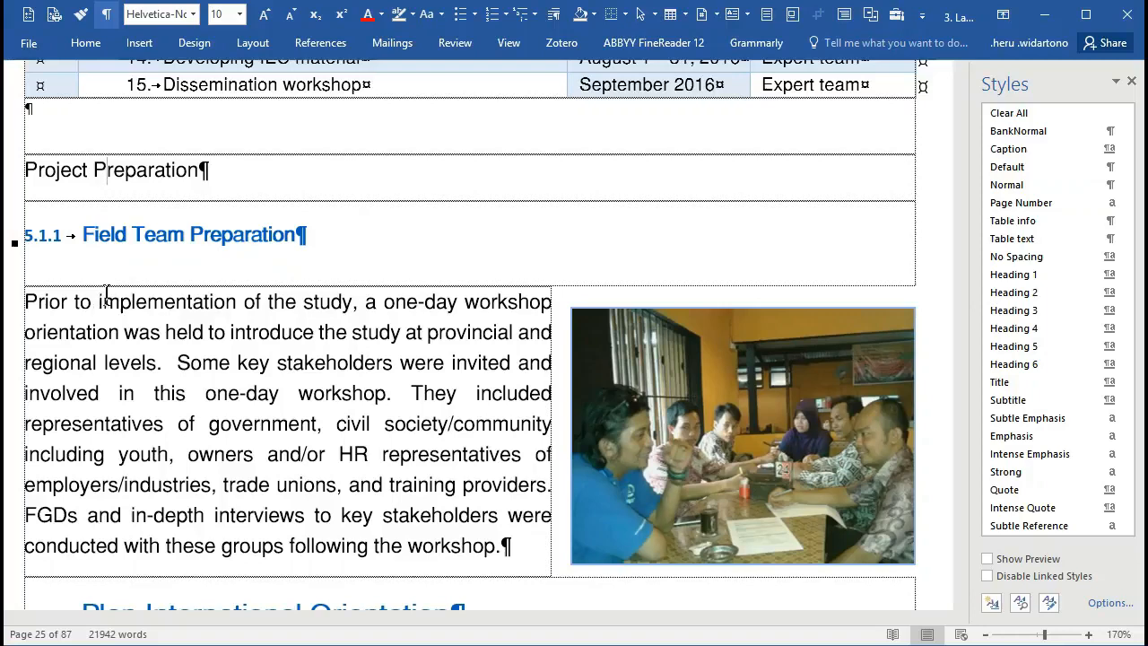
left_click_drag(1123, 215, 1128, 395)
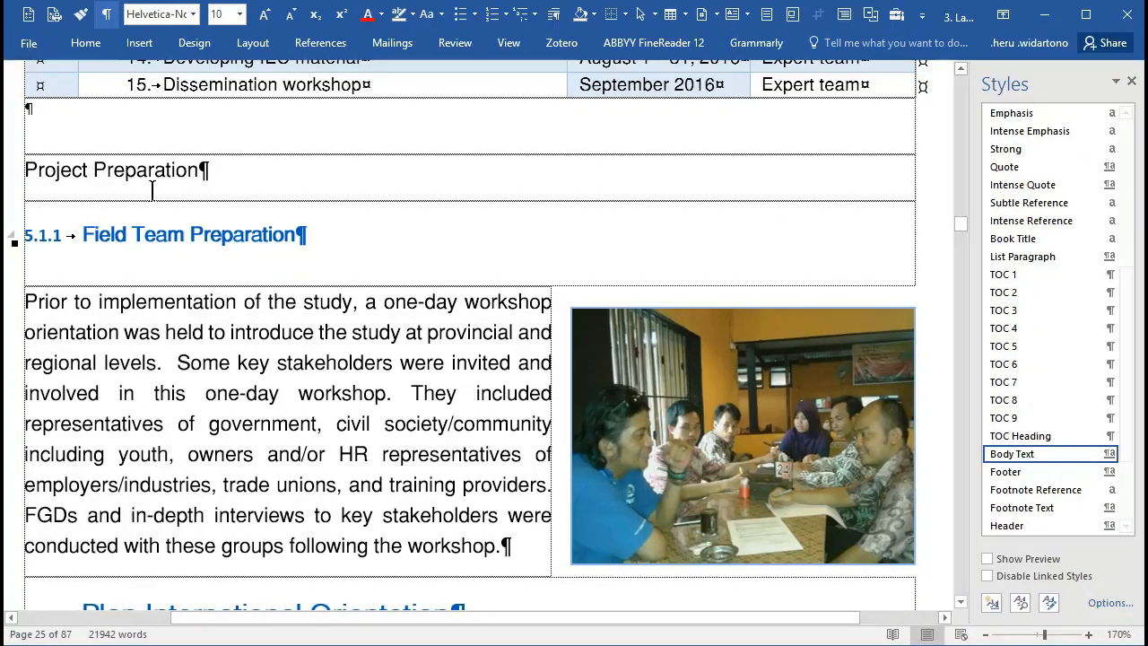
triple_click(56, 170)
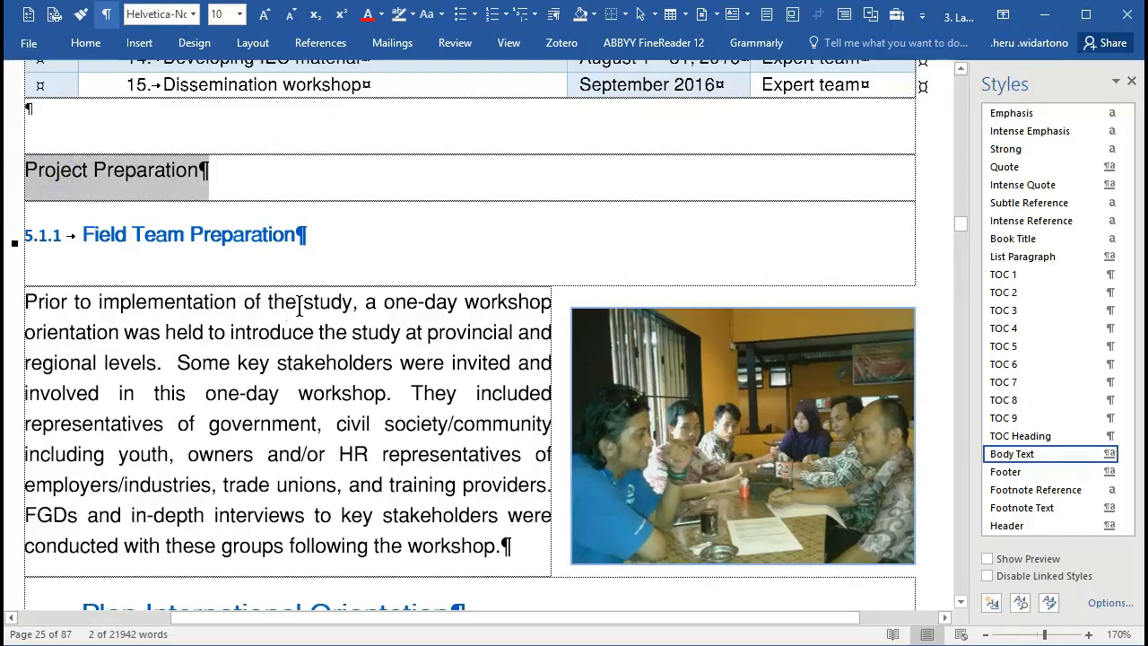
Step: Switch to Shortcut keys.docx and review the shortcut table entries for body text, headings and list bullets
key("alt+Tab")
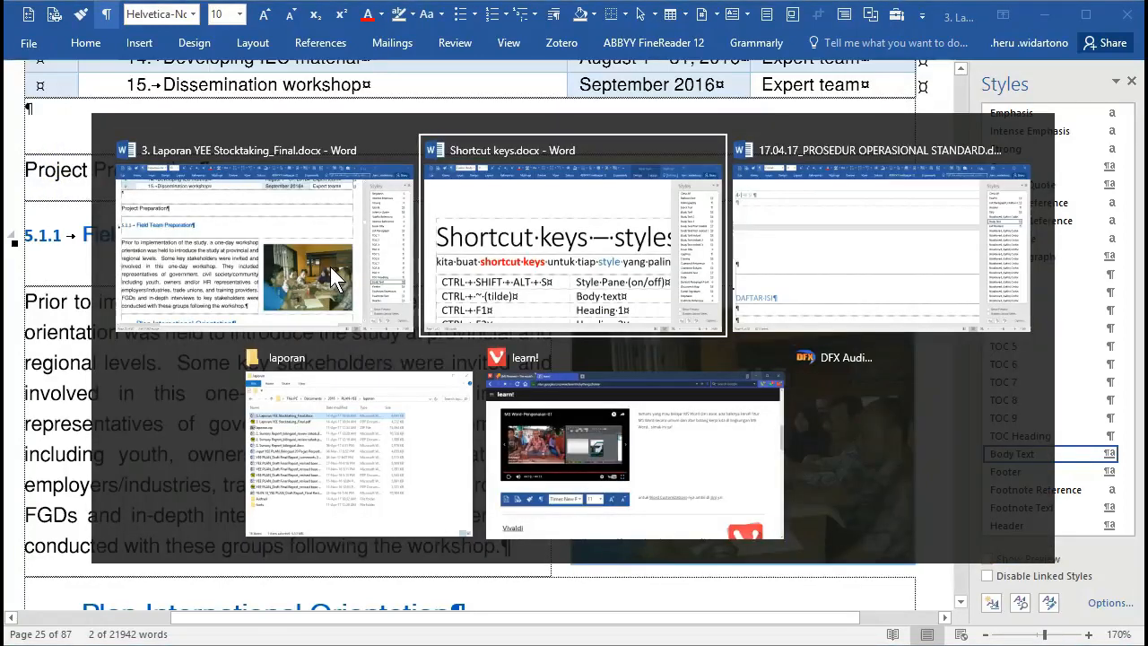
scroll(457, 359, "down", 3)
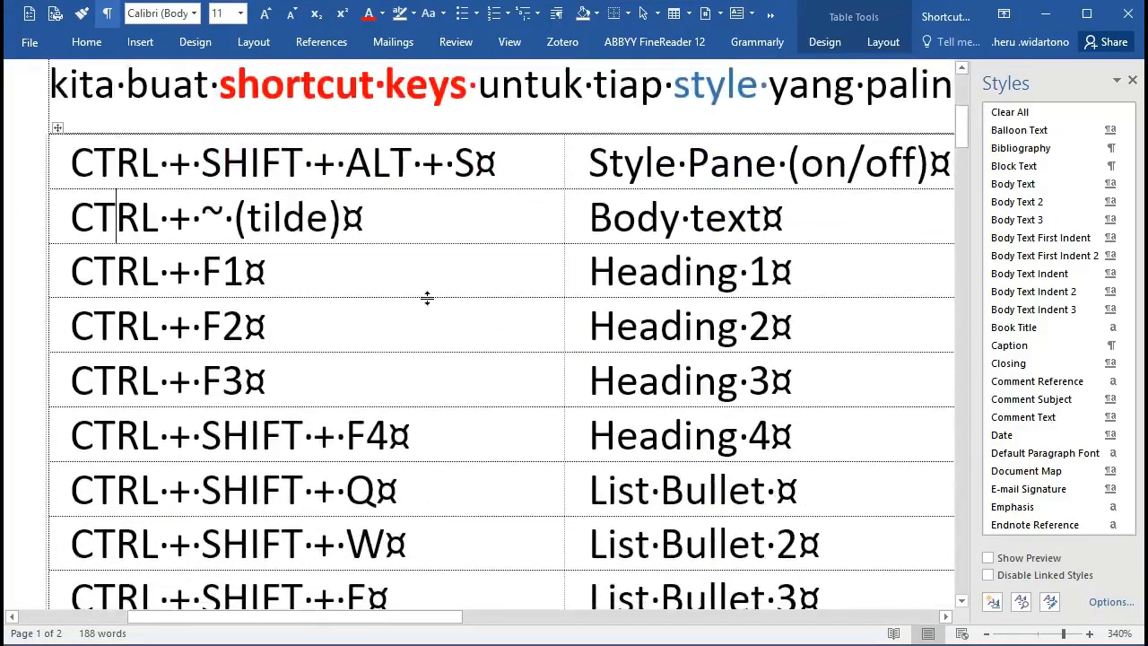
scroll(410, 287, "down", 5)
scroll(410, 287, "down", 1)
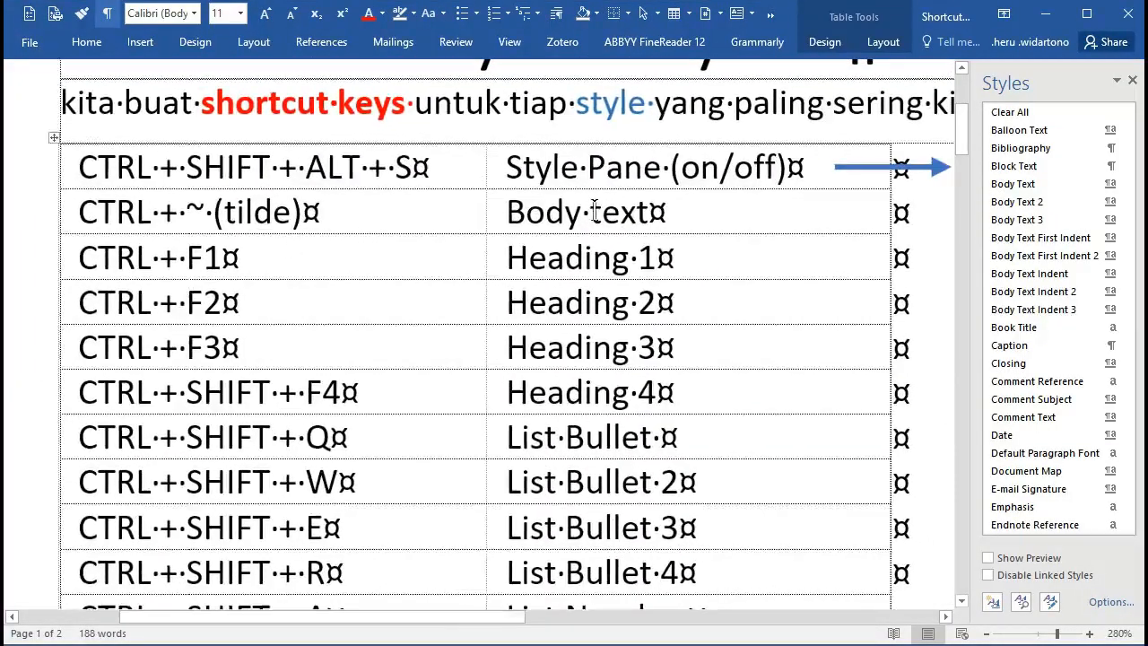
left_click(590, 213)
left_click(592, 259)
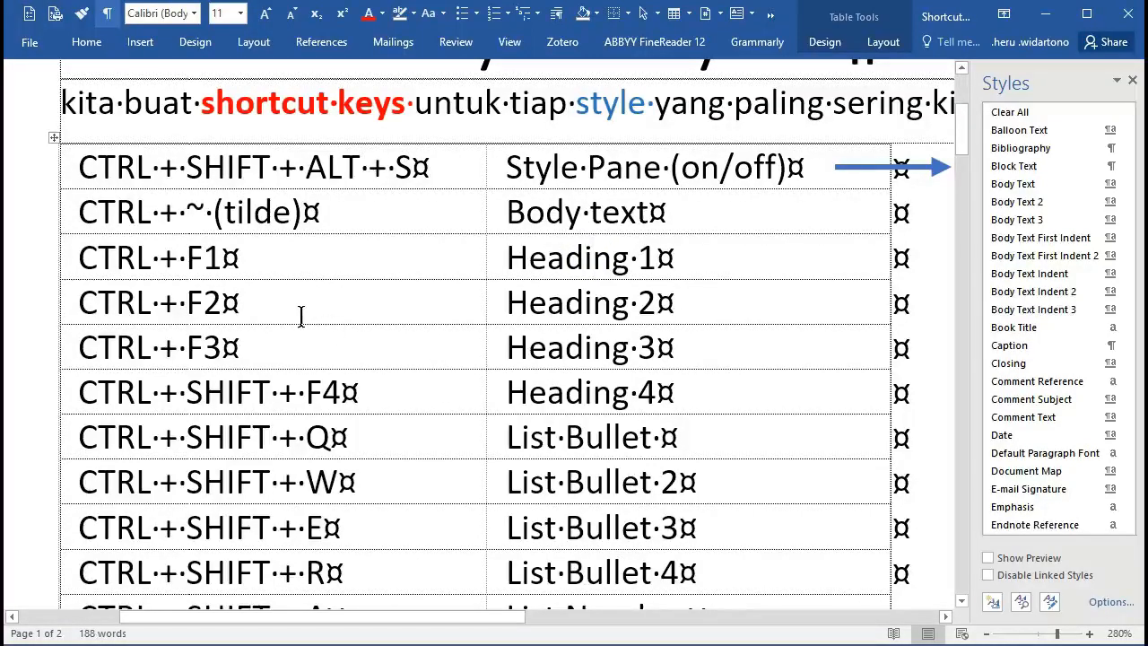
Step: Return to the stocktaking report and examine its heading levels, from "The Stocktaking Process" down to "Field Team Preparation"
key("alt+Tab")
scroll(293, 296, "up", 4)
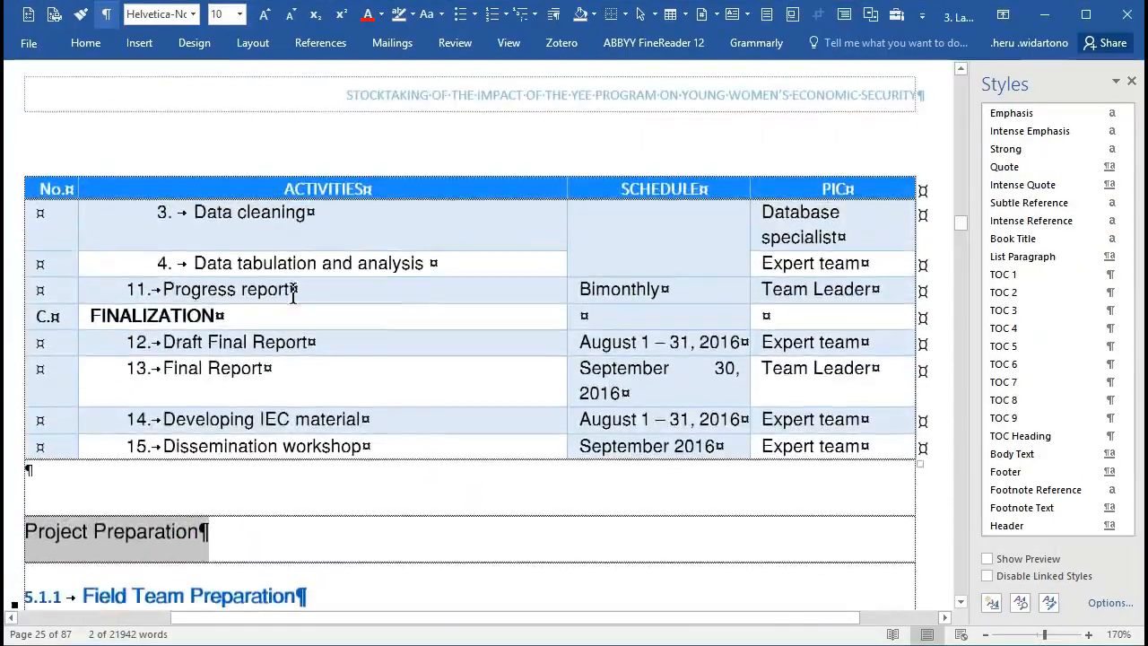
scroll(294, 294, "down", 3)
scroll(294, 292, "up", 8)
scroll(294, 292, "down", 1)
scroll(243, 429, "up", 1)
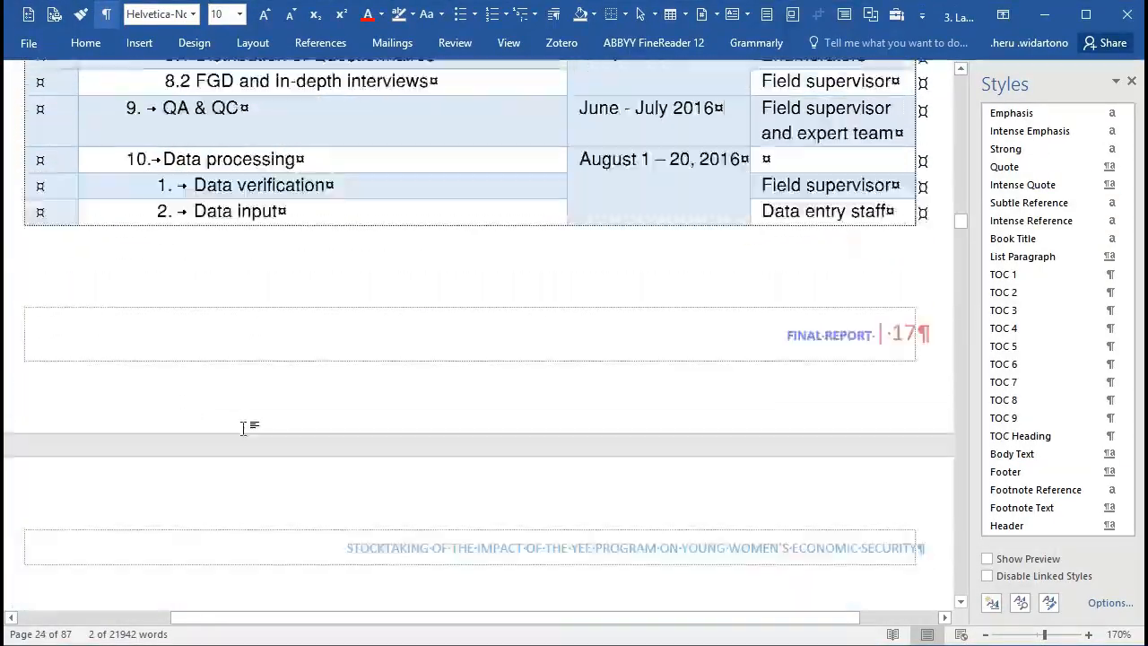
scroll(249, 421, "up", 15)
left_click(191, 462)
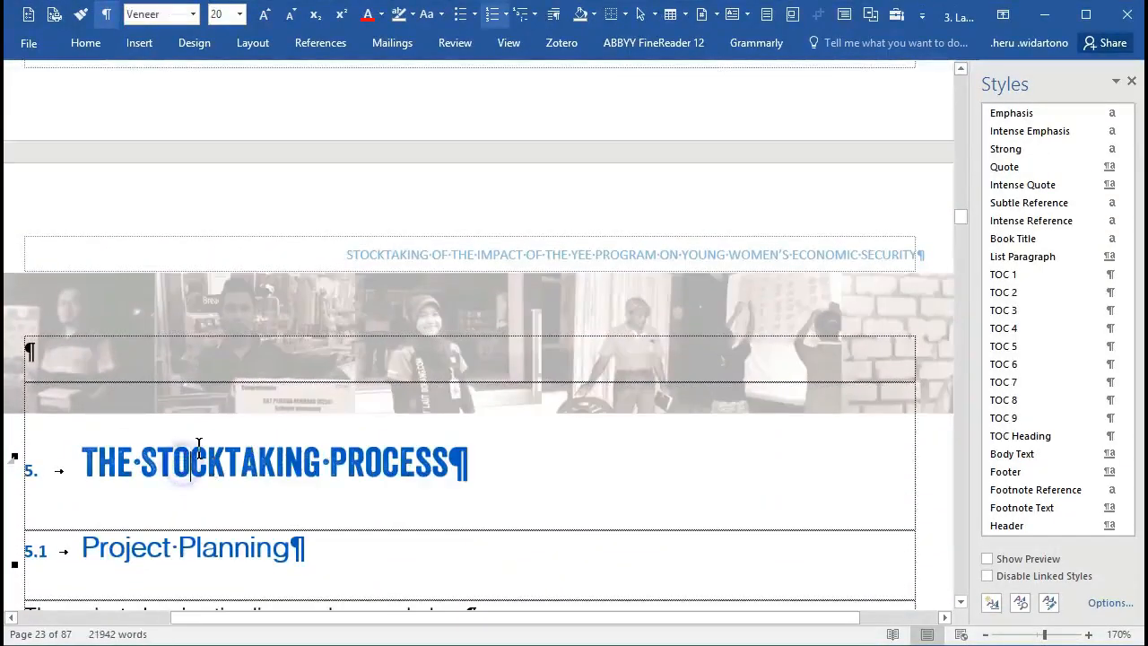
scroll(274, 470, "down", 4)
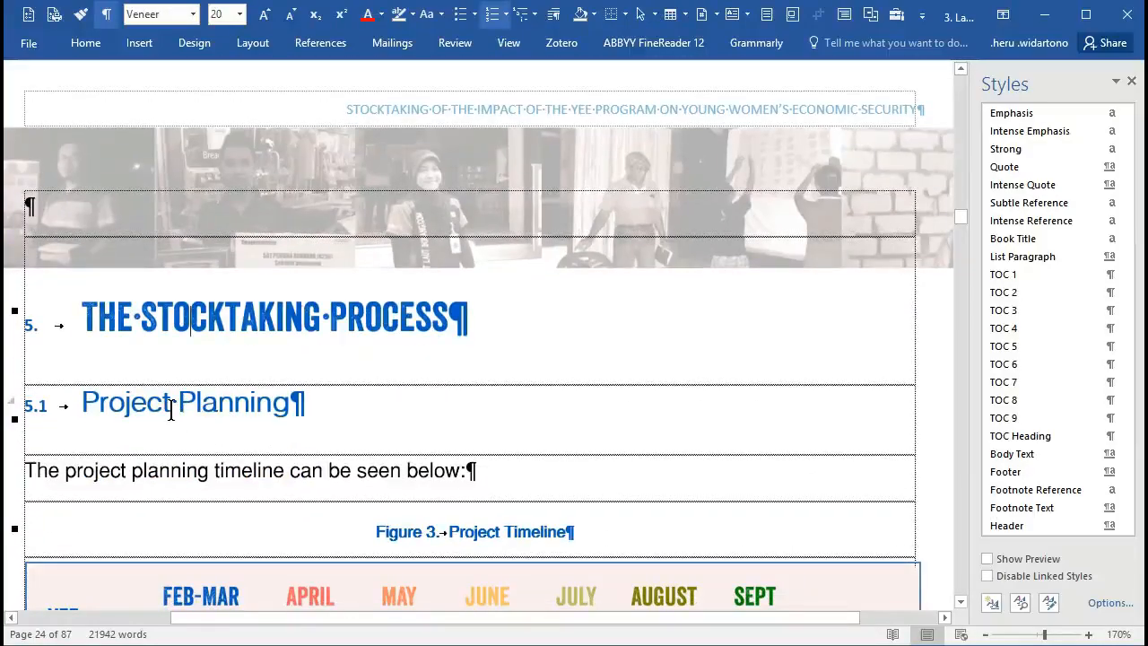
scroll(171, 410, "down", 15)
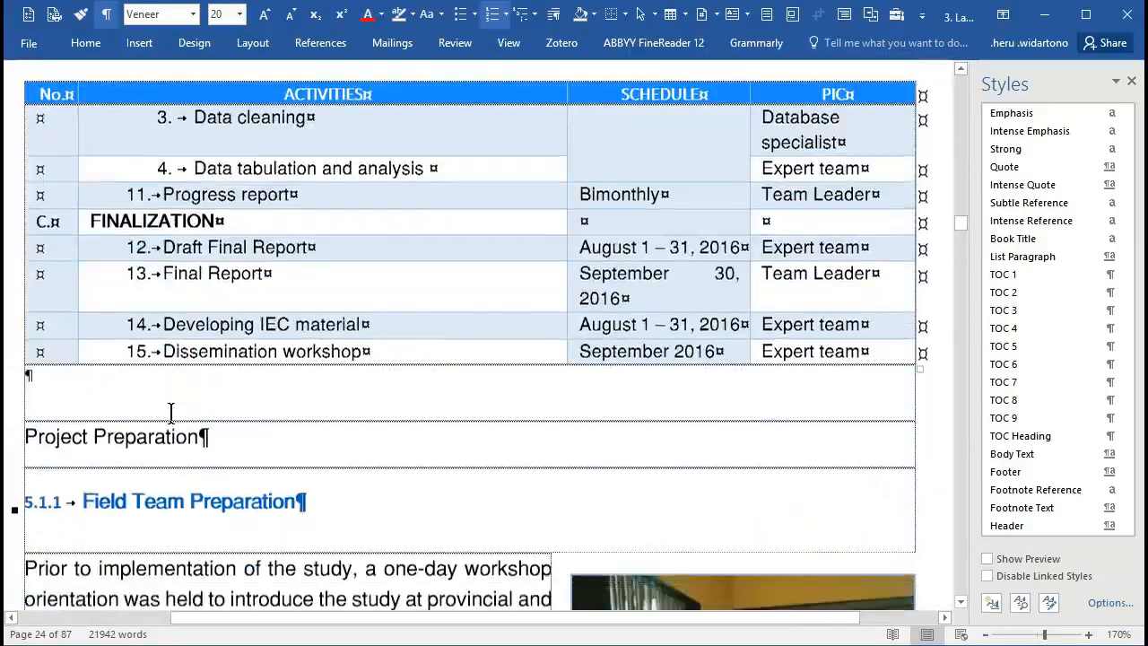
scroll(171, 409, "down", 9)
left_click(352, 202)
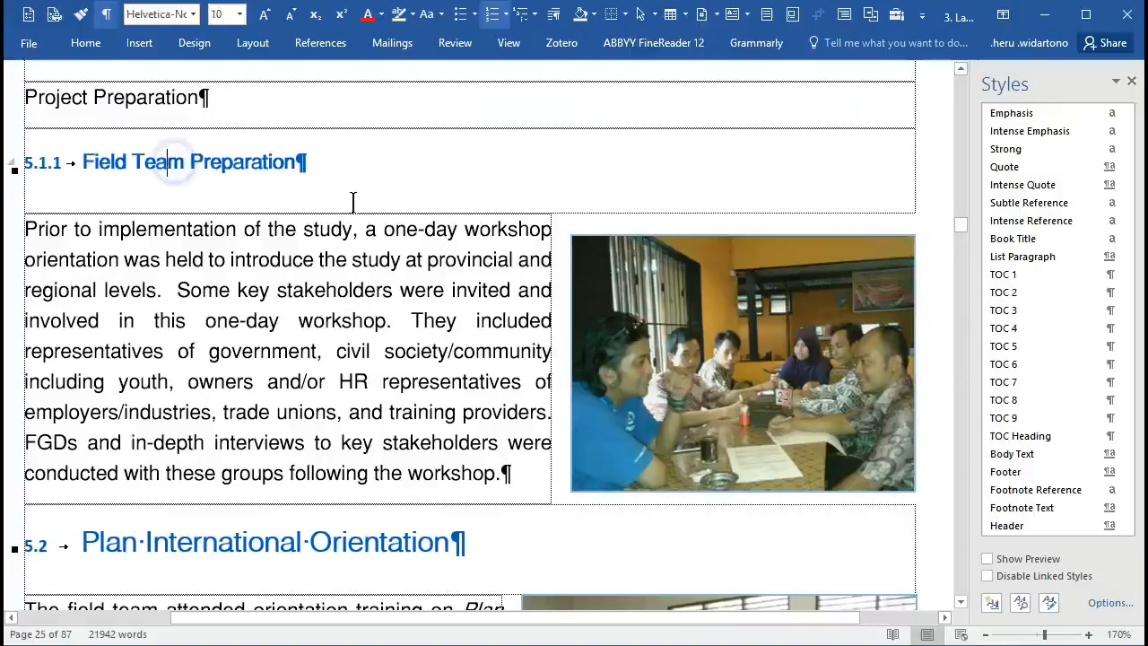
Step: Compare the chapter heading "The Stocktaking Process" with the "Project Planning" subheading beneath it
scroll(353, 201, "up", 15)
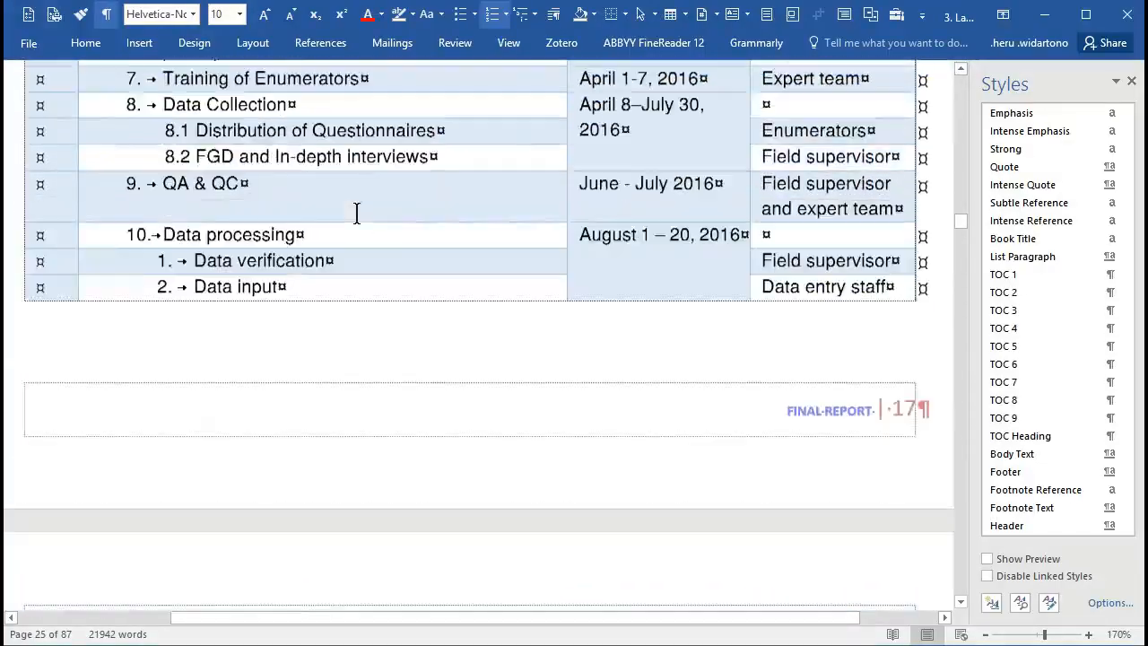
scroll(357, 208, "down", 13)
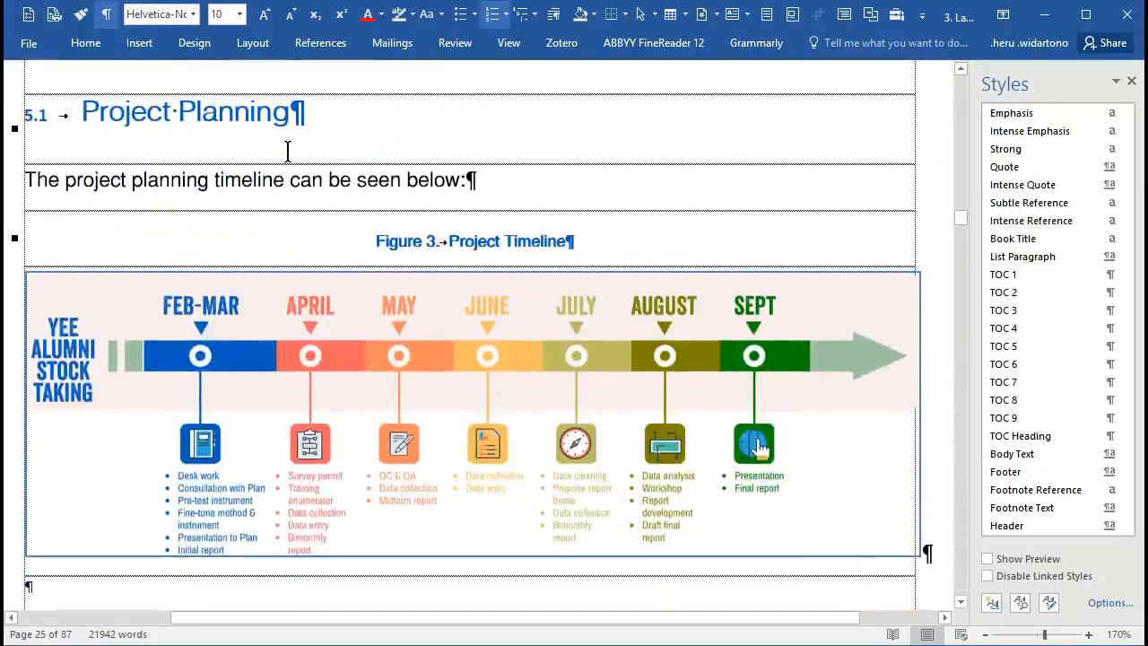
left_click(258, 112)
scroll(323, 215, "up", 6)
left_click(315, 241)
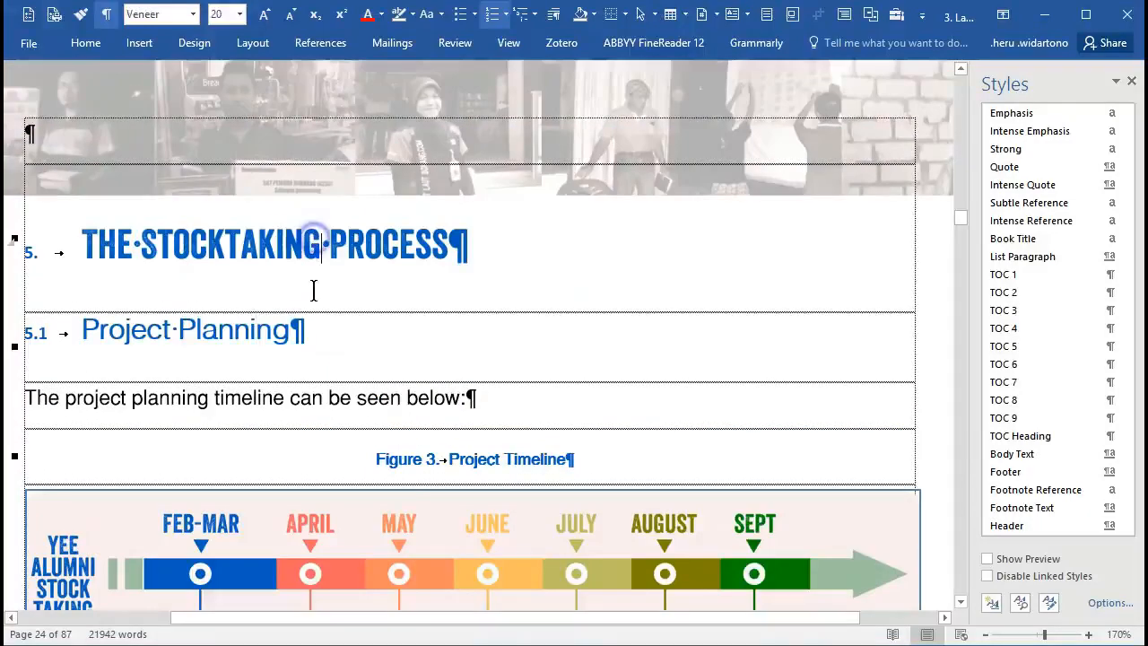
left_click(313, 333)
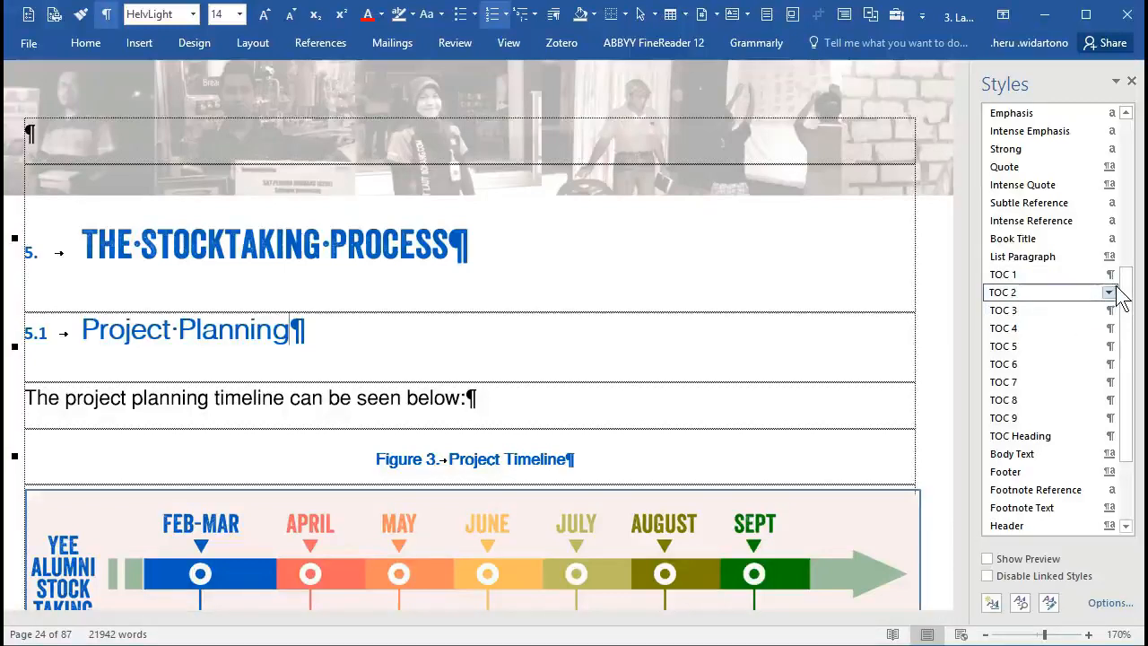
Step: Look through the report's style list, examining the heading, TOC and Body Text styles
left_click_drag(1122, 311, 1134, 165)
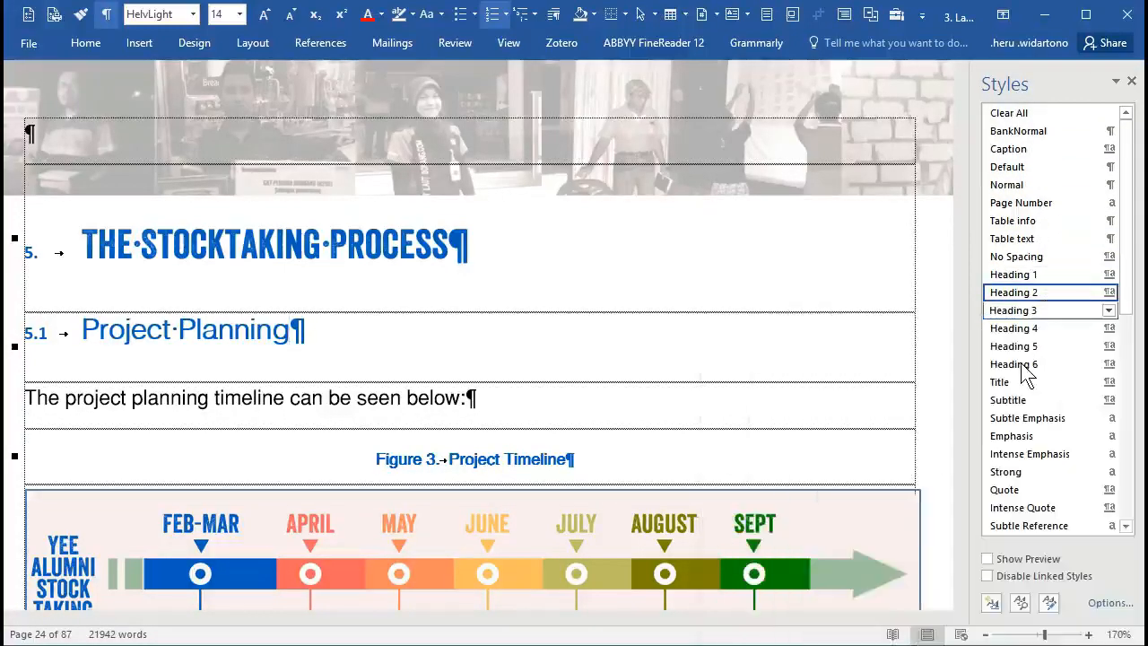
mouse_move(1032, 378)
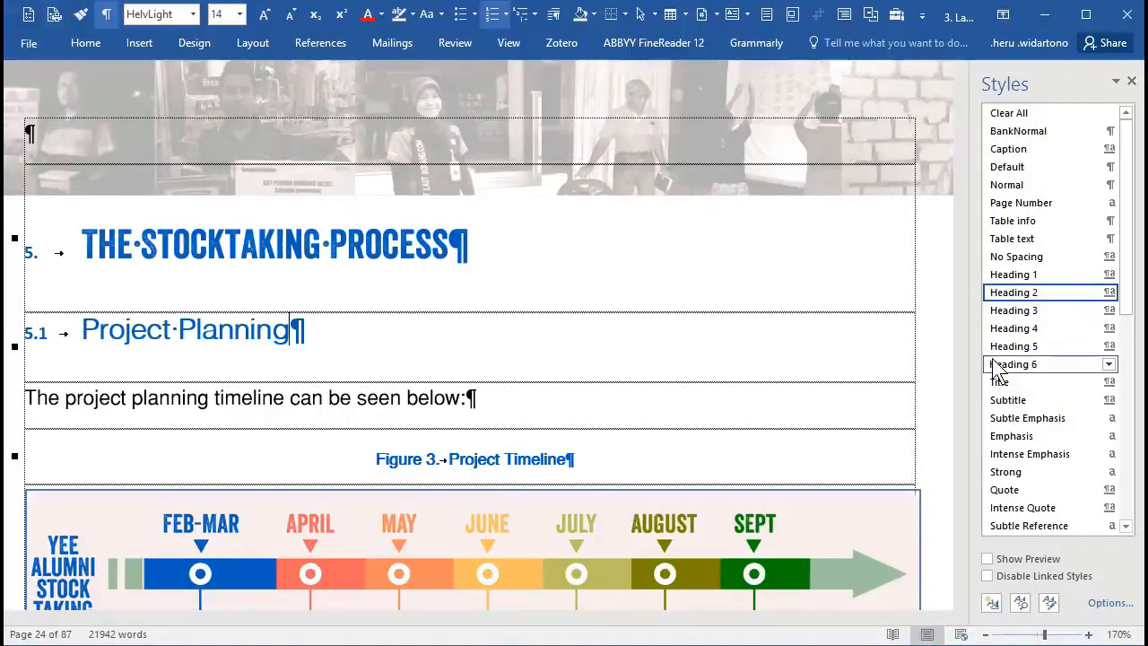
mouse_move(994, 361)
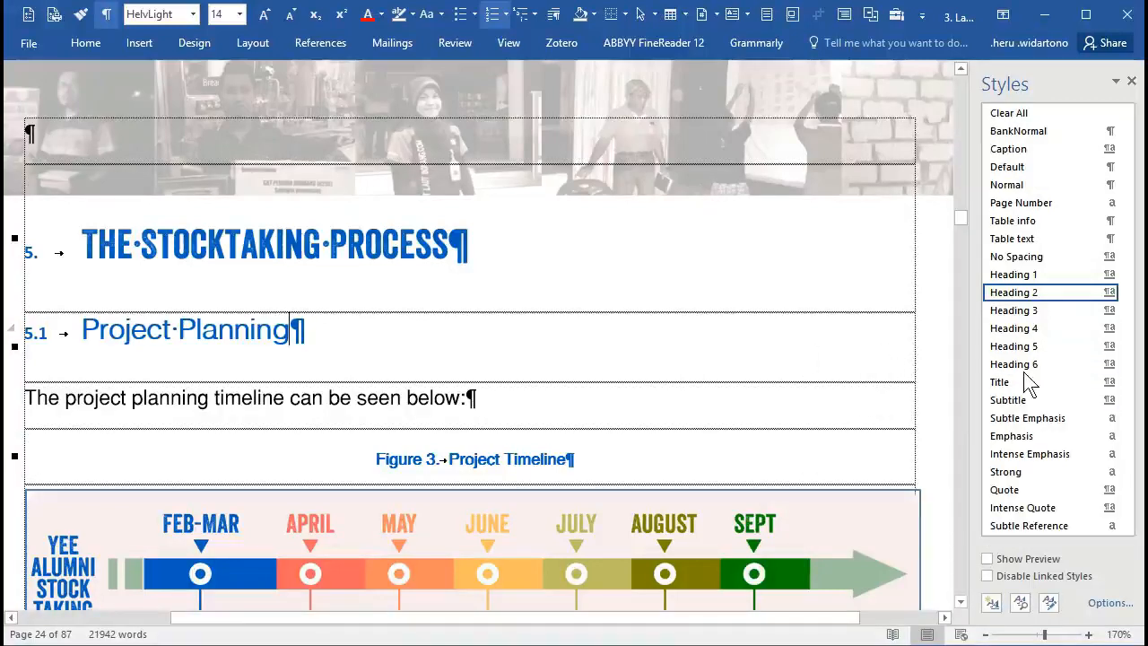
scroll(1058, 368, "down", 5)
scroll(1063, 368, "down", 2)
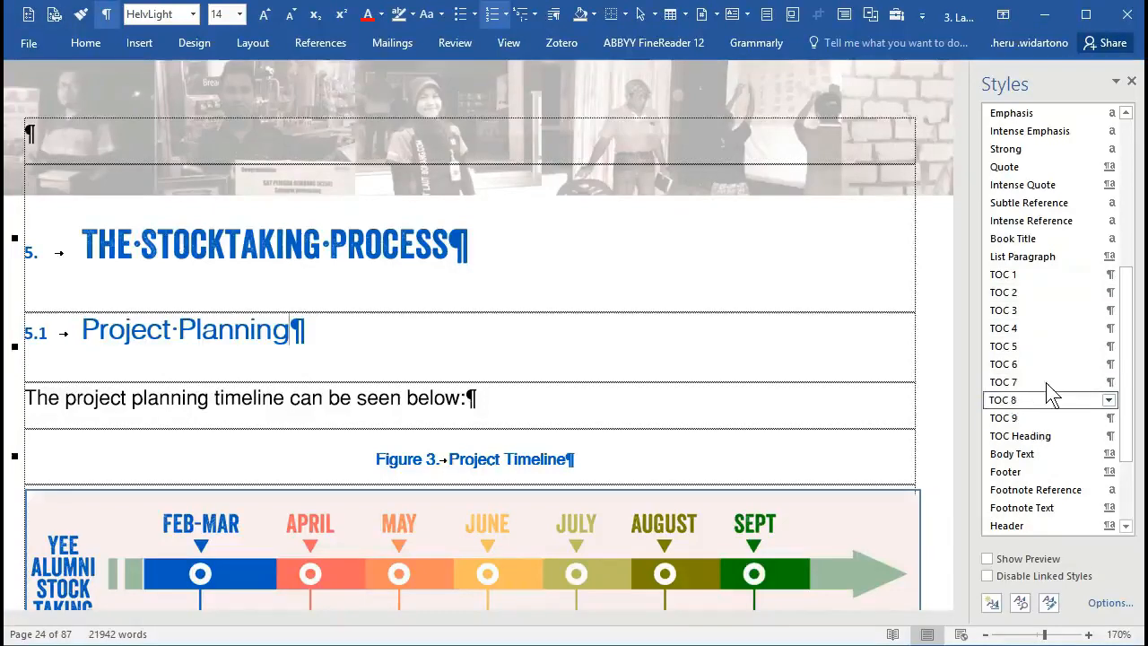
scroll(1053, 377, "down", 2)
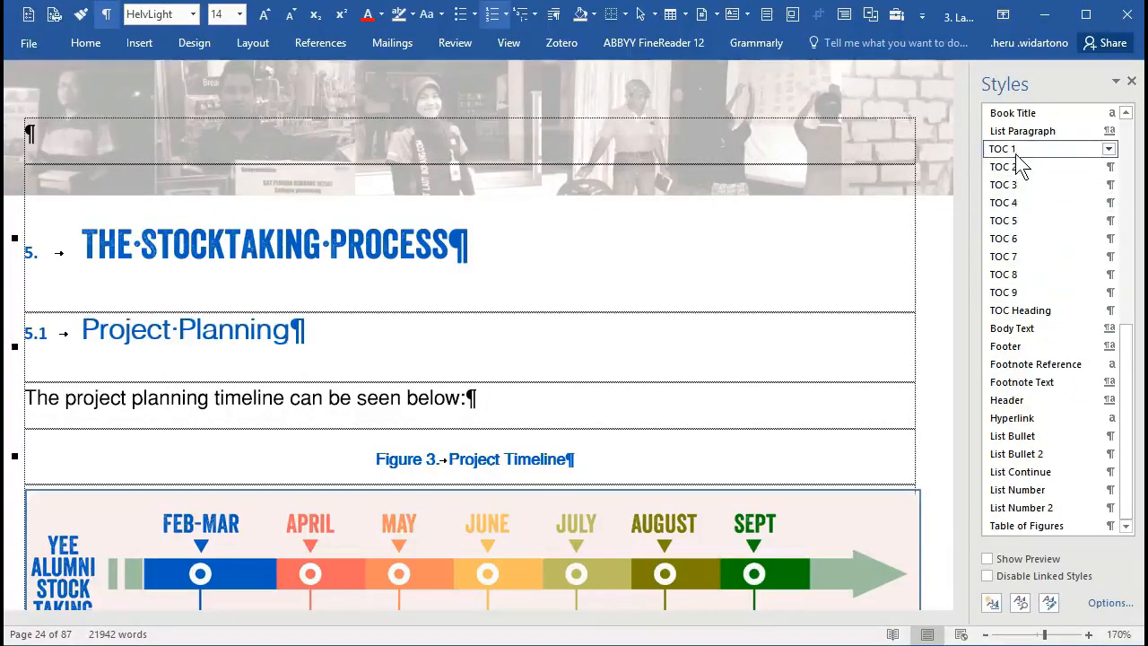
mouse_move(1020, 161)
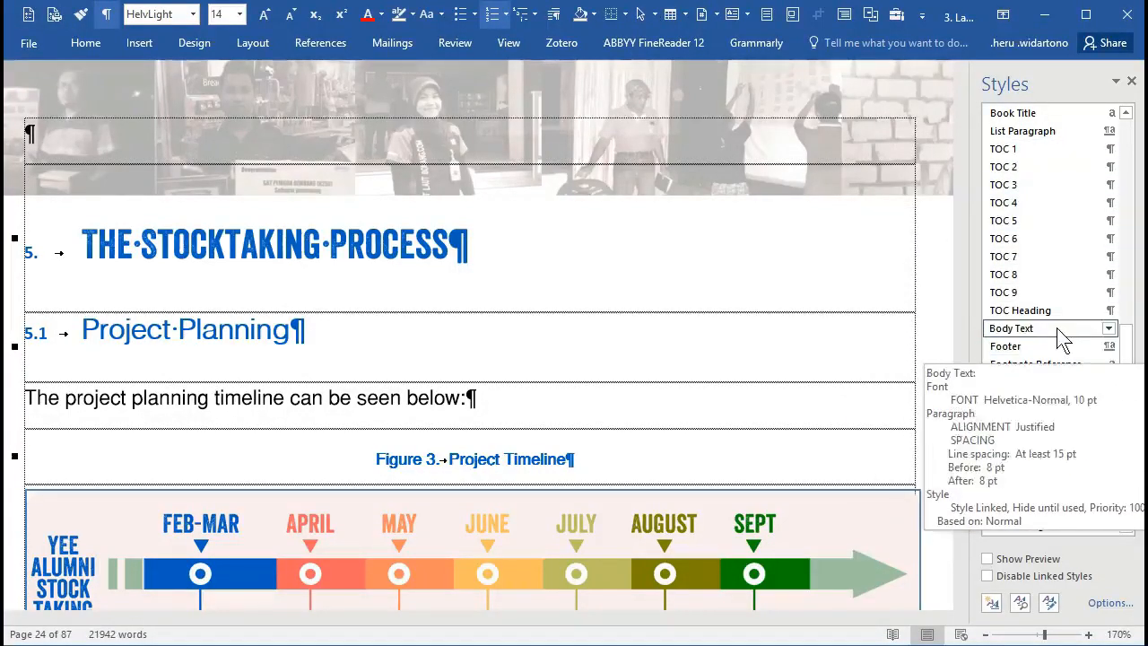
mouse_move(1081, 316)
scroll(1081, 310, "up", 7)
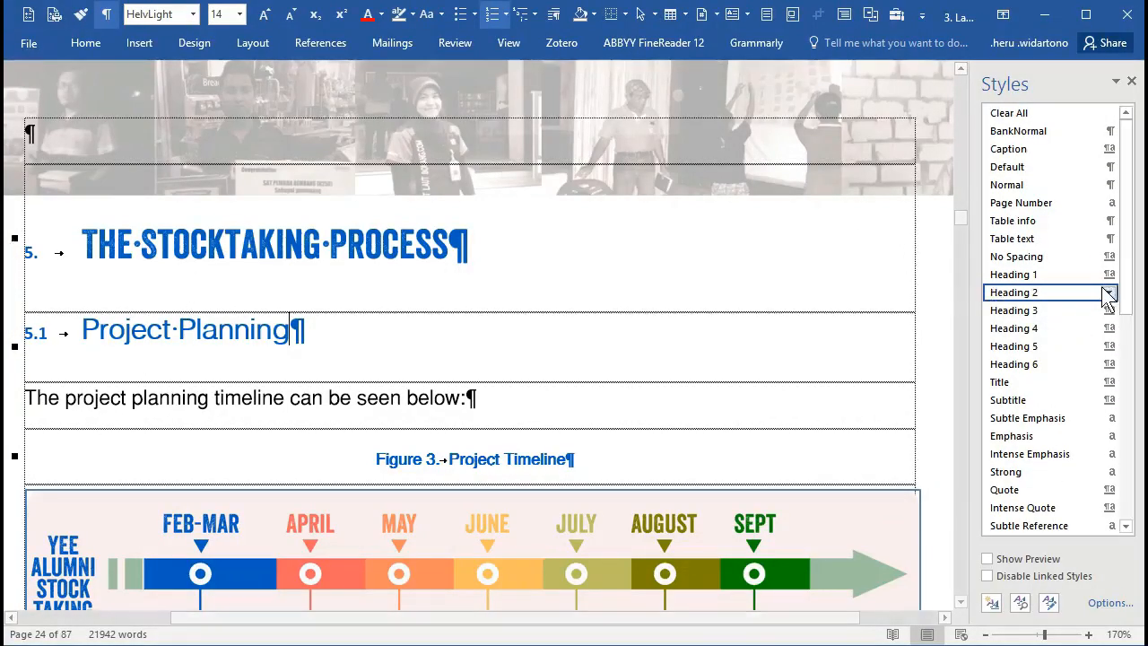
Step: Open the shortcut key settings of the Heading 1 style from the "The Stocktaking Process" heading and remove its Ctrl+F1 assignment
left_click(556, 255)
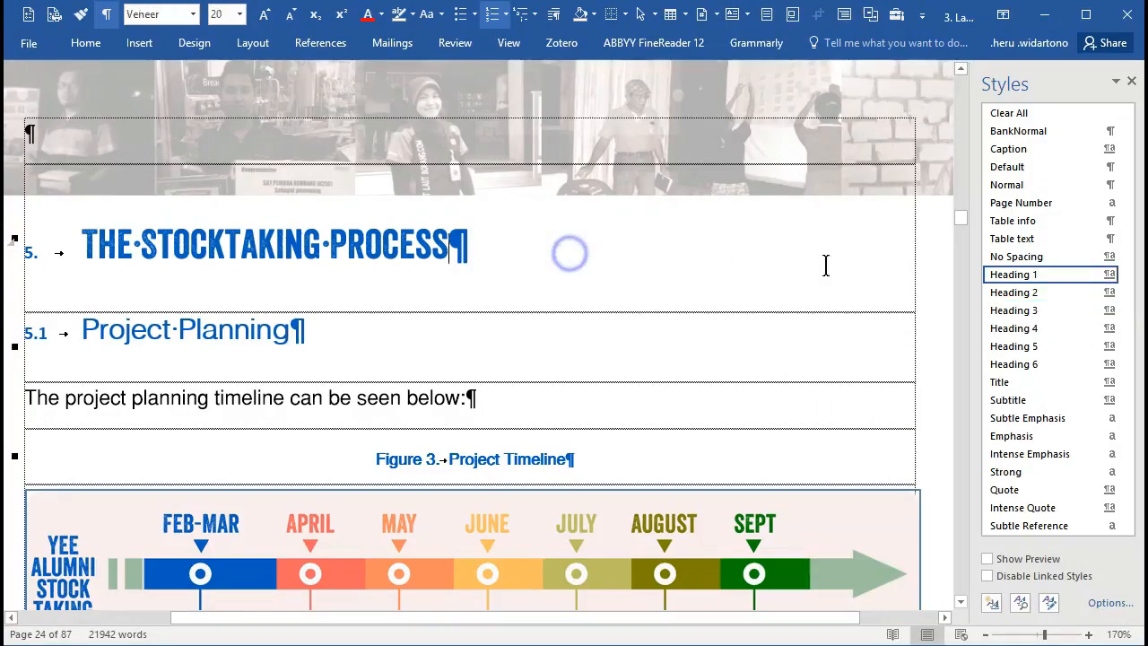
left_click(1108, 274)
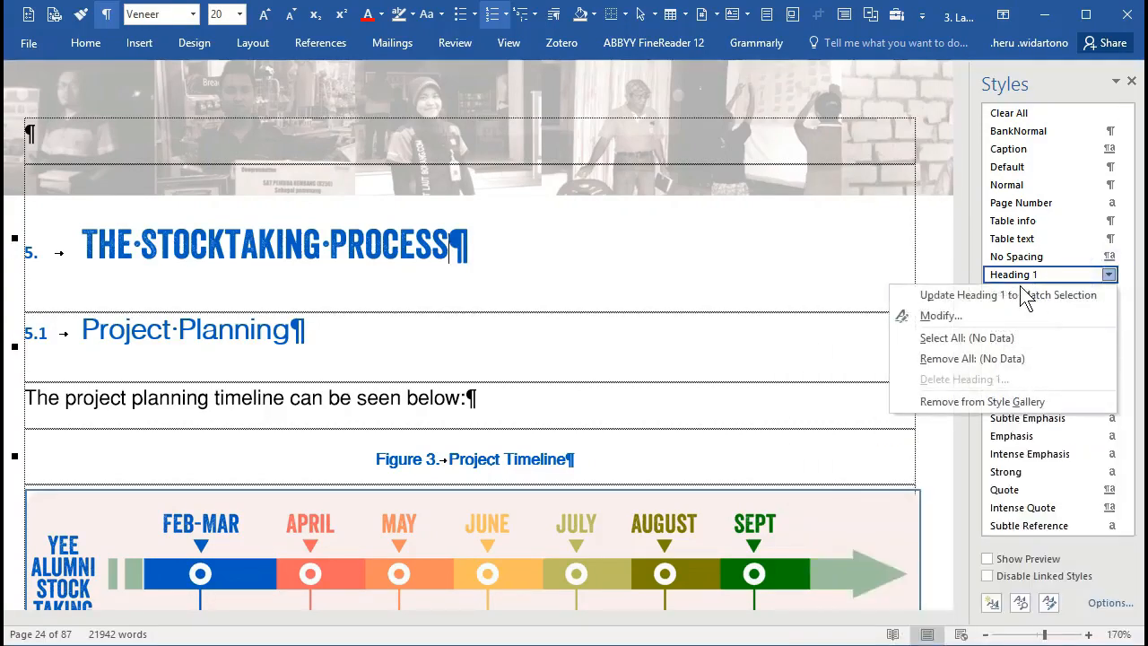
left_click(937, 315)
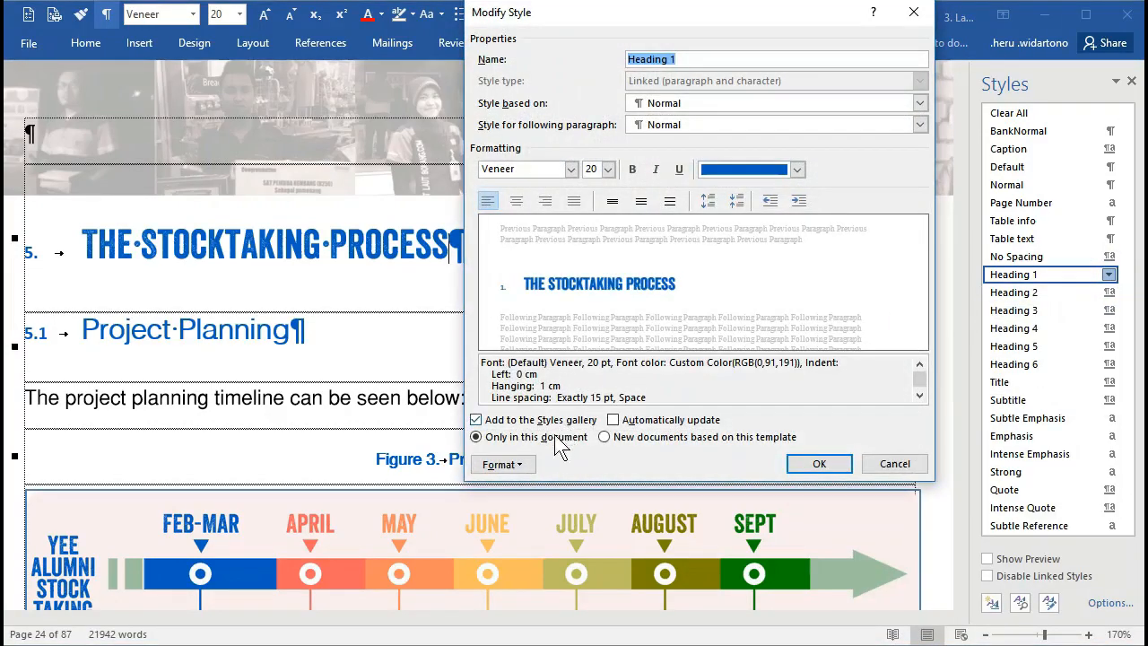
left_click(516, 464)
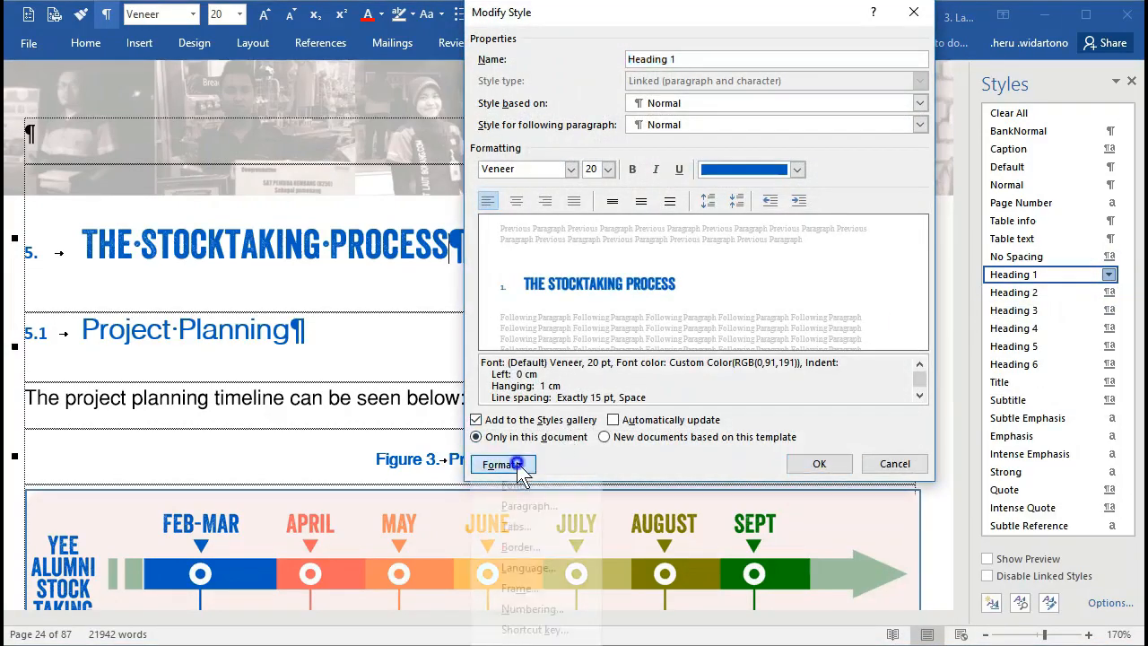
left_click(515, 630)
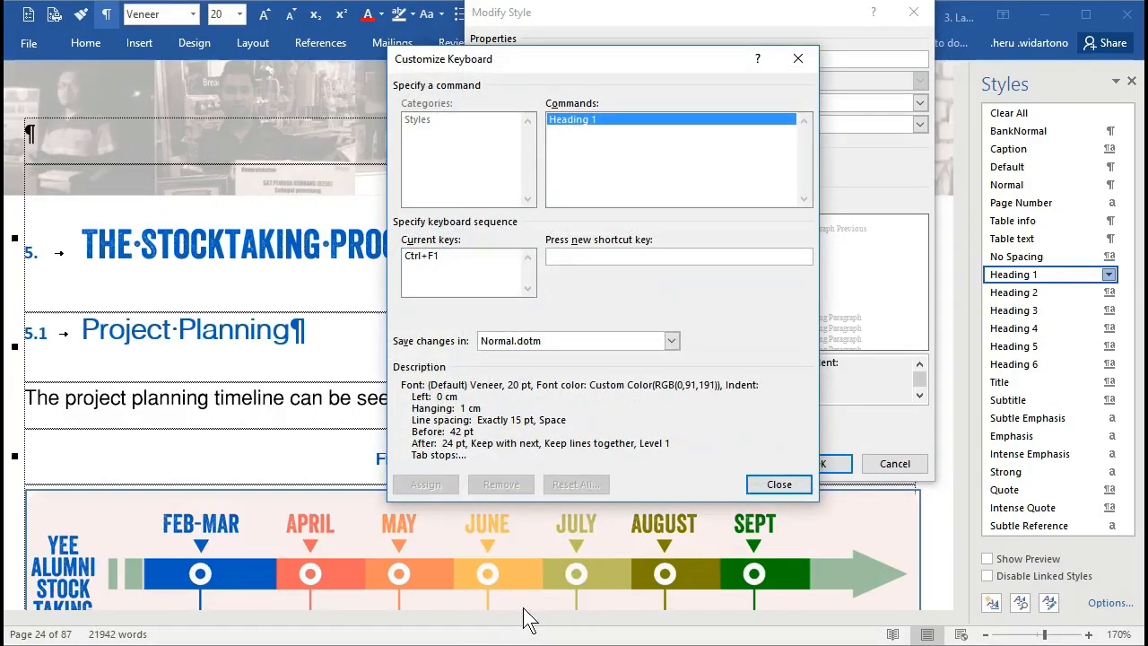
left_click(449, 257)
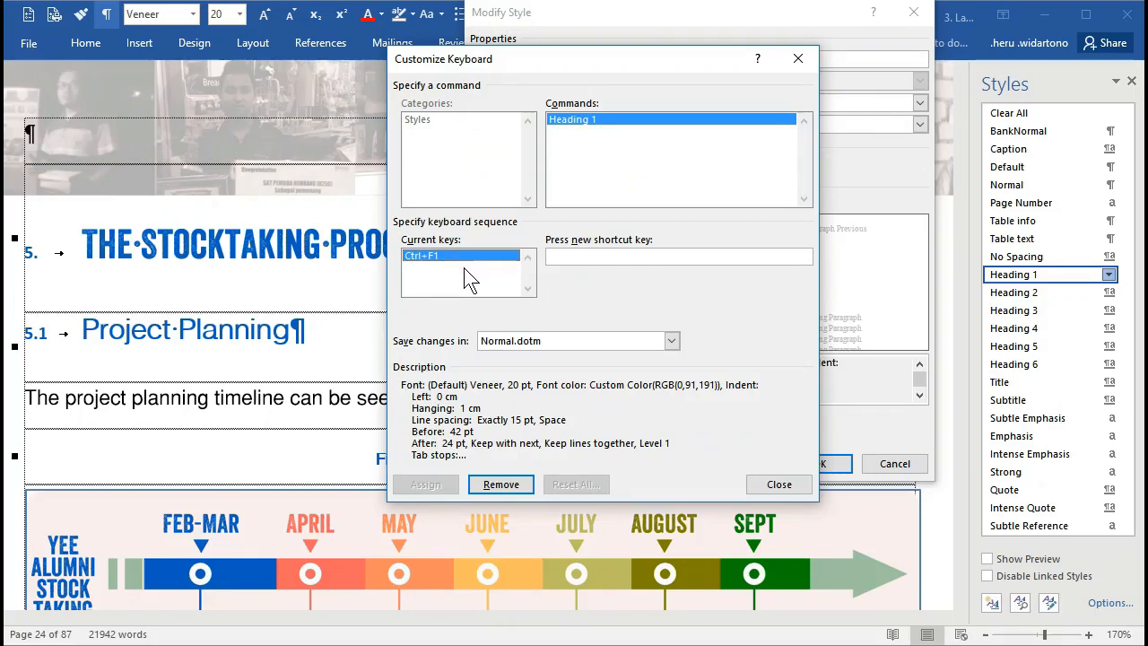
left_click(496, 484)
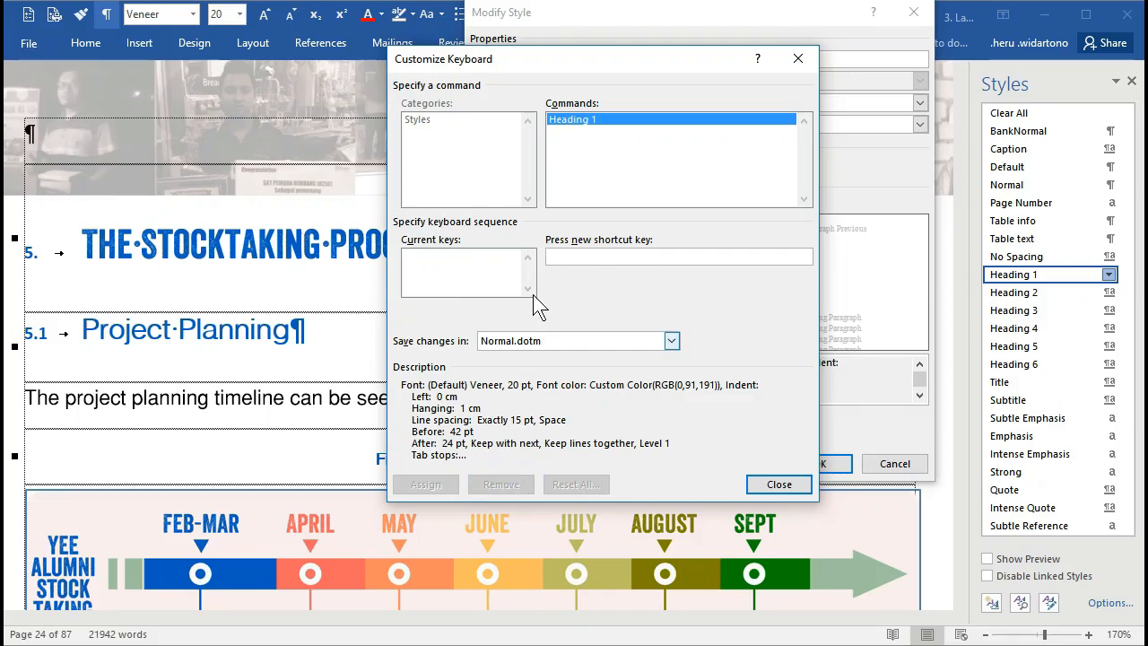
Step: Assign Ctrl+F1 to the Heading 1 style, with changes saved in Normal.dotm, and confirm the style modification
left_click(586, 259)
key("ctrl+F1")
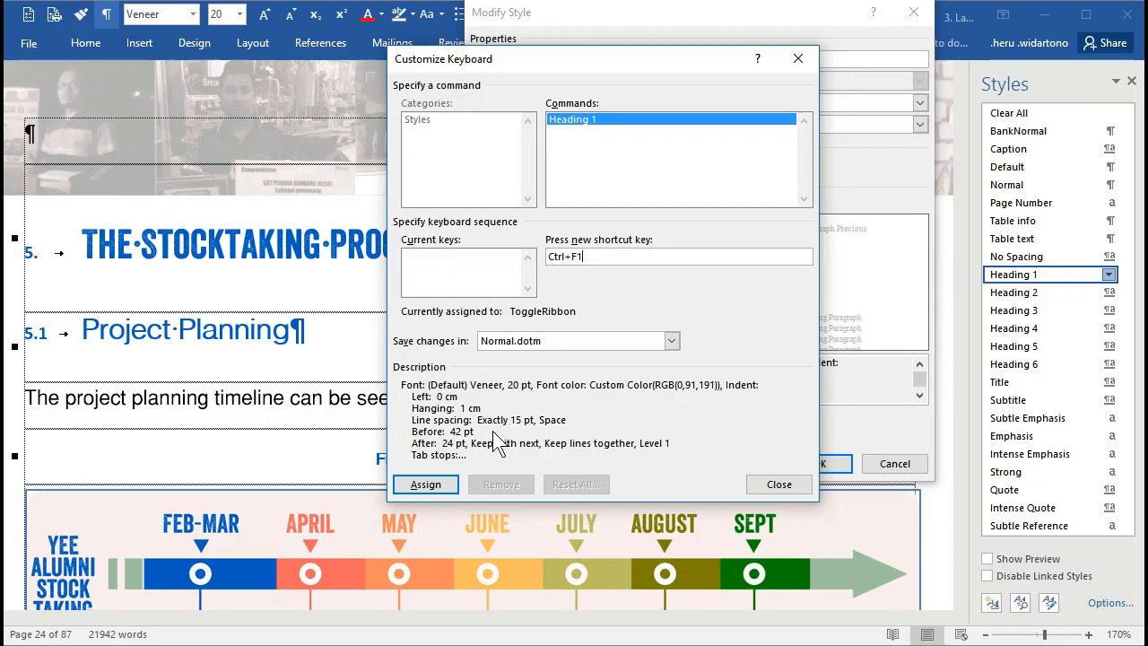
left_click(447, 487)
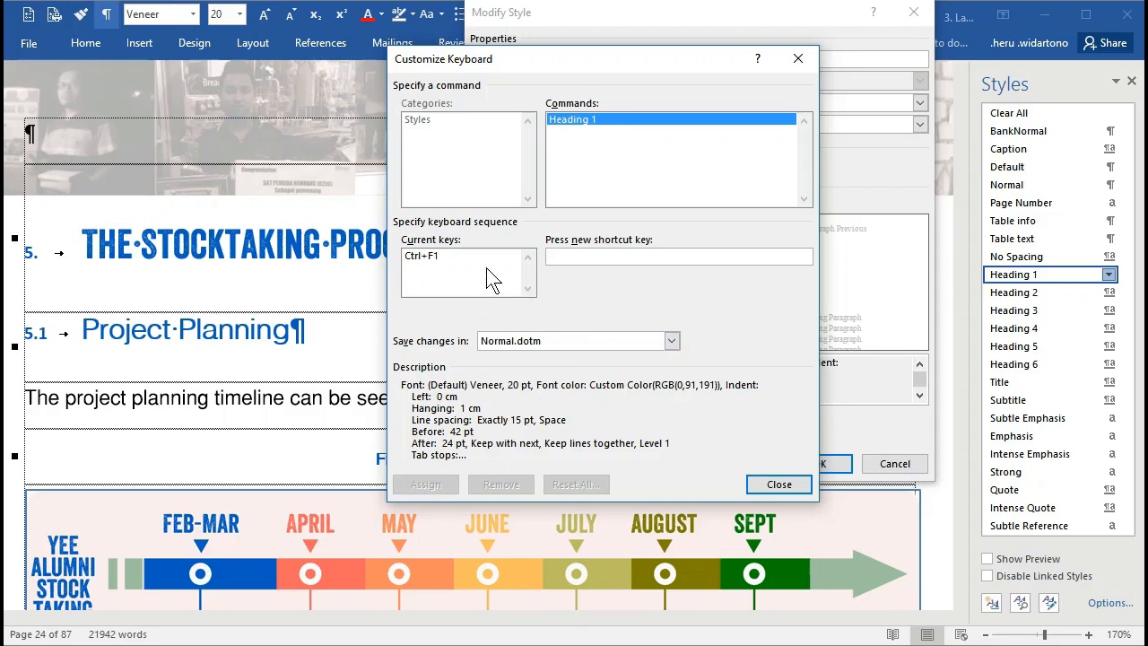
left_click(437, 257)
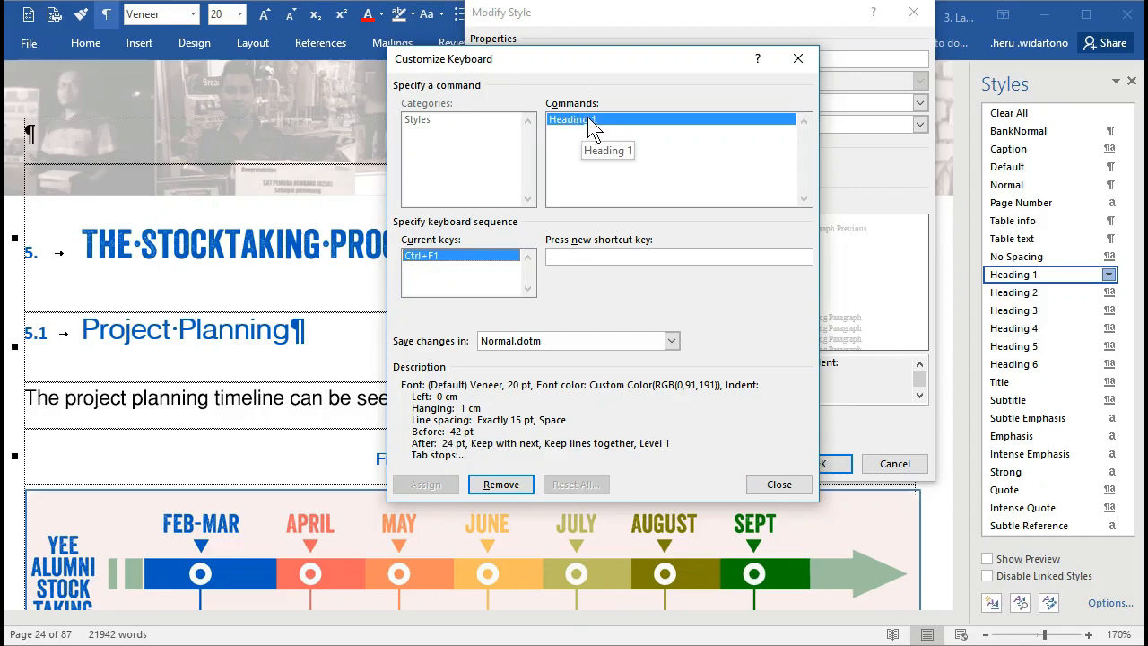
left_click(794, 486)
left_click(798, 461)
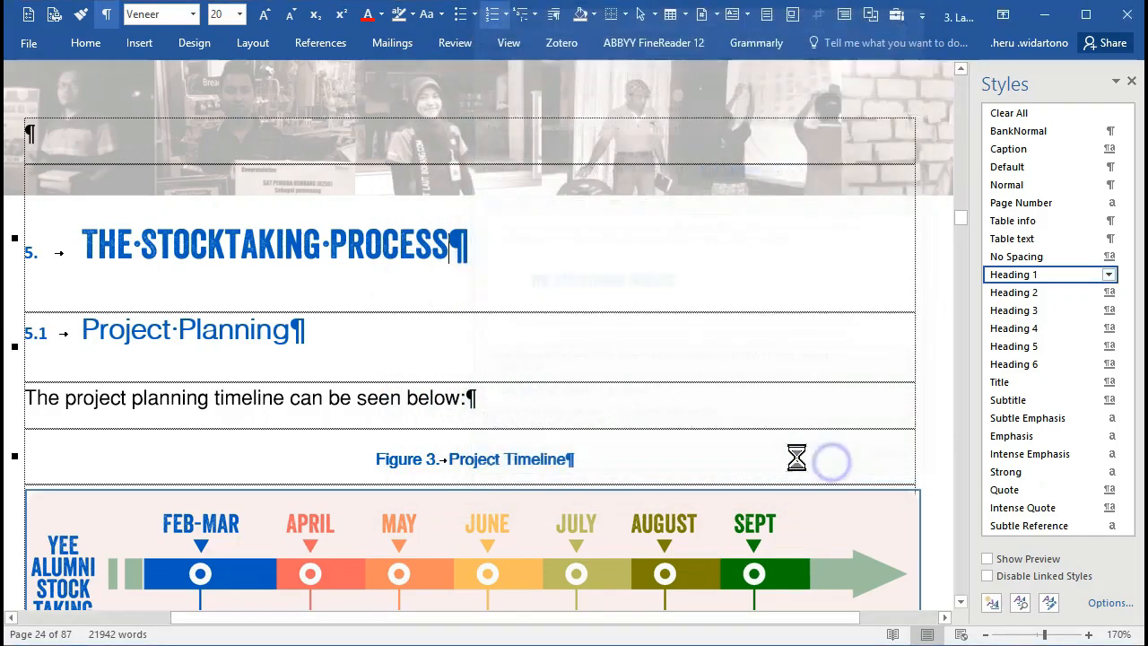
Step: Try the Heading 1 style on the paragraph "The project planning timeline can be seen below:" using its shortcut, and undo it
left_click(274, 399)
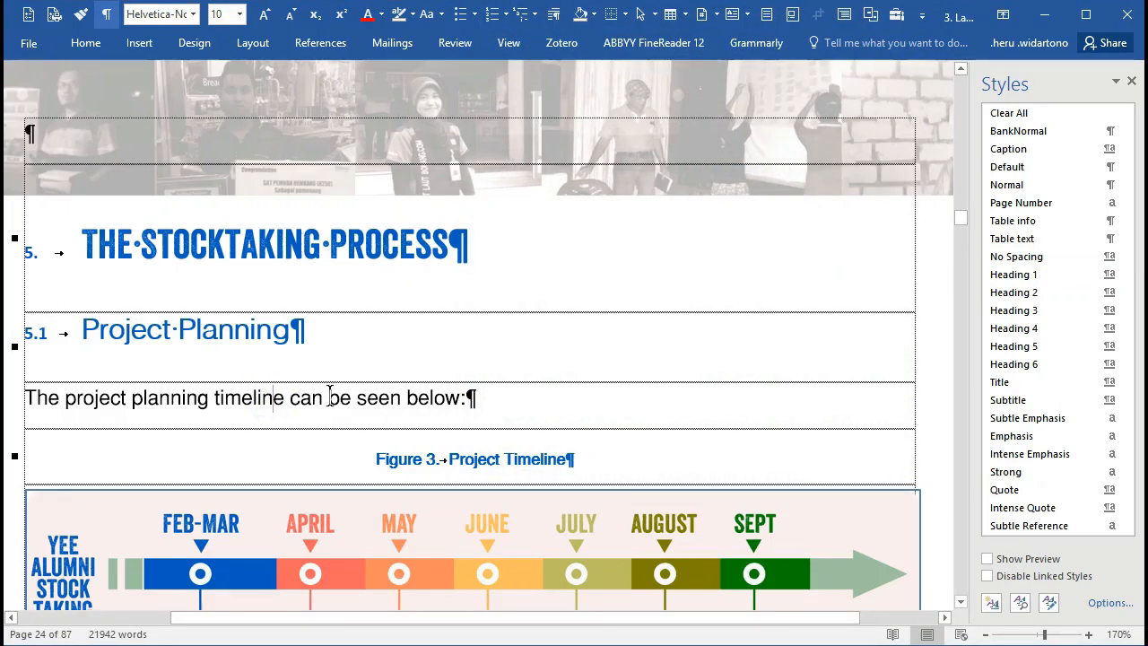
key("ctrl+alt+1")
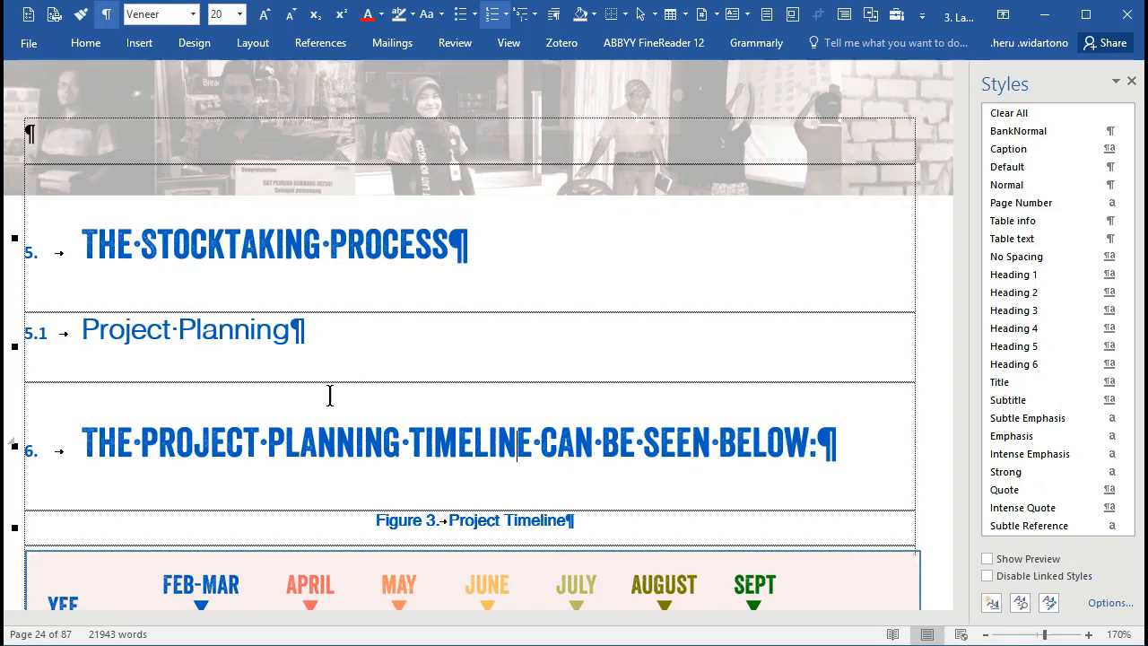
key("ctrl+z")
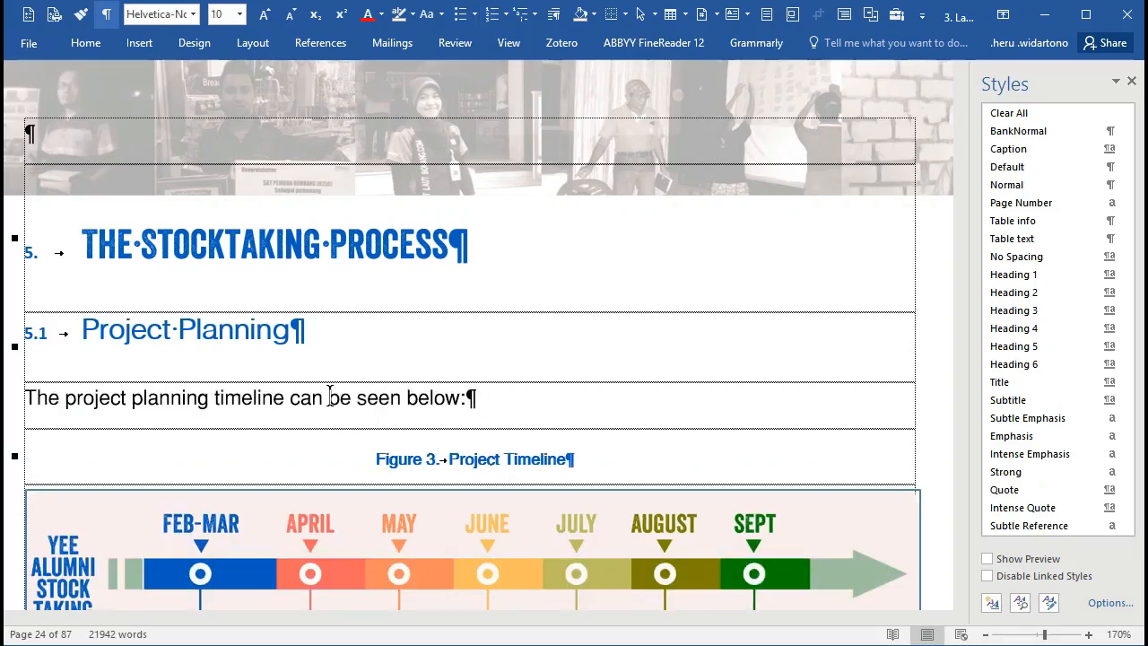
key("ctrl+y")
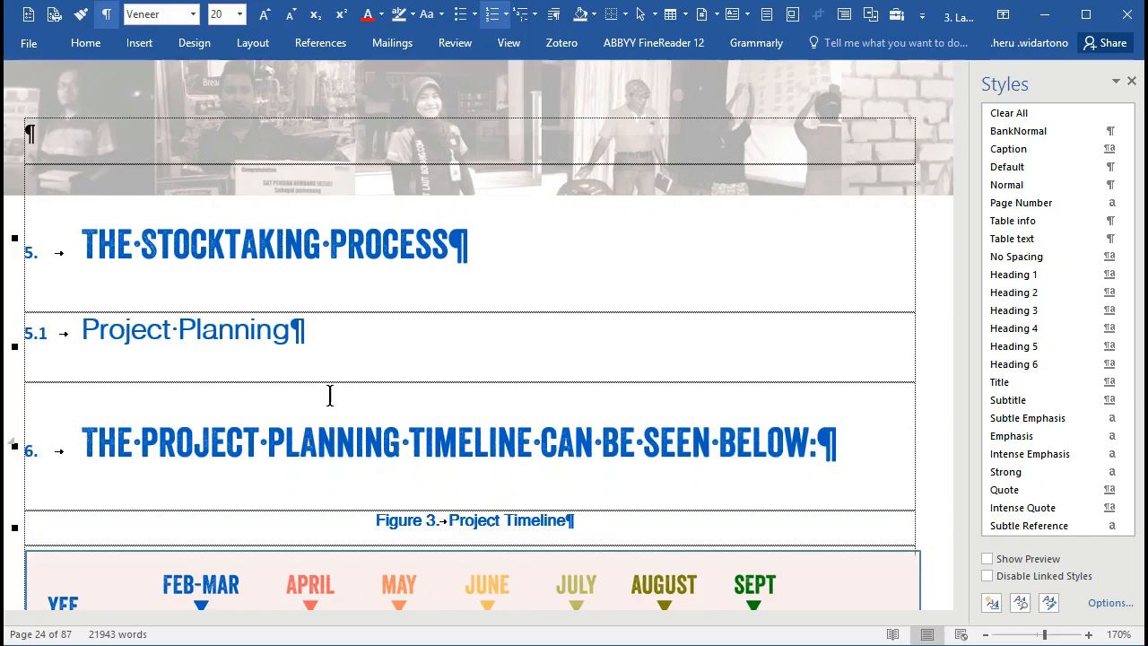
key("ctrl+z")
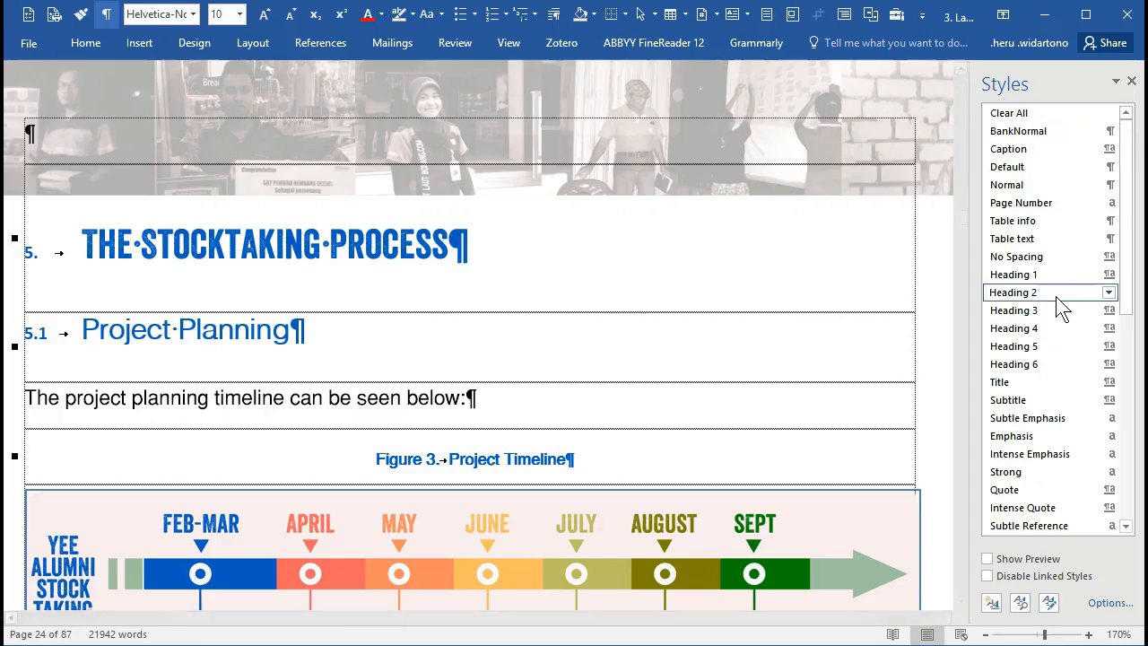
Step: Switch to Shortcut keys.docx and review the shortcut entries for the style pane, body text, headings and lists
left_click(1051, 22)
scroll(489, 185, "down", 2)
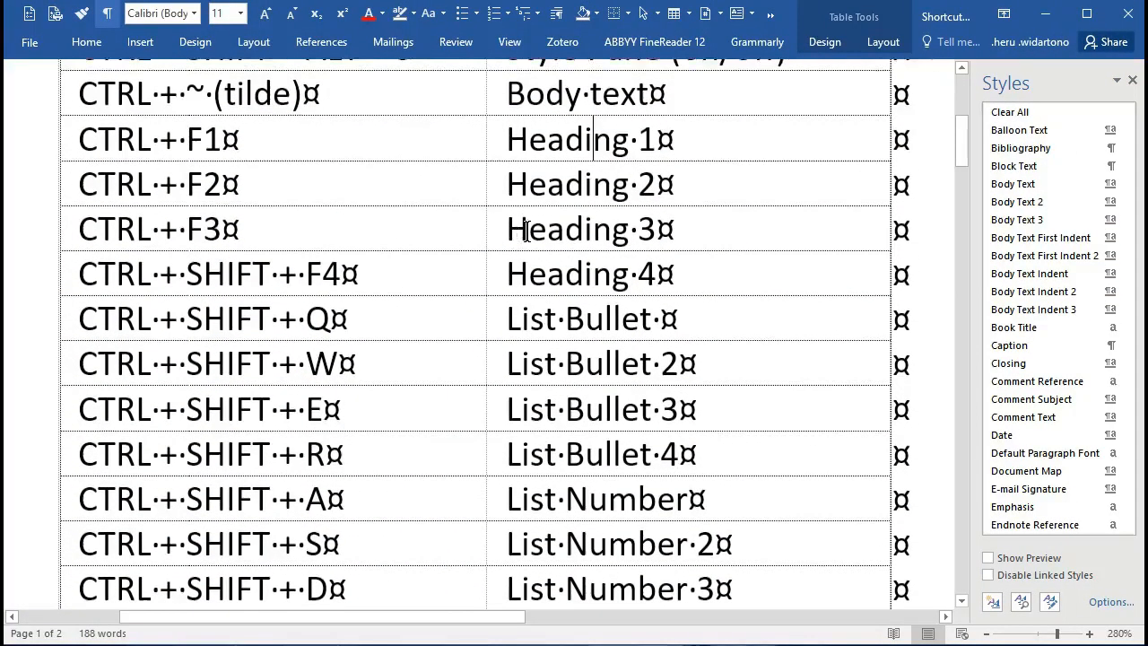
scroll(449, 184, "up", 2)
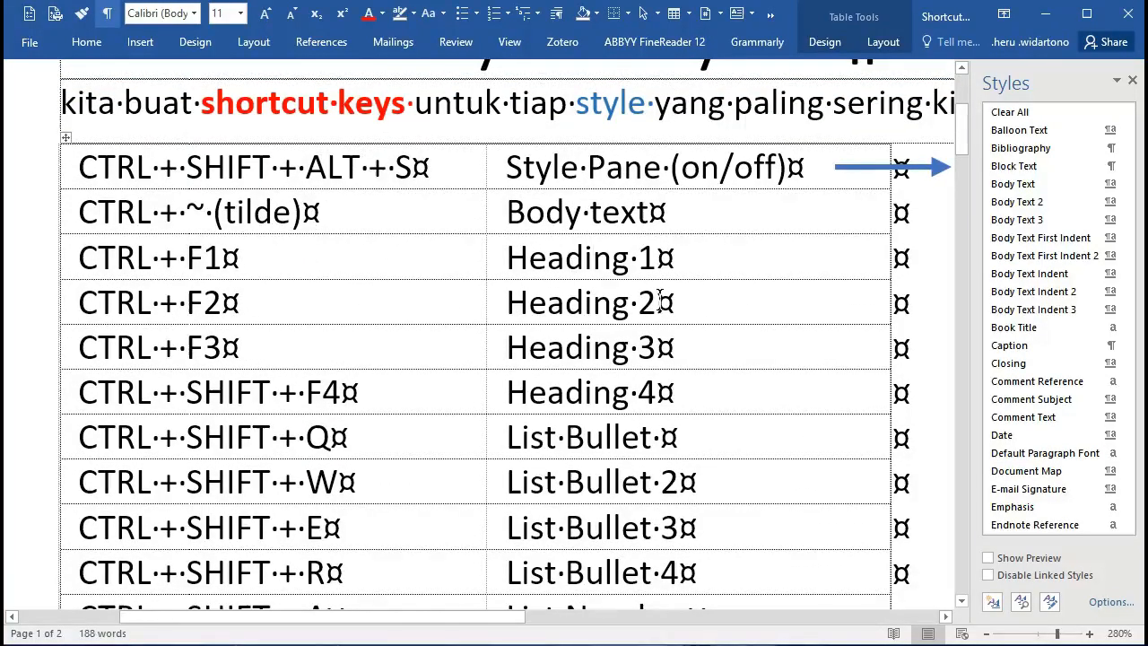
scroll(311, 314, "down", 2)
scroll(323, 278, "down", 1)
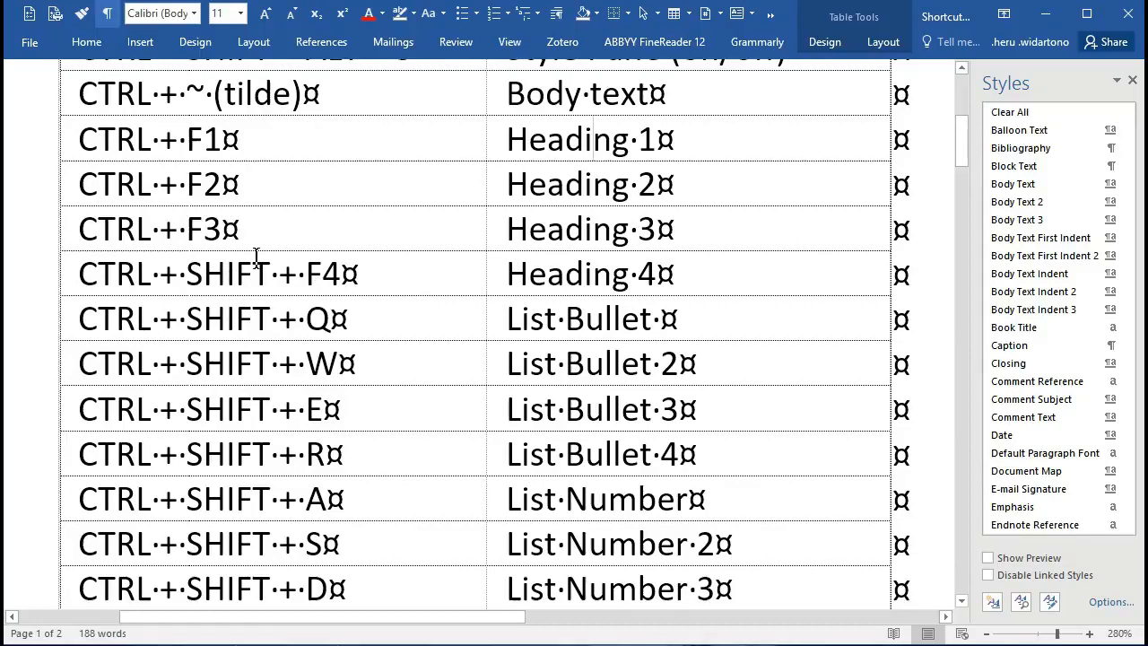
Step: Highlight "+ SHIFT" in the Heading 4 shortcut entry and try closing the document, cancelling at the save prompt
left_click_drag(174, 274, 278, 273)
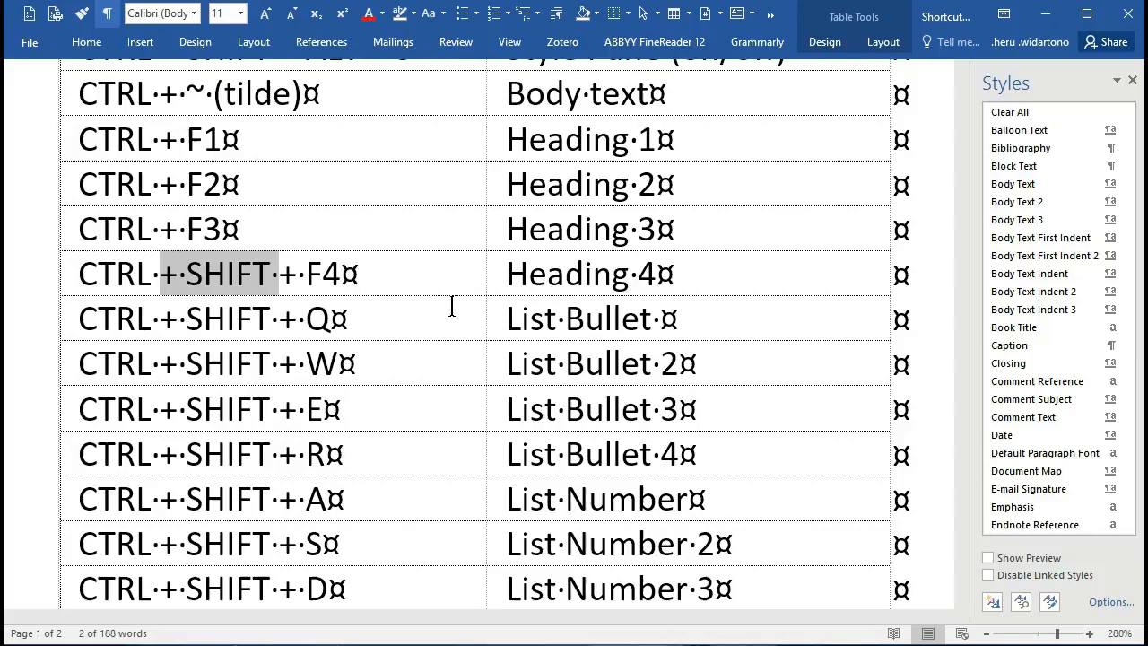
key("alt+F4")
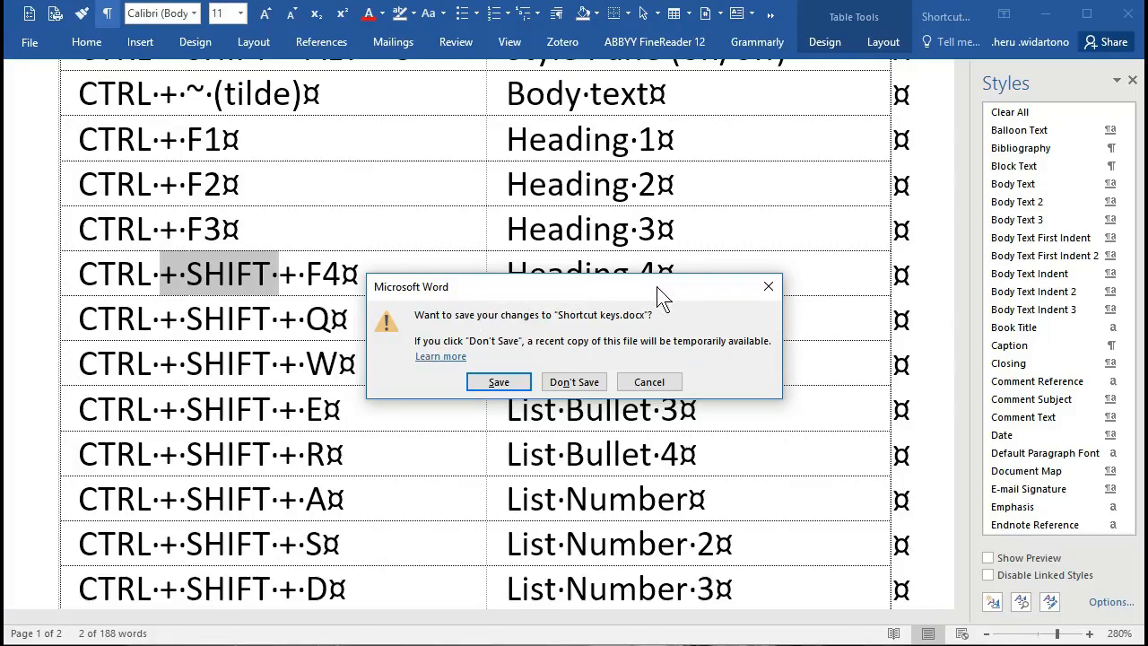
left_click(765, 289)
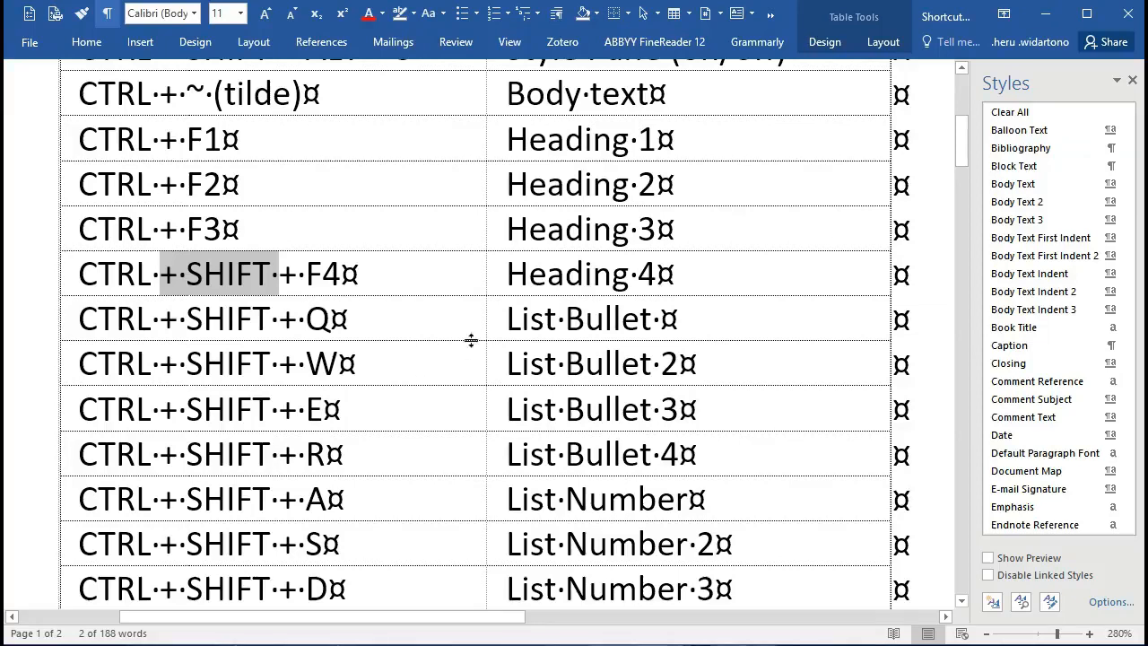
Step: Highlight the whole CTRL + SHIFT + F4 entry for Heading 4 and look over the list bullet, number and continue shortcuts
left_click(349, 274)
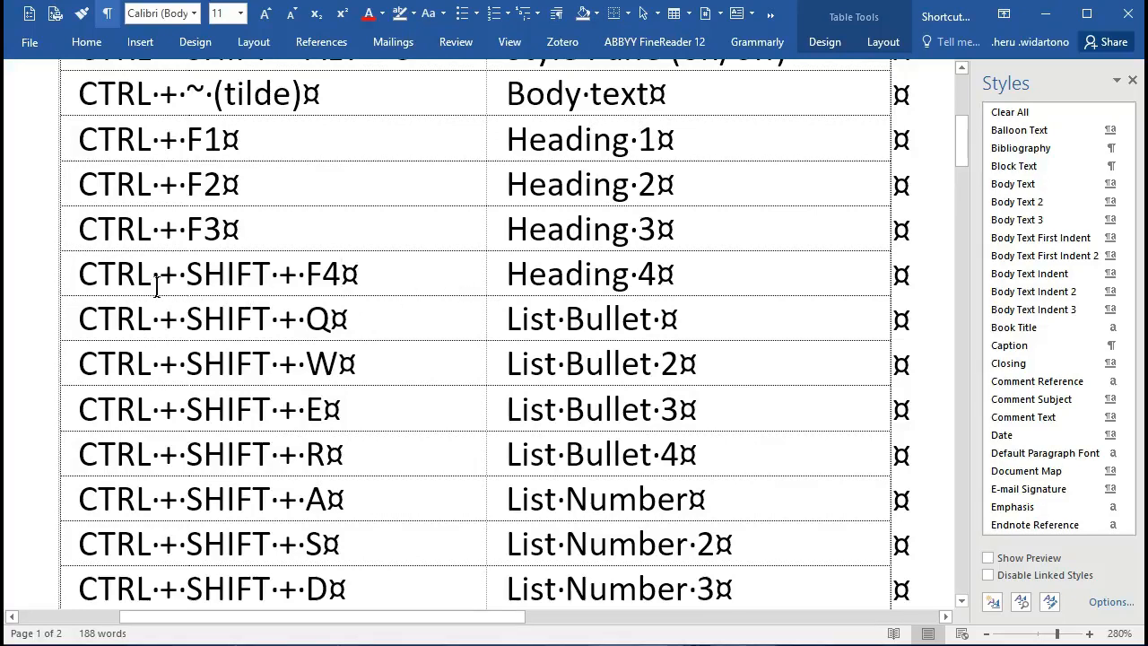
left_click(98, 274)
left_click(325, 261)
left_click(116, 276)
left_click(81, 281)
left_click_drag(81, 281, 341, 275)
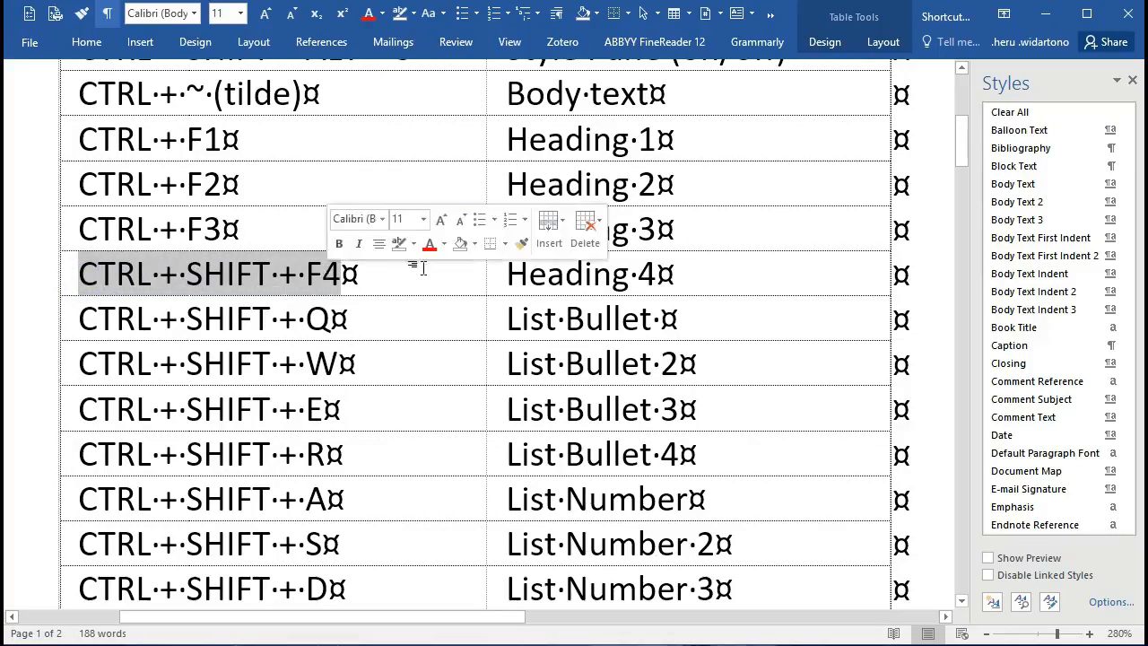
left_click(360, 273)
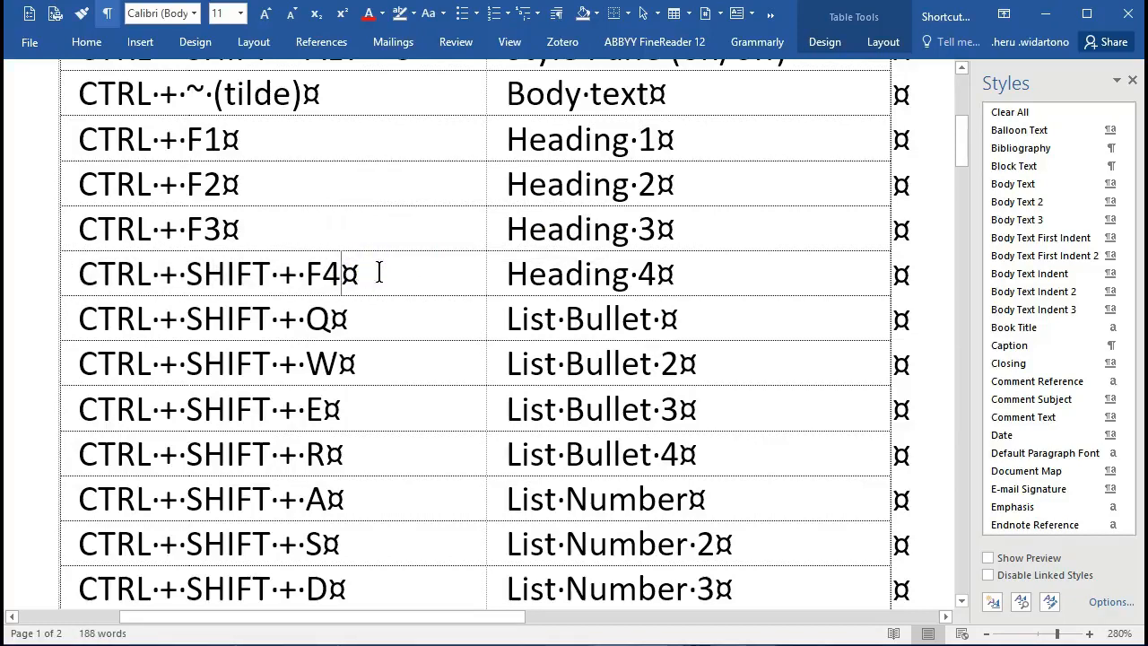
scroll(499, 297, "down", 5)
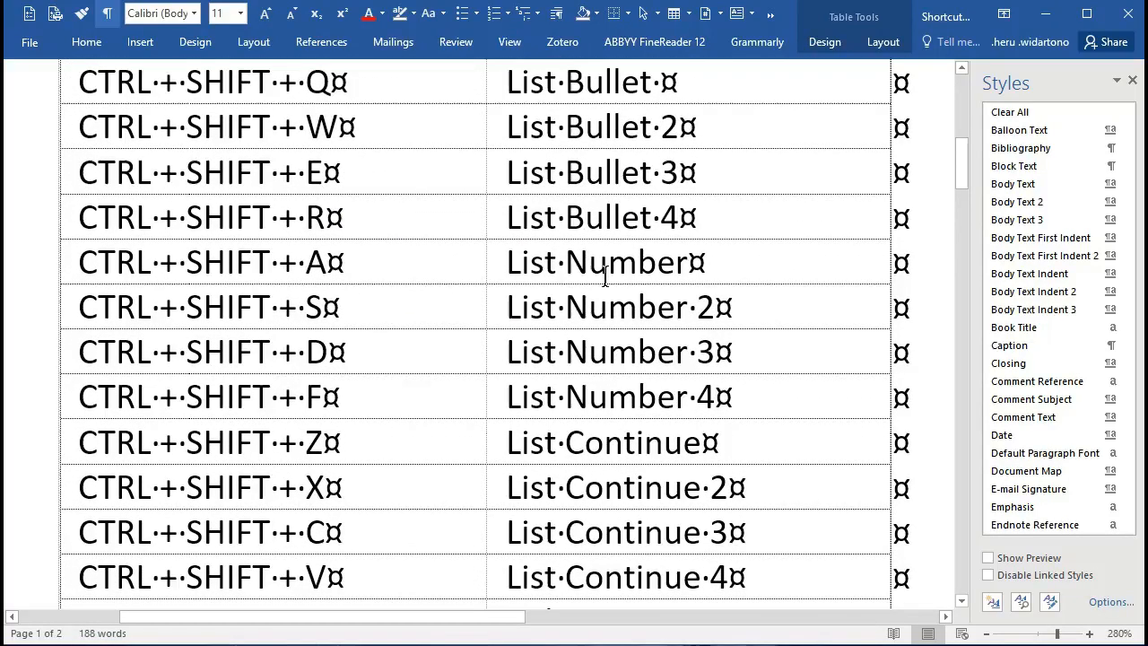
scroll(602, 266, "up", 3)
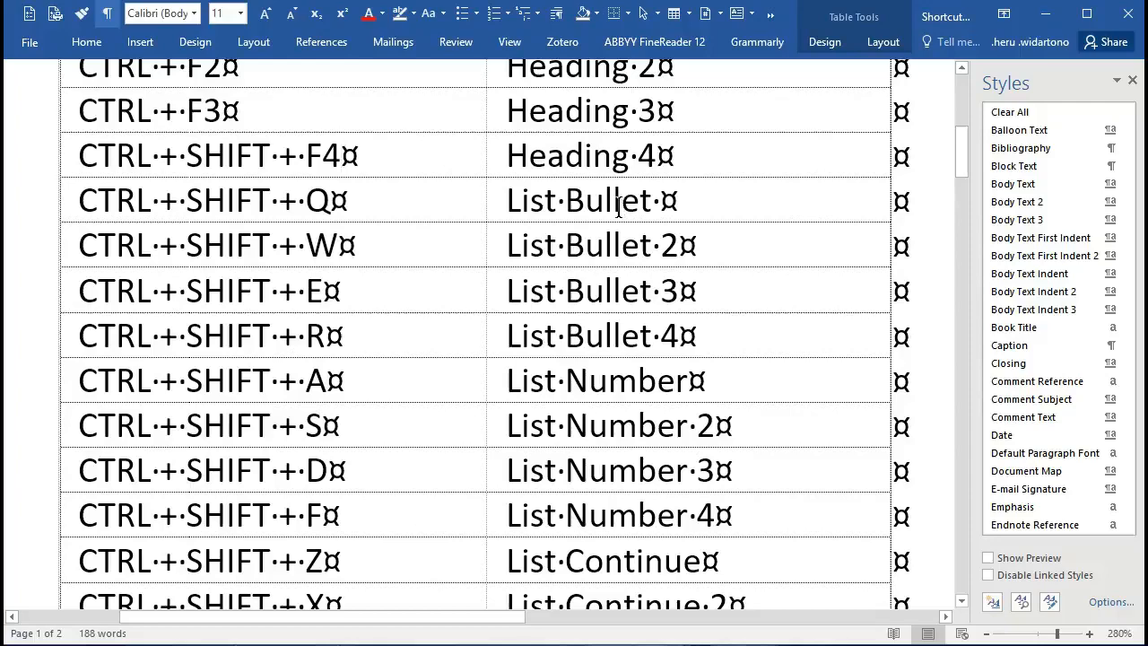
Step: Return to the stocktaking report and look through the project timeline, Detailed Schedule table and Field Team Preparation section
key("alt+Tab")
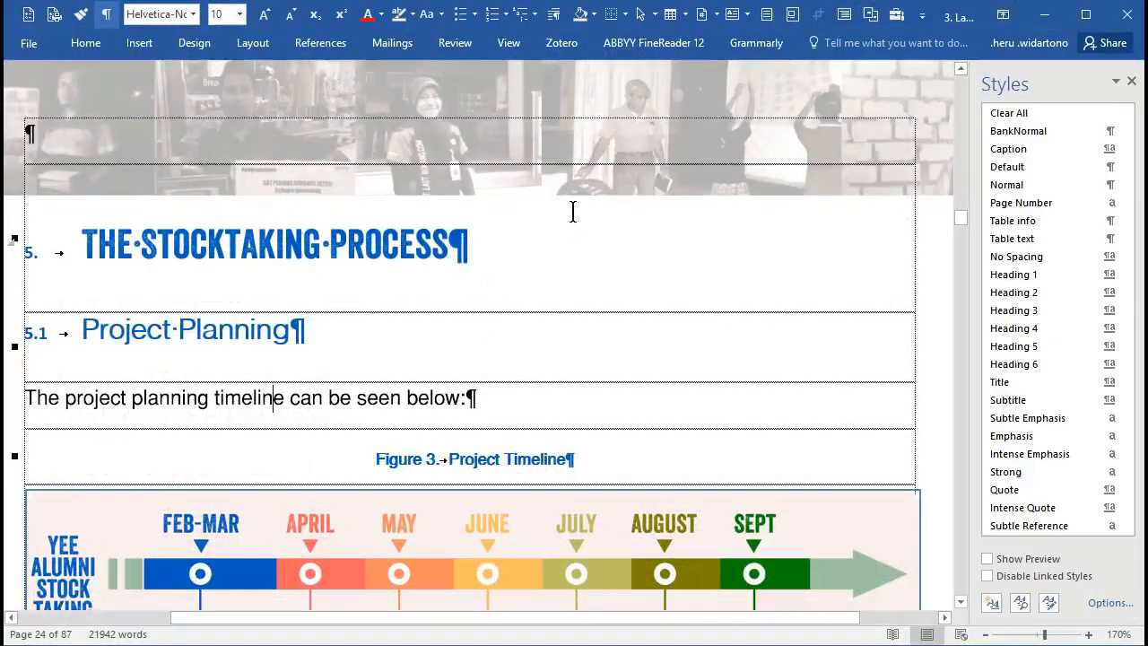
scroll(502, 206, "down", 4)
scroll(517, 196, "down", 3)
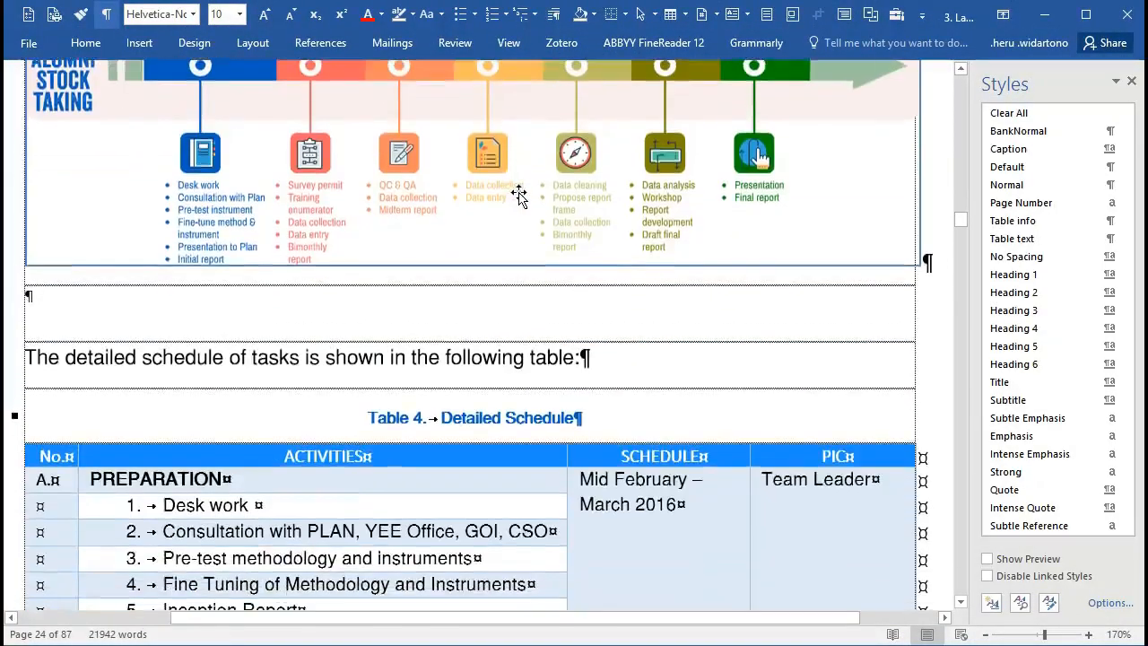
scroll(525, 193, "down", 9)
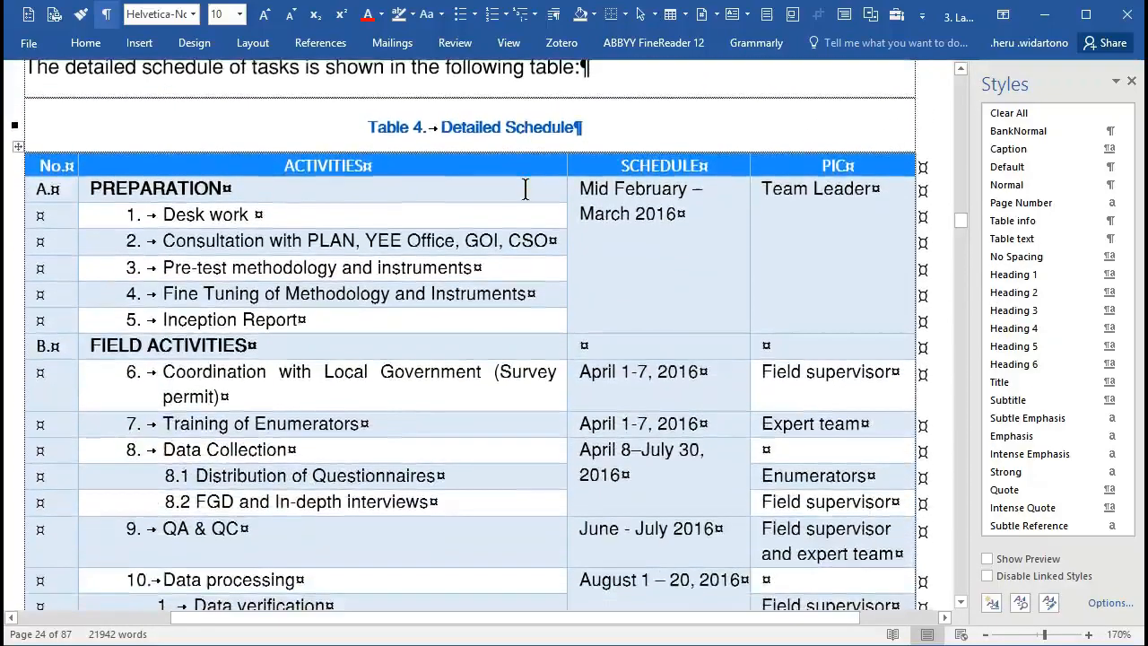
scroll(529, 199, "down", 4)
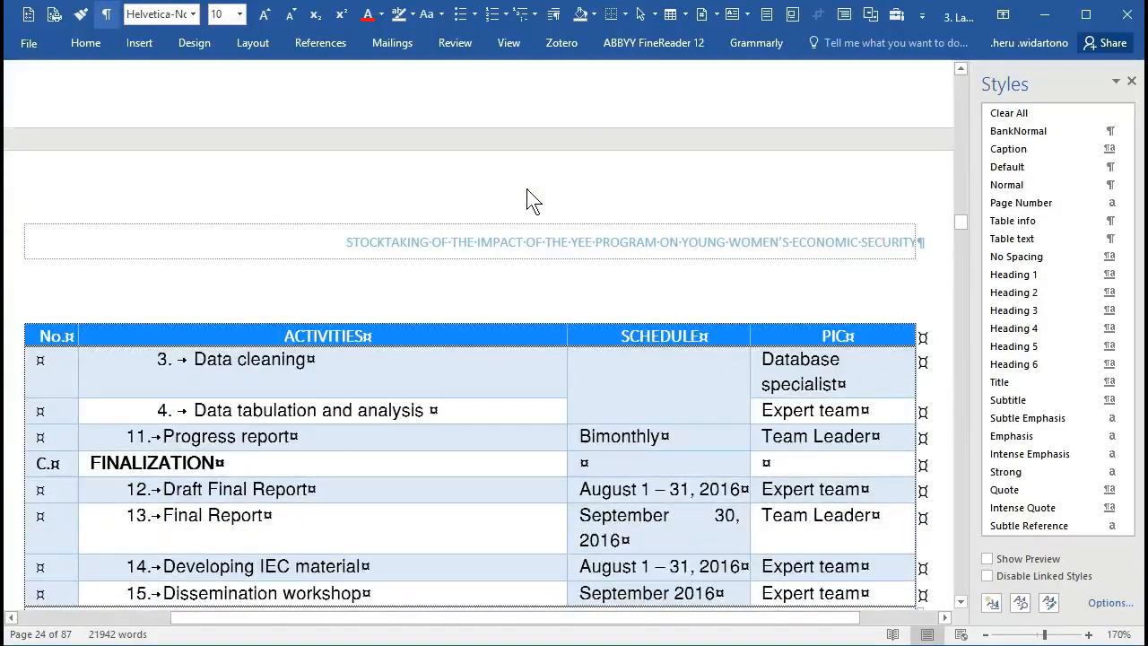
scroll(528, 193, "down", 5)
scroll(528, 188, "down", 2)
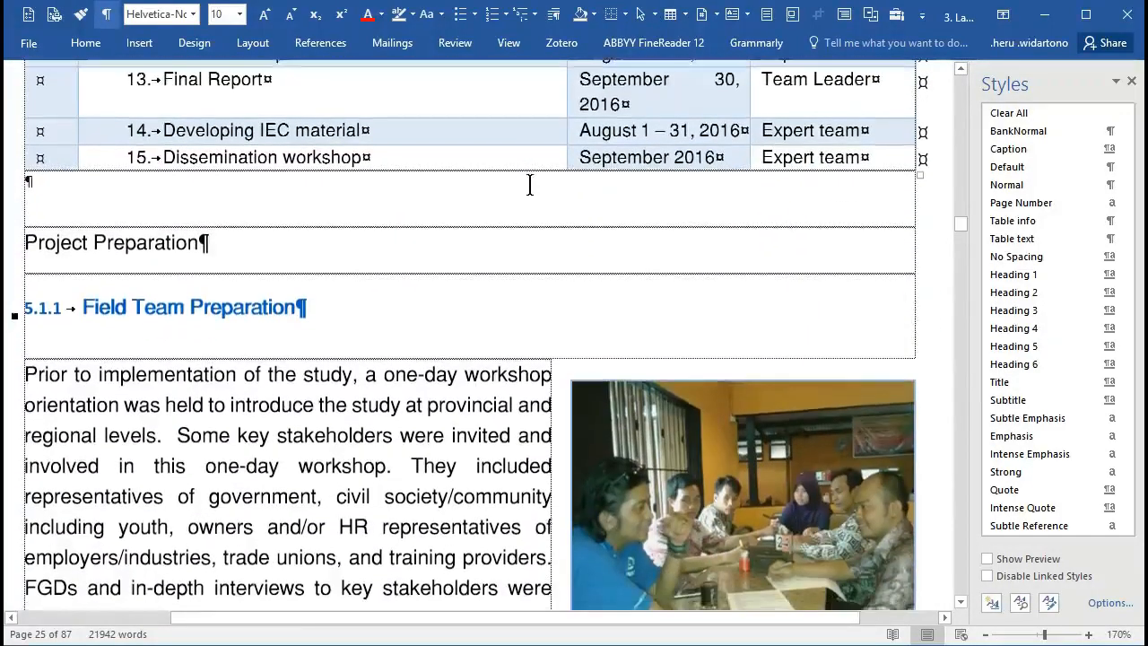
scroll(534, 177, "up", 7)
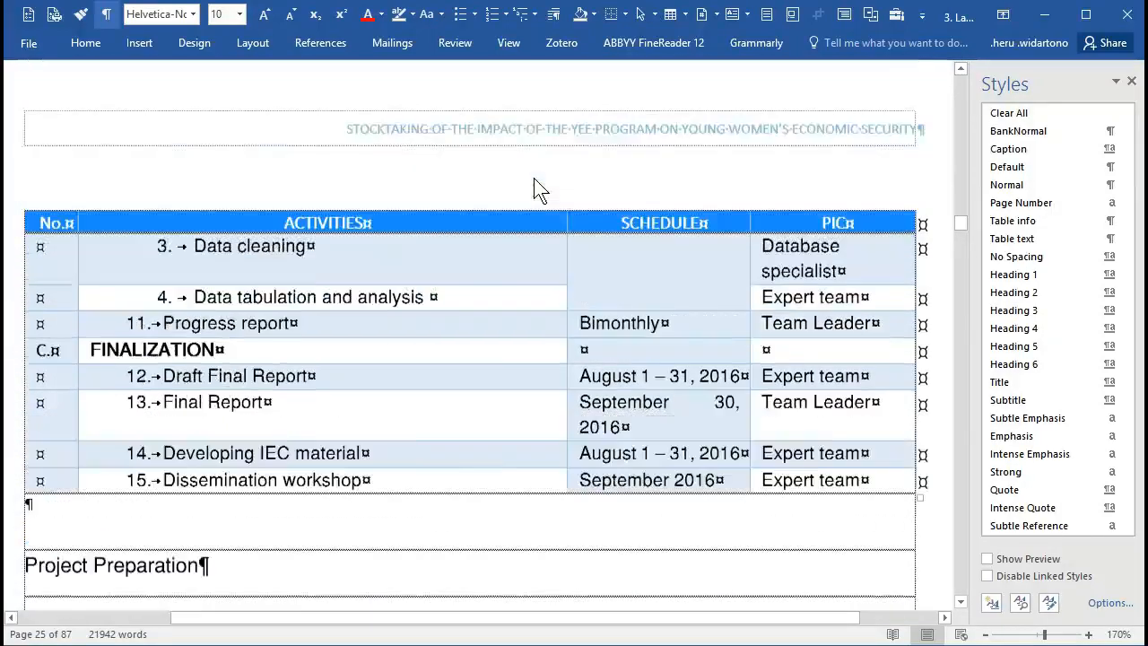
Step: Switch back to Shortcut keys.docx and review the body text and heading shortcut entries again
key("alt+Tab")
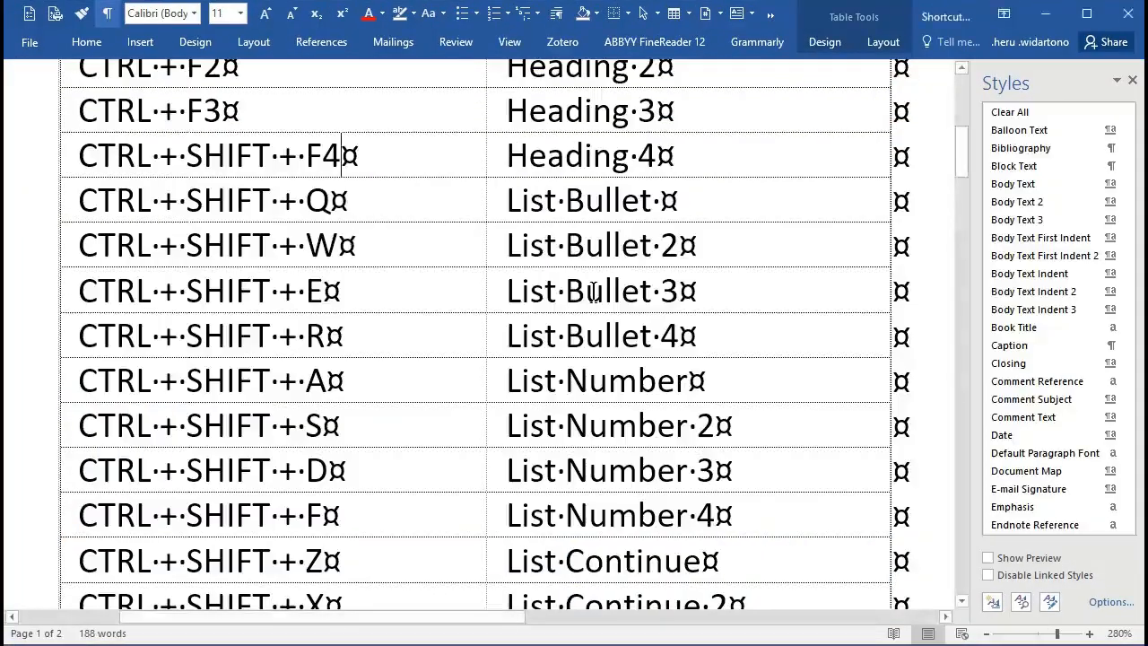
scroll(447, 264, "up", 5)
scroll(501, 310, "down", 3)
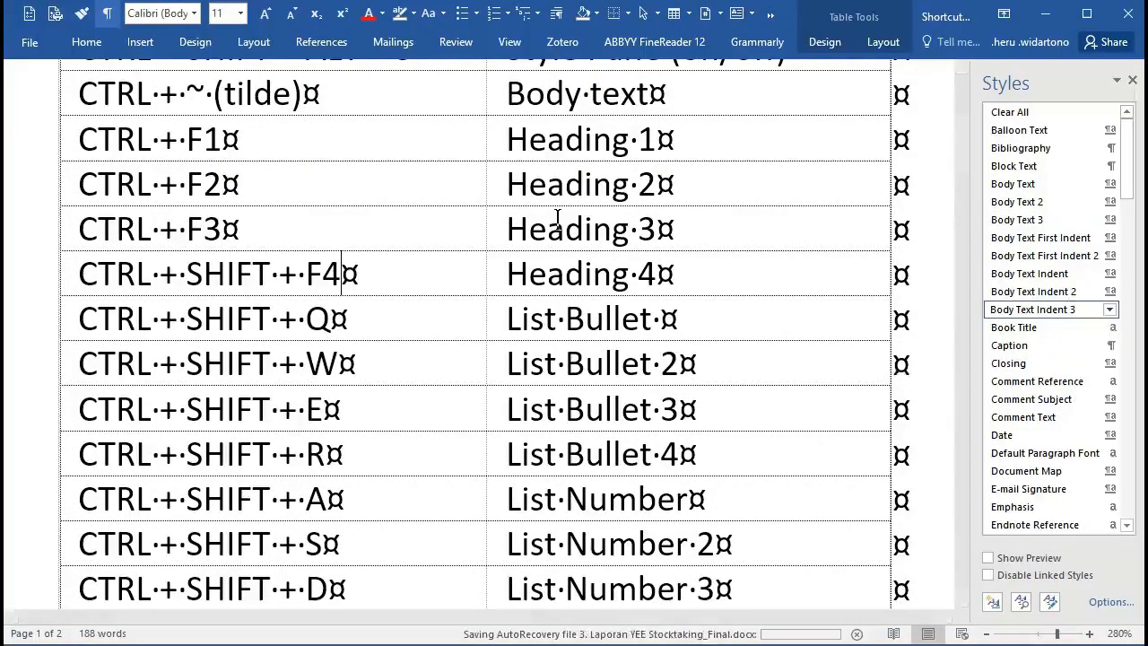
Step: Return to the stocktaking report and look through the Field Team Preparation, Plan International Orientation and Team Training sections down to Table 5
key("alt+Tab")
scroll(358, 210, "down", 8)
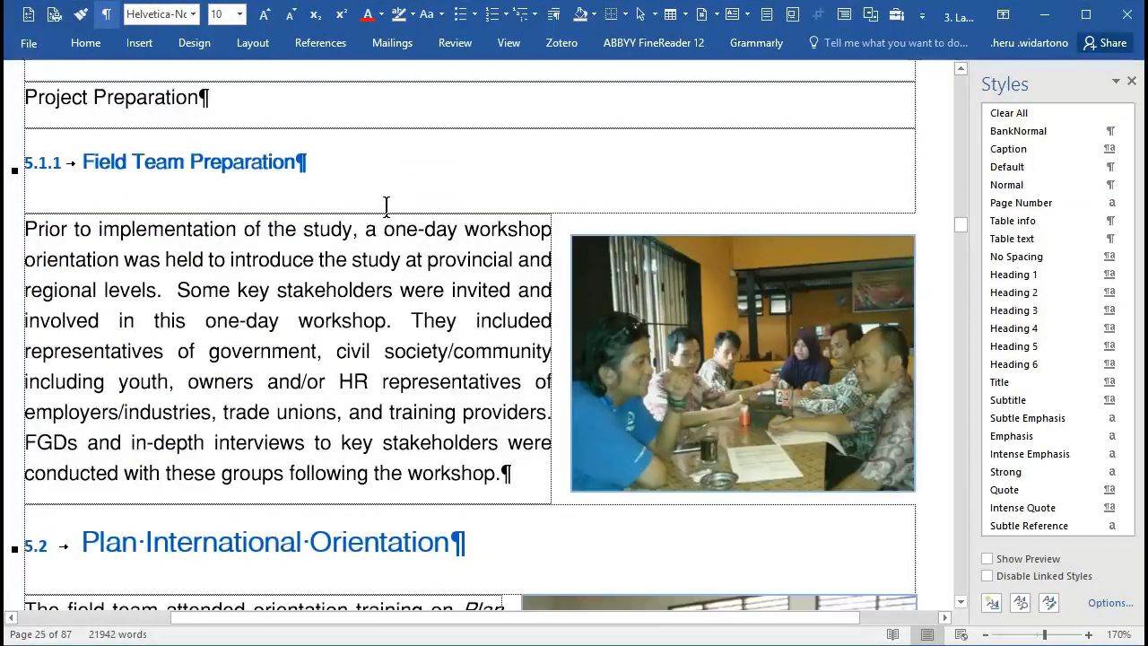
scroll(323, 199, "down", 3)
scroll(323, 199, "up", 6)
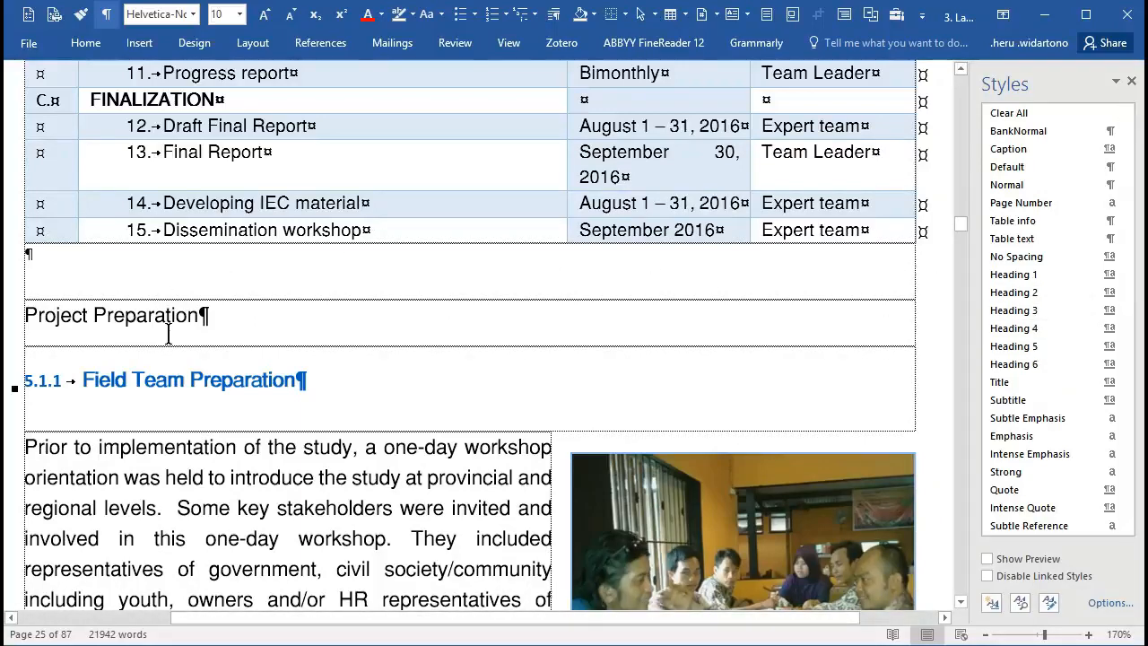
scroll(168, 329, "down", 2)
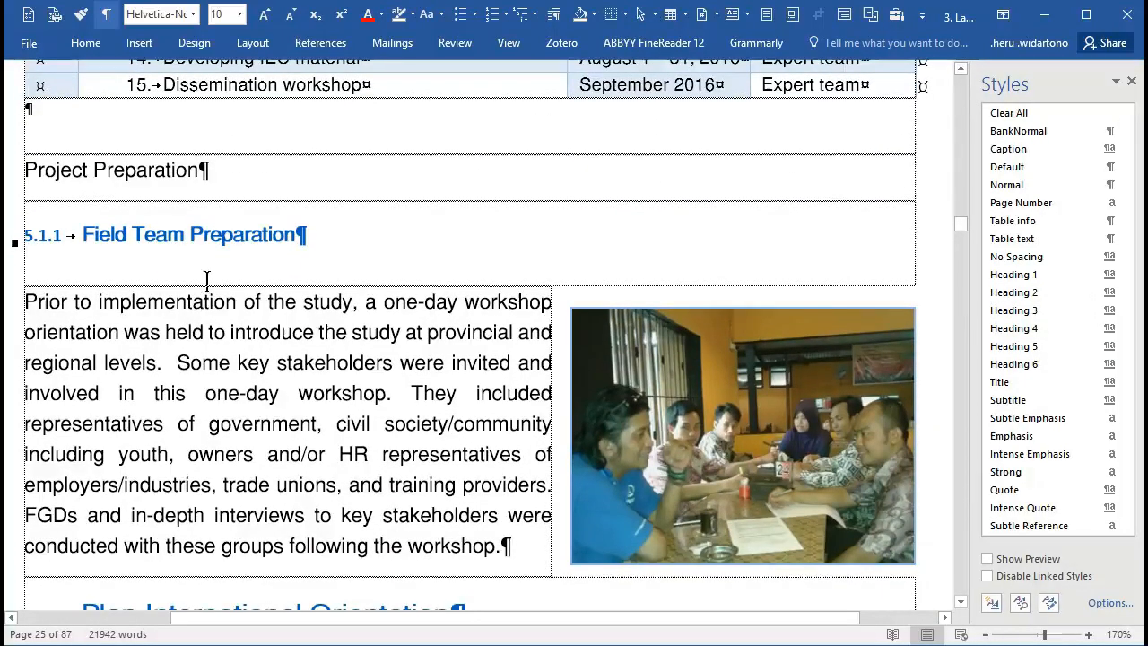
left_click(170, 302)
scroll(274, 269, "down", 8)
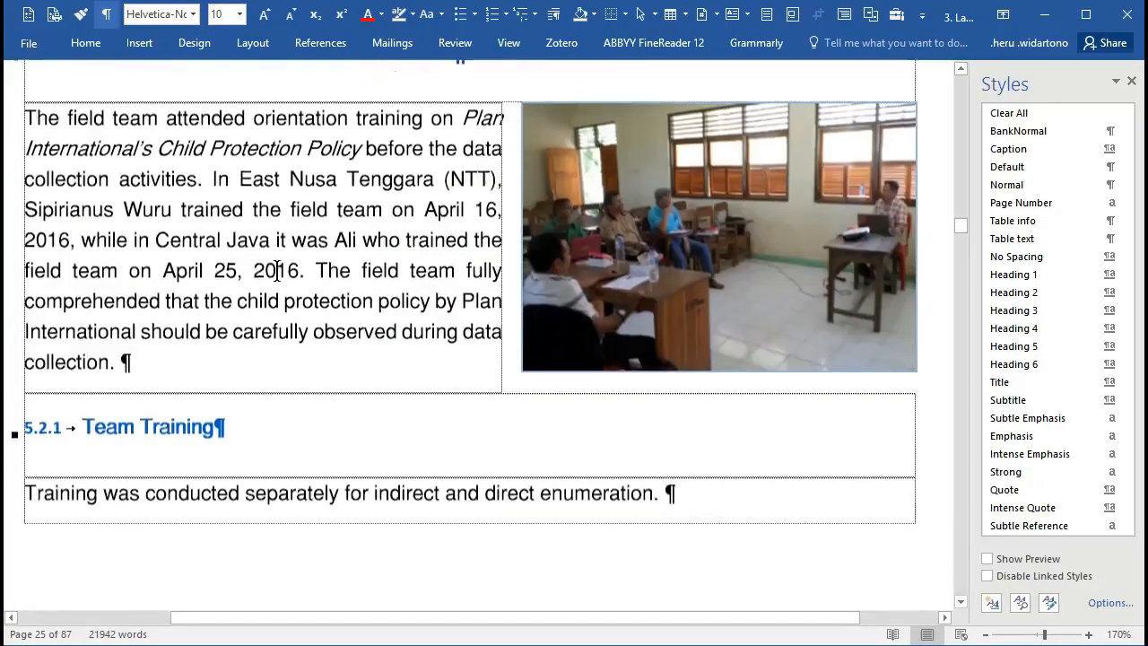
scroll(277, 273, "down", 12)
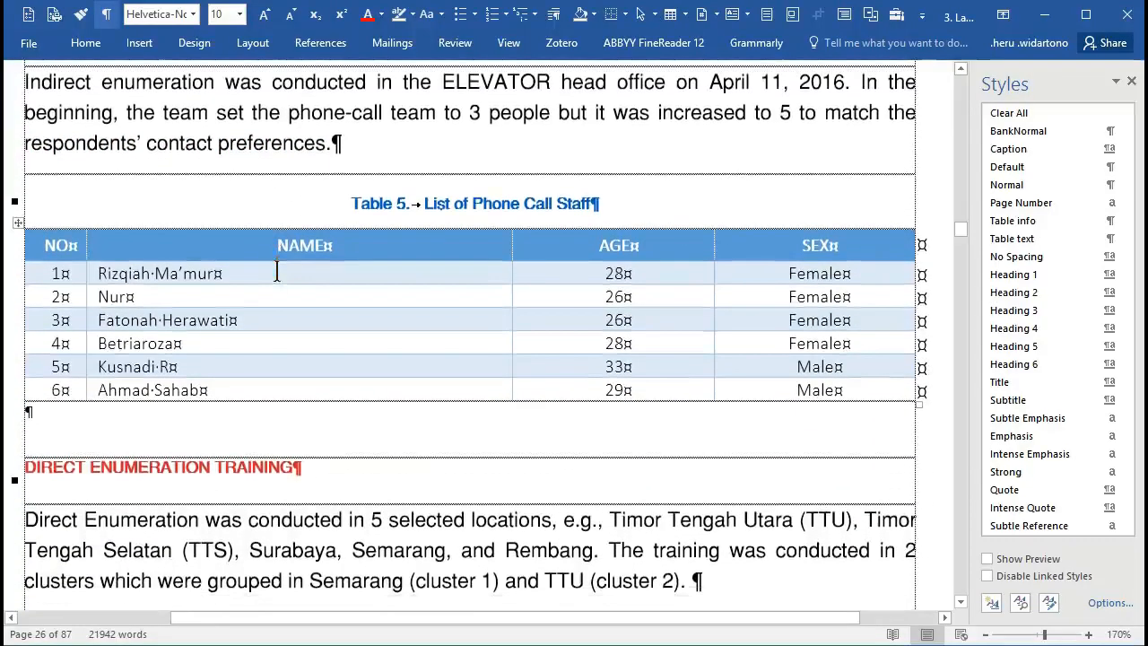
Step: Check the style of the first name cell in Table 5 and look up the table style shortcuts in Shortcut keys.docx
left_click(248, 274)
mouse_move(146, 275)
left_mouse_down()
mouse_move(174, 367)
mouse_move(152, 326)
mouse_move(153, 277)
left_mouse_up()
key("alt+Tab")
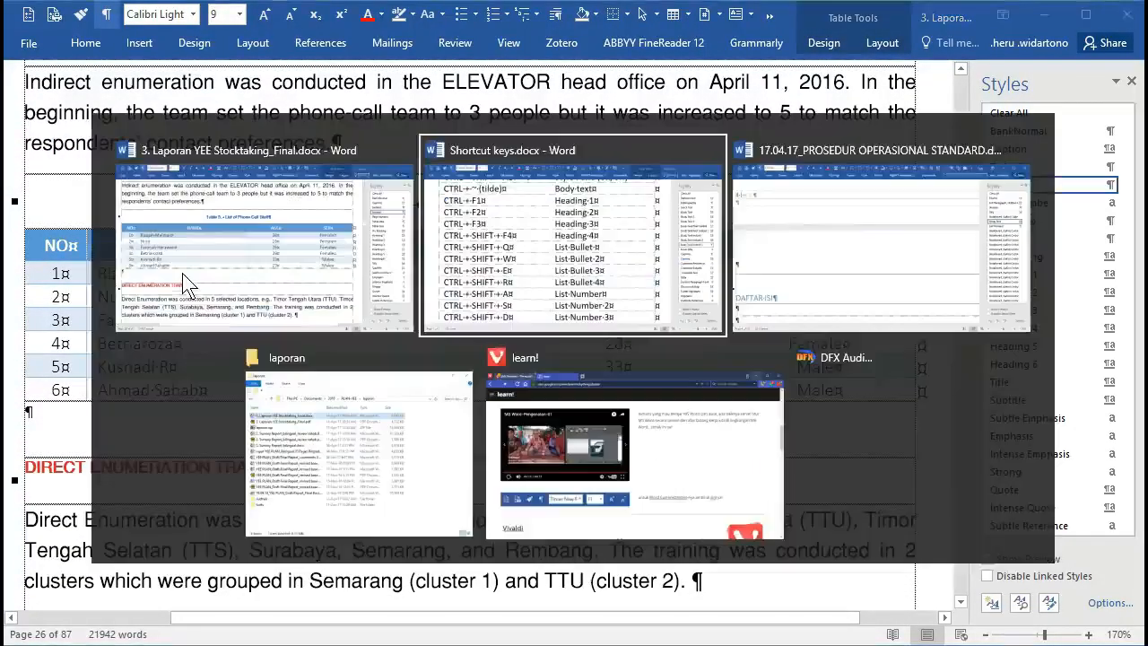
scroll(231, 325, "down", 3)
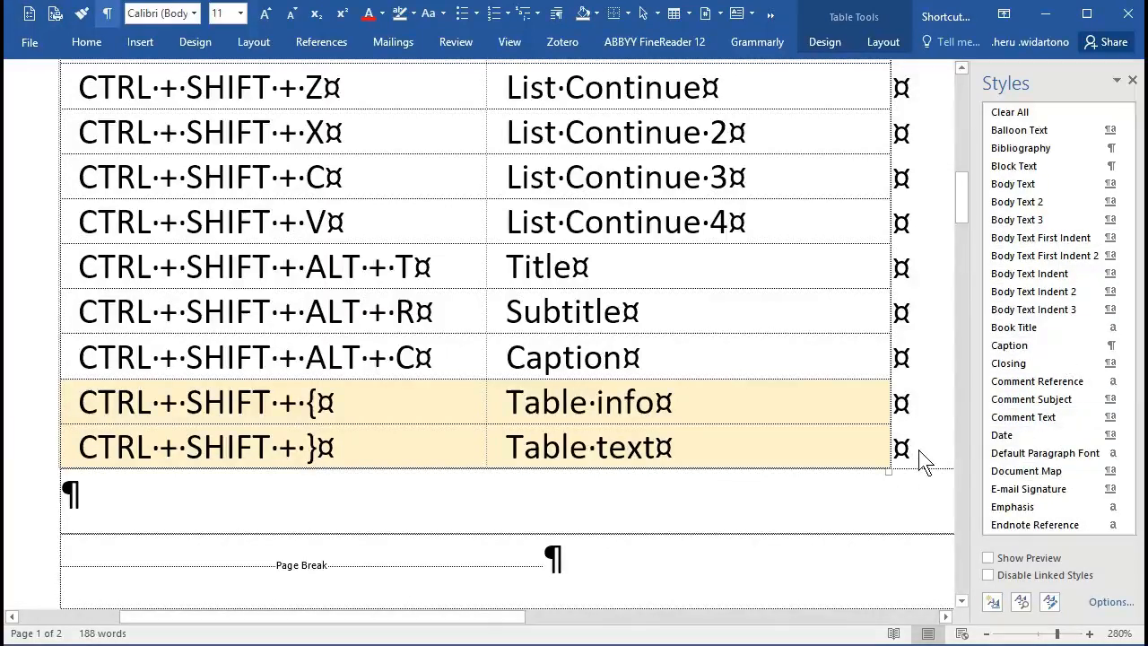
Step: Switch back to the report and check the styles of the Table 6 caption and the Training in Semarang paragraph
key("alt+Tab")
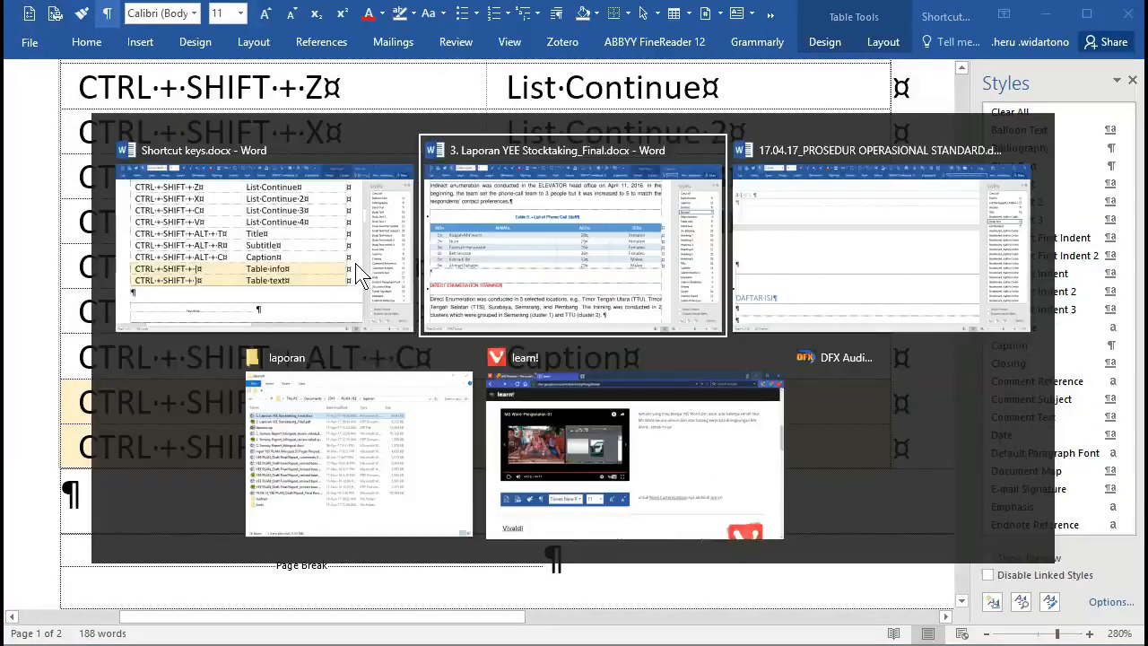
scroll(355, 263, "down", 5)
scroll(355, 260, "down", 6)
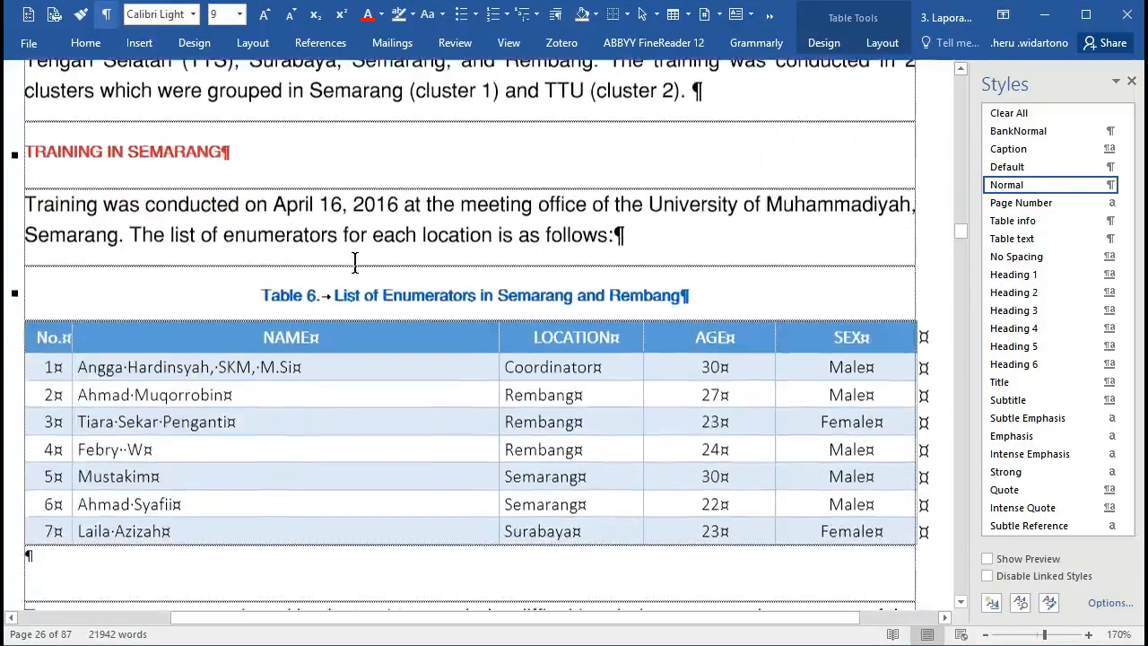
scroll(359, 255, "up", 4)
scroll(363, 251, "up", 1)
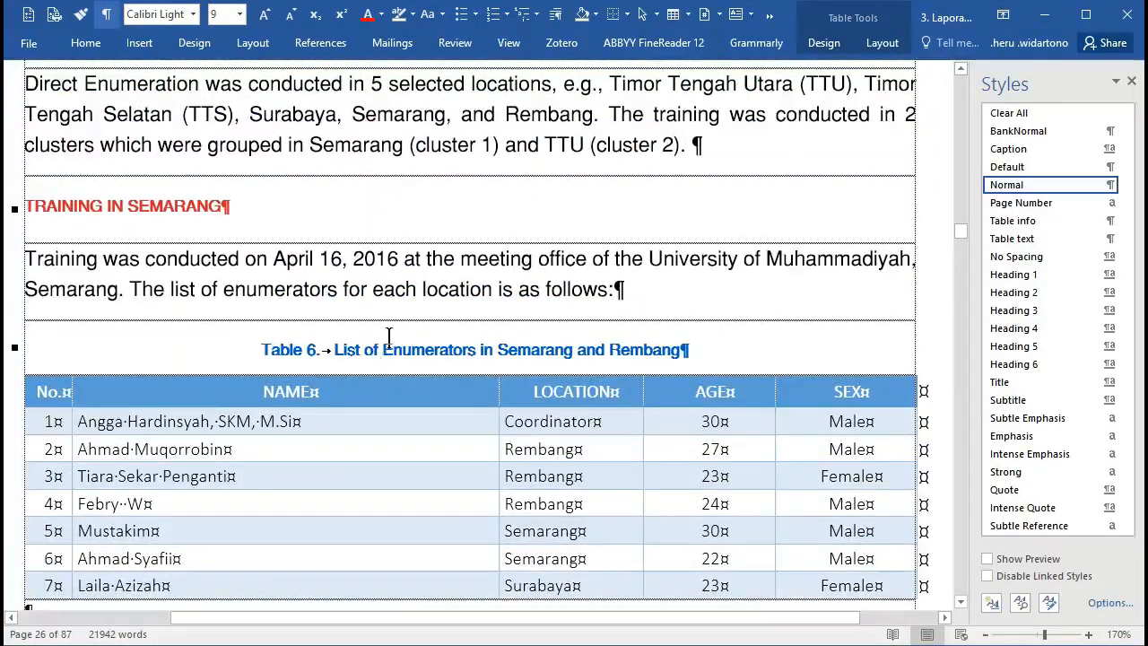
left_click(393, 349)
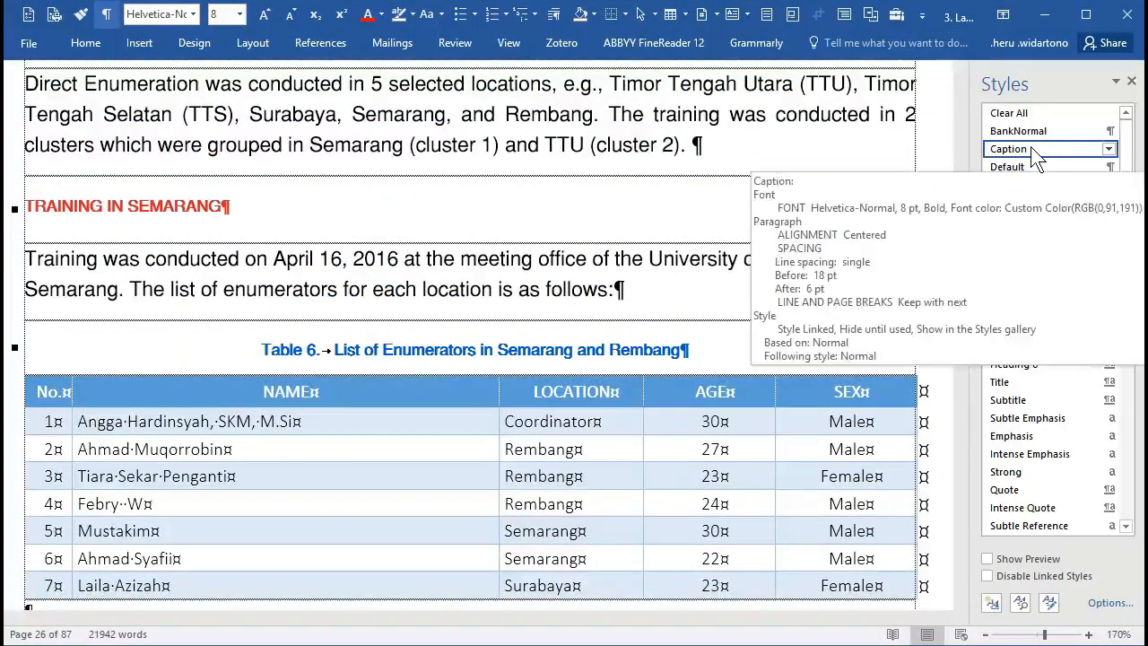
left_click(167, 259)
scroll(168, 258, "down", 5)
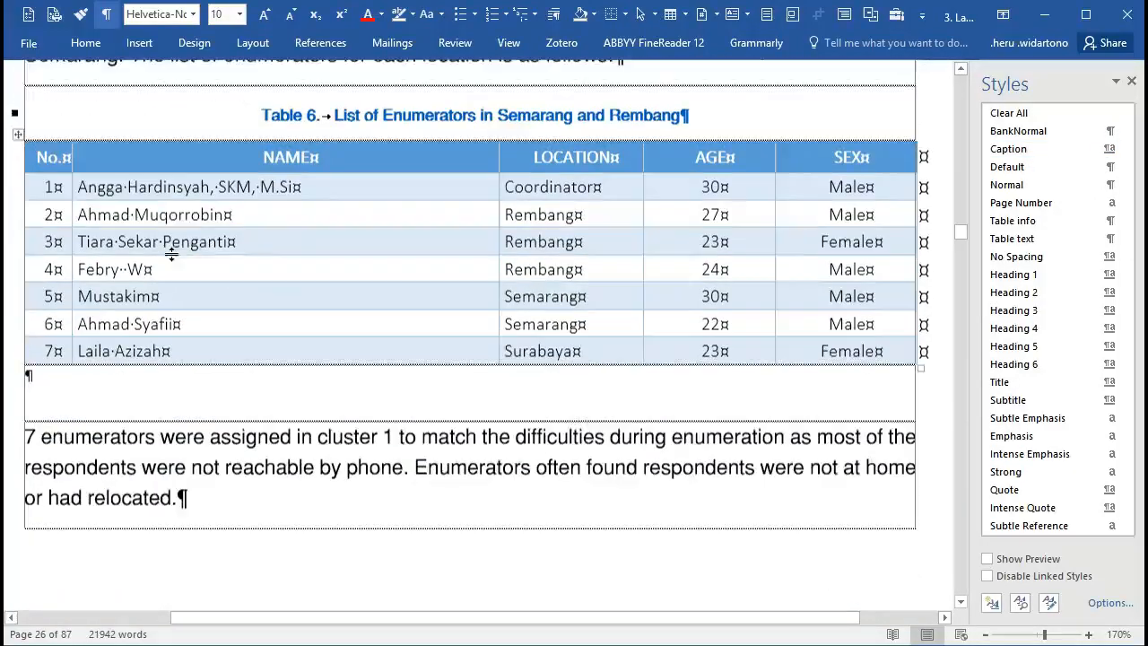
Step: Switch to Shortcut keys.docx and review the shortcut list from Style Pane down to Table text
key("alt+Tab")
scroll(332, 264, "up", 5)
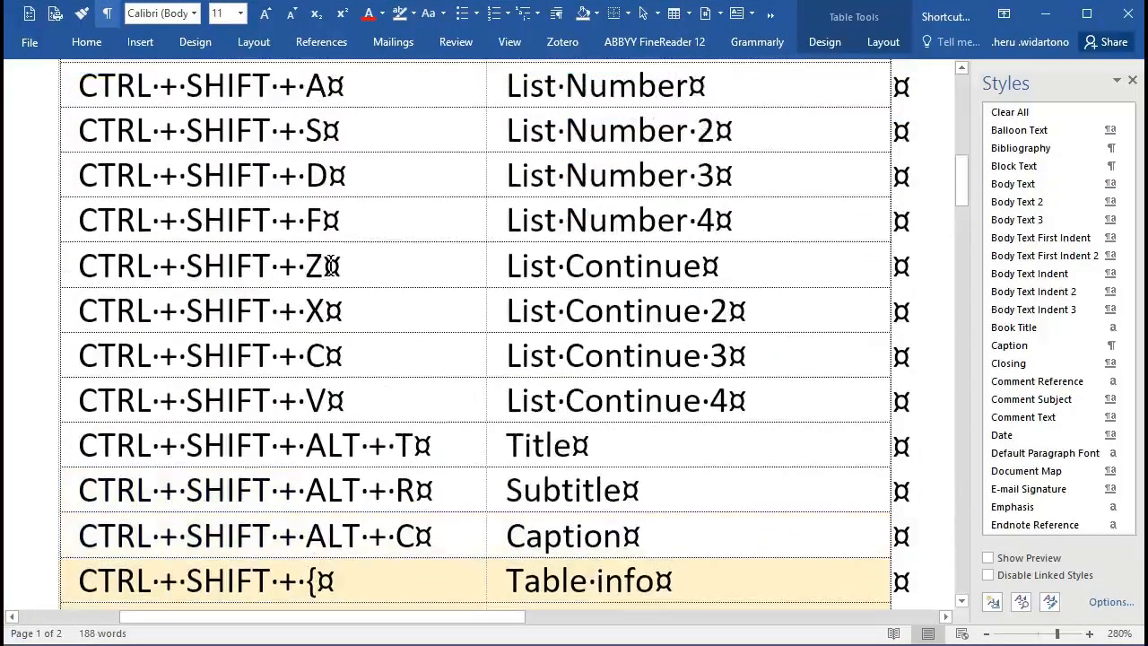
scroll(561, 468, "up", 2)
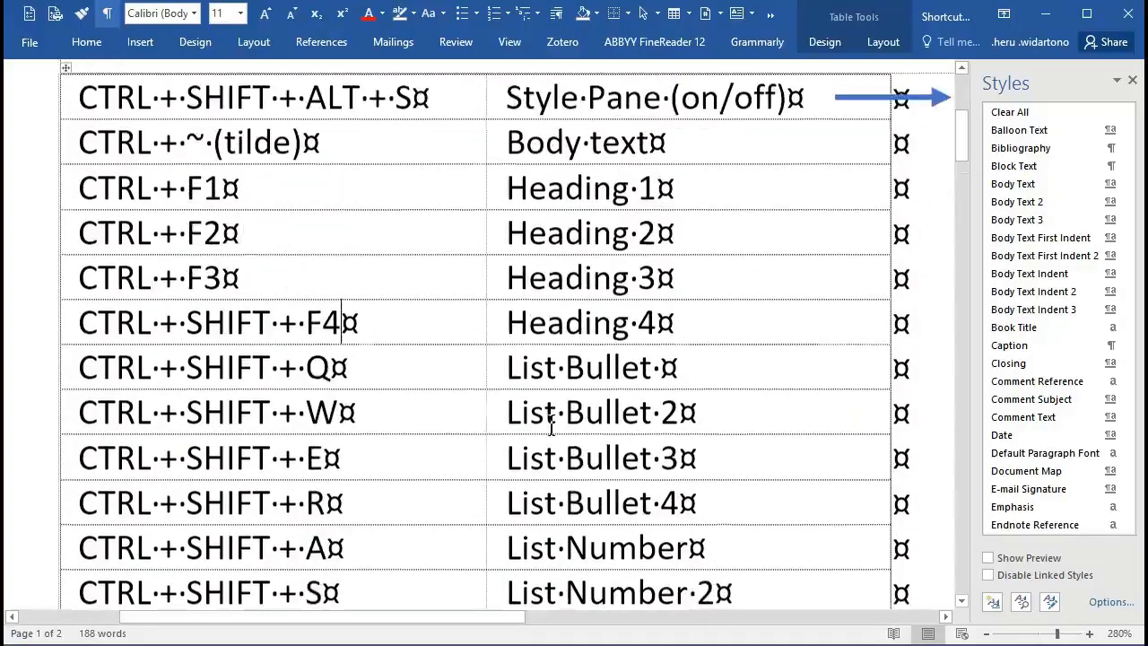
scroll(551, 422, "down", 8)
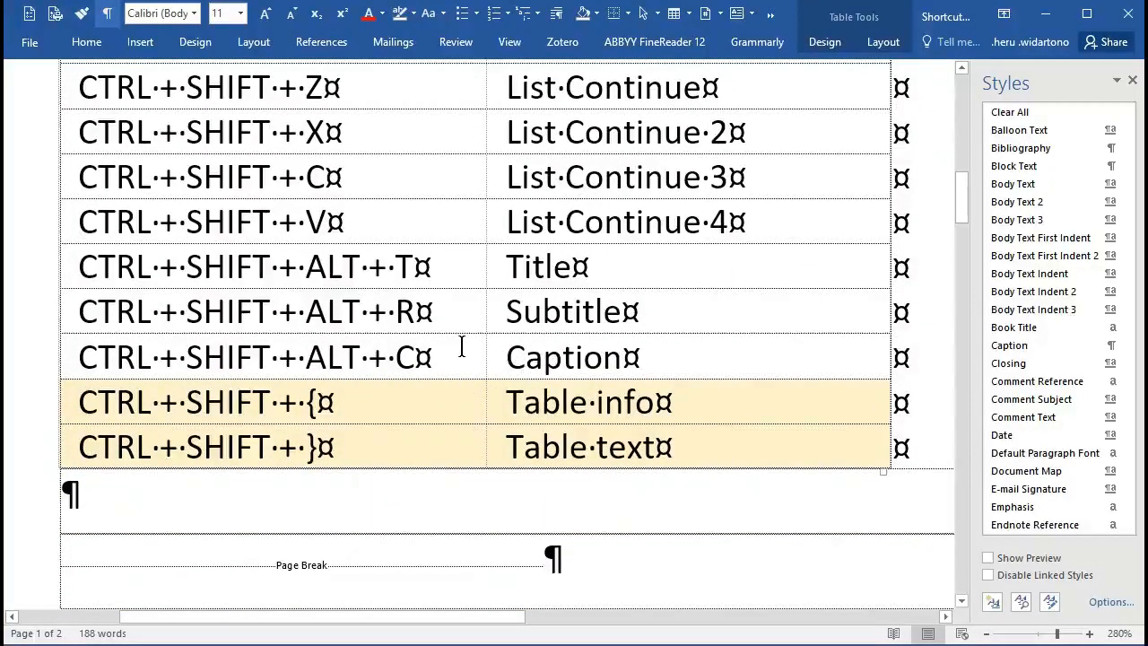
Step: Go to section 6.4 Software Used in the report and find the Microsoft Visual Basic bullet's style among the list styles
key("alt+Tab")
scroll(429, 334, "down", 9)
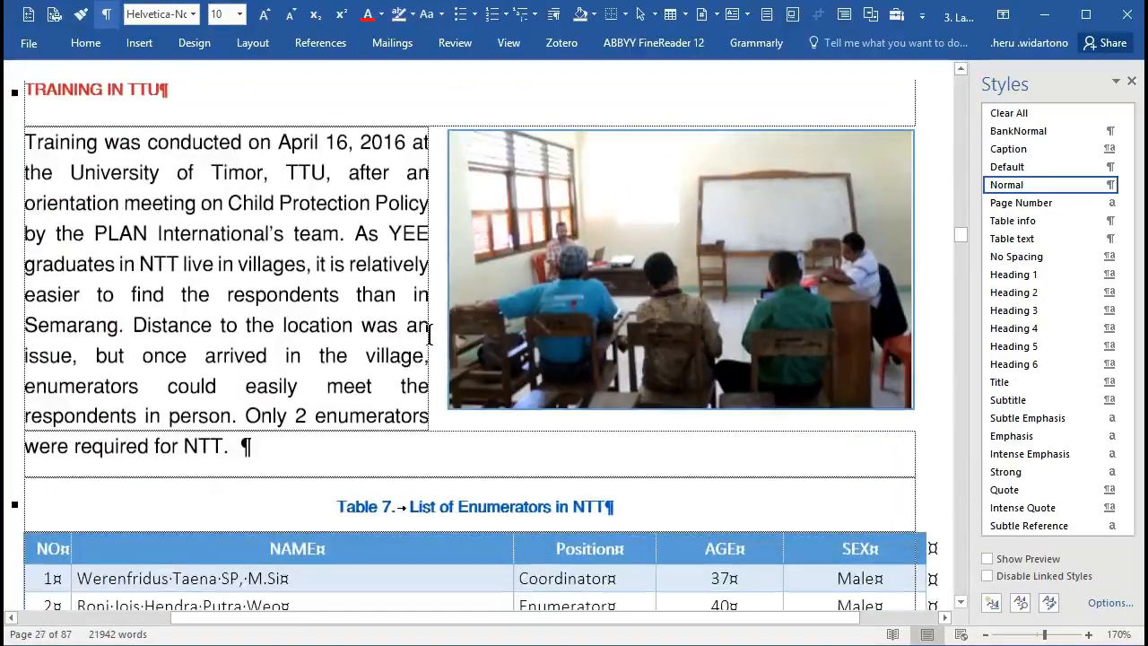
scroll(430, 335, "down", 10)
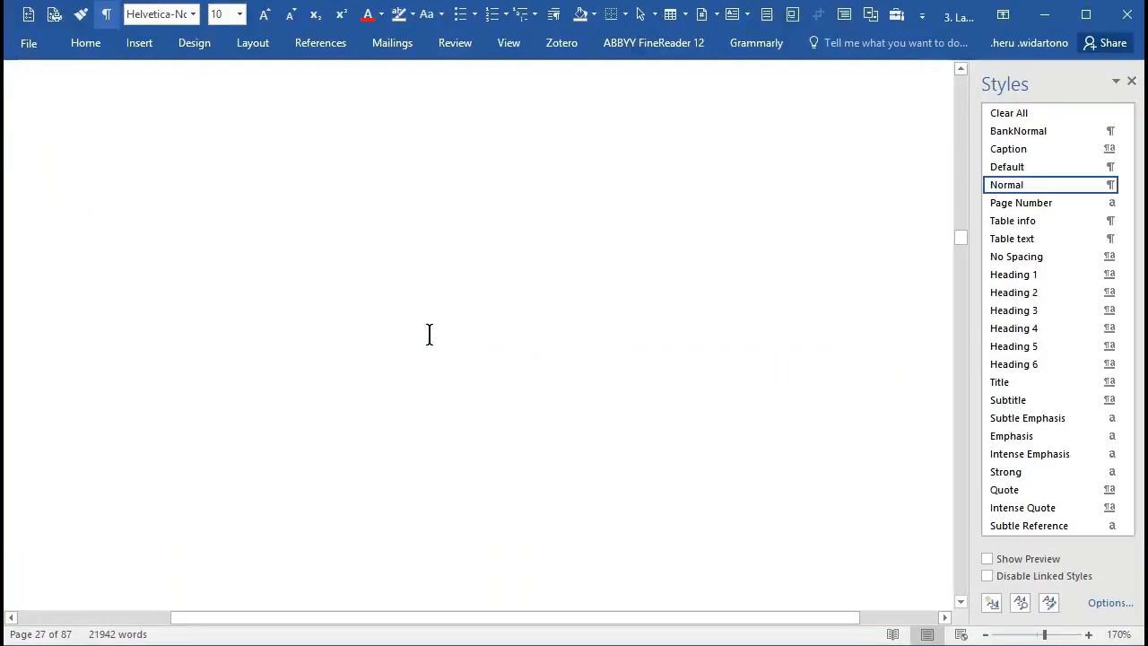
scroll(430, 334, "down", 12)
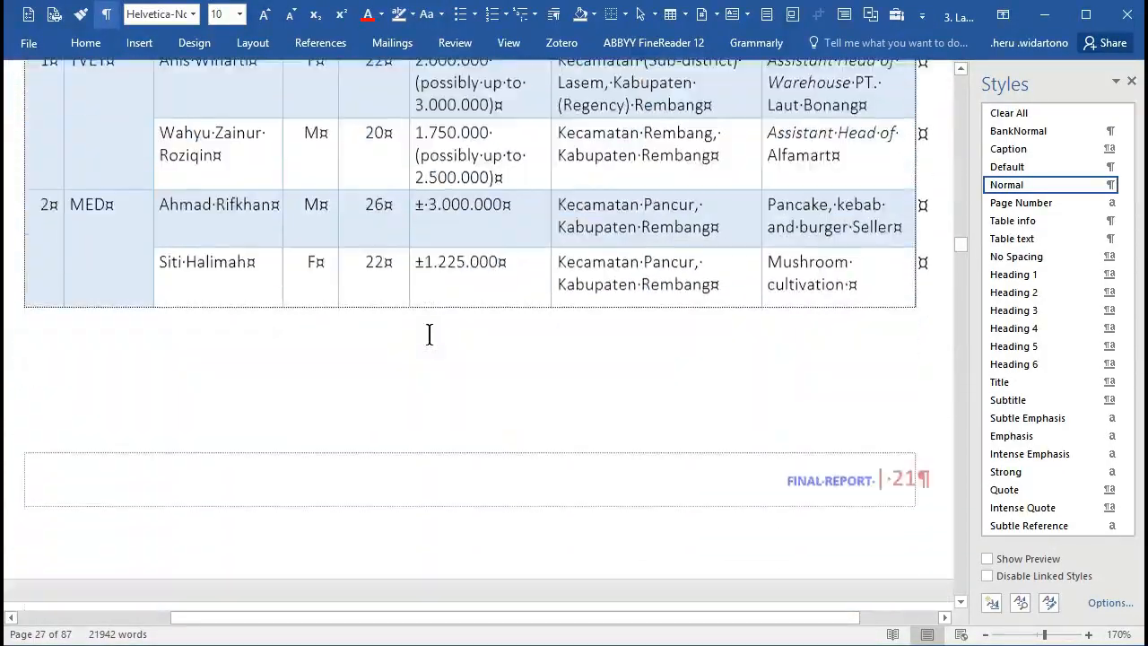
scroll(429, 334, "down", 12)
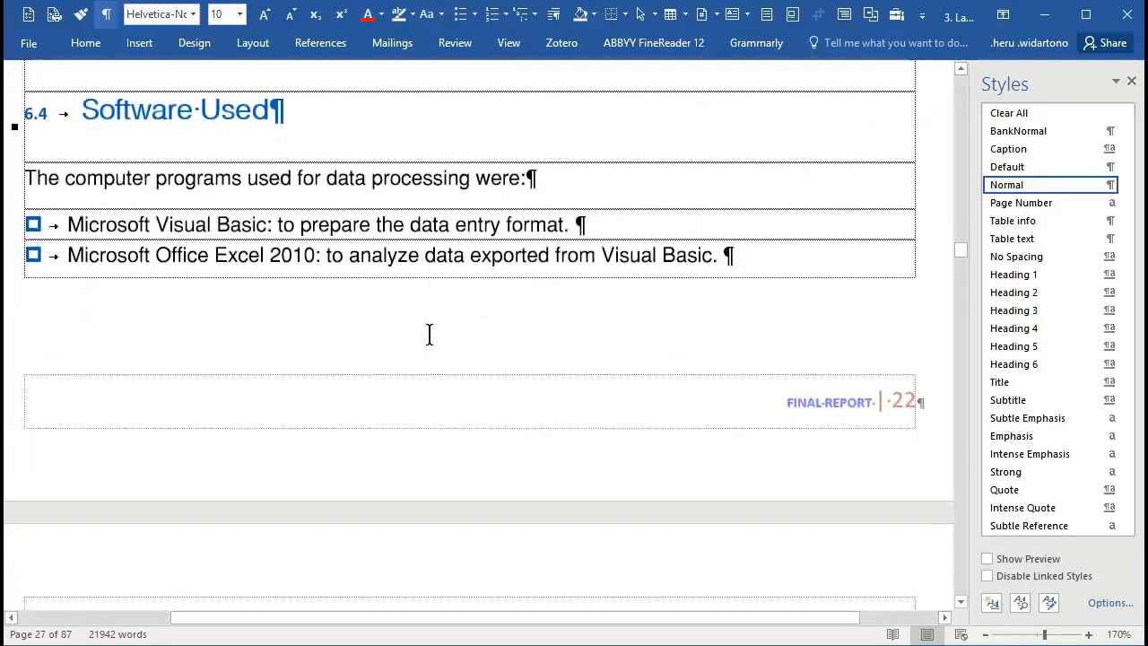
left_click(171, 224)
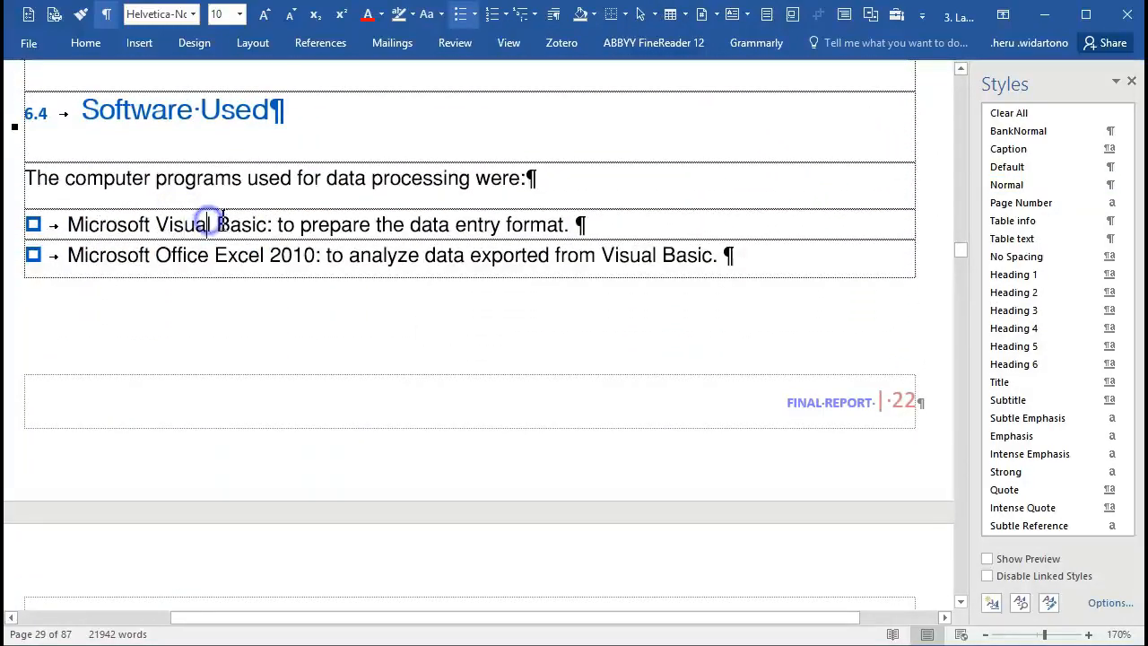
left_click_drag(1133, 277, 1130, 469)
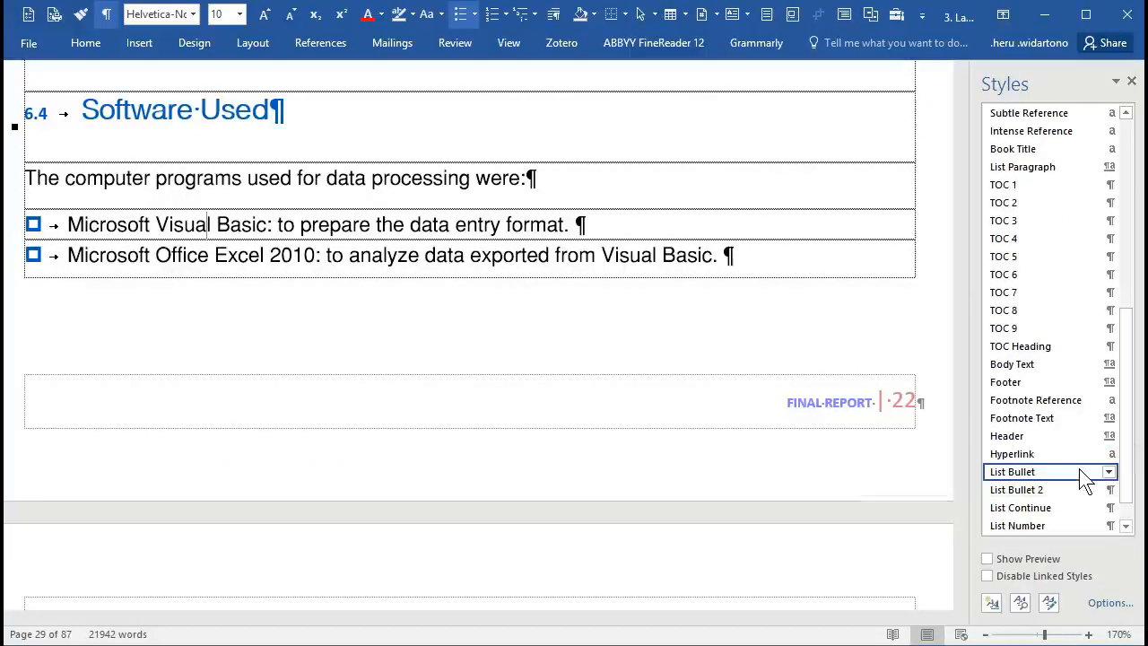
left_click_drag(1130, 476, 1129, 508)
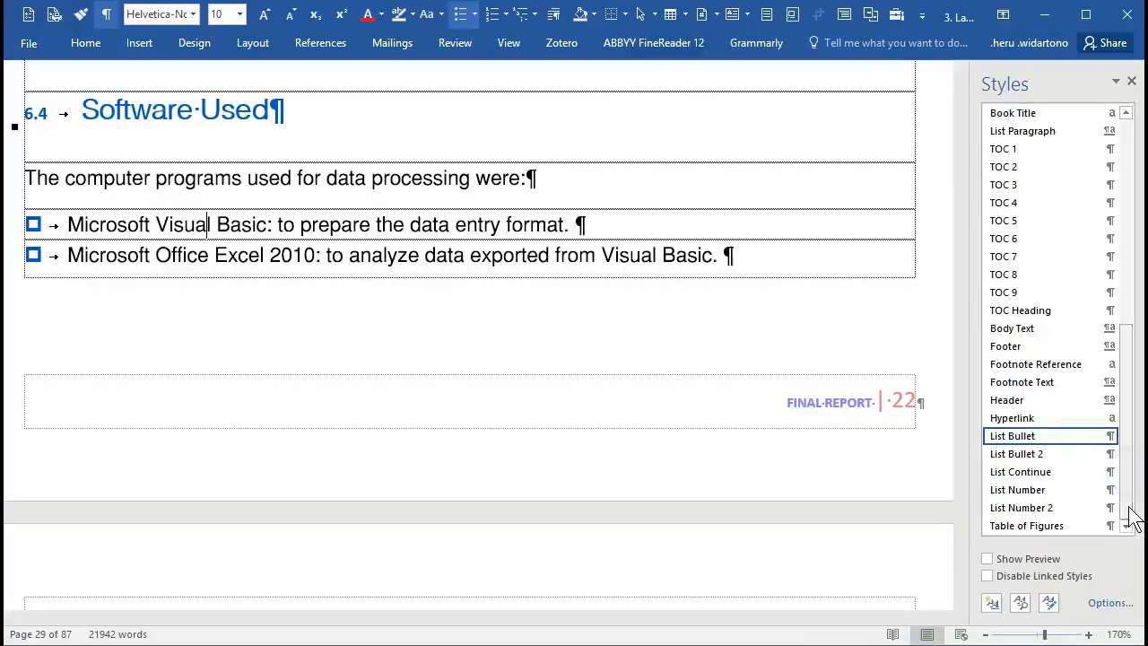
mouse_move(1110, 441)
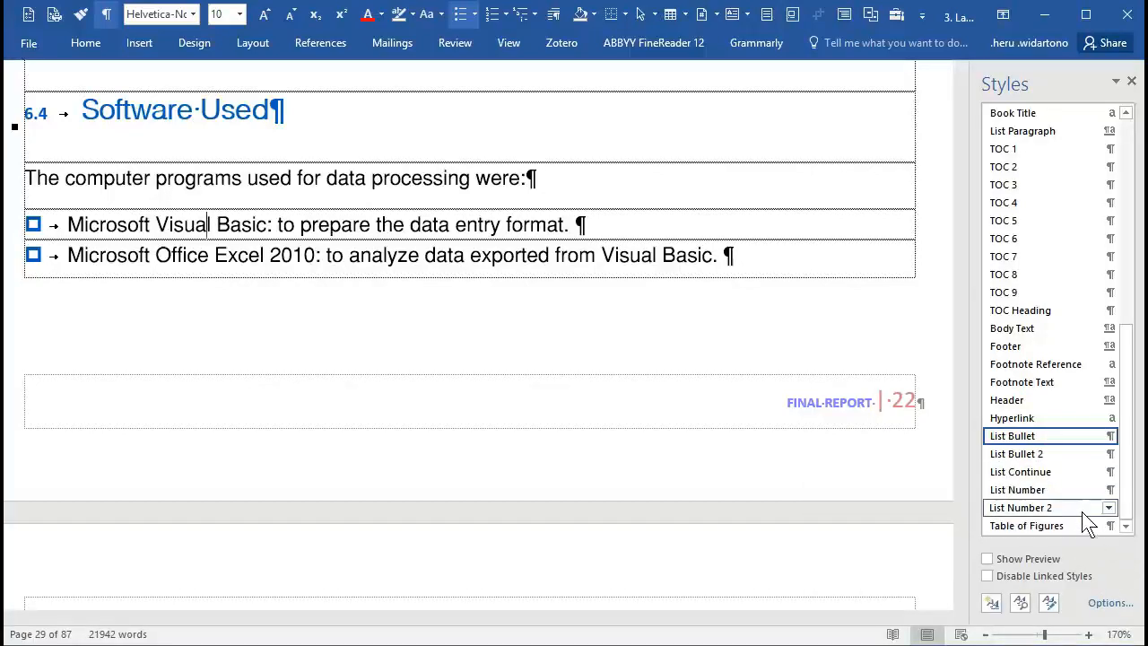
mouse_move(1087, 520)
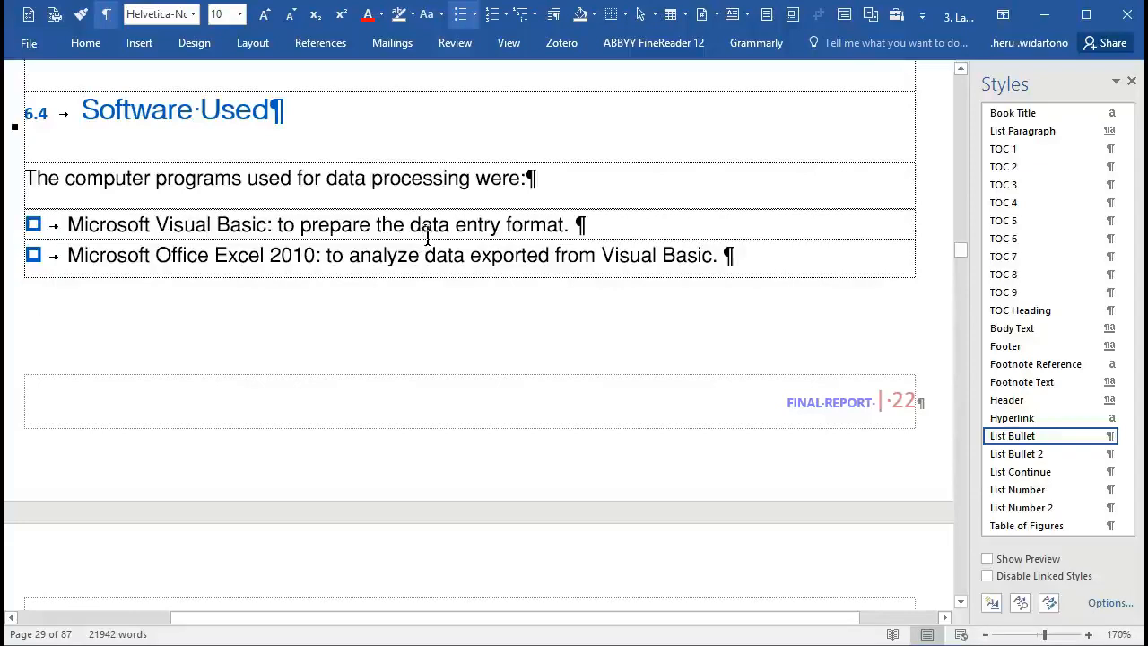
Step: Look over the available bullet and numbering formats for the Microsoft Visual Basic item without applying one
left_click(476, 14)
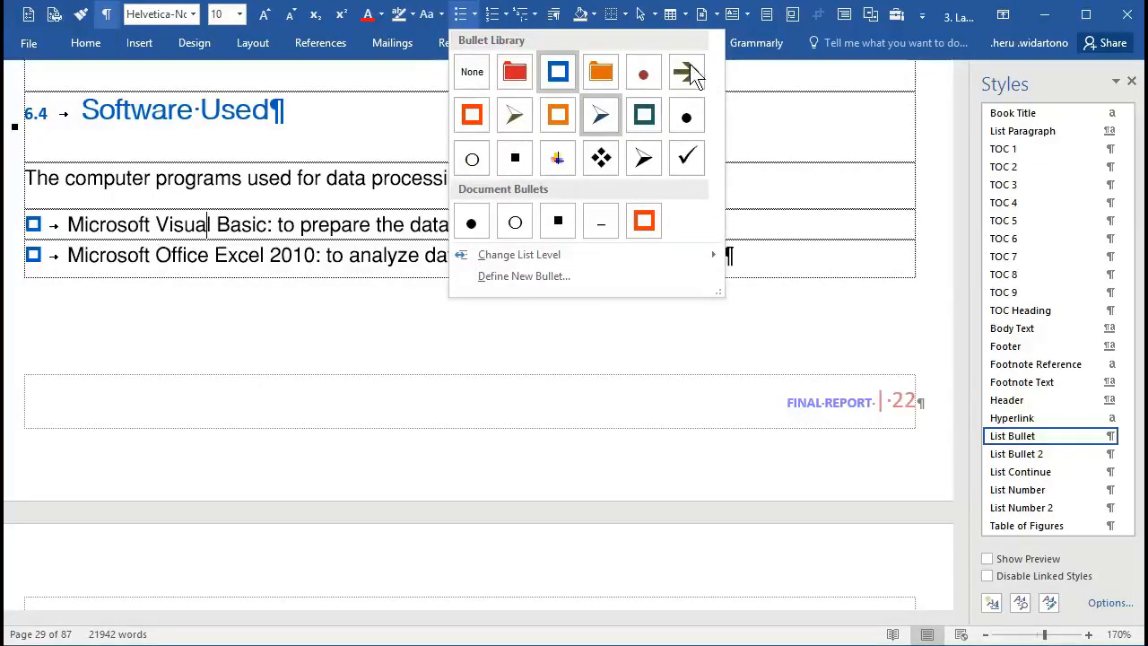
left_click(506, 15)
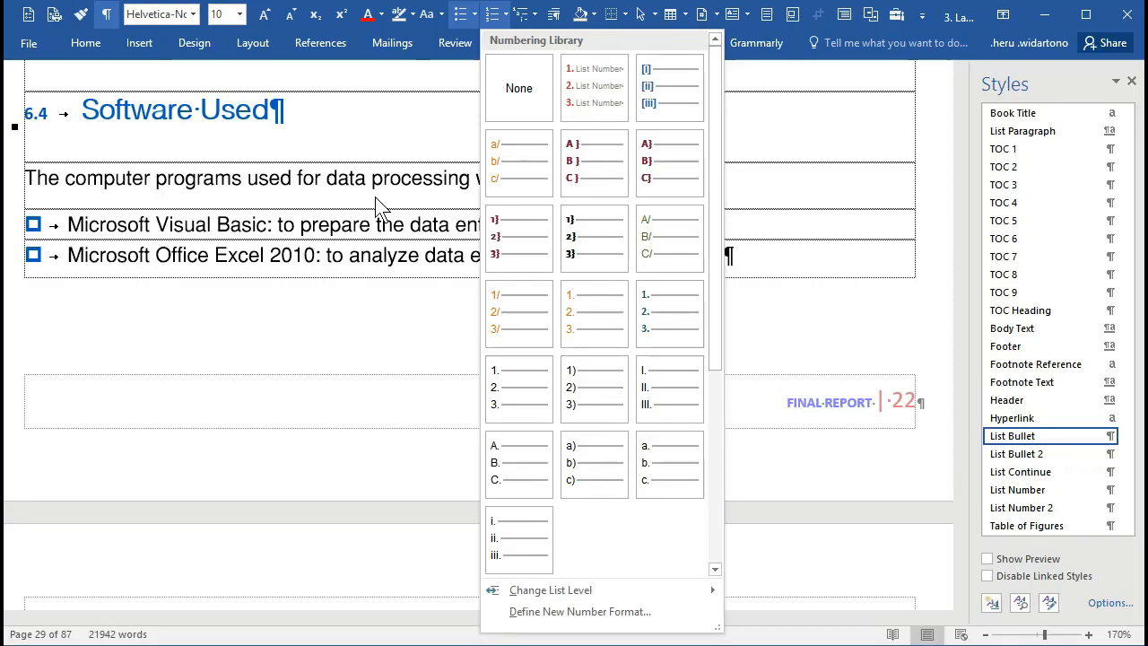
left_click(352, 232)
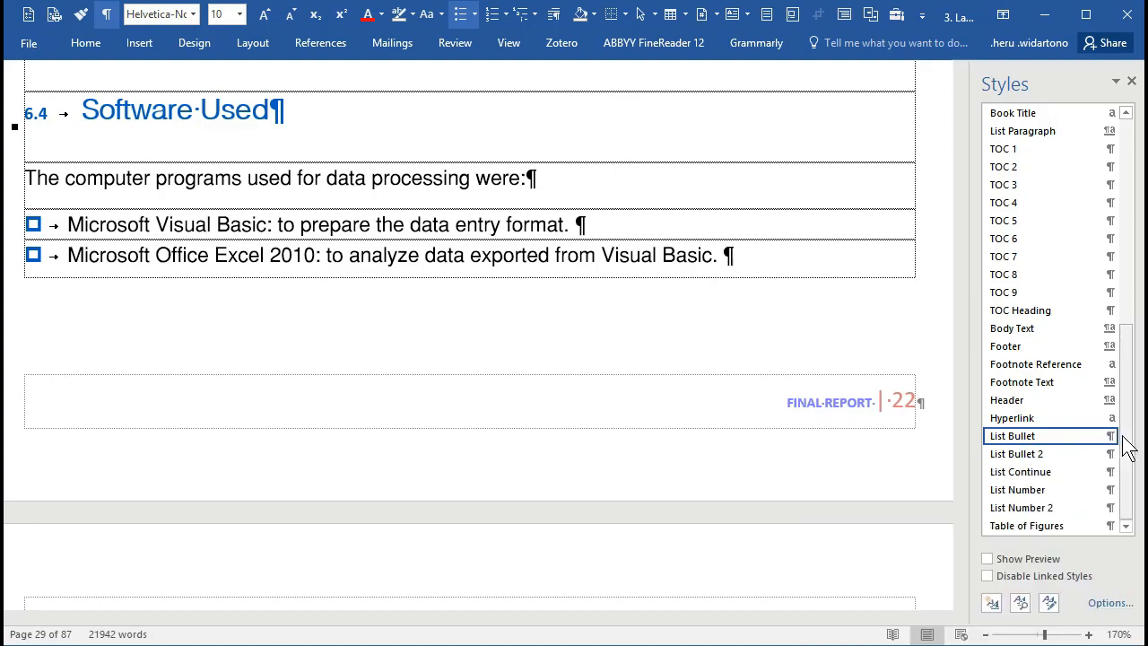
Step: Demote both Software Used bullets to List Bullet 2, with the Microsoft Office Excel 2010 item one level further to List Bullet 3
scroll(351, 346, "down", 3)
scroll(351, 345, "down", 3)
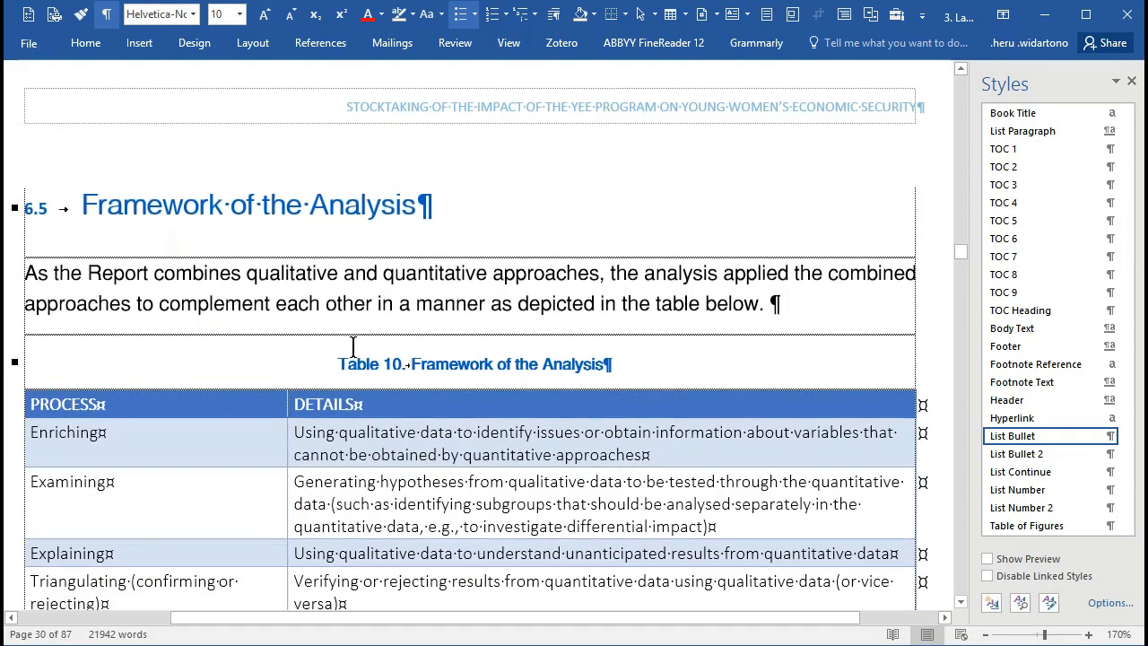
scroll(354, 350, "up", 9)
left_click(195, 151)
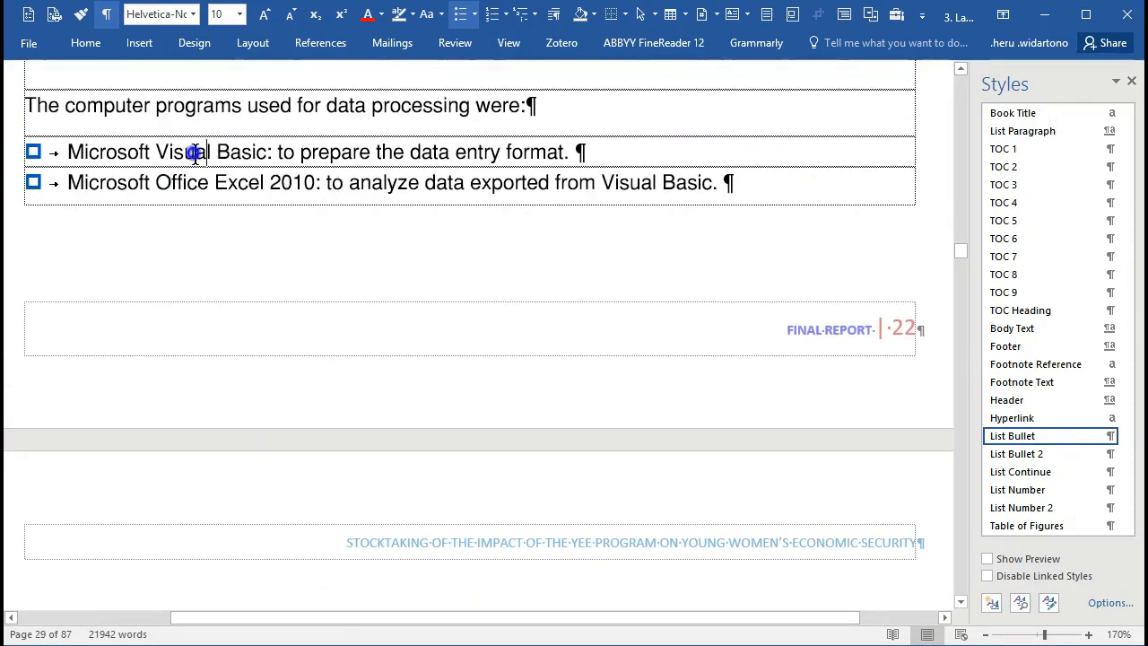
left_click(188, 189)
key("alt+shift+Right")
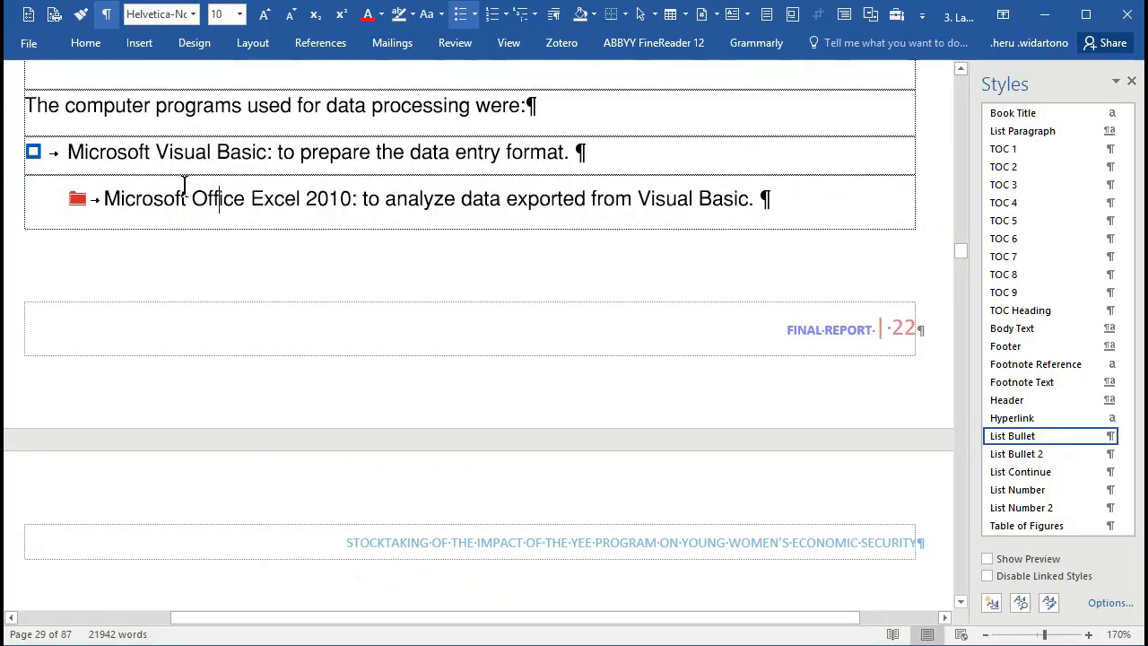
left_click(175, 154)
key("alt+shift+Right")
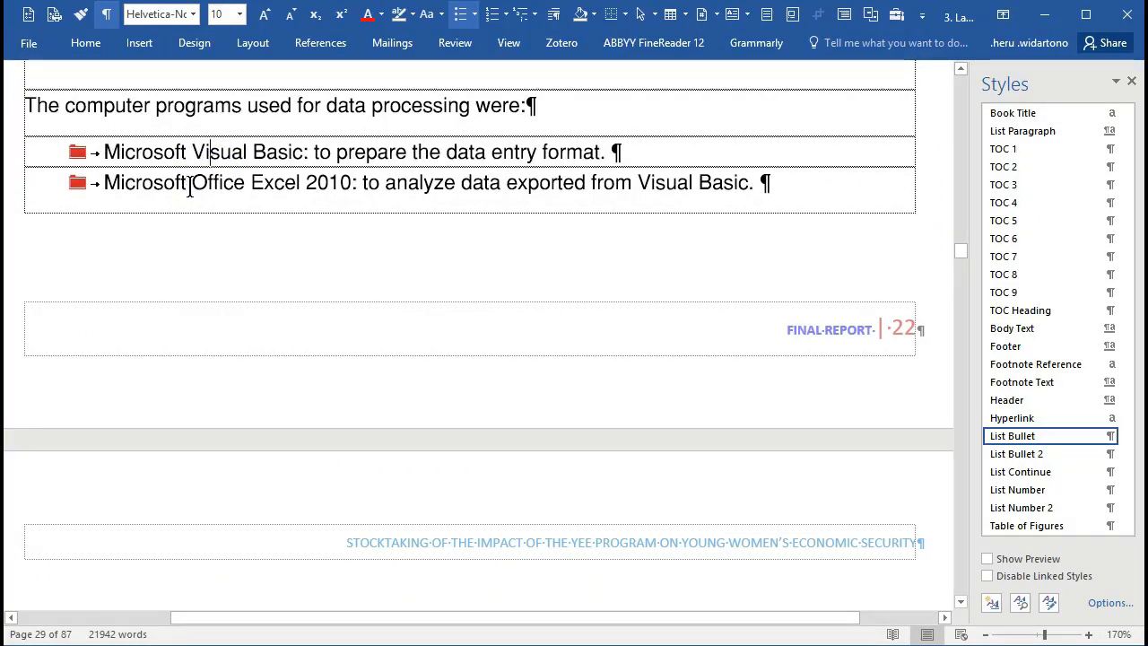
left_click(190, 186)
key("alt+shift+Right")
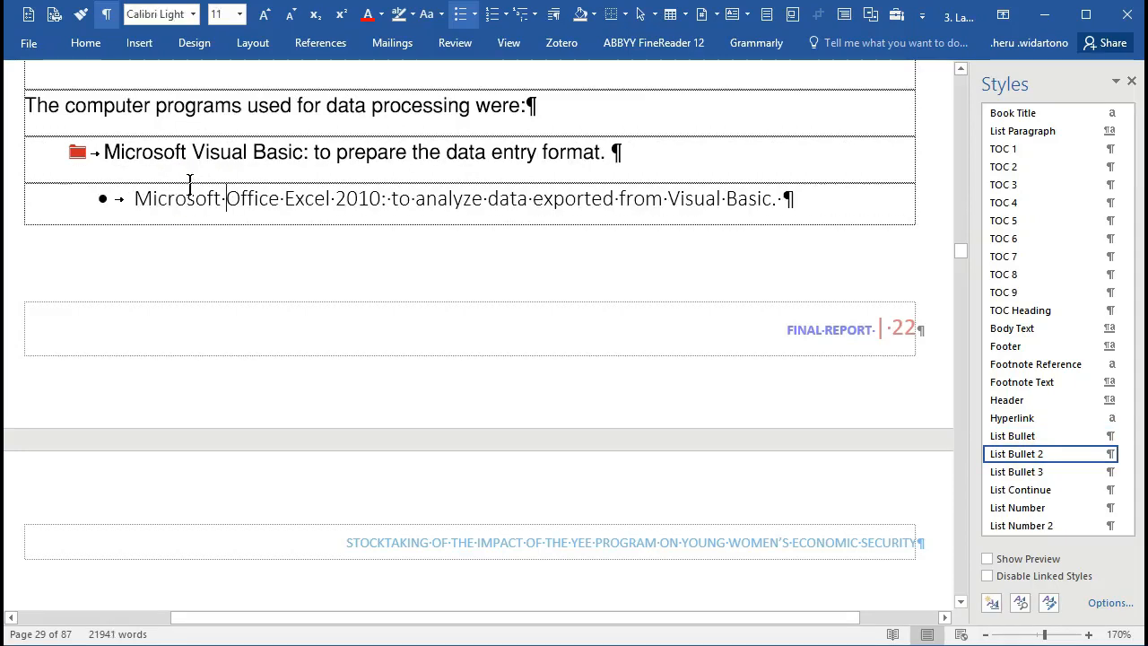
Step: Apply List Number to the Microsoft Visual Basic item and List Number 2 to the Microsoft Office Excel 2010 item
left_click(168, 153)
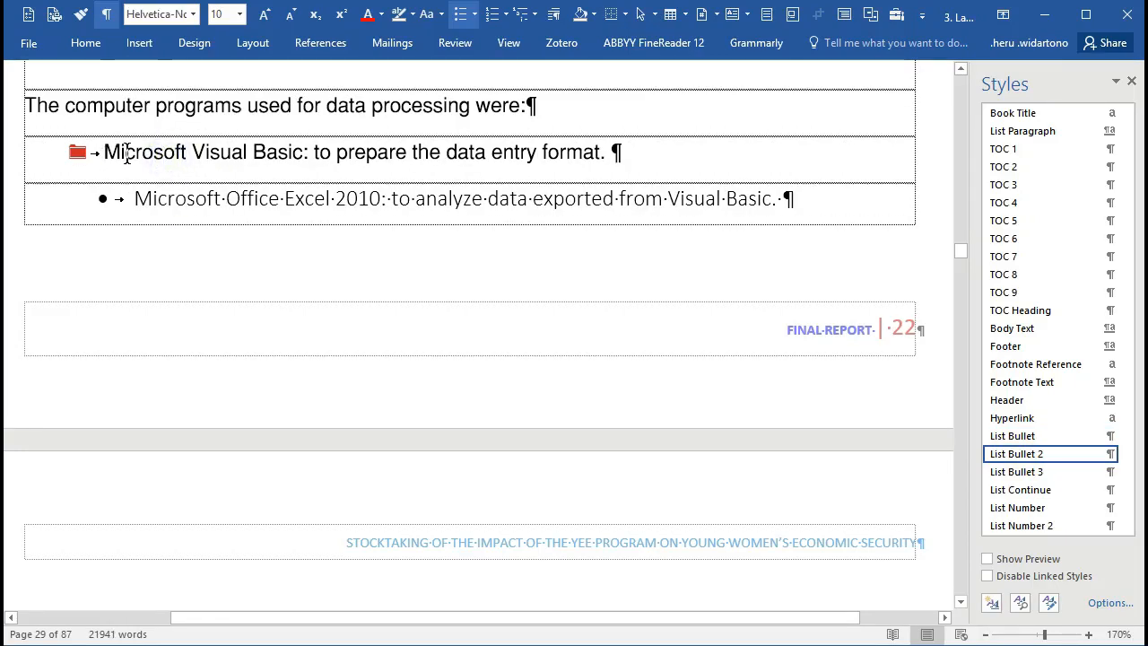
left_click(126, 152)
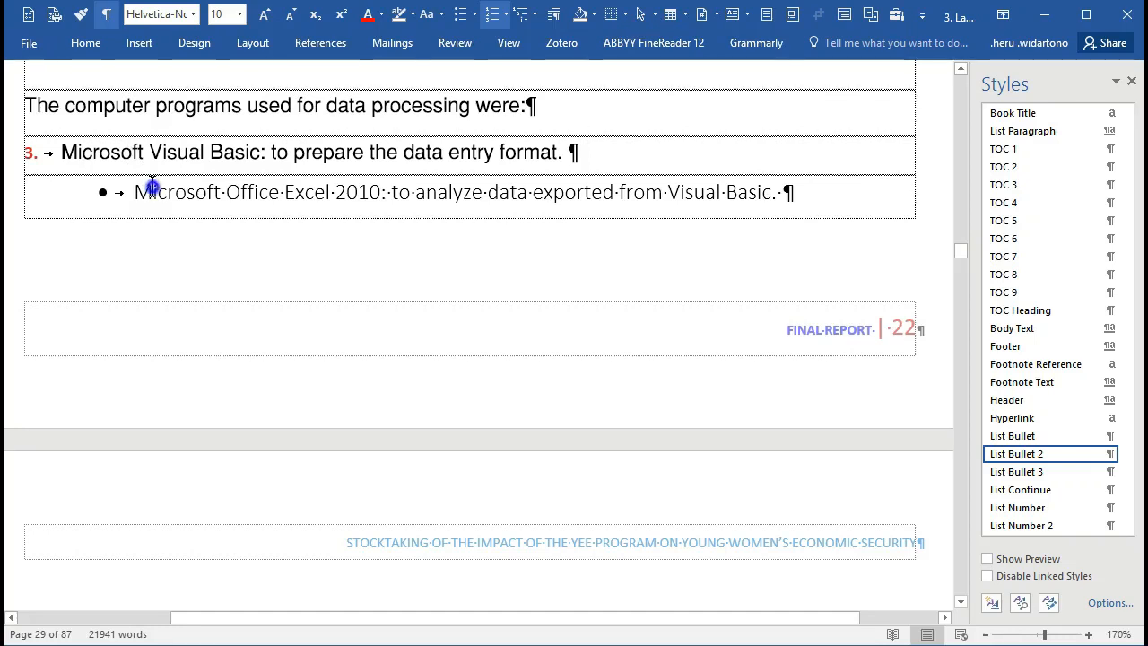
left_click(153, 188)
key("alt+shift+Left")
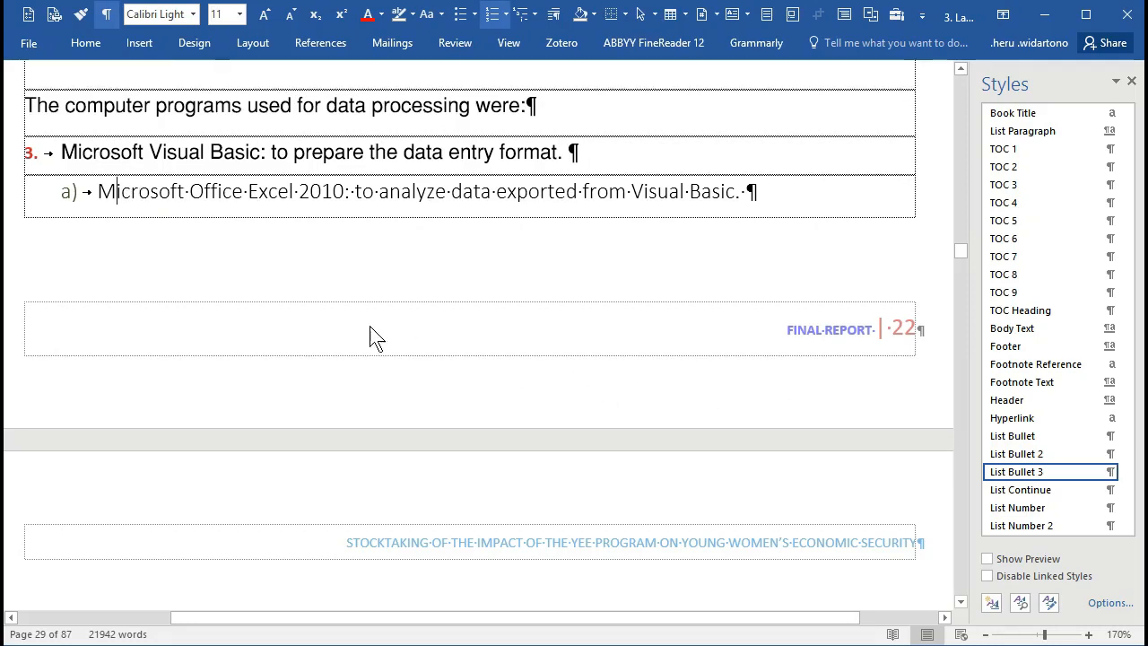
Step: Switch to the Shortcut keys document and review the shortcuts for the List Bullet, List Number and List Continue styles
key("alt+Tab")
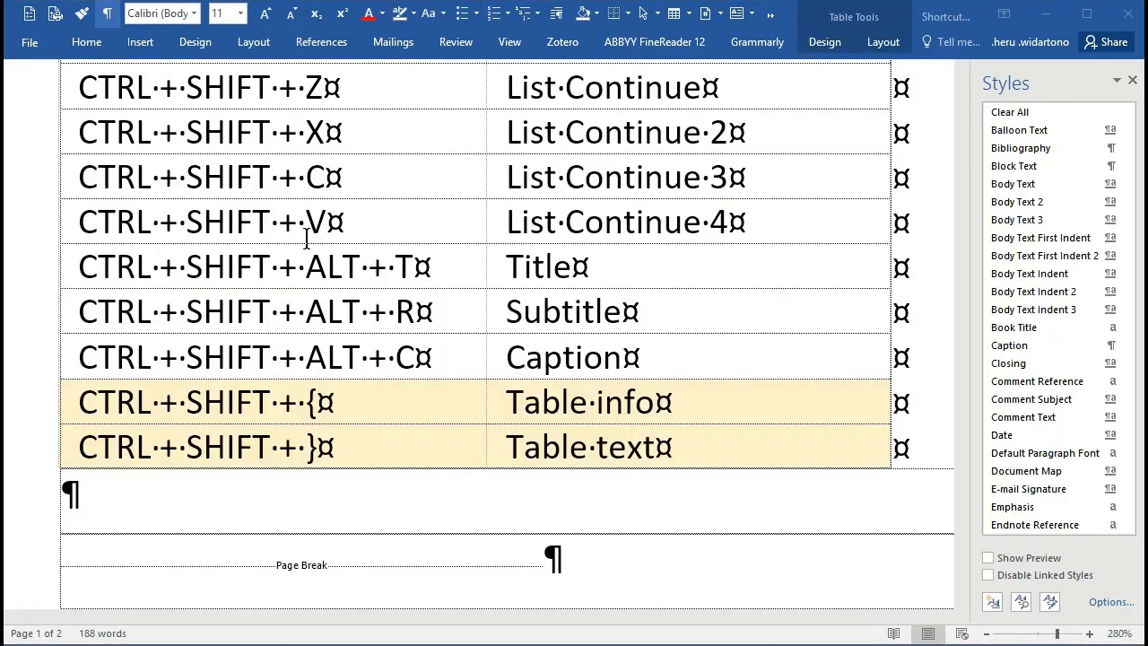
scroll(376, 285, "up", 3)
scroll(376, 284, "up", 5)
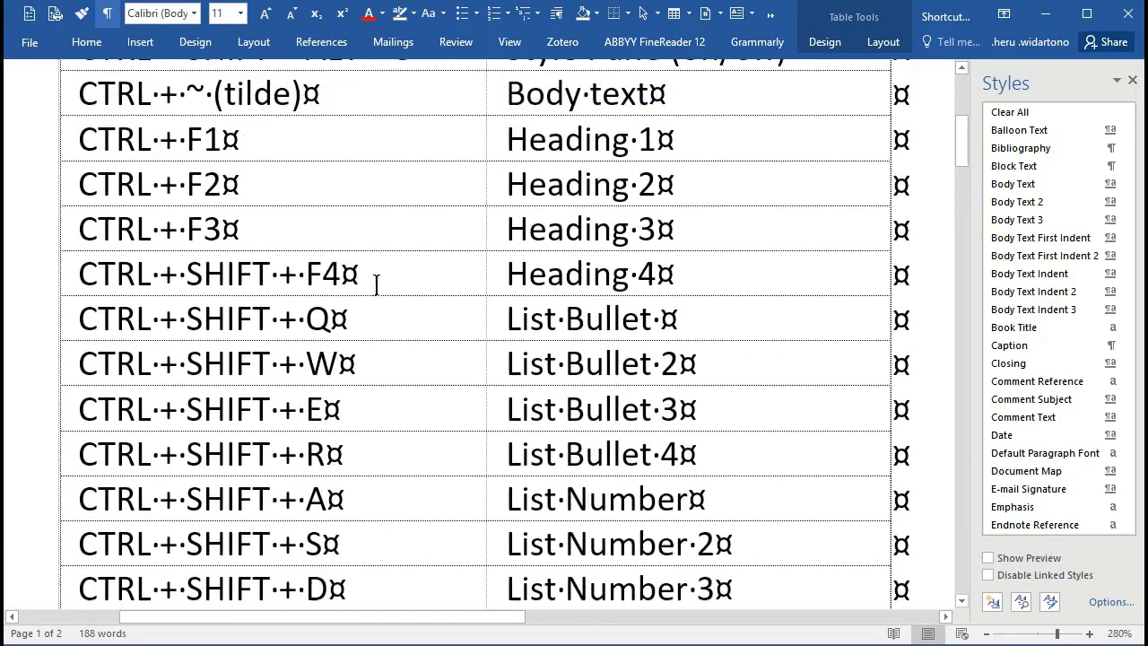
scroll(376, 285, "down", 3)
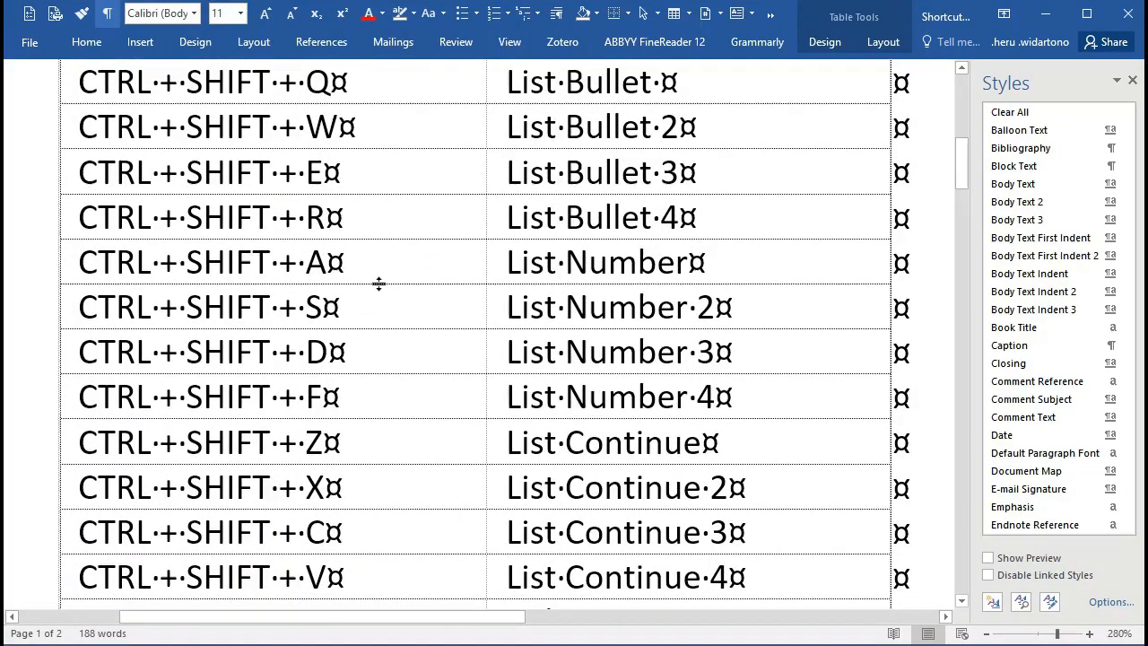
scroll(643, 237, "up", 2)
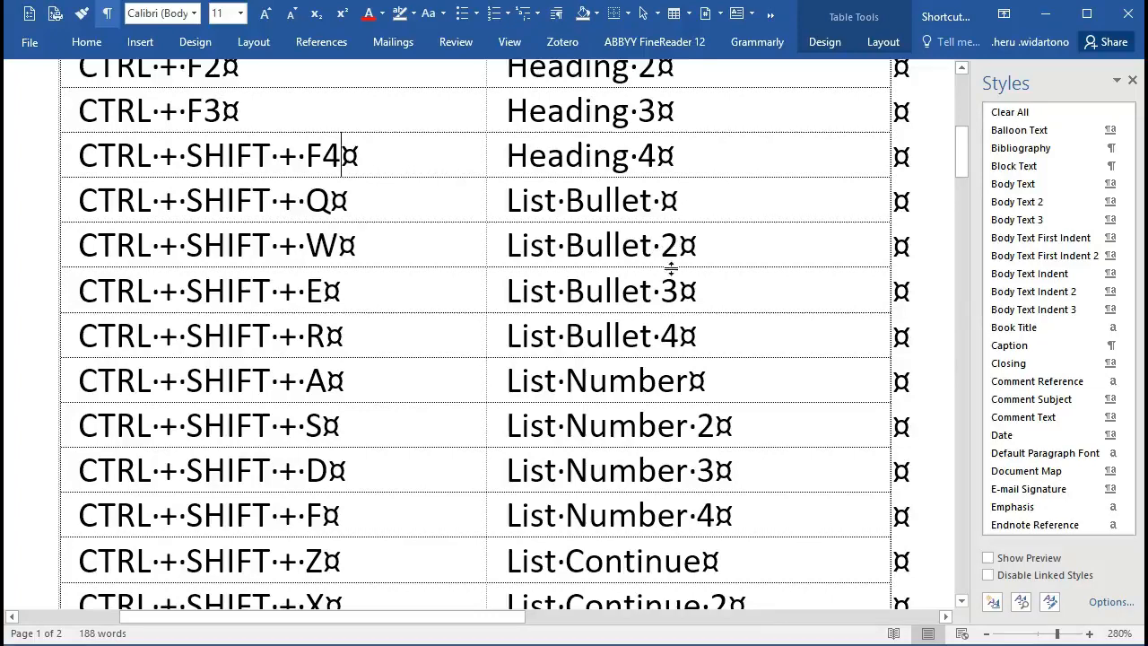
scroll(682, 310, "down", 3)
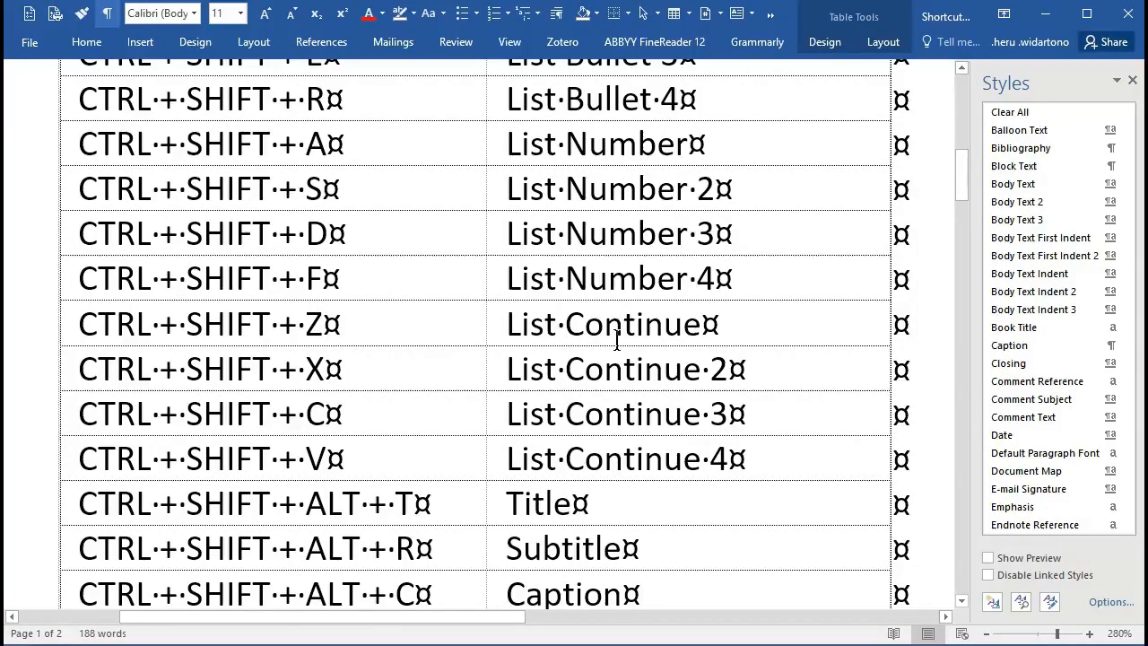
Step: Back in the report, apply List Continue to the Microsoft Office Excel 2010 item and List Bullet to the Microsoft Visual Basic item
key("alt+Tab")
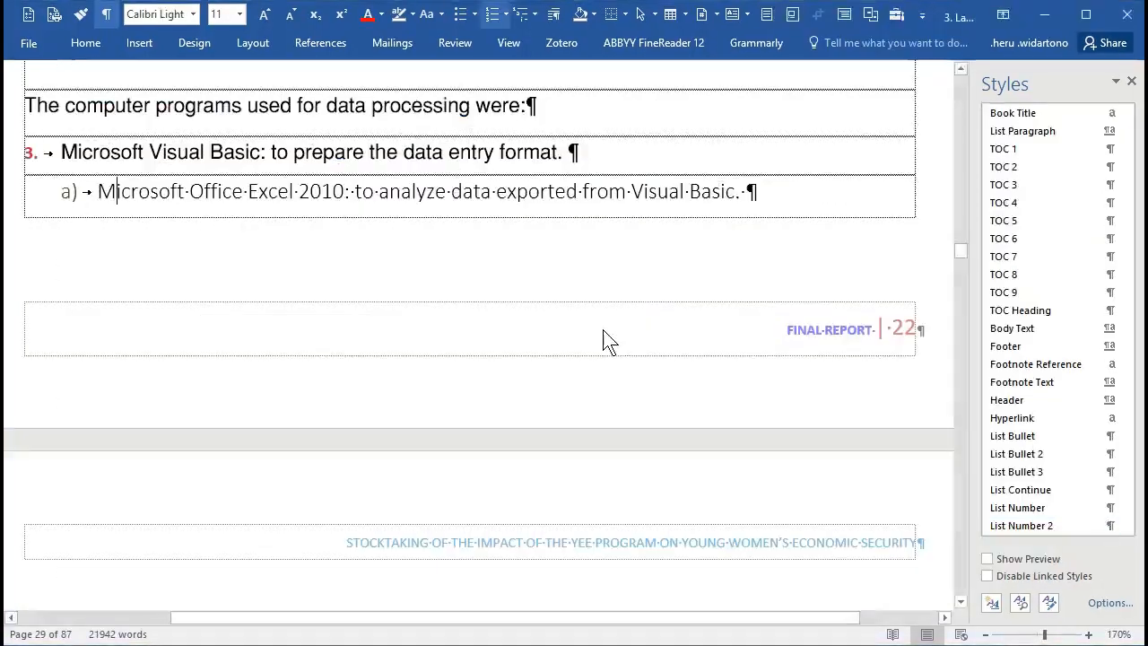
left_click(130, 151)
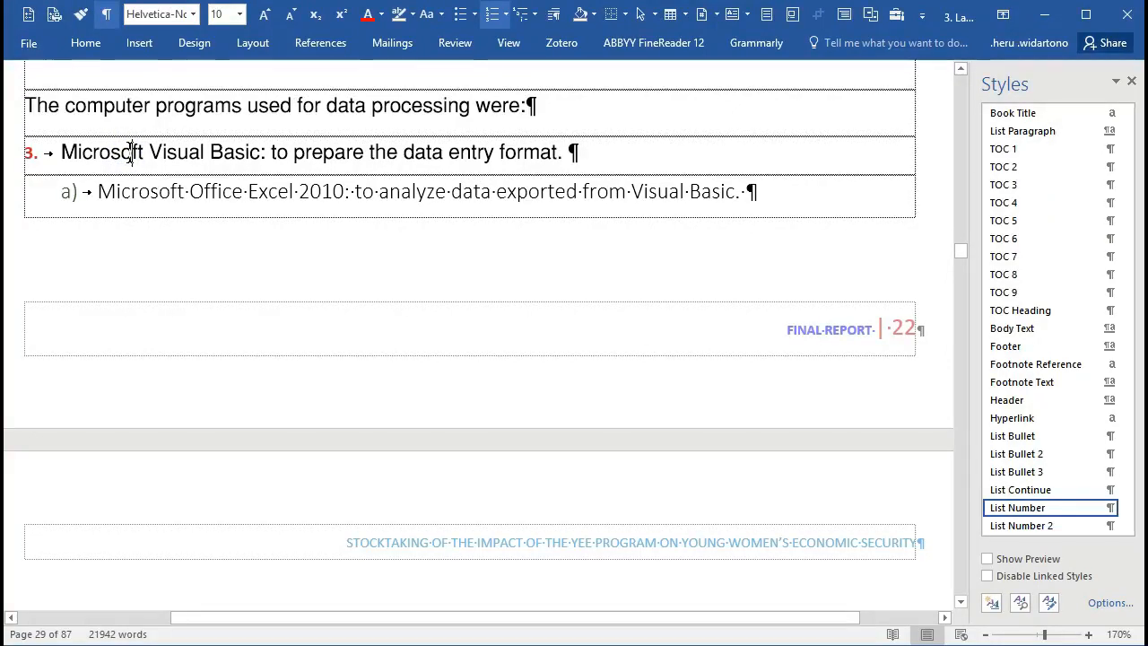
left_click(128, 193)
key("ctrl+q")
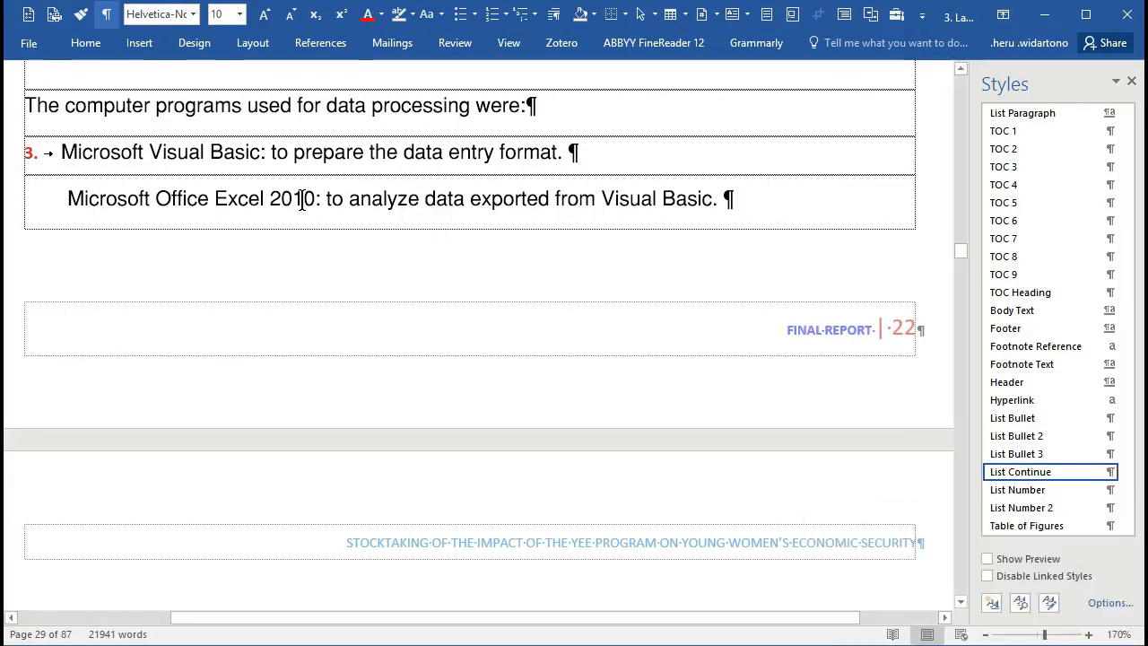
left_click(209, 153)
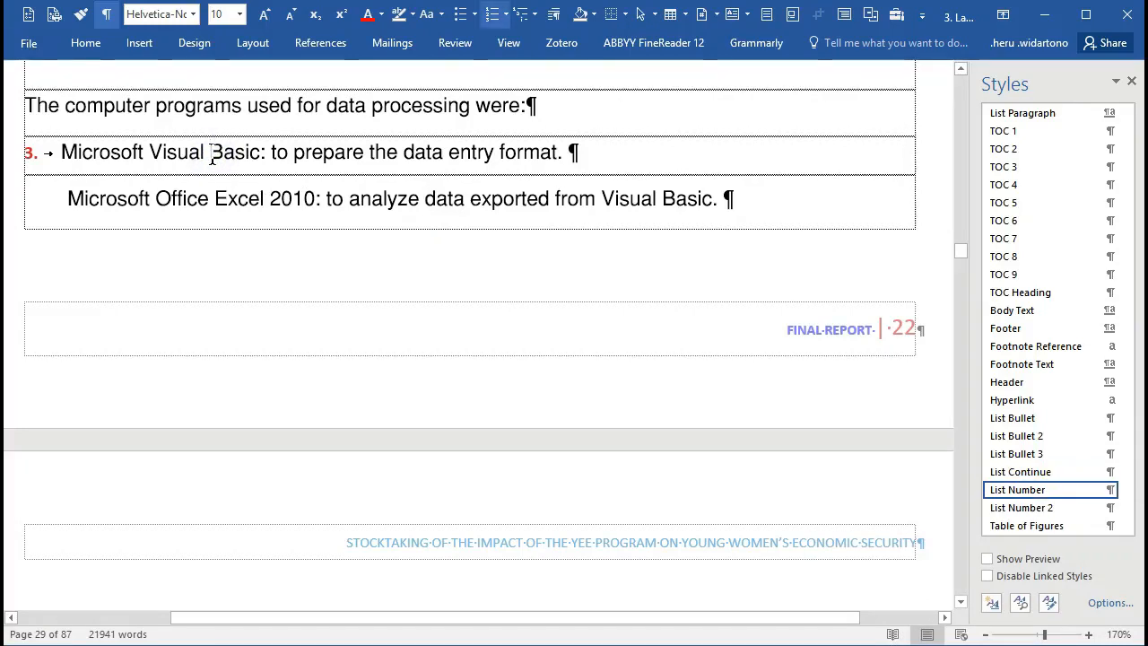
key("F4")
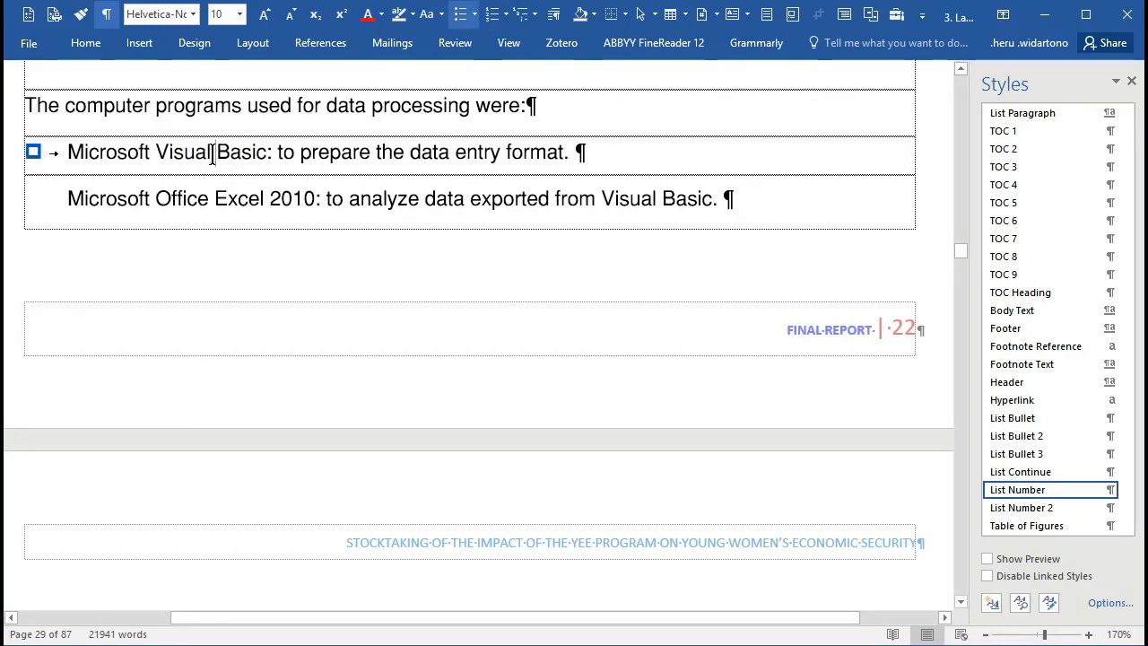
left_click(219, 203)
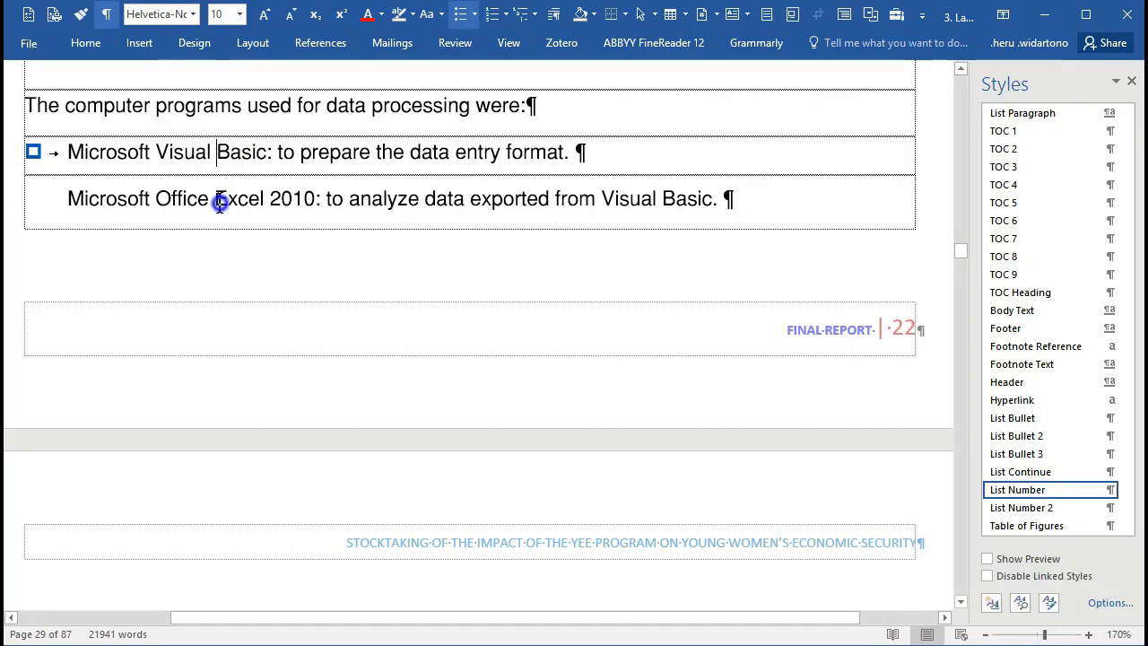
Step: Demote the Microsoft Visual Basic item to List Bullet 2 and change the Microsoft Office Excel 2010 item to List Continue 2
left_click(207, 153)
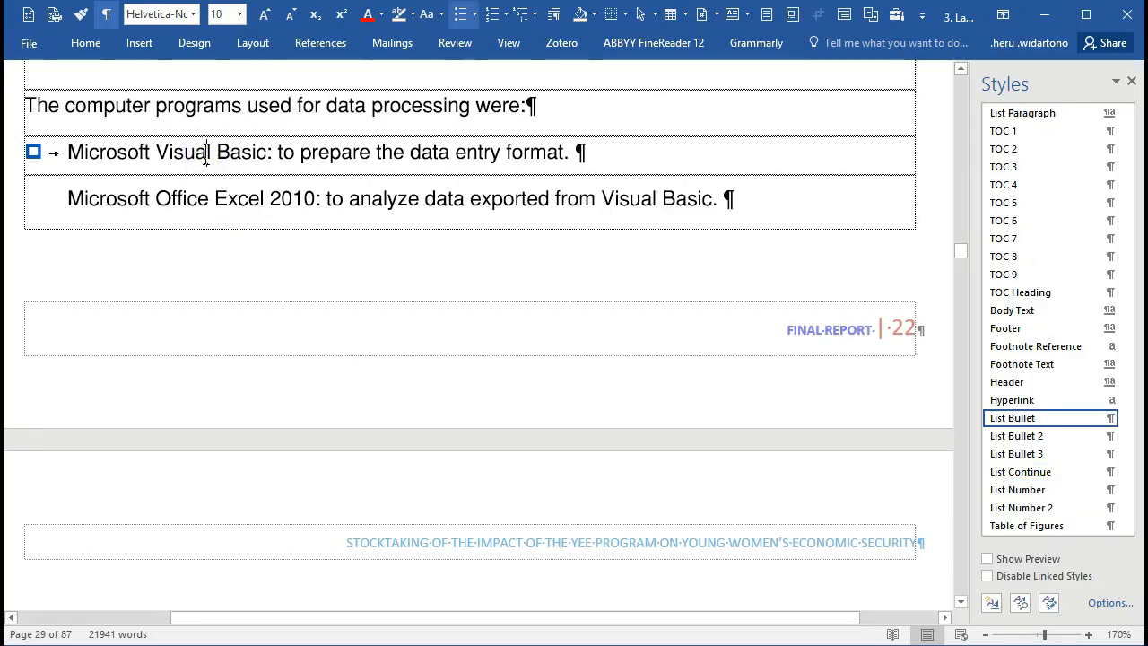
key("F4")
left_click(230, 198)
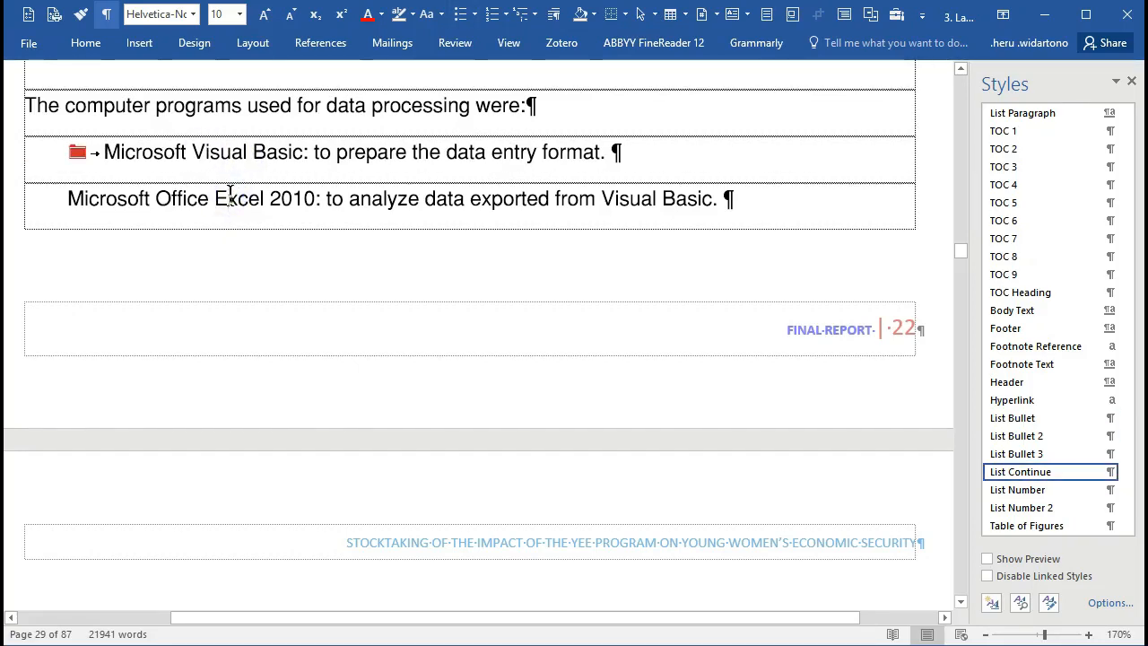
key("alt+shift+Right")
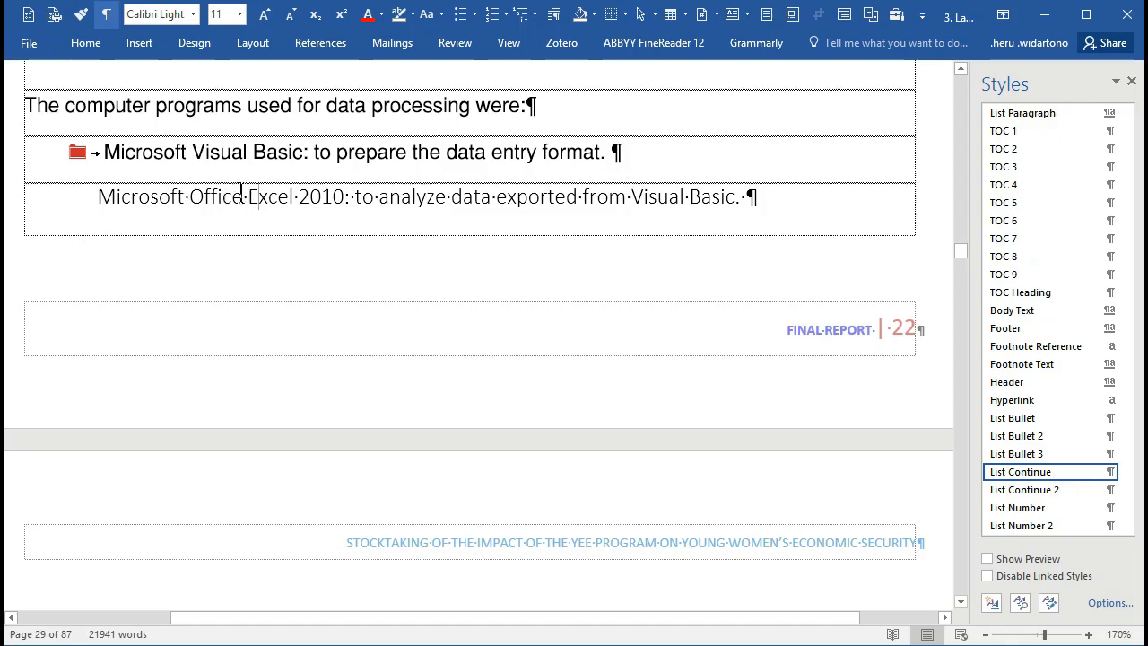
Step: Switch to the 17.04.17_PROSEDUR OPERASIONAL STANDARD document and look through its title, flowcharts and numbered SOP sections
key("alt+Tab")
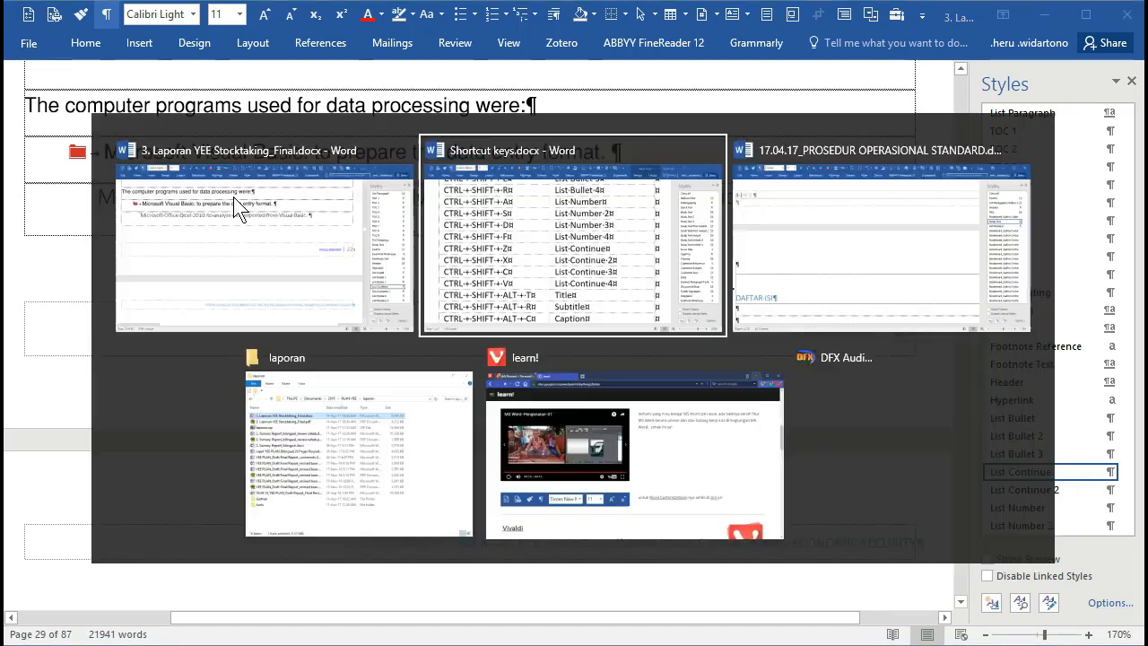
scroll(512, 257, "down", 5)
key("alt+Tab")
key("Tab")
key("Tab")
key("Tab")
key("Tab")
key("Tab")
key("Tab")
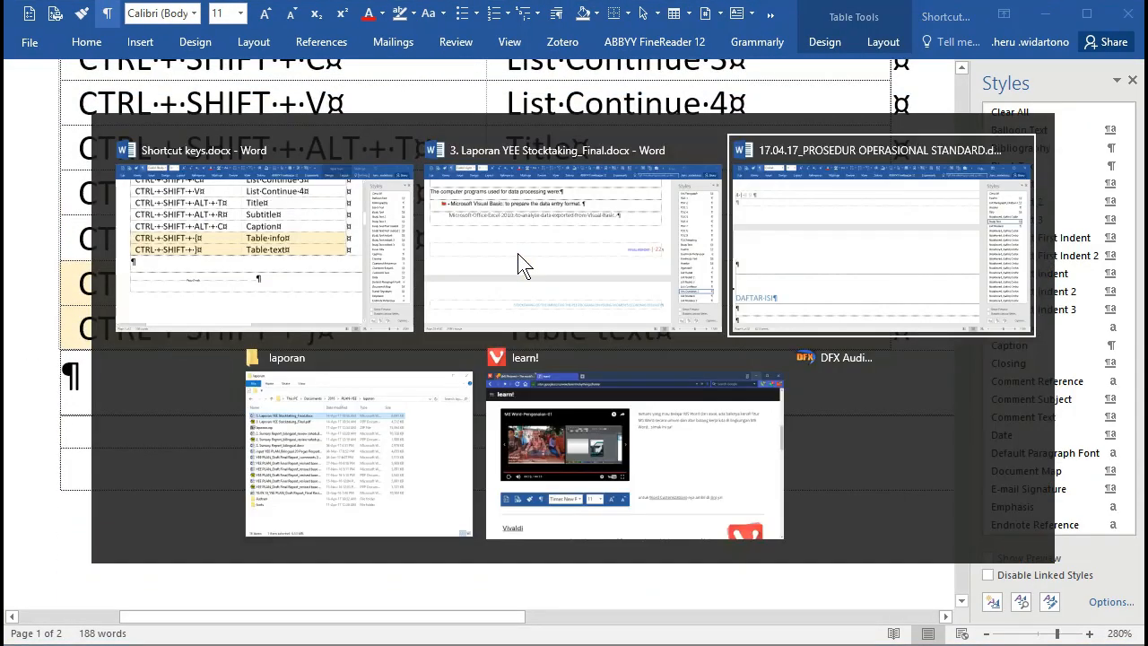
key("alt+Tab")
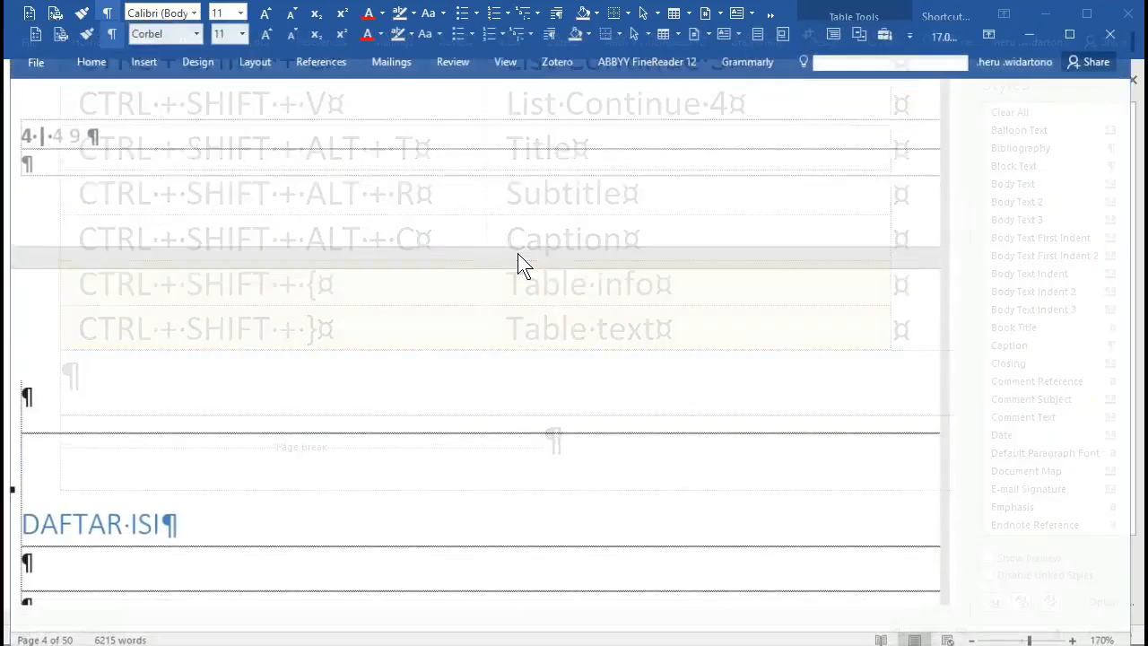
scroll(517, 254, "down", 10)
scroll(517, 254, "down", 3)
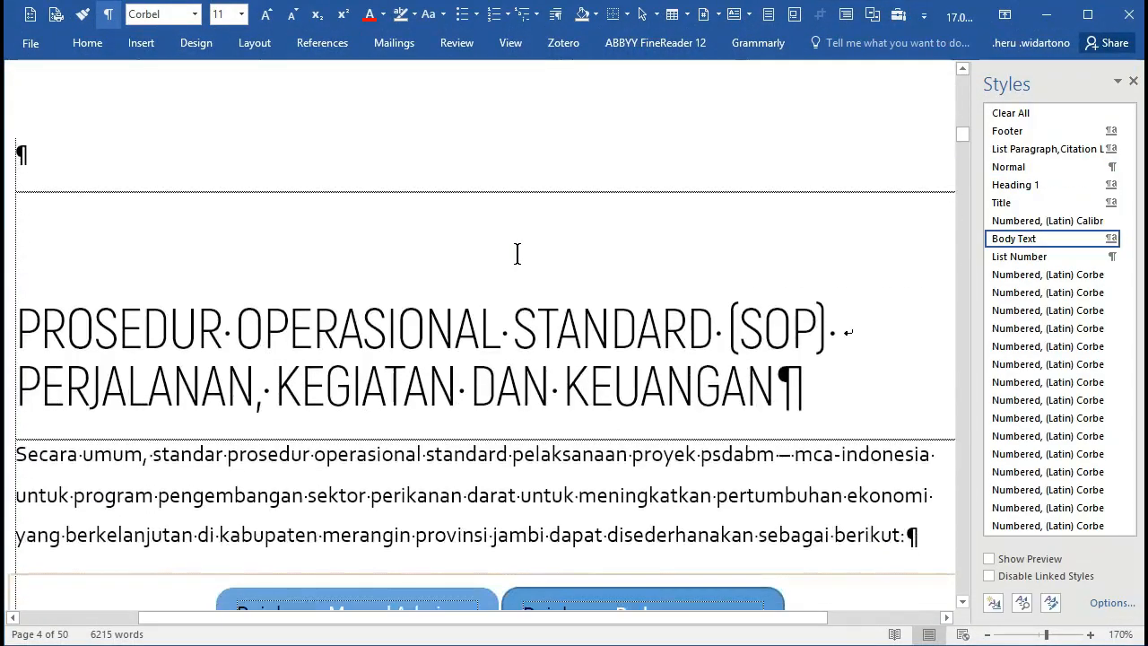
scroll(517, 254, "down", 4, "ctrl")
scroll(517, 253, "up", 3)
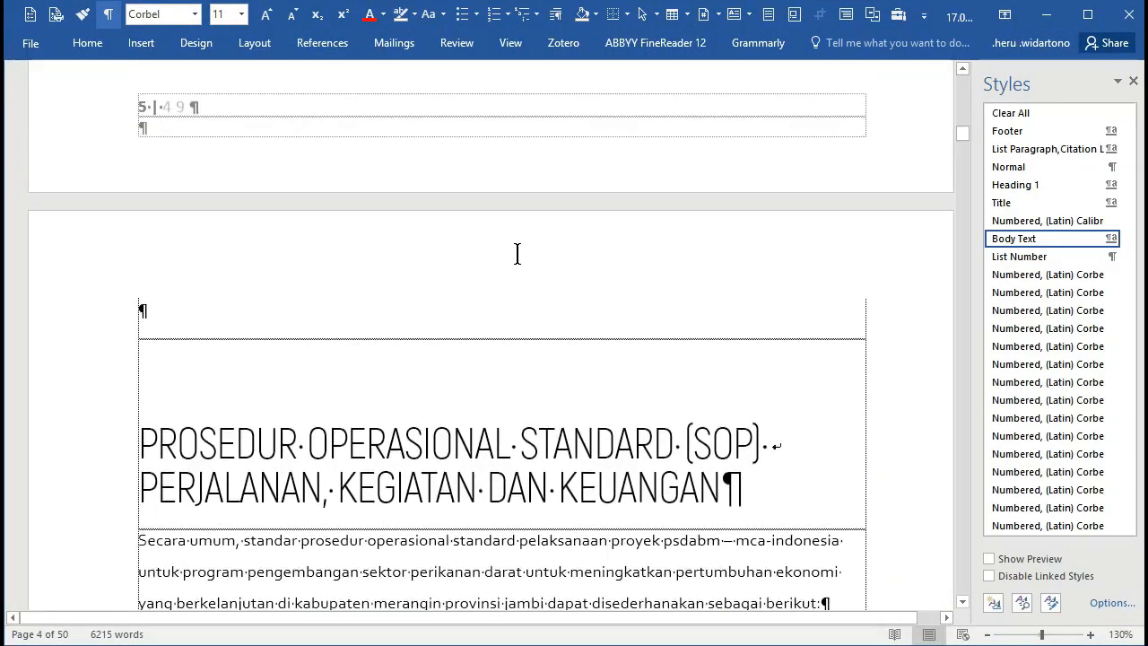
scroll(517, 254, "down", 12)
scroll(517, 253, "down", 1)
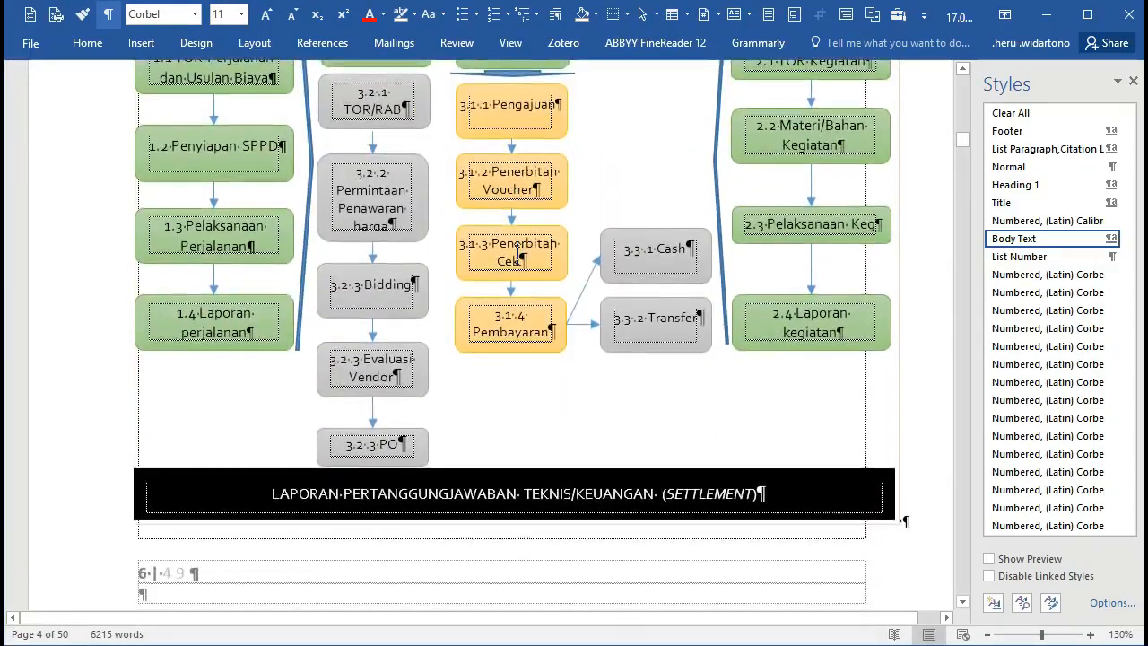
left_click(517, 254)
scroll(518, 254, "down", 15)
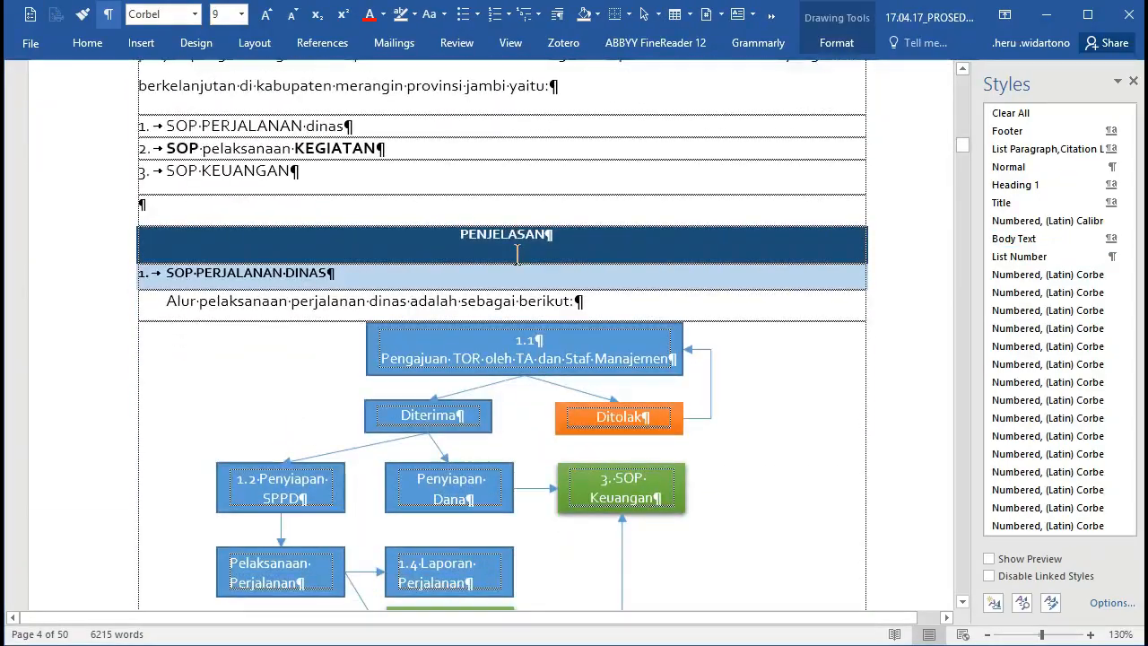
scroll(517, 255, "down", 9)
Step: Return to the Shortcut keys document and review the whole shortcut table, from Style Pane and Body text through the list styles
key("alt+Tab")
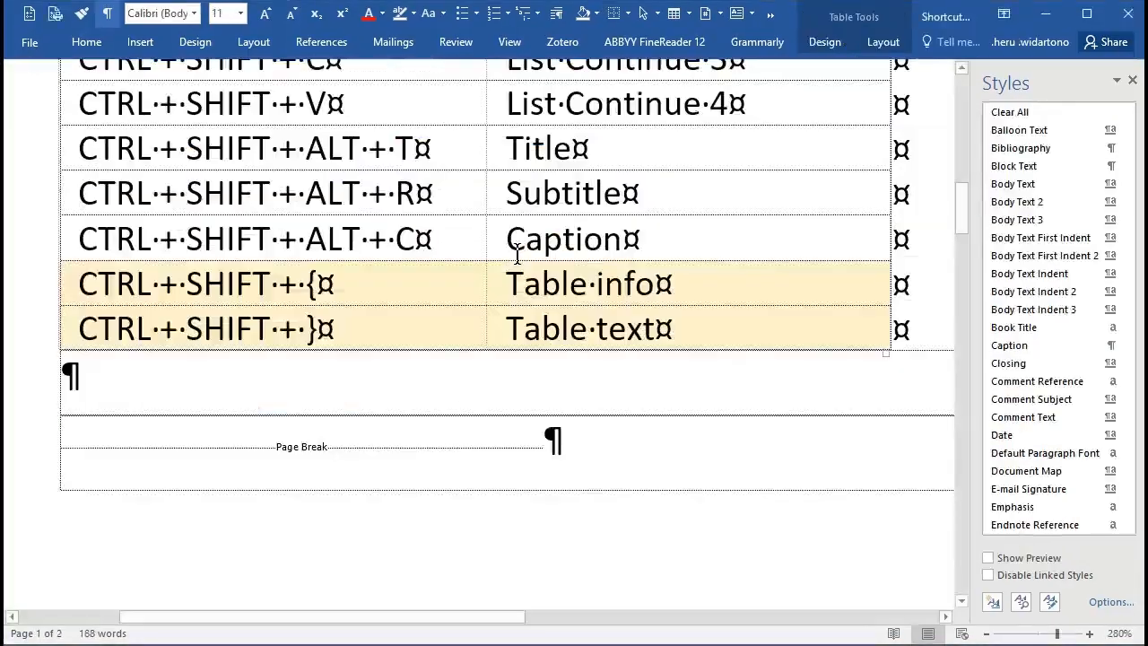
scroll(518, 254, "up", 1)
scroll(518, 254, "up", 3)
scroll(605, 264, "up", 3)
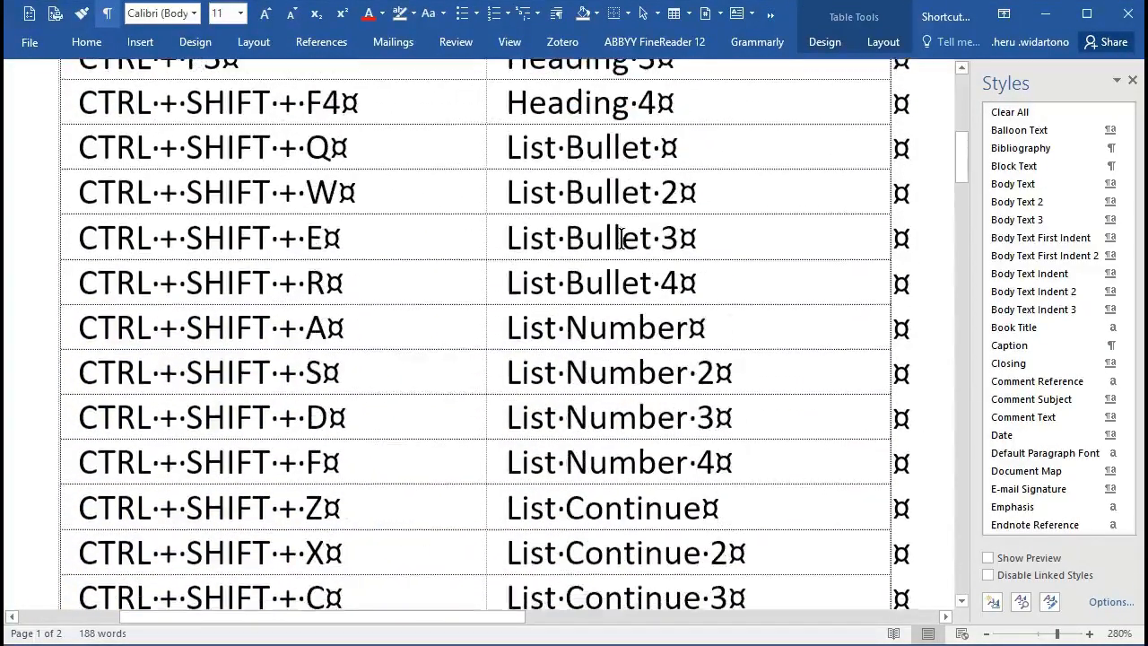
scroll(708, 170, "up", 4)
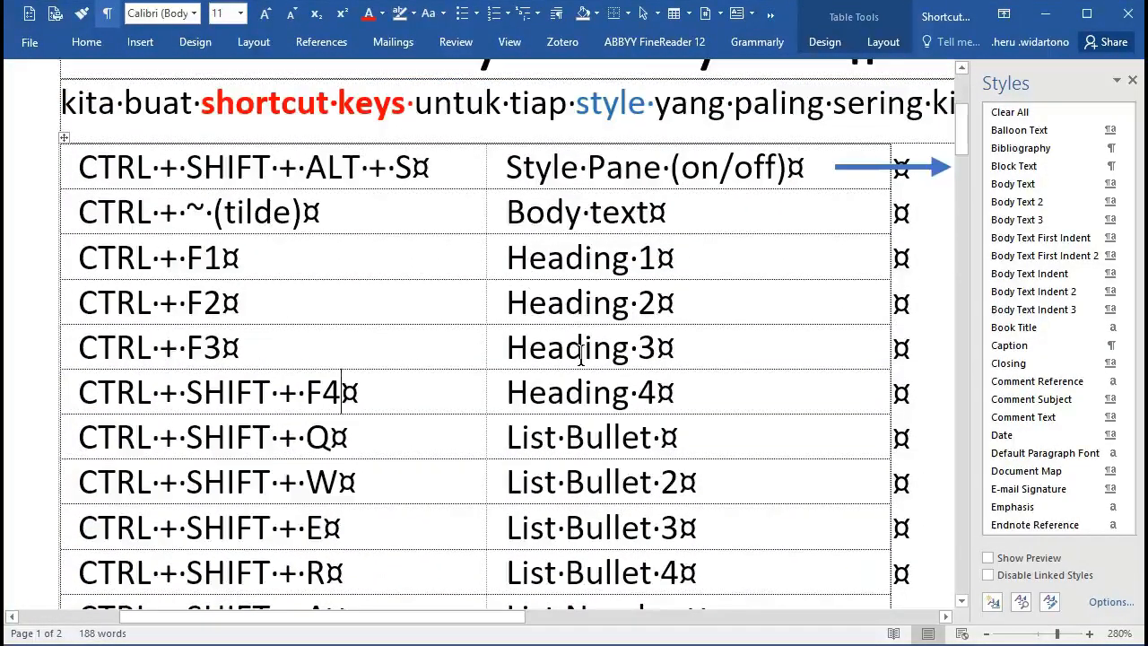
scroll(571, 370, "down", 4)
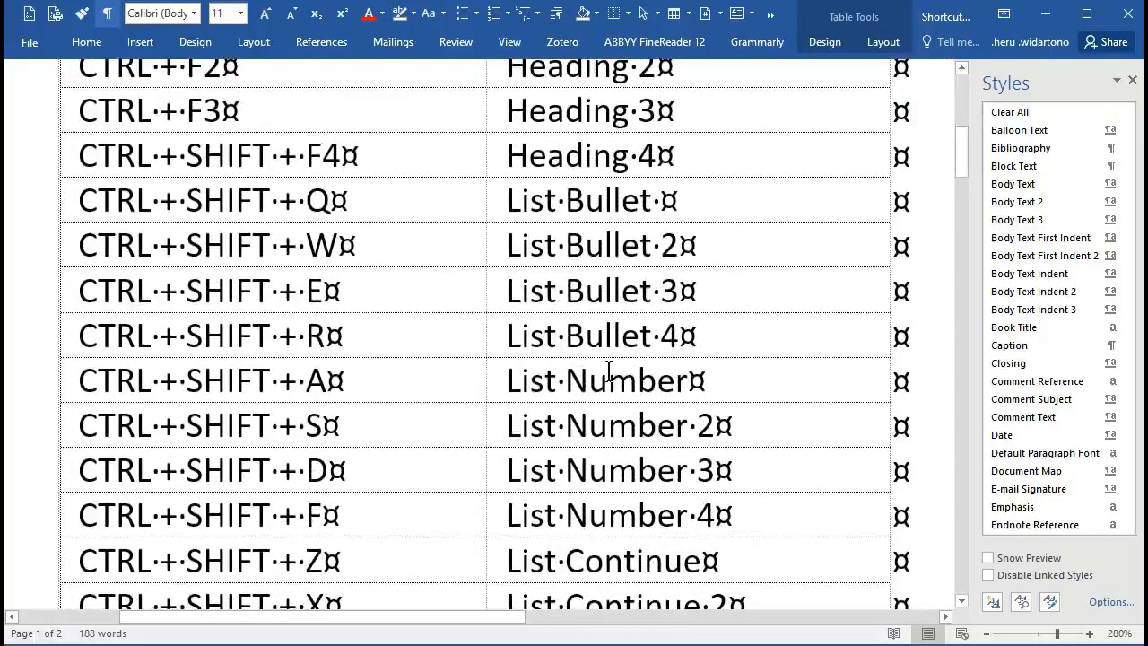
scroll(629, 478, "down", 4)
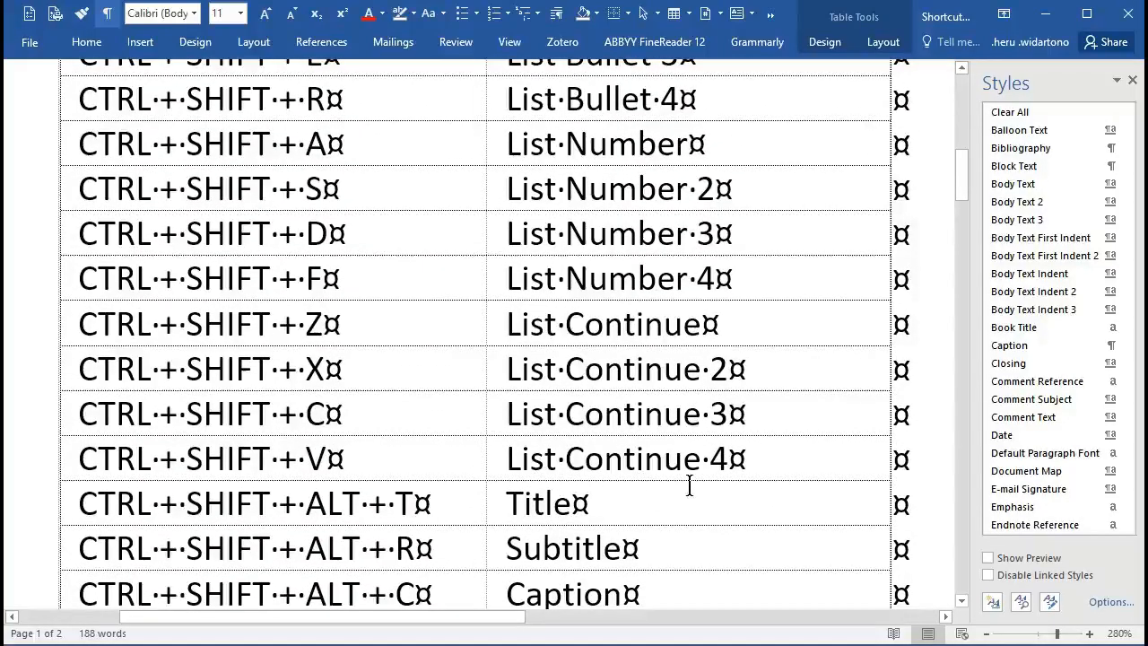
scroll(713, 368, "down", 4)
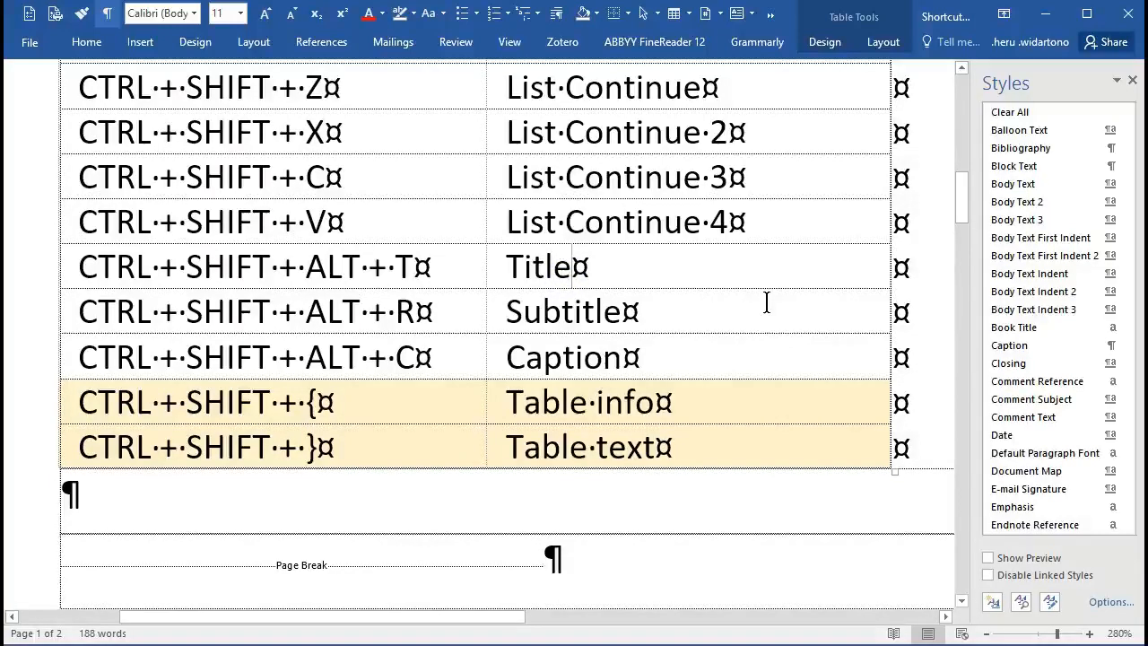
Step: Go through the Subtitle, Caption, Table info and Table text rows of the shortcut table
left_click(563, 309)
left_click(596, 359)
left_click(661, 403)
left_click(677, 437)
left_click(622, 403)
Step: Switch to the Laporan YEE Stocktaking_Final report and inspect Table 9's caption and the small-text paragraph beneath the table in section 6.3
key("alt+Tab")
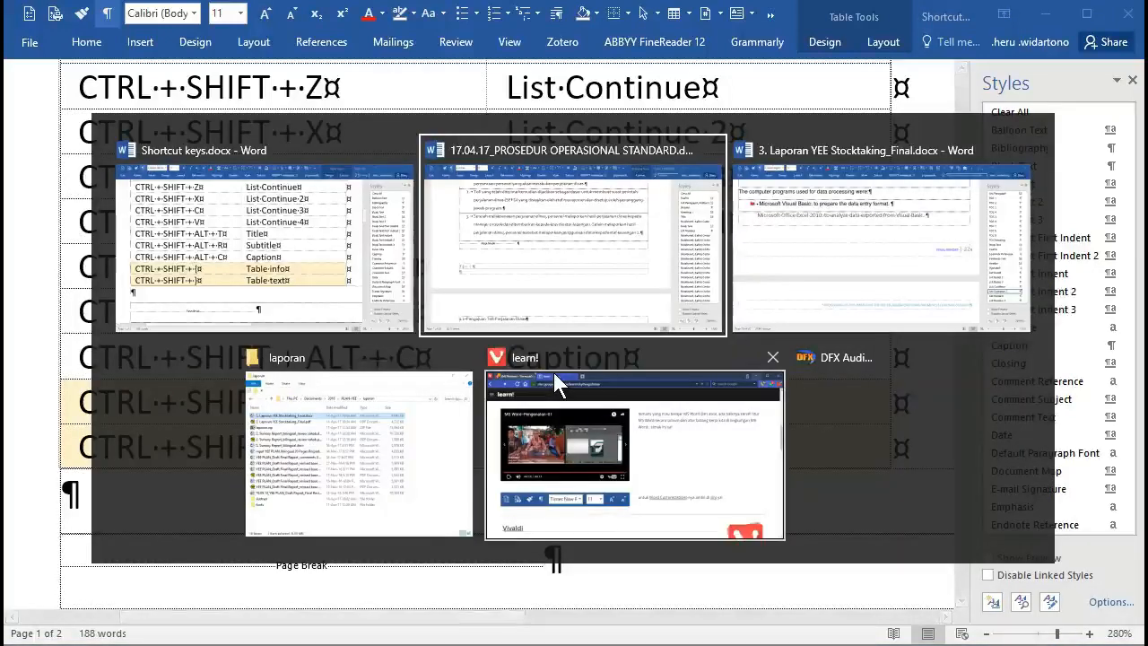
key("alt+Tab")
scroll(469, 333, "up", 7)
scroll(467, 344, "up", 3)
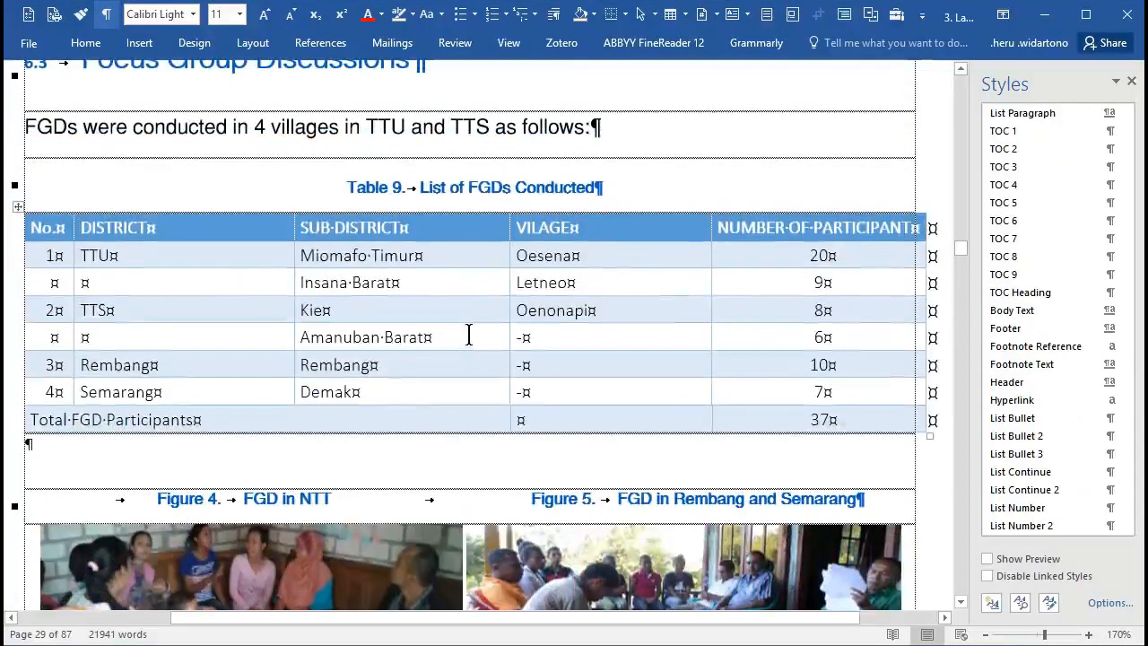
left_click(39, 443)
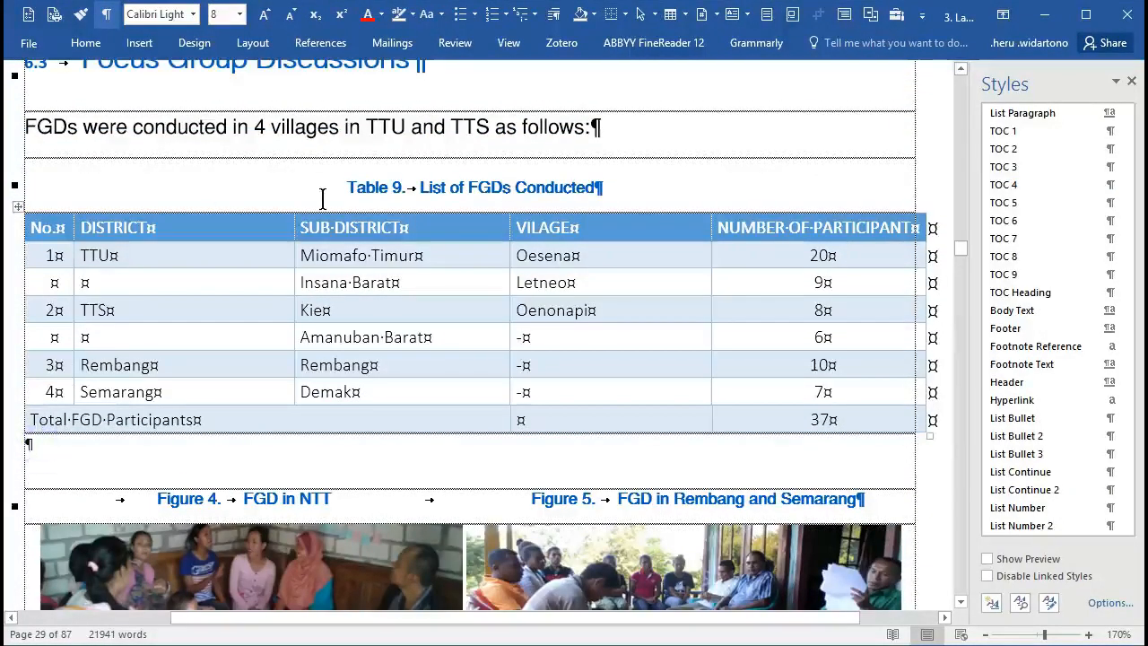
left_click(423, 190)
Step: Enter a two-line placeholder note starting with "Catatan:" directly below Table 9, followed by a blank paragraph in the report's body text formatting
left_click(81, 450)
type("Cata")
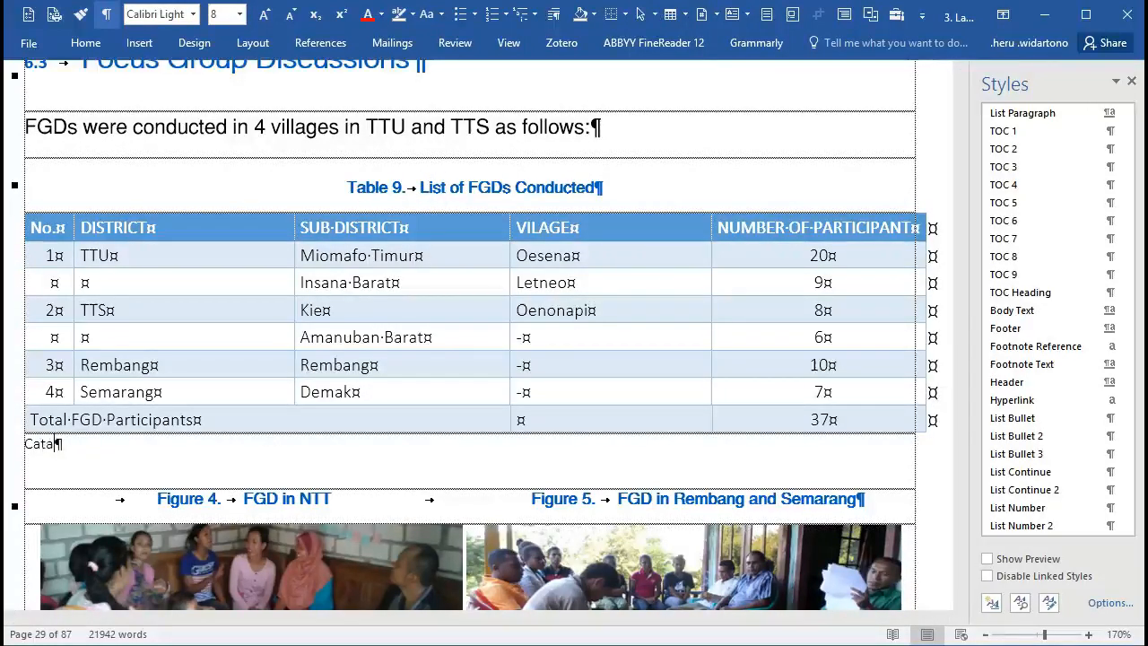
type("tan: alksjd lkajsdlkajsdlkajsdla")
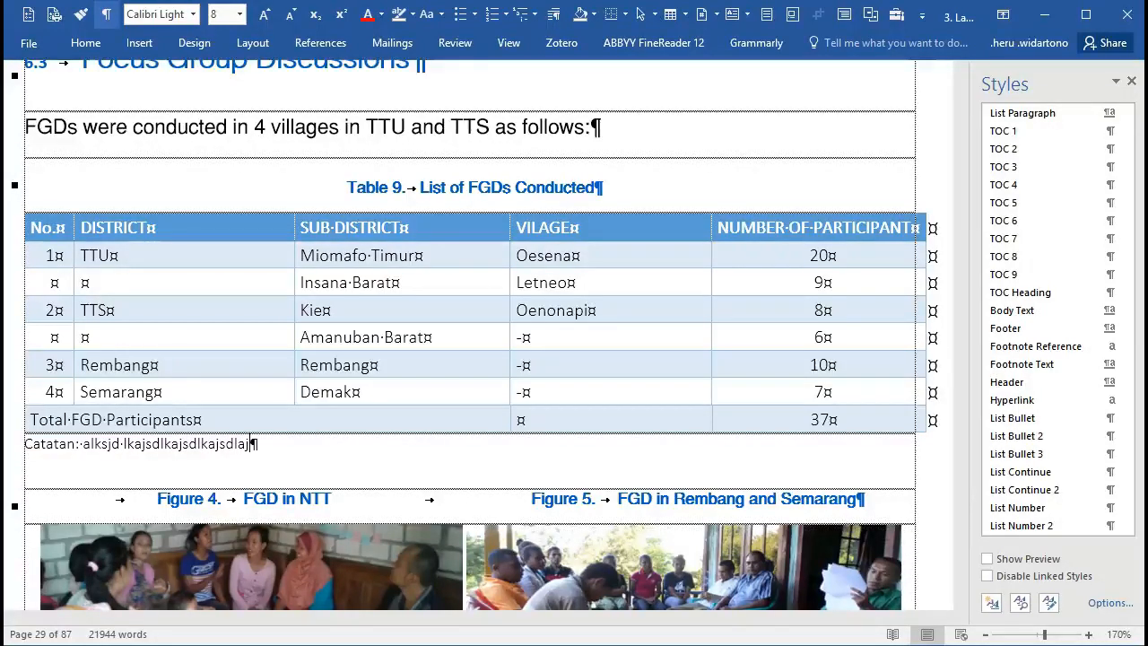
type("j")
key("shift+Return")
type("lajlksjdfklsjdfklsjdflksjdk")
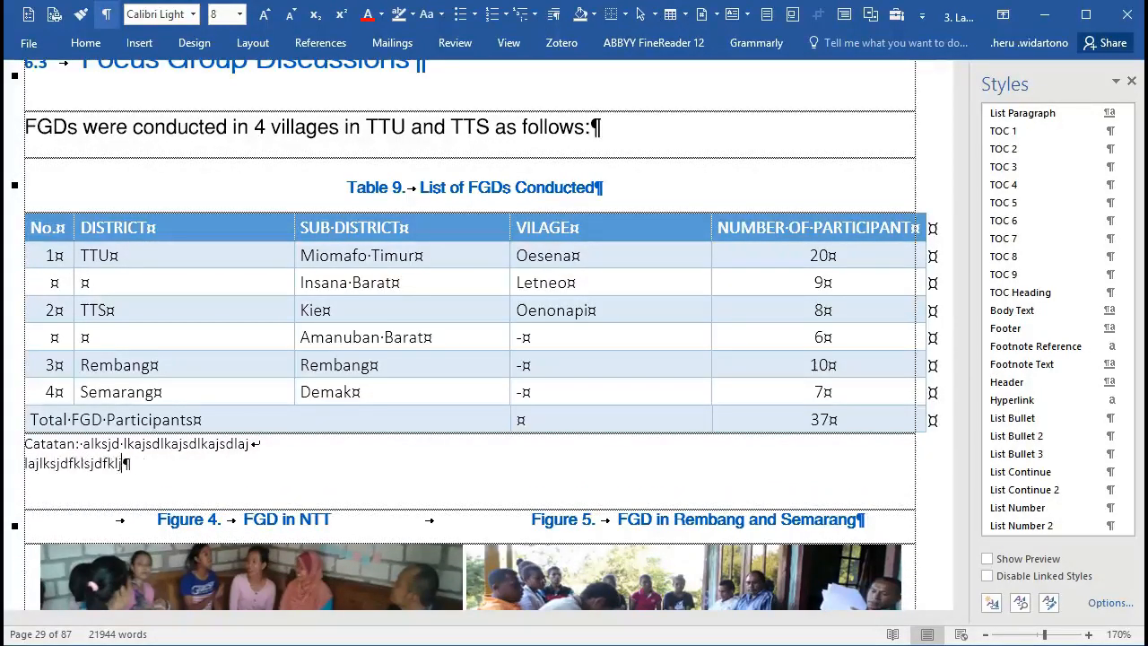
type("lfj")
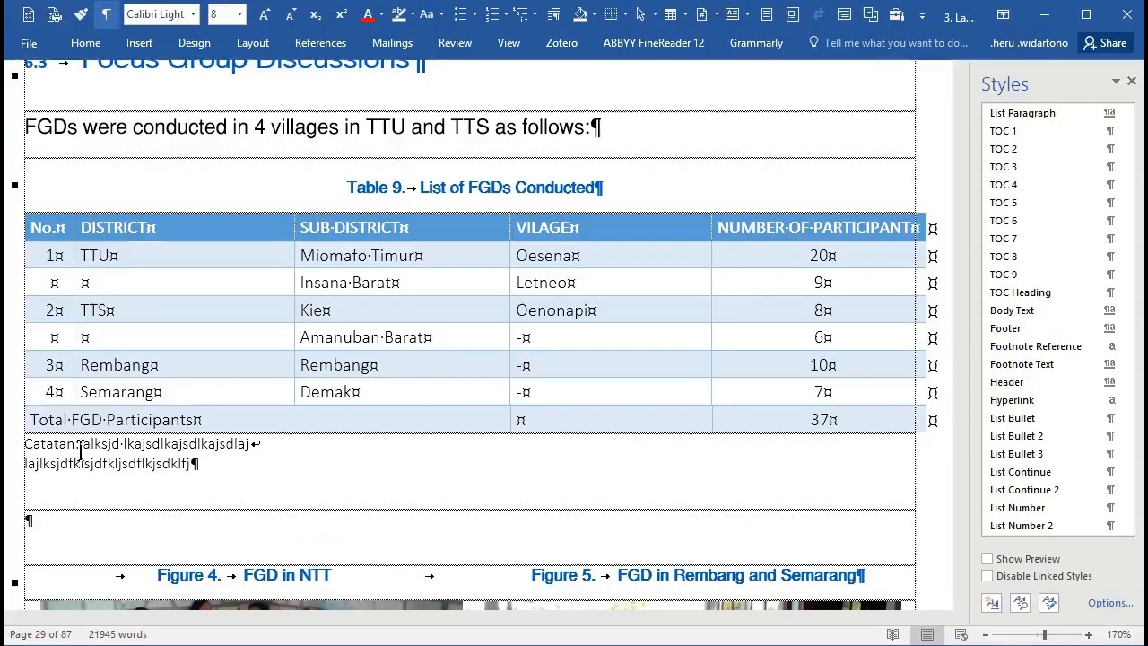
key("ctrl+shift+n")
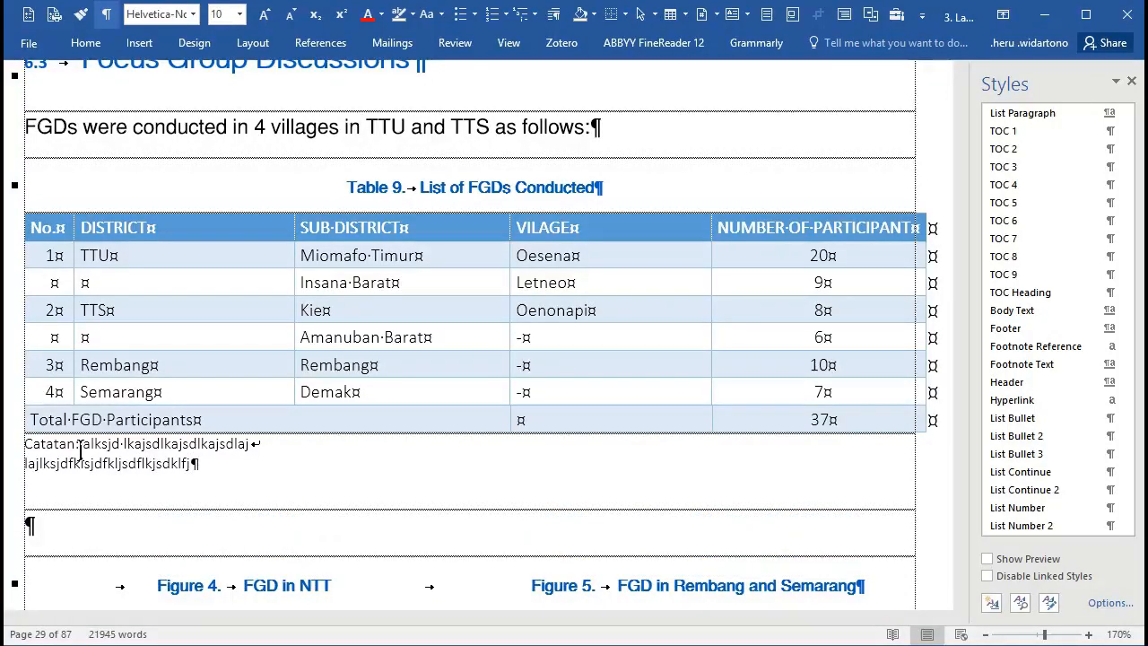
Step: Inspect the formatting of the "Catatan:" note beneath Table 9
left_click(141, 443)
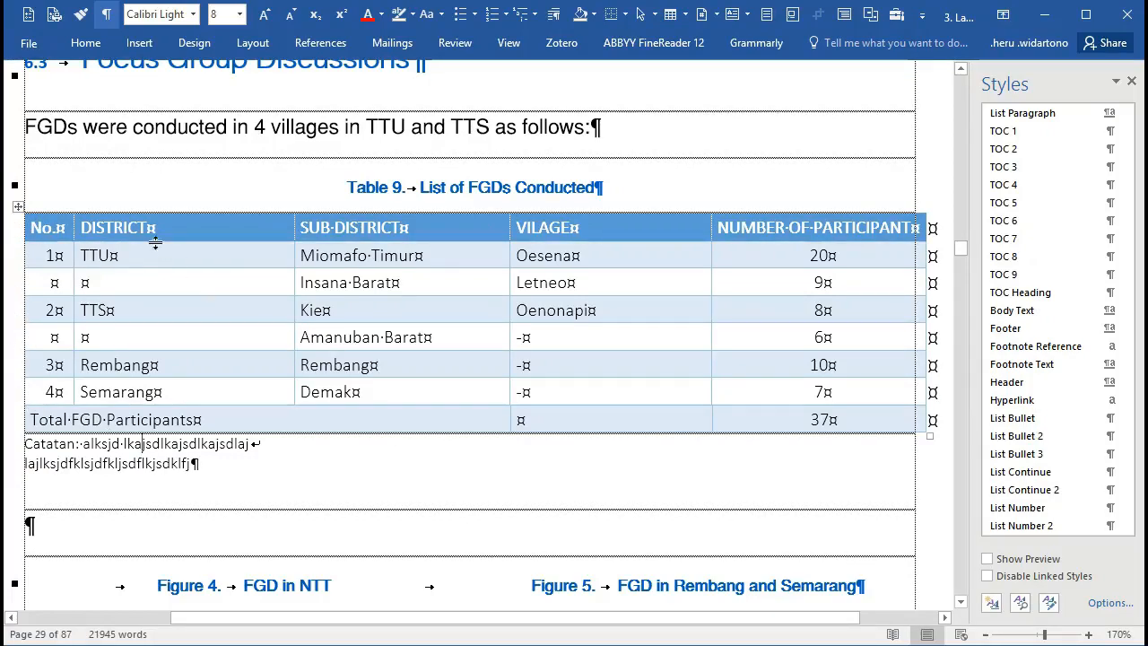
left_click(88, 443)
left_click(79, 444)
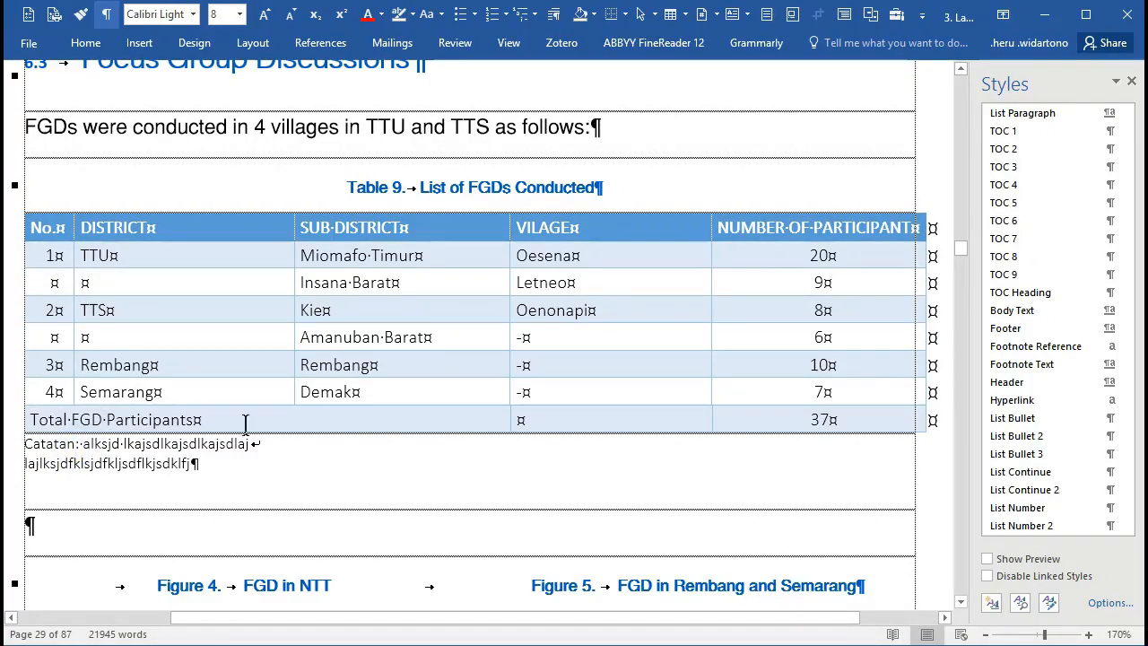
Step: Enter the filler text "sdasdasdadadad" in the small-text paragraph beneath the photos of Figures 4 and 5
scroll(247, 422, "down", 3)
scroll(254, 422, "down", 3)
scroll(220, 305, "up", 2)
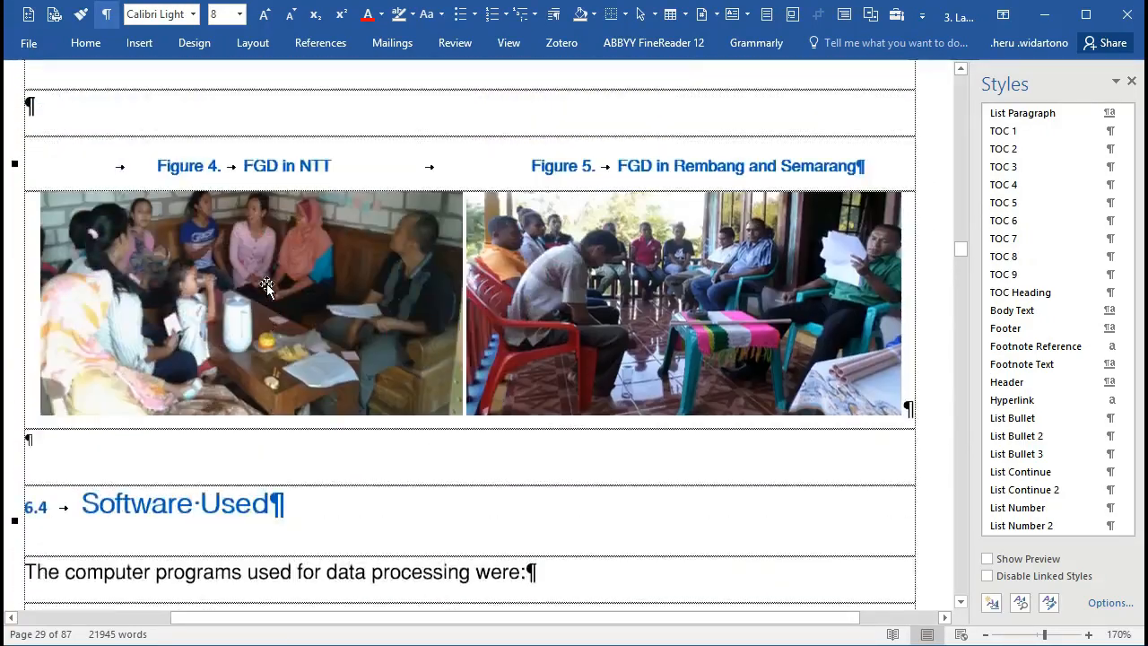
left_click(219, 305)
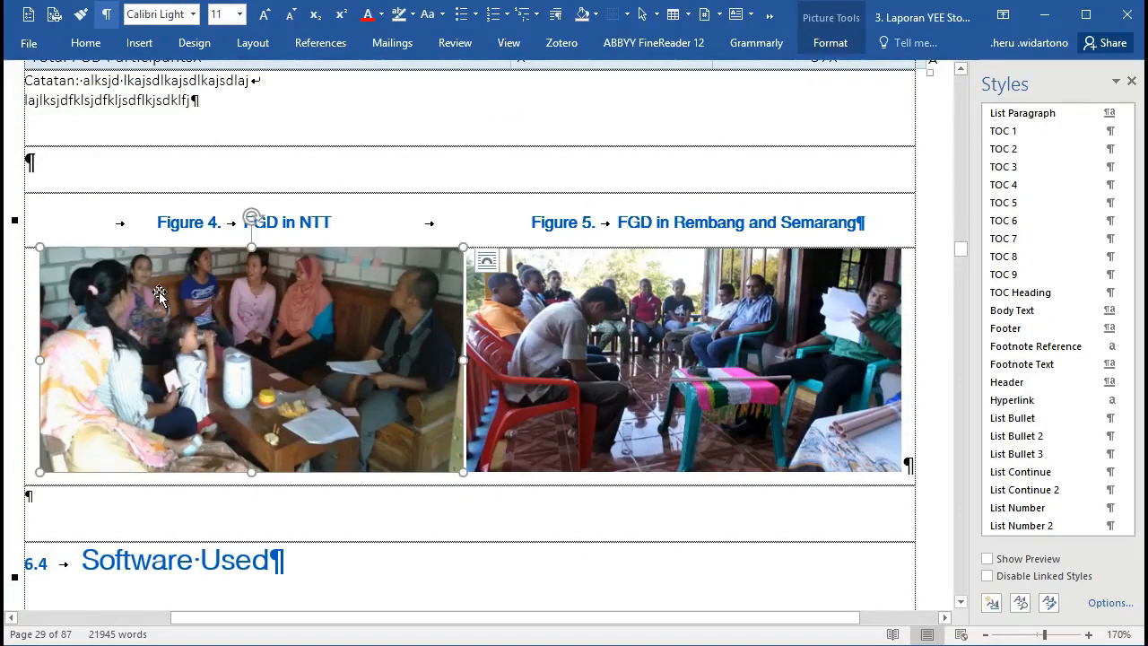
left_click(47, 501)
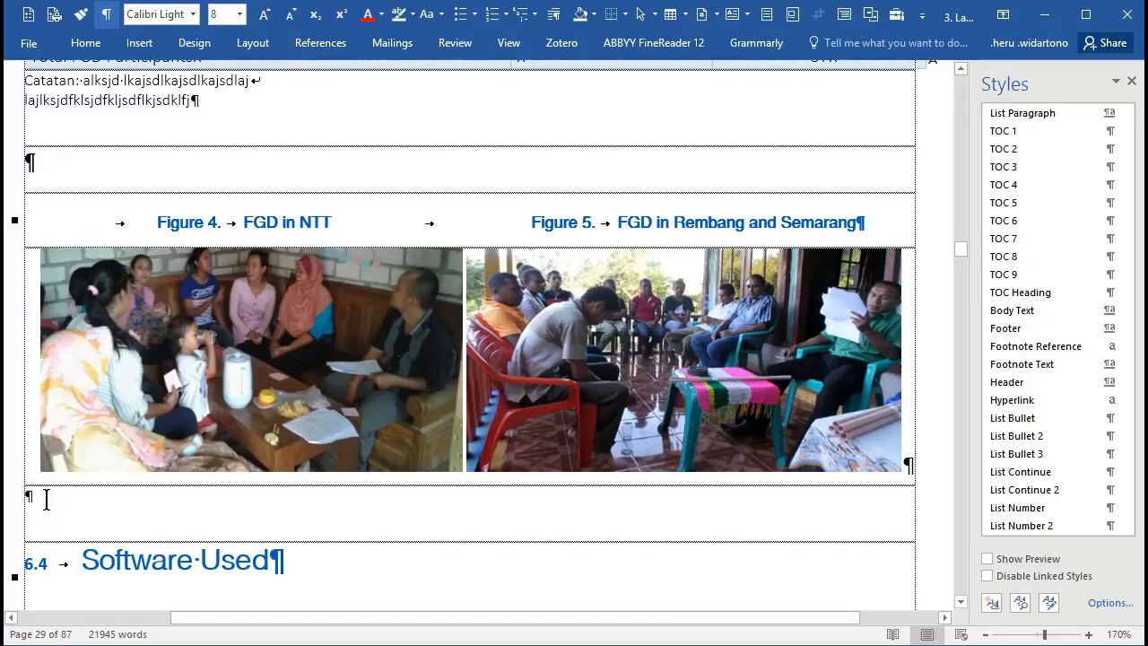
type("sdasdasdadadad")
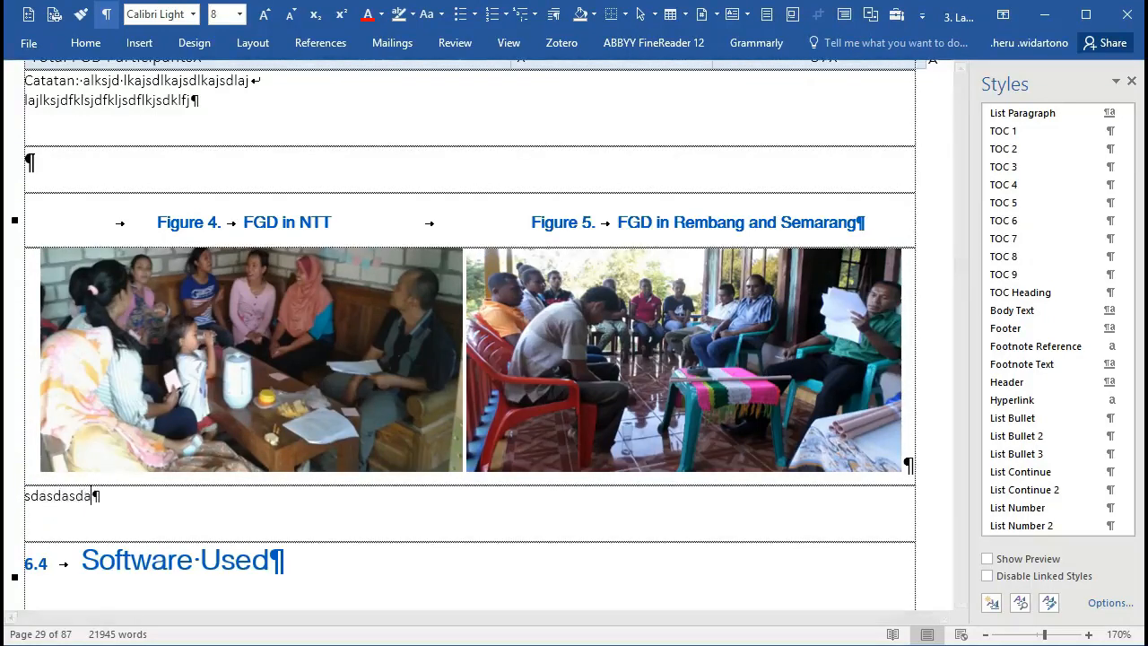
Step: Replace the filler text beneath the photos with the source line "Sumber: alkdj alksjd lkjasd lkjaslkdjklj", keeping the paragraph's formatting
triple_click(80, 507)
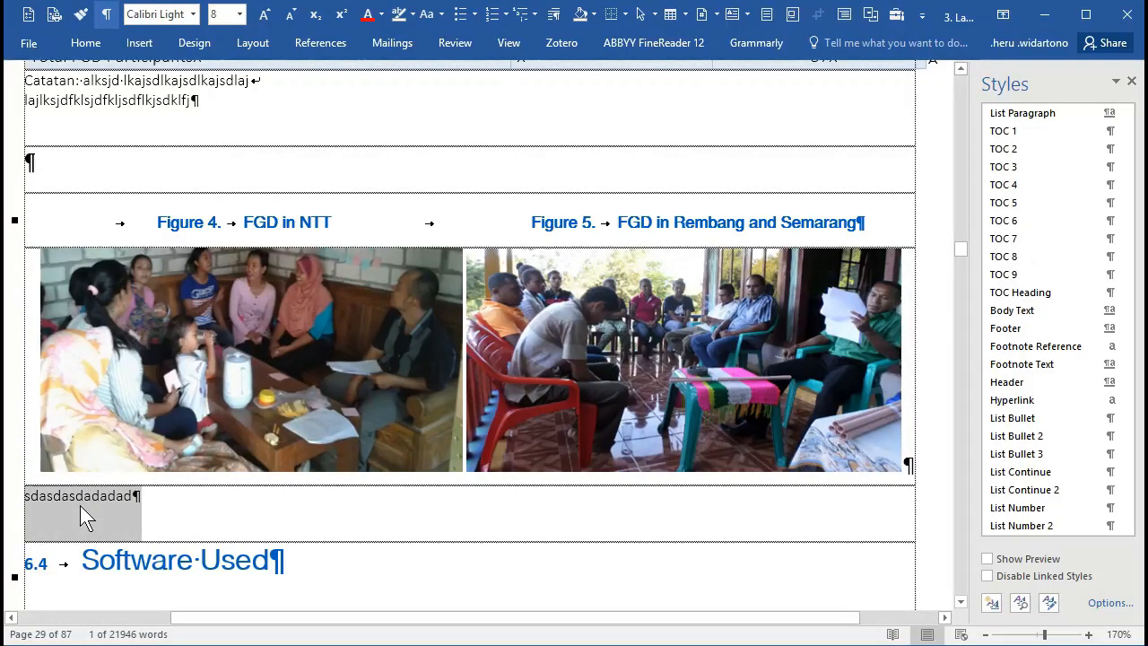
key("shift+Left")
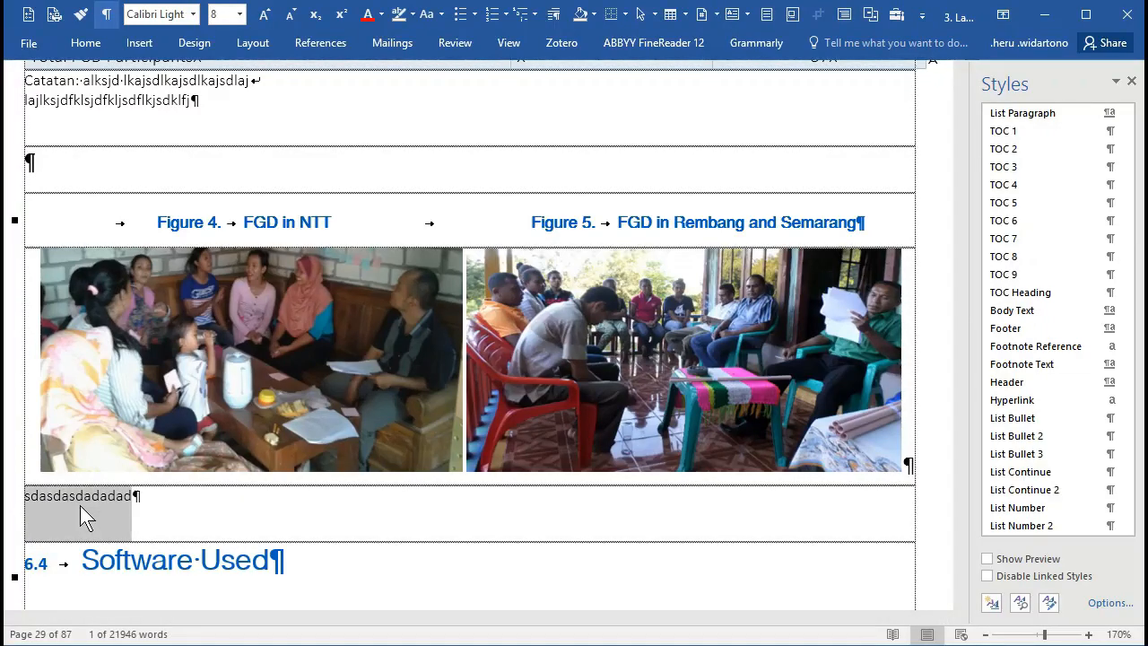
type("Sumb")
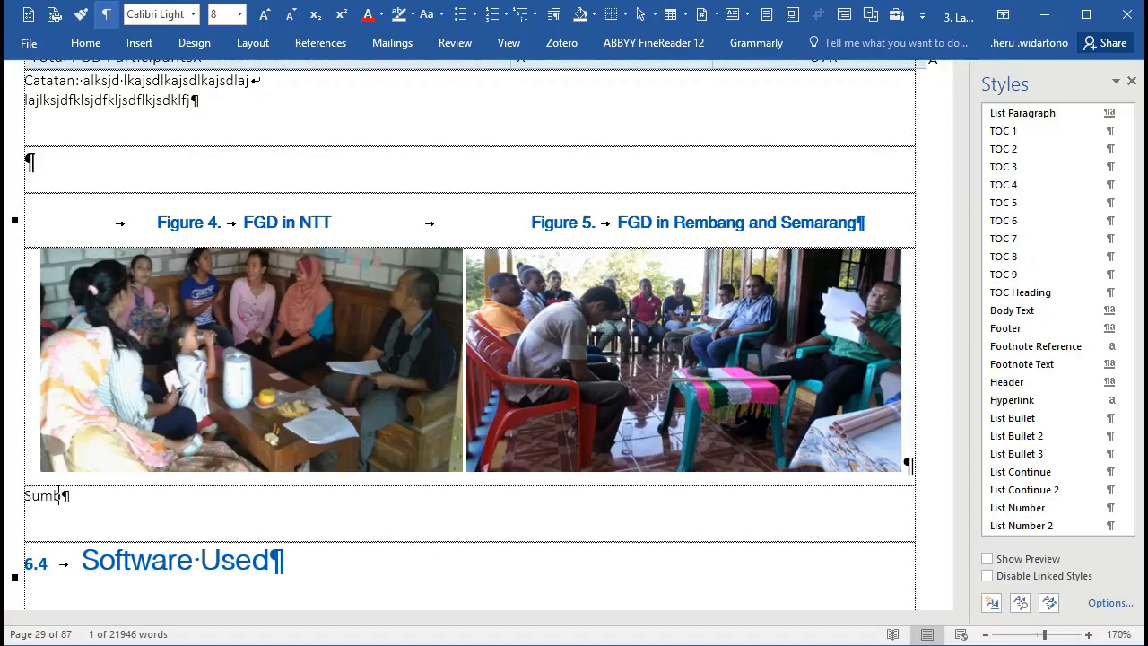
type("er: alkdj alksjd lkjasd lkj")
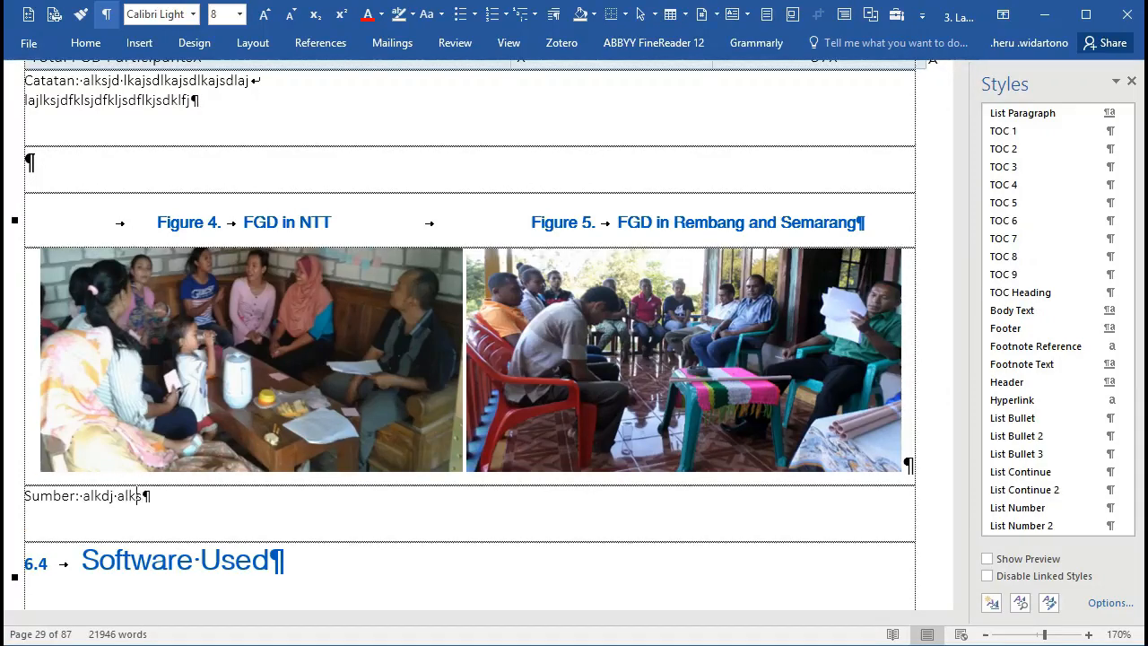
type("klj")
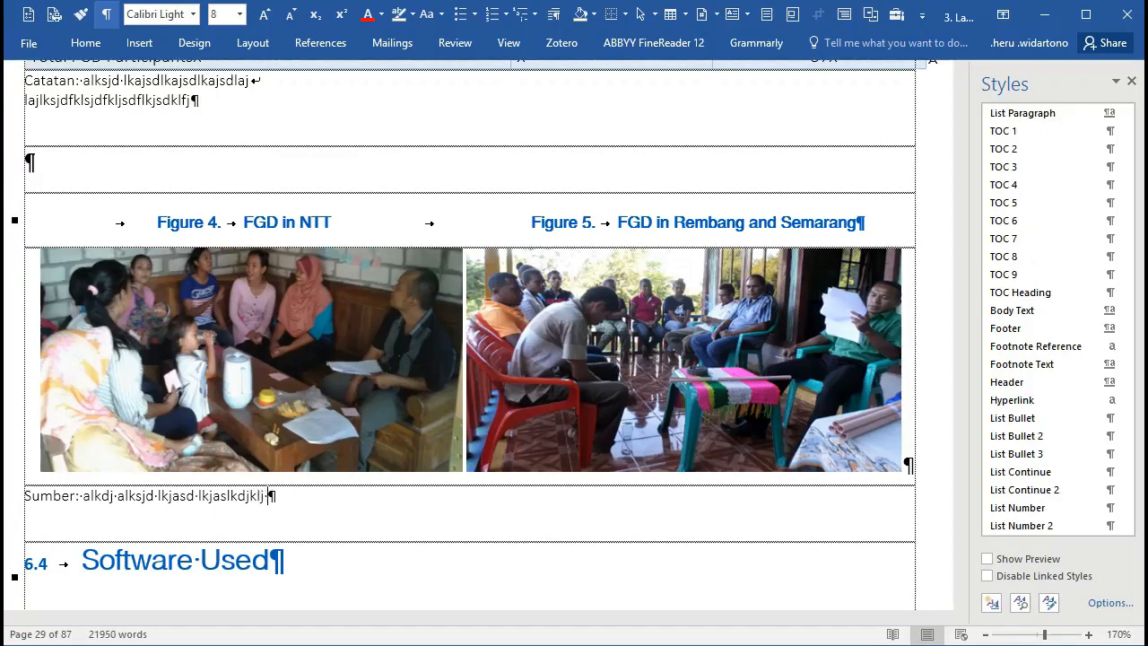
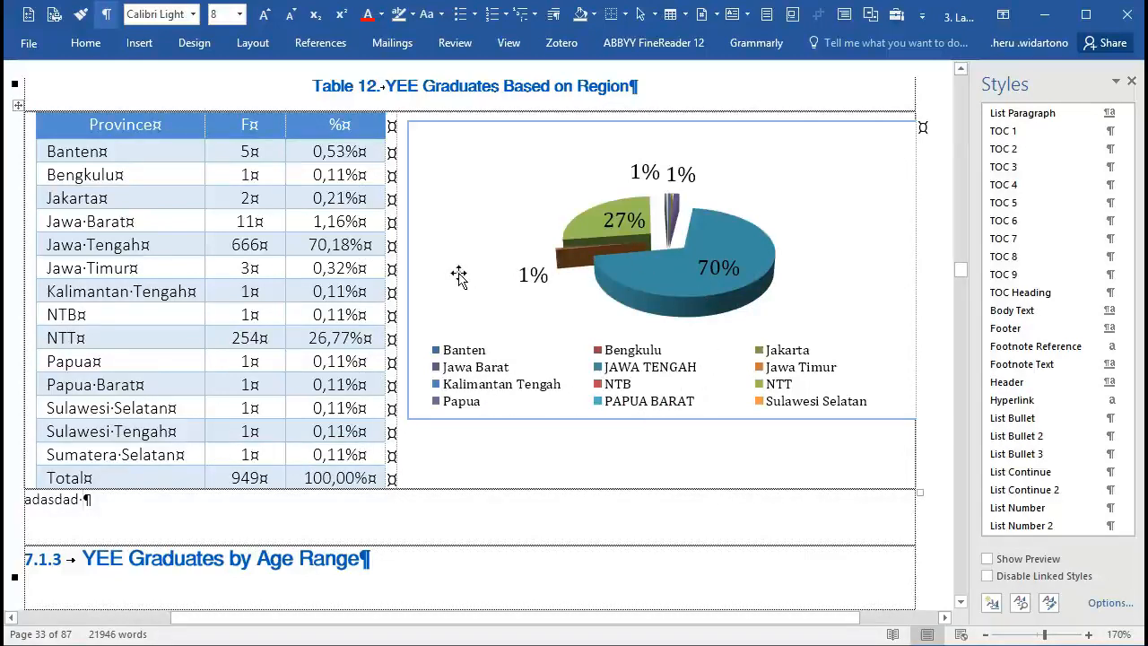
Step: Examine the small-text line between Table 12 and heading 7.1.3, and switch to the Shortcut keys document
scroll(458, 275, "down", 3)
double_click(55, 211)
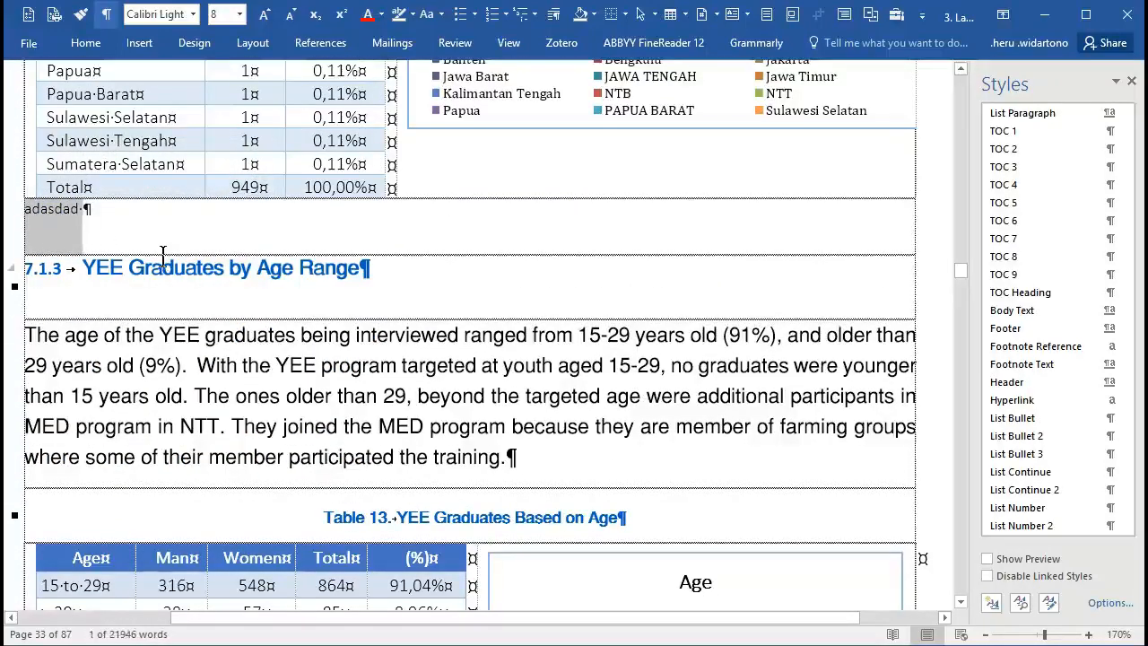
key("alt+Tab")
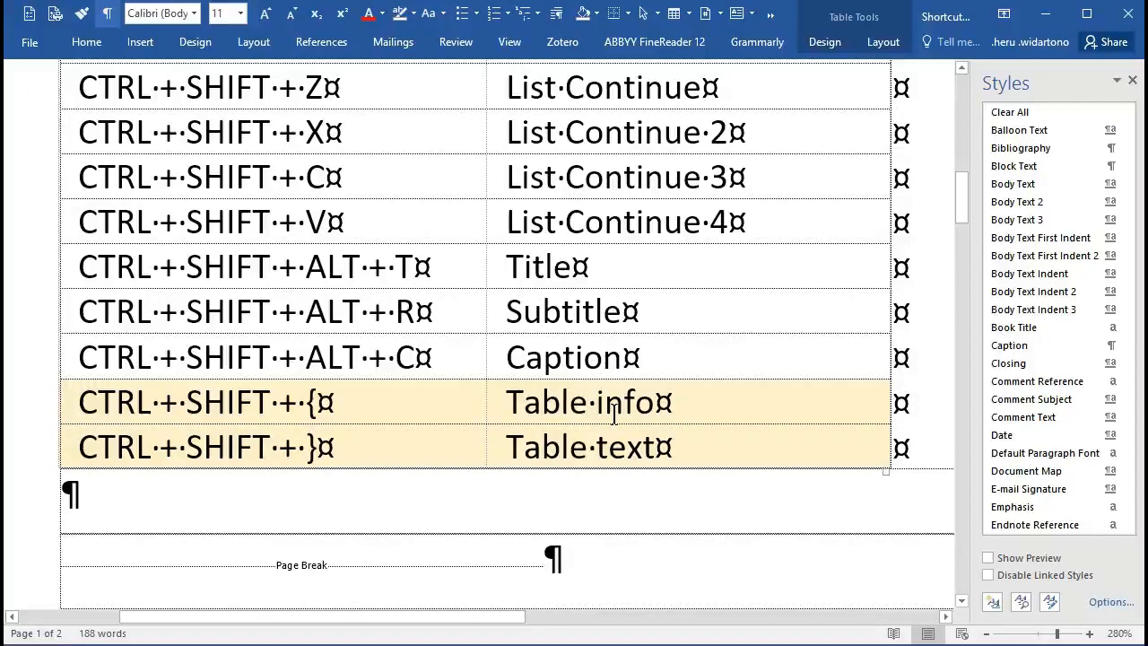
key("alt+Tab")
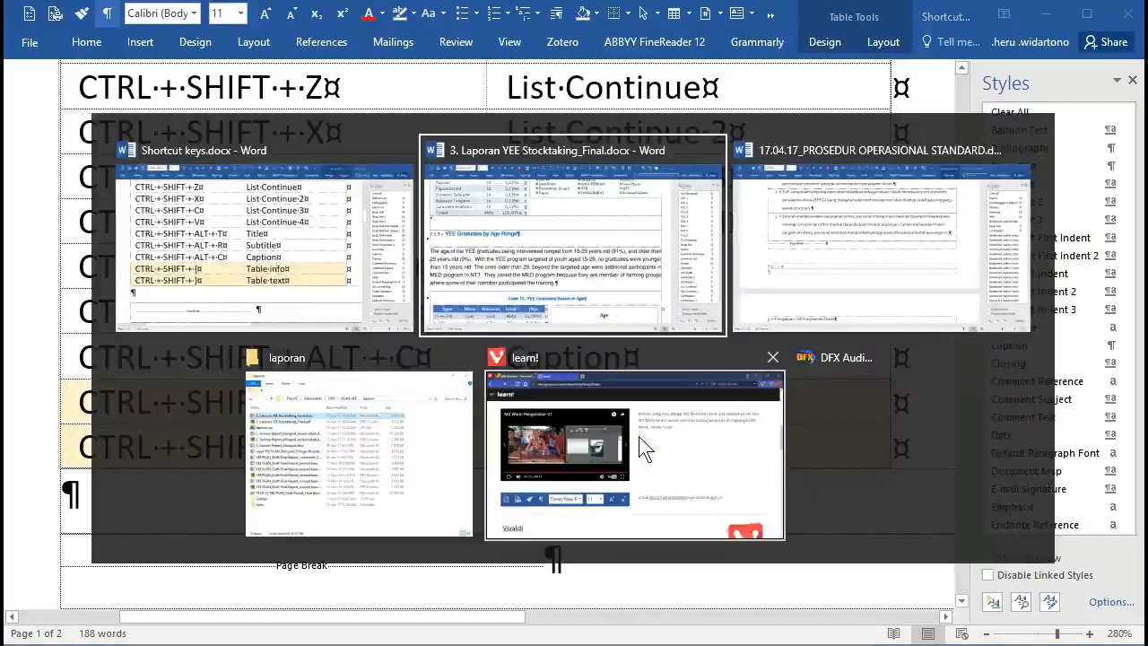
key("alt+Tab")
Step: Review the shortcut table from Style Pane down to Table text, and return to its beginning
scroll(548, 372, "up", 7)
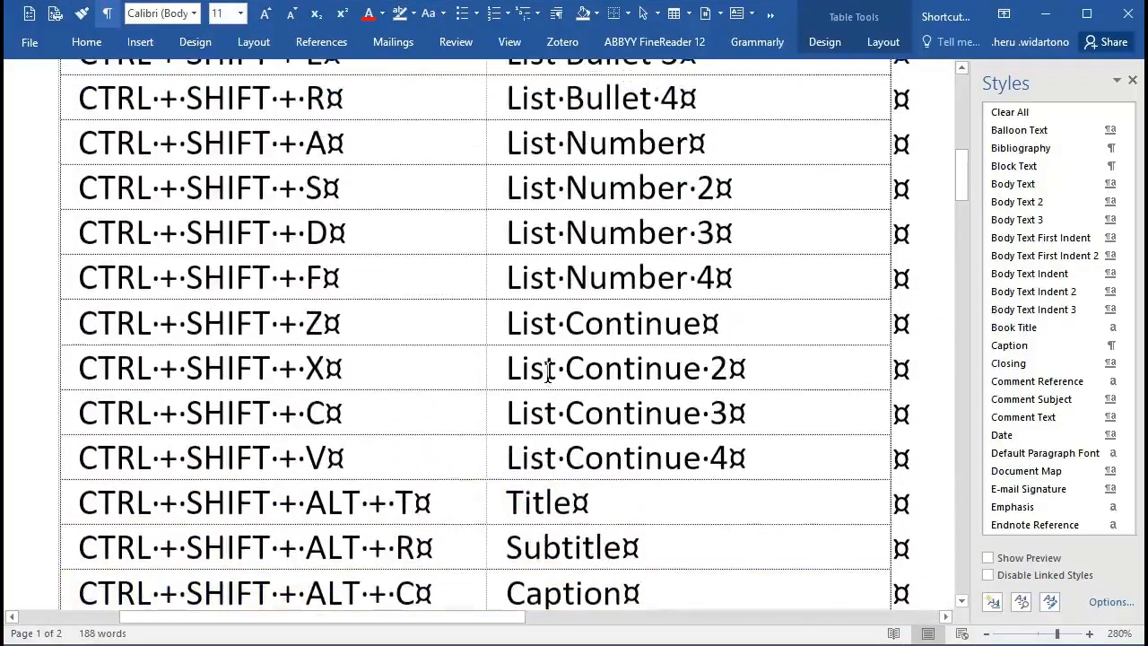
scroll(548, 372, "up", 5)
scroll(565, 359, "down", 2)
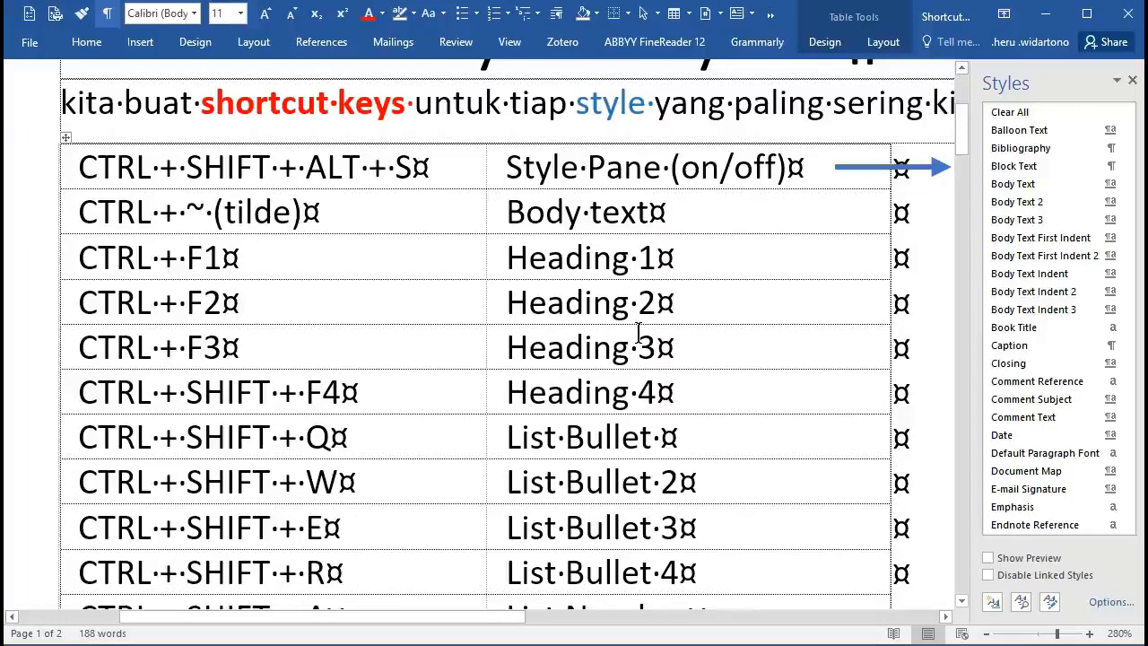
scroll(638, 333, "down", 3)
scroll(641, 327, "up", 3)
scroll(628, 269, "down", 5)
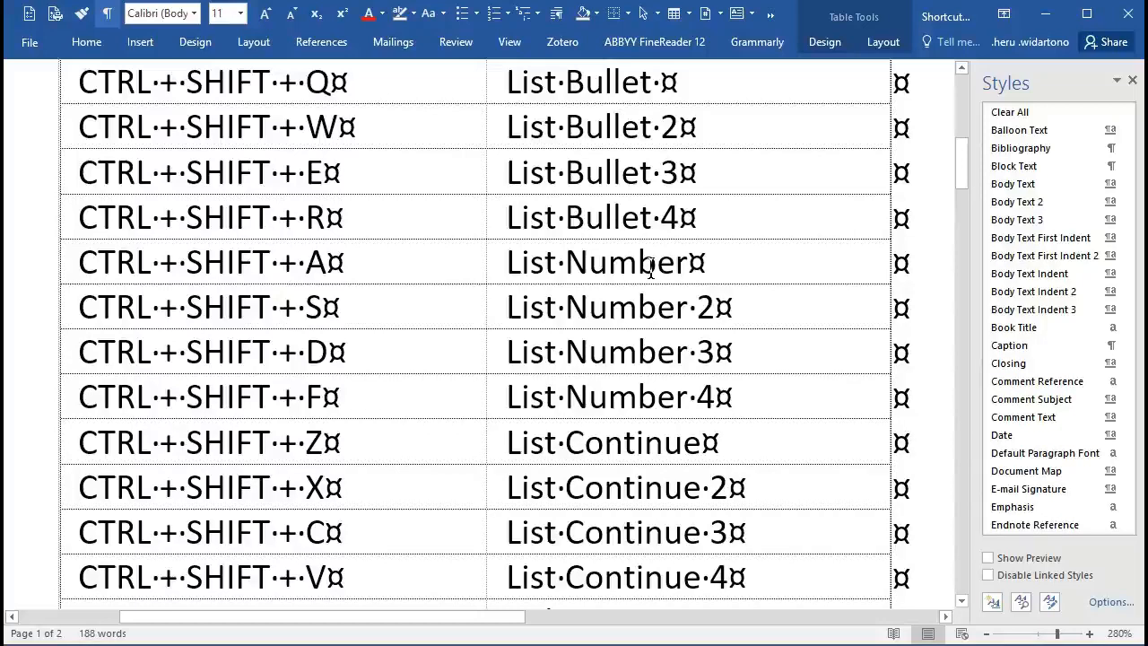
scroll(651, 331, "down", 3)
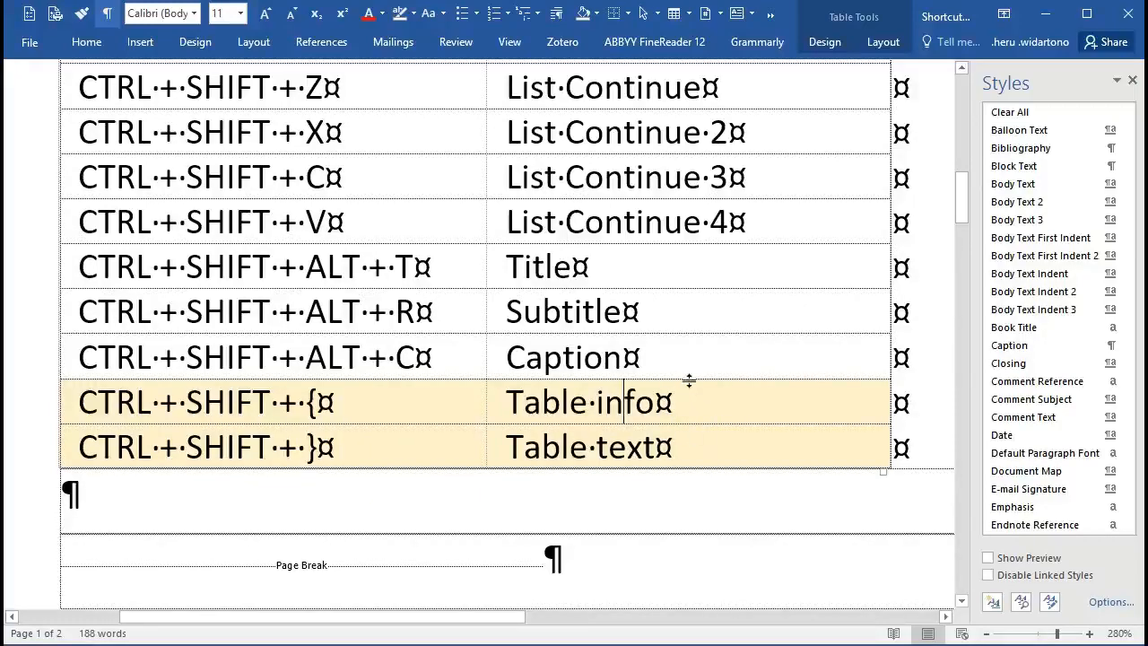
scroll(688, 381, "up", 3)
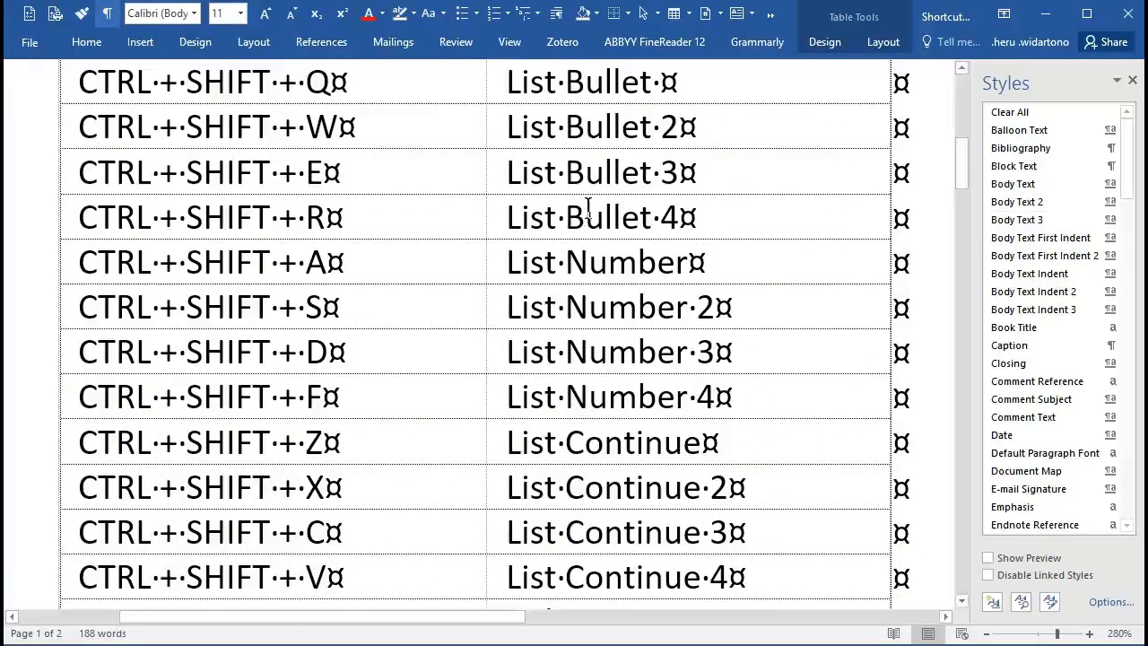
scroll(808, 219, "up", 2)
scroll(855, 238, "up", 3)
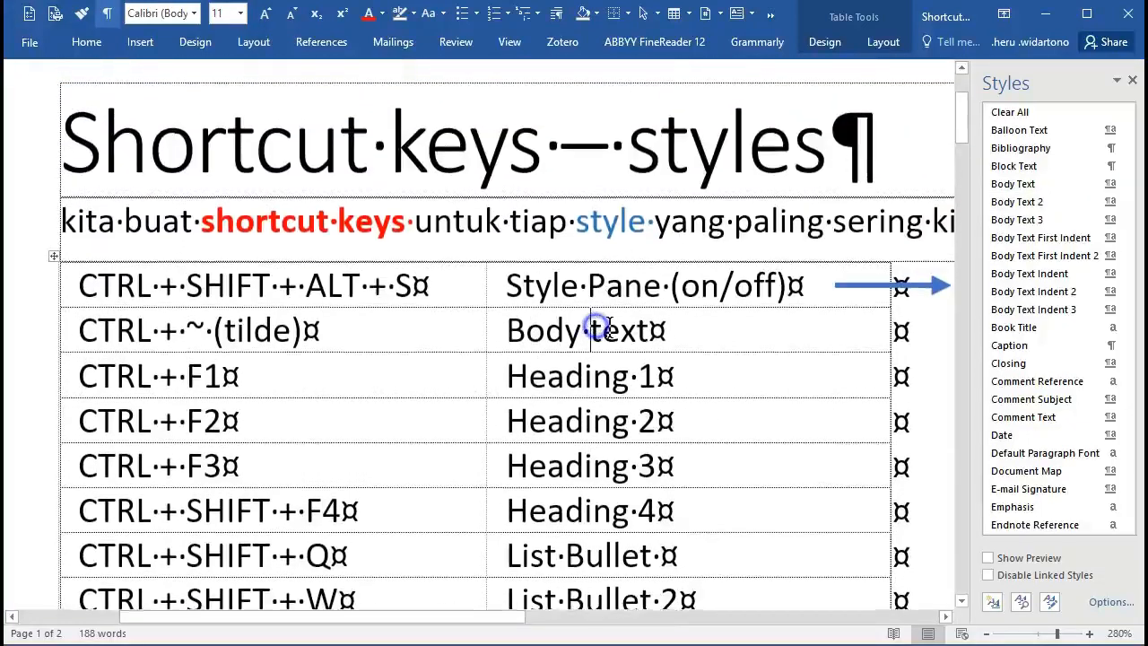
Step: Compare the Body text row's CTRL + ~ shortcut with the Body Text entry in the style list and view that style's available actions
left_click(115, 330)
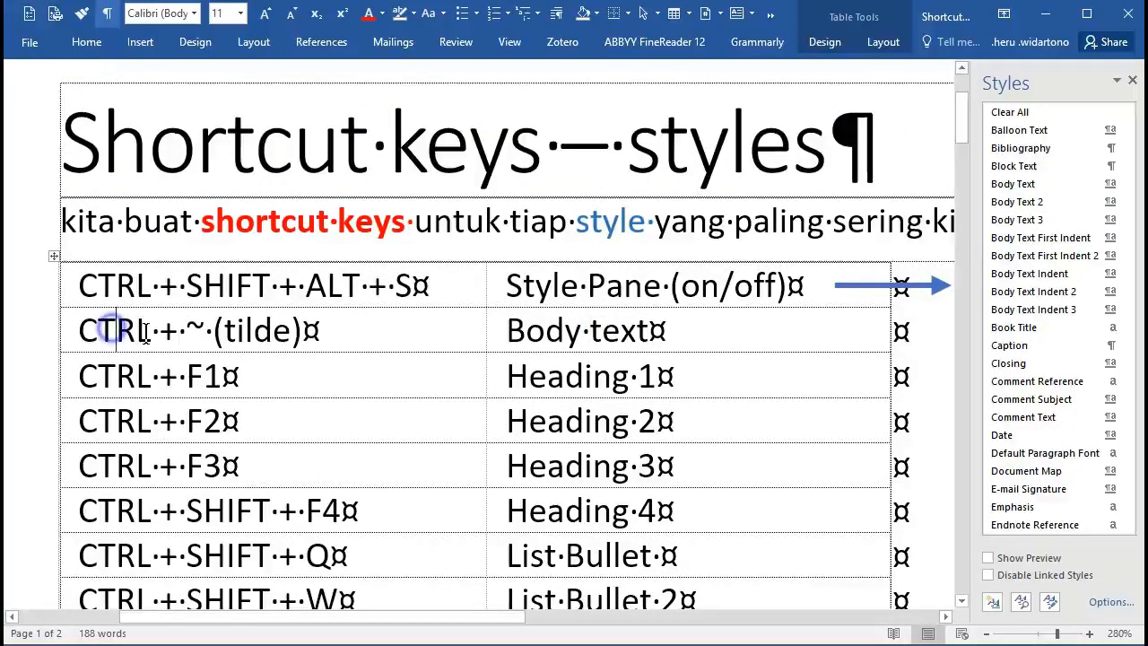
mouse_move(1061, 183)
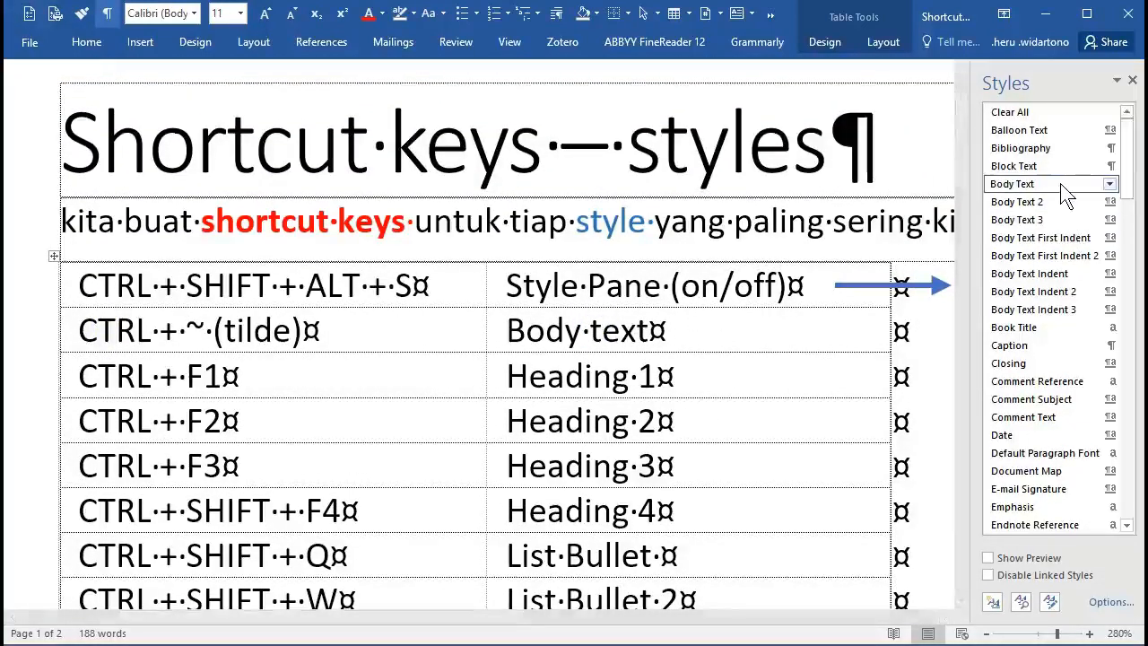
left_click(1111, 186)
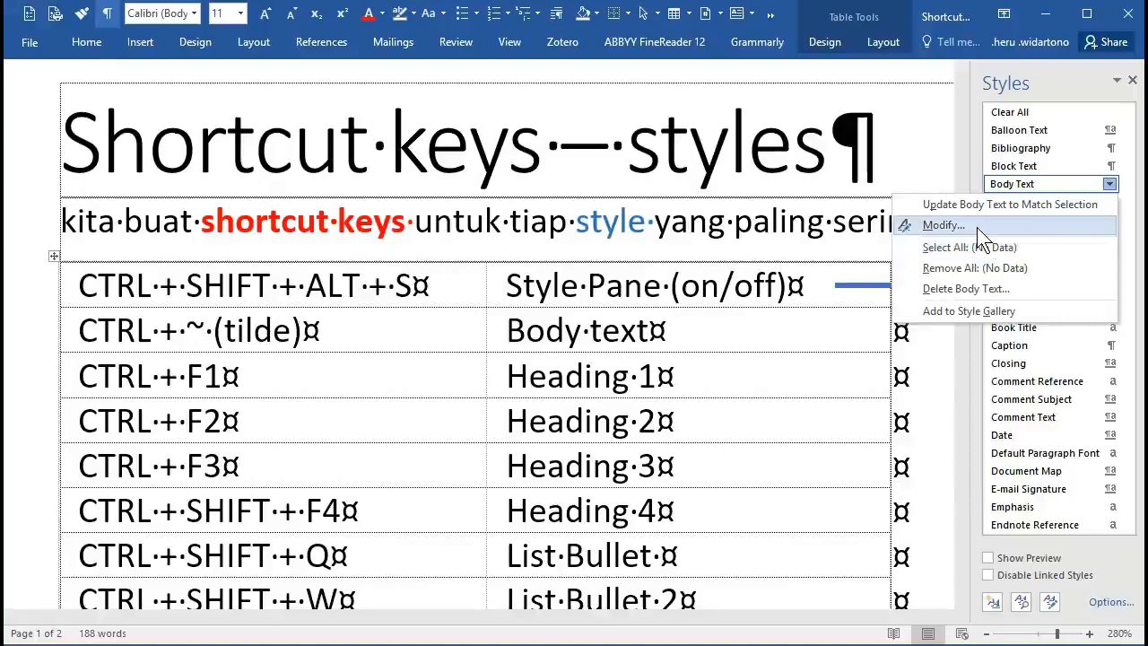
left_click(333, 346)
scroll(220, 368, "down", 3)
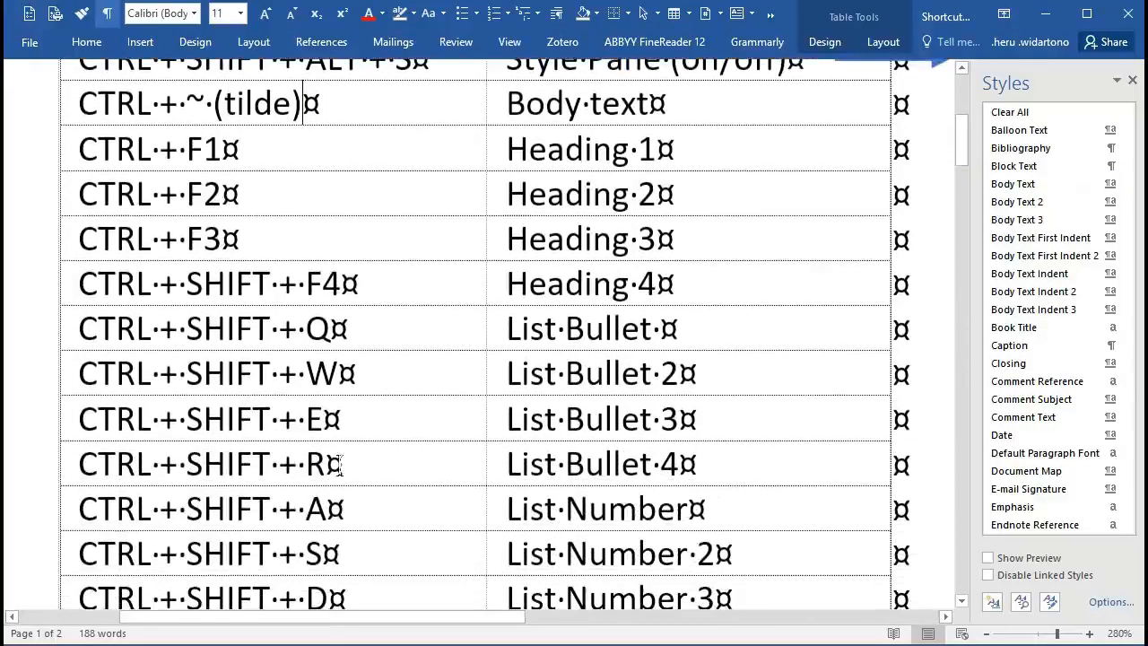
scroll(736, 235, "up", 2)
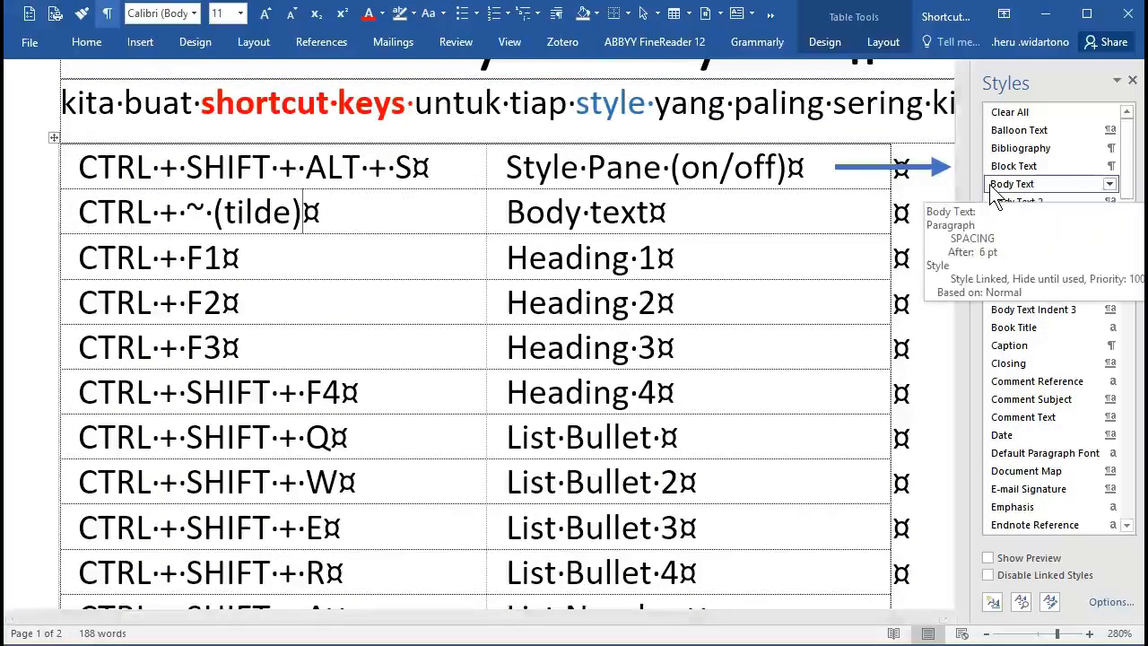
Step: View the shortcut key assigned to the Body Text style in its modification settings, cancel, and browse the style list to the Heading styles
left_click(1110, 184)
left_click(944, 225)
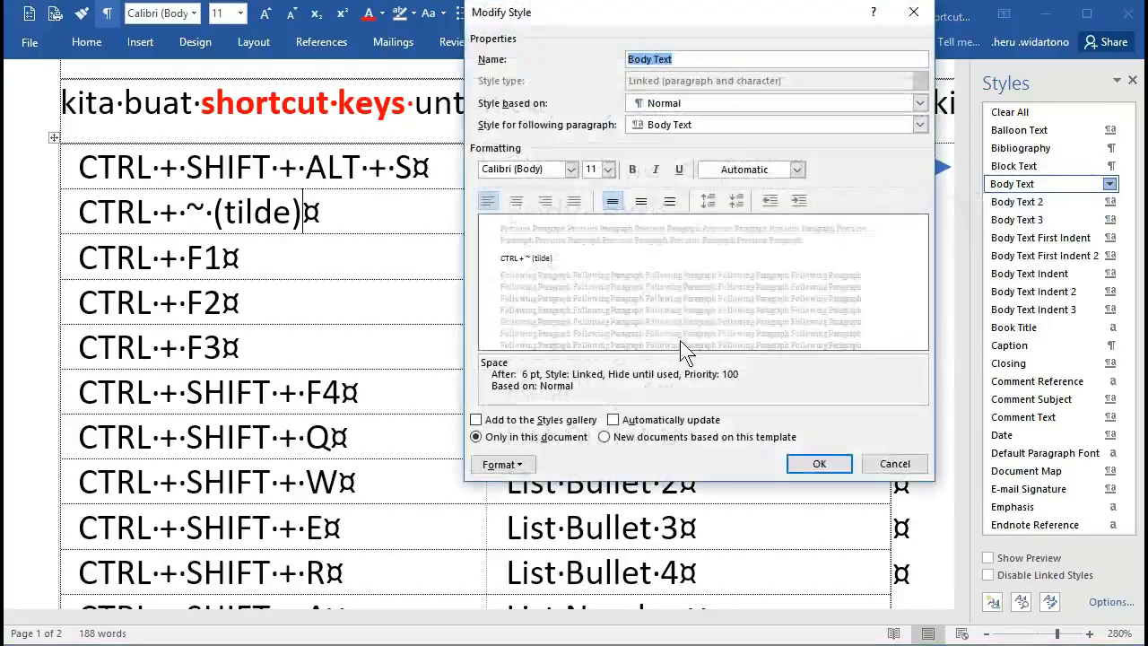
left_click(499, 463)
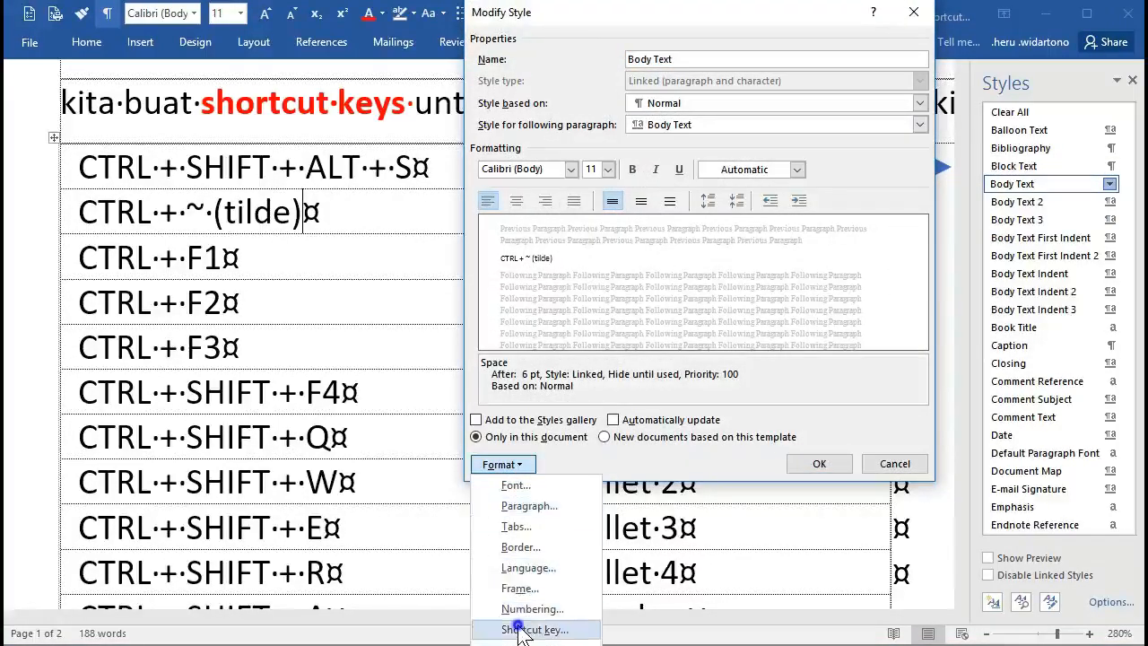
left_click(525, 629)
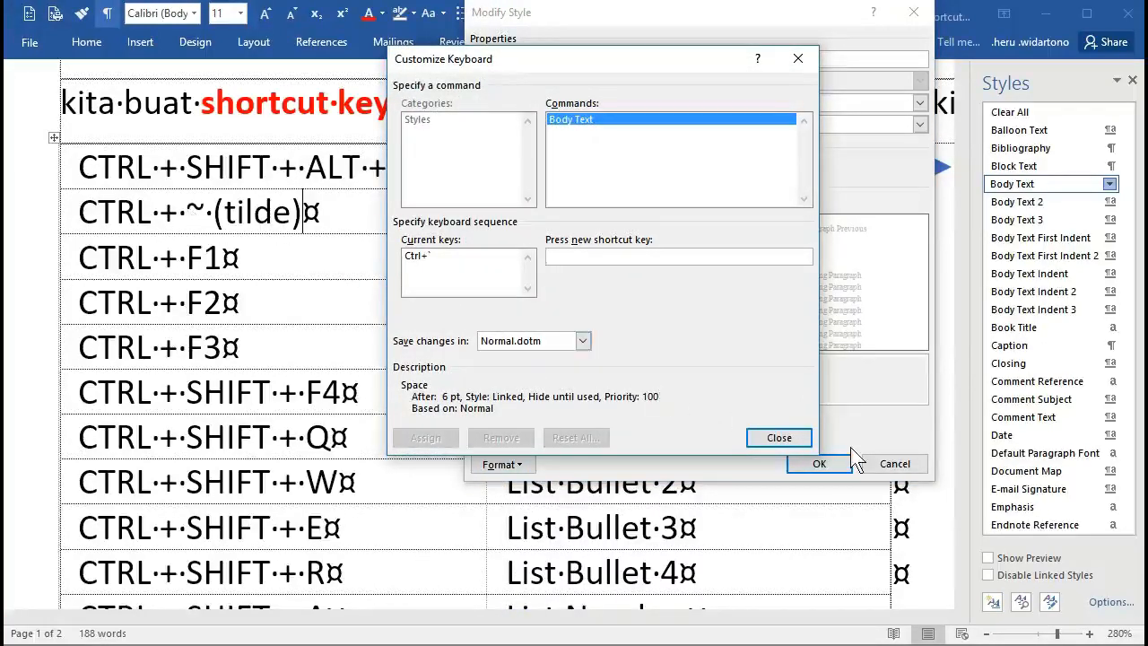
left_click(789, 438)
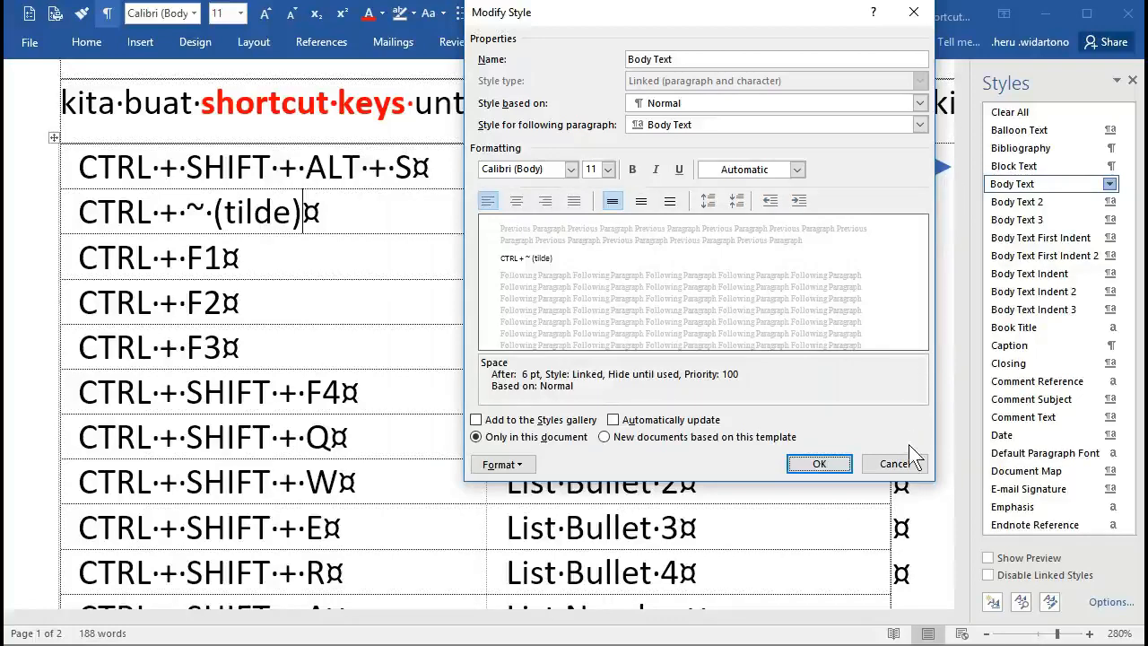
left_click(892, 464)
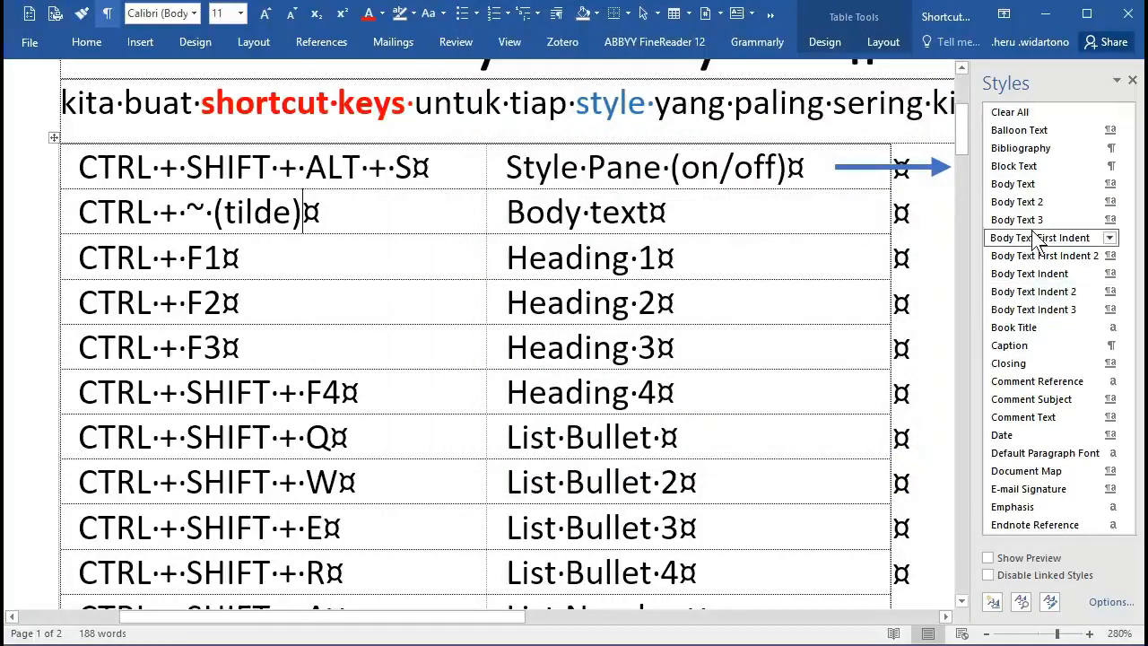
scroll(1049, 287, "down", 8)
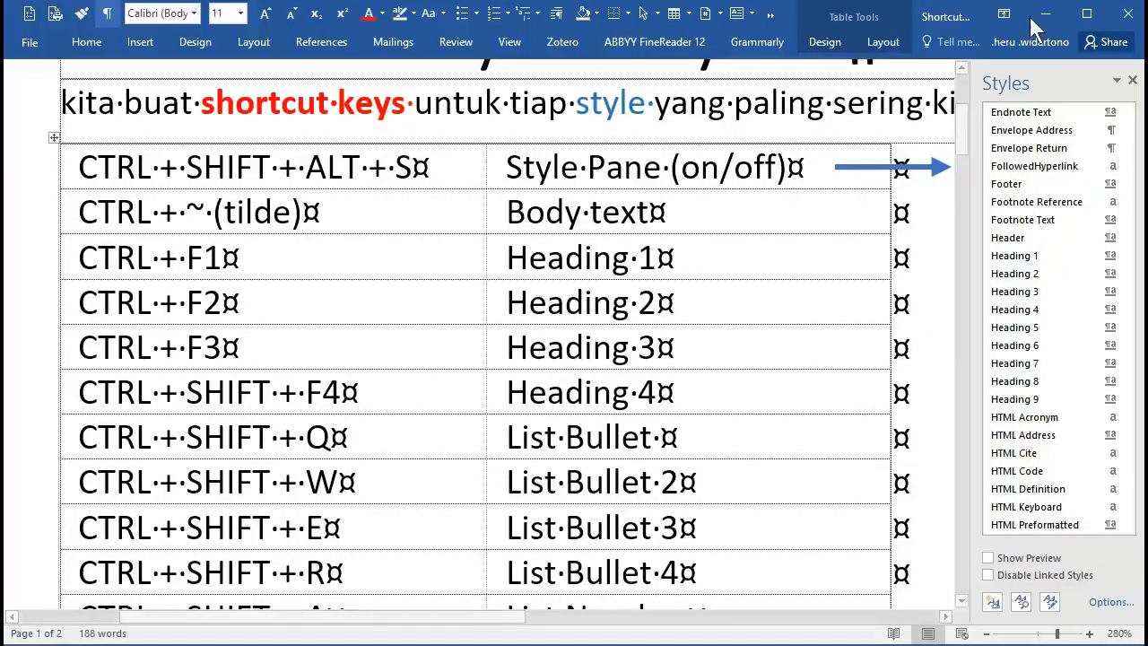
Step: Create a new blank document and apply the Heading 1 style to its first paragraph
key("ctrl+n")
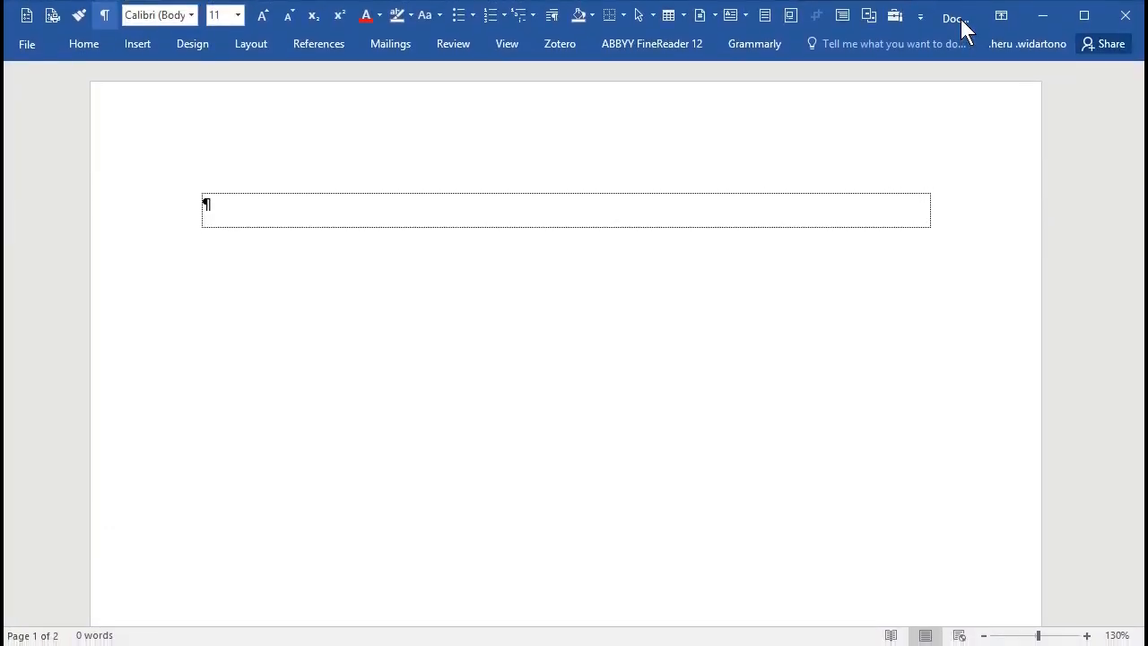
left_click(316, 213)
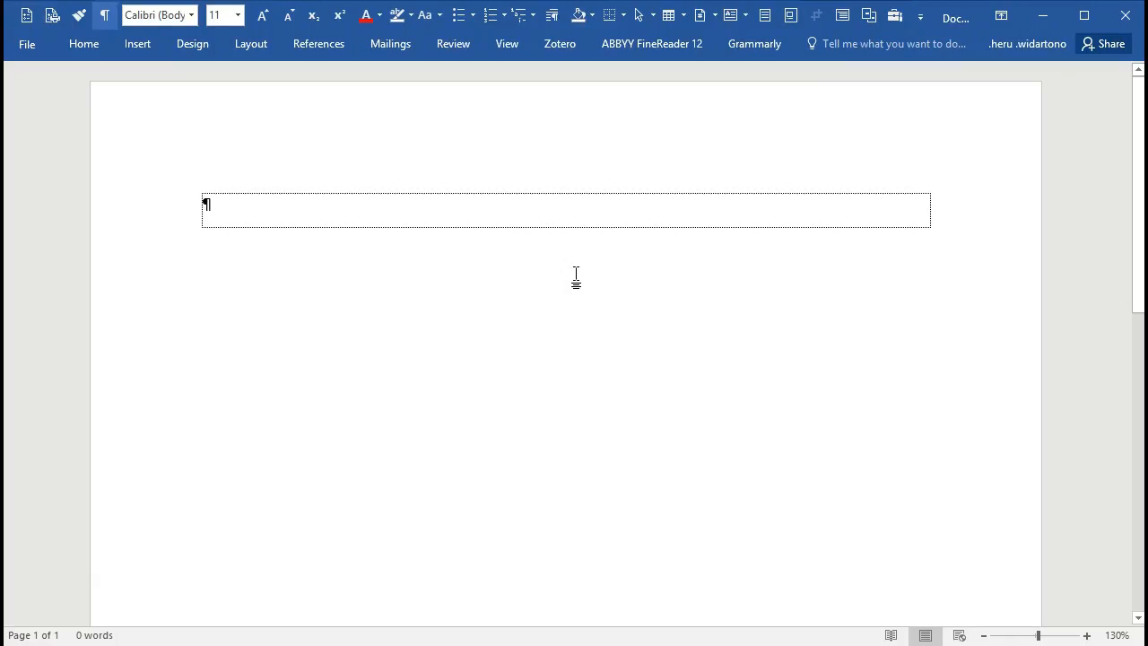
key("ctrl+alt+1")
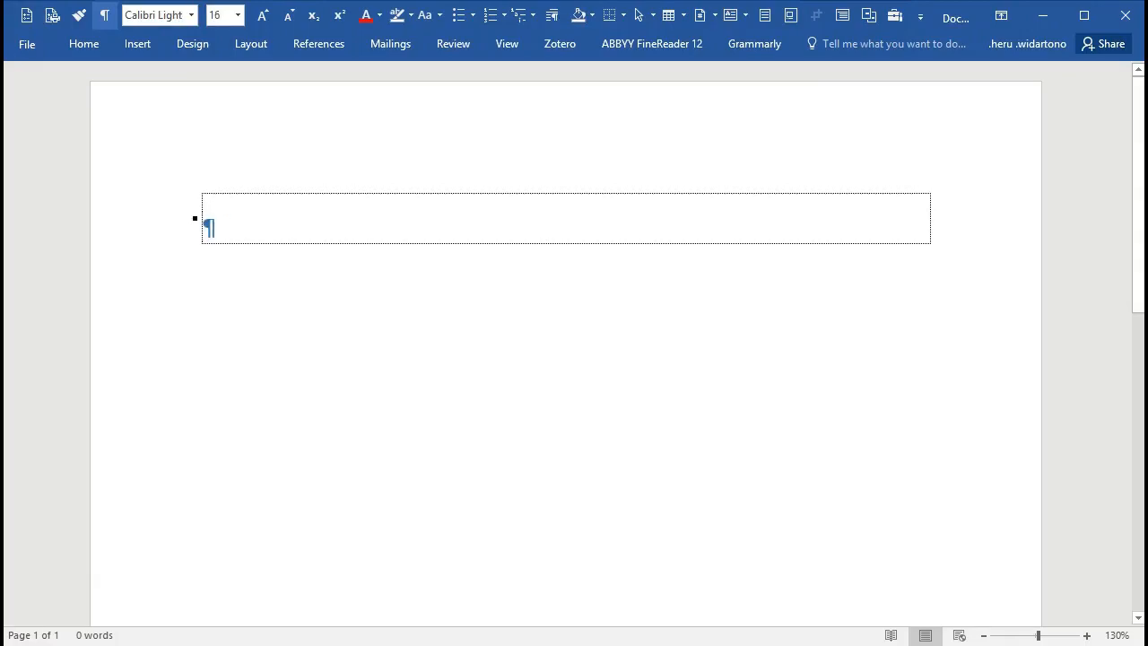
Step: Enter "Heading 1" as the heading text and add the bulleted paragraph "lksdjfksdjf" below it
type("Heading 1")
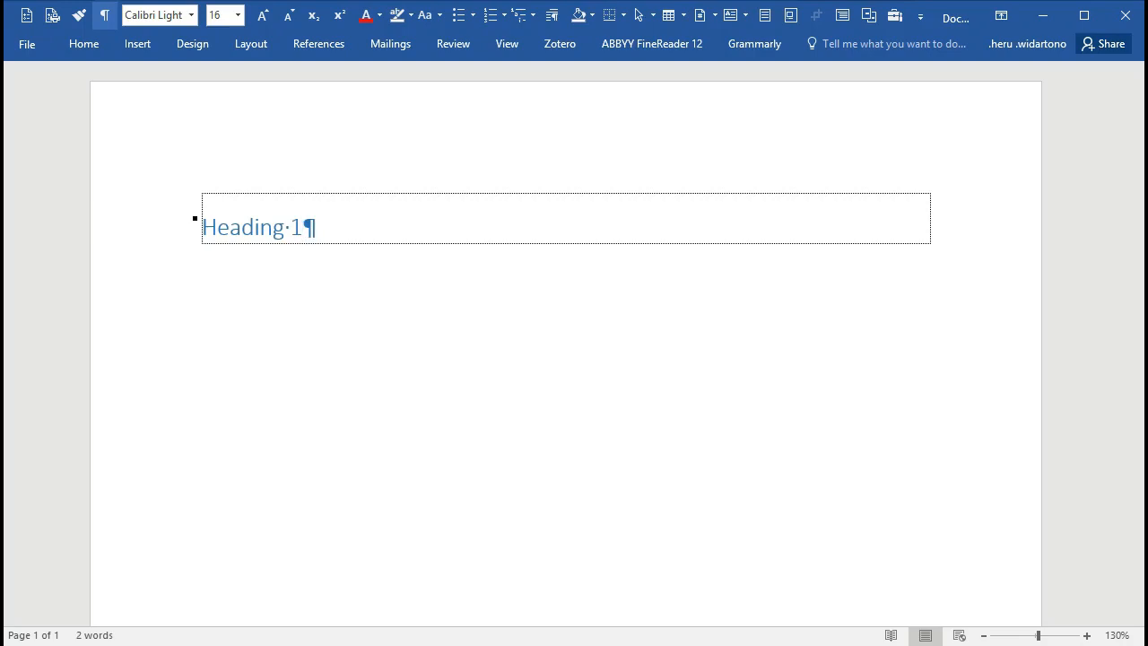
key("Return")
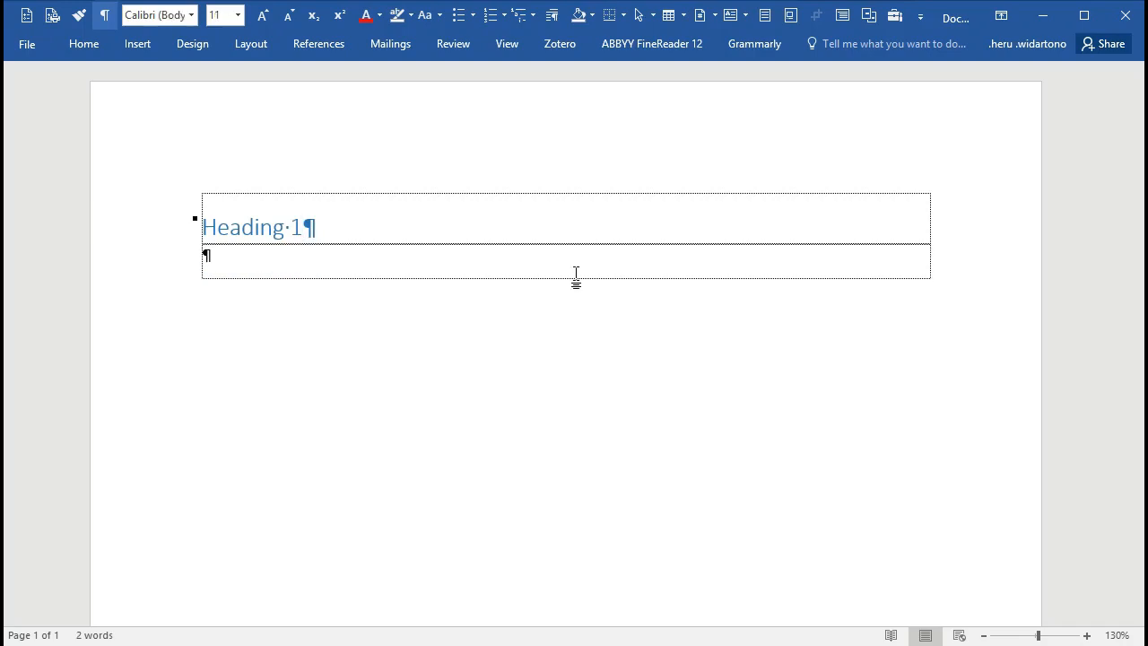
key("ctrl+shift+l")
type("lksdjfksdjf")
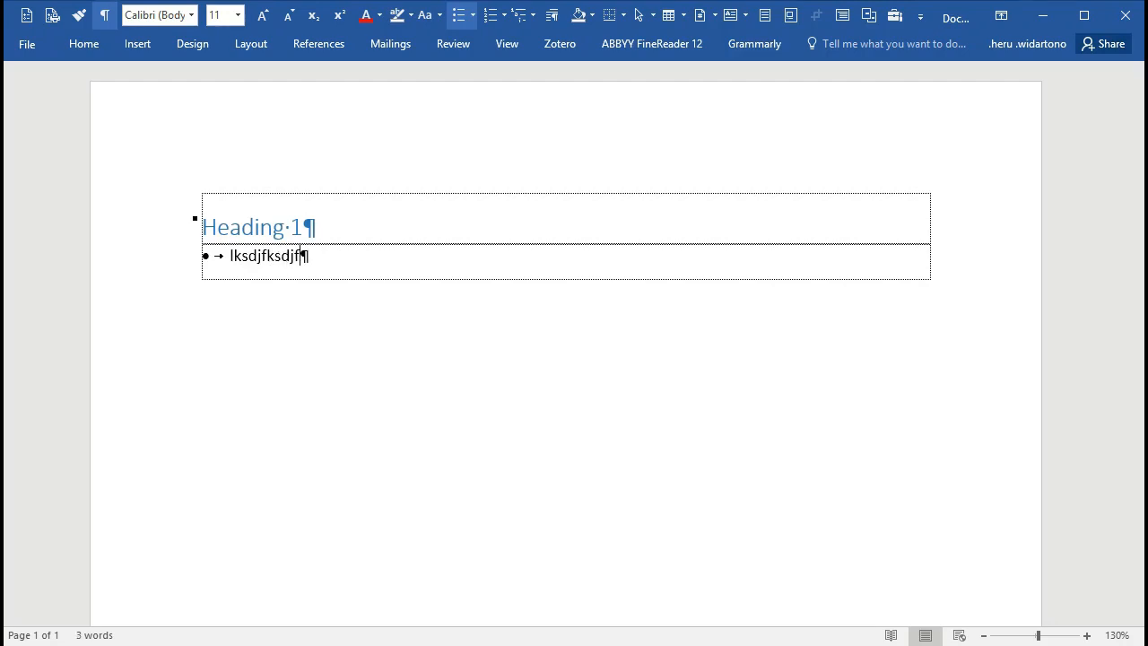
Step: Add the indented paragraph "lsdkjfklsdjfkjdsf" without a bullet below the bulleted item and start a new paragraph
key("Return")
key("BackSpace")
type("lsdkjfklsdjfkjdsf")
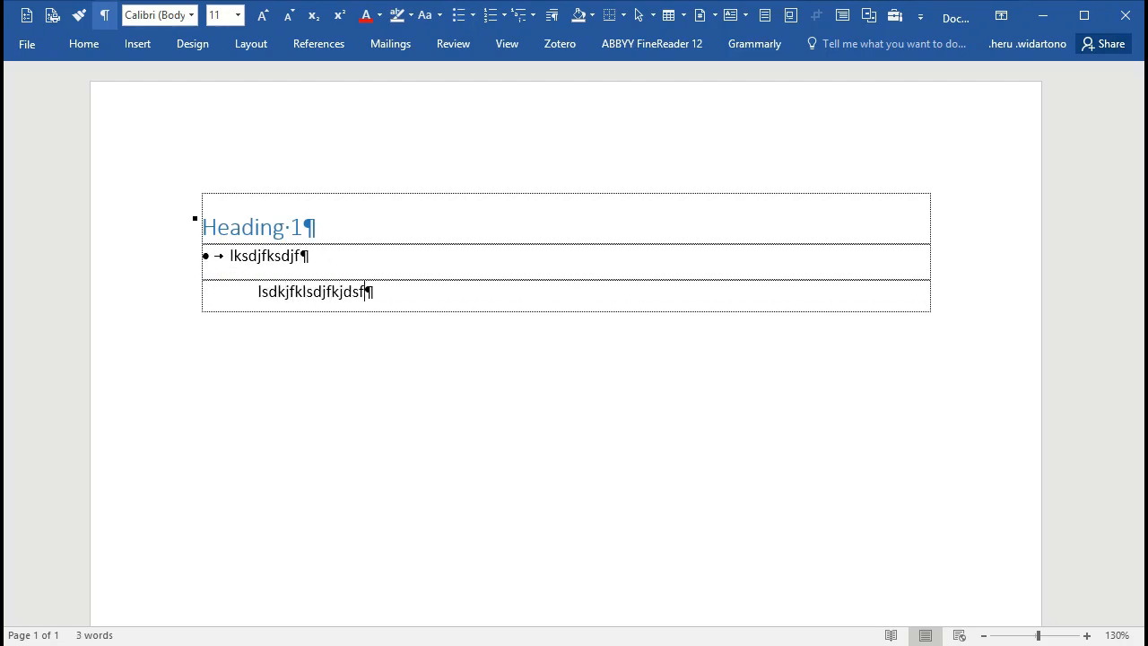
key("Return")
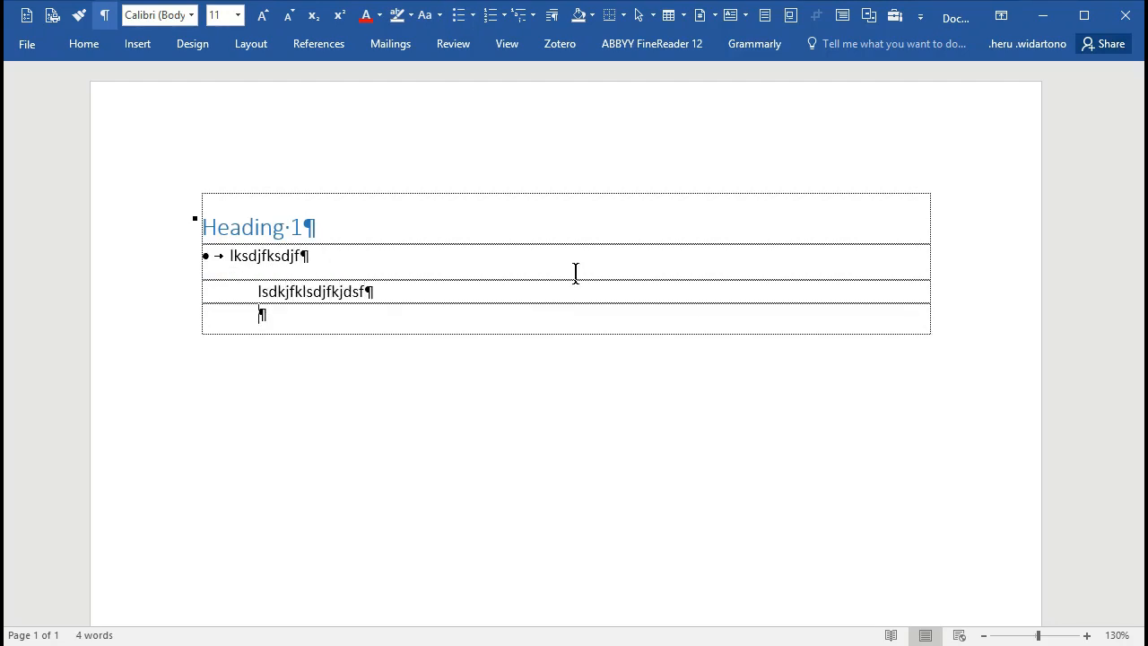
Step: Add the numbered item "ljfgkljflkgjfg", followed by the indented, unnumbered paragraph "jkfg;dfkg;ldfk"
type("1. ljfgkljflkgjfg")
key("Return")
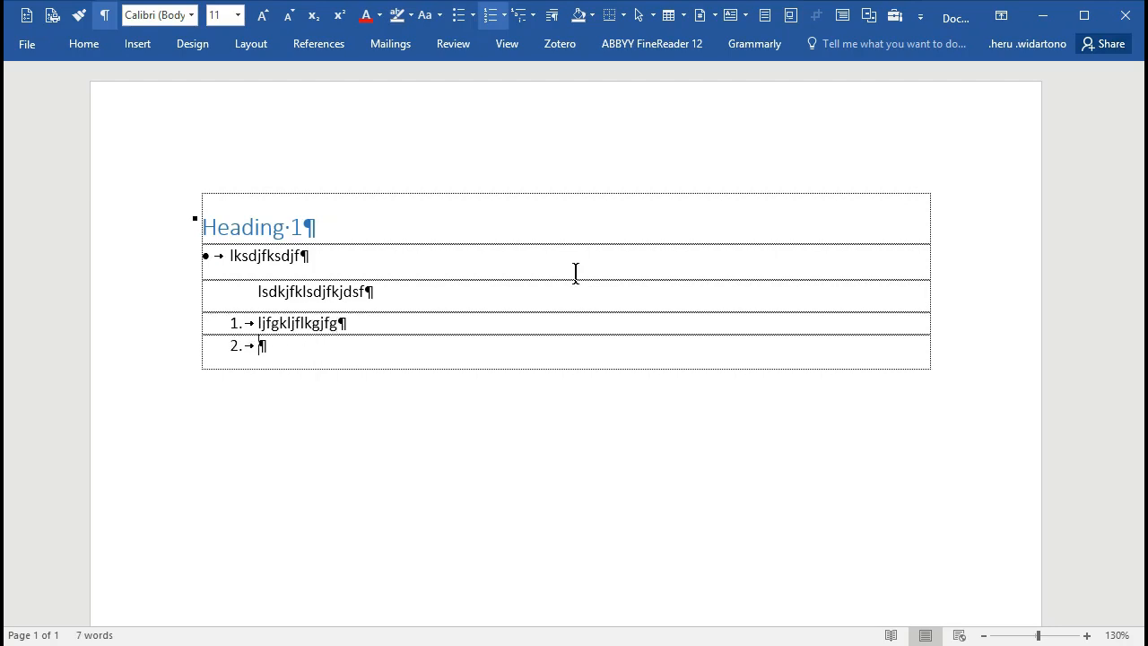
key("BackSpace")
type("jkfg;dfkg;ldfk")
key("Return")
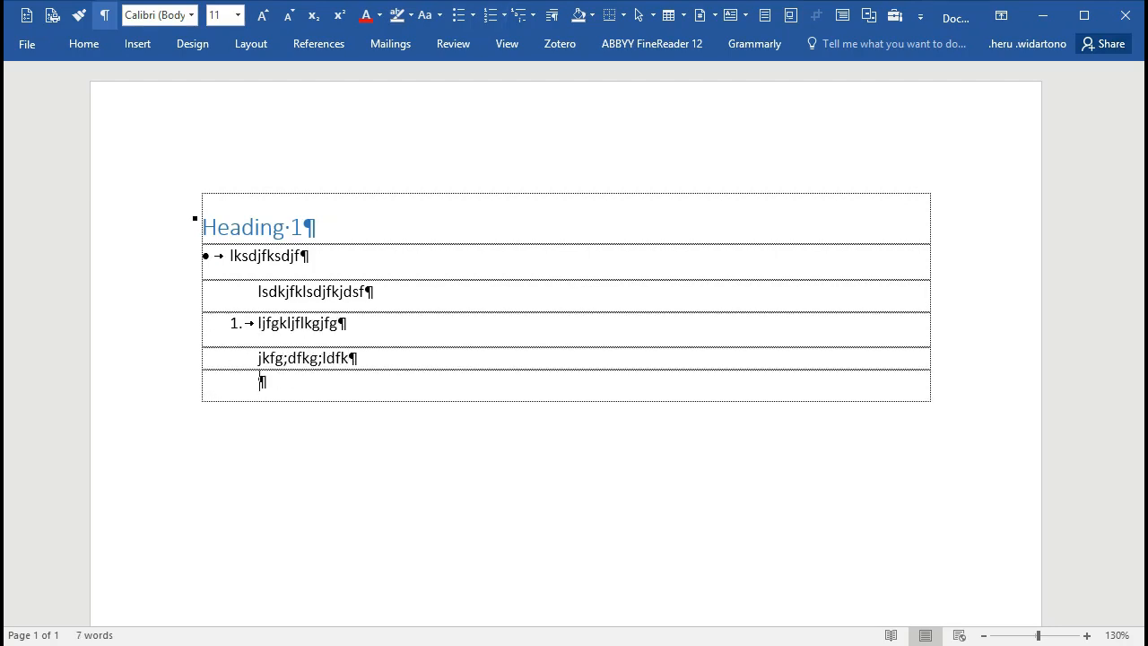
Step: Add a Heading 2 style paragraph reading "Heading 2", correctly spelled, with the body paragraph ";ka;lsk;alskd" beneath it
key("ctrl+alt+2")
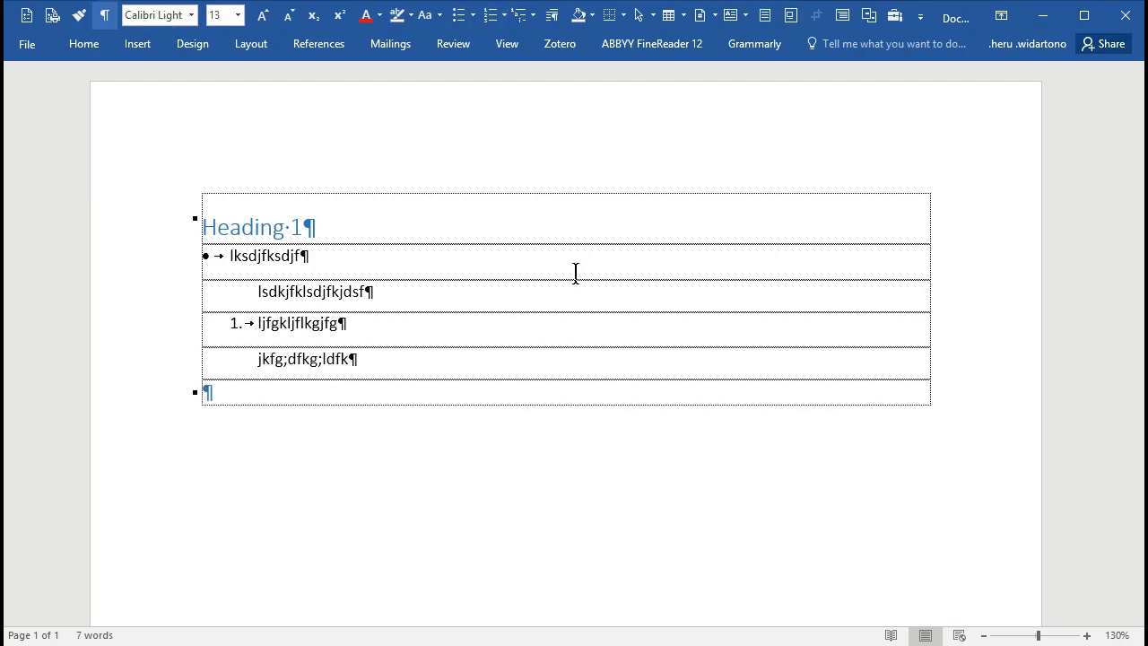
type("Headning 2")
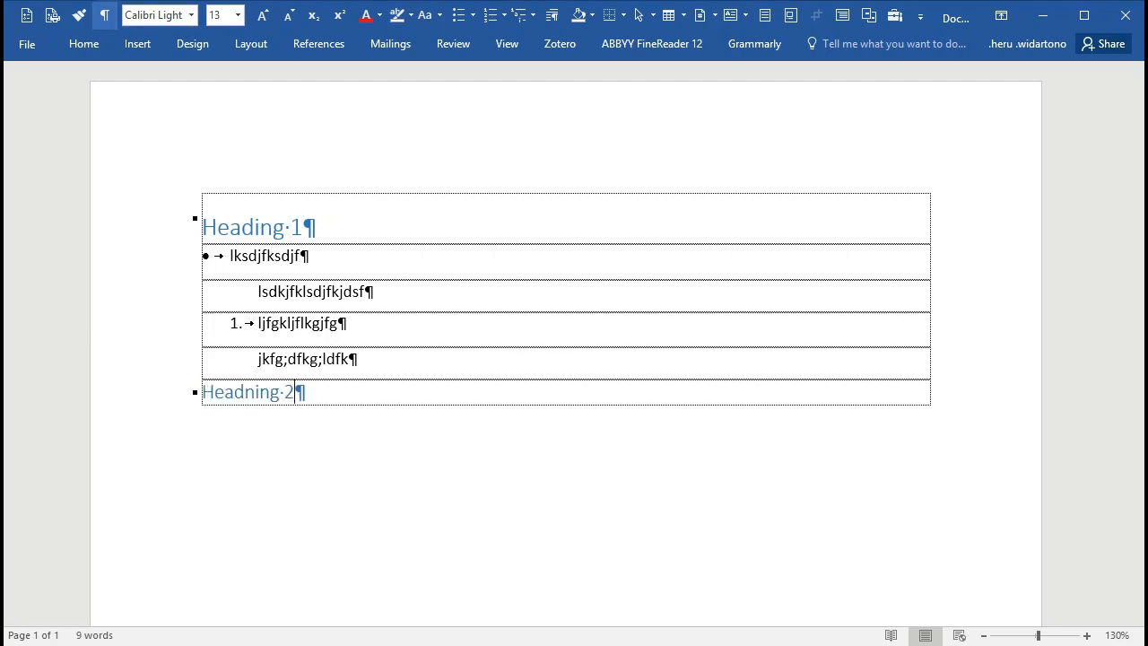
key("Return")
type(";ka;lsk;alskd")
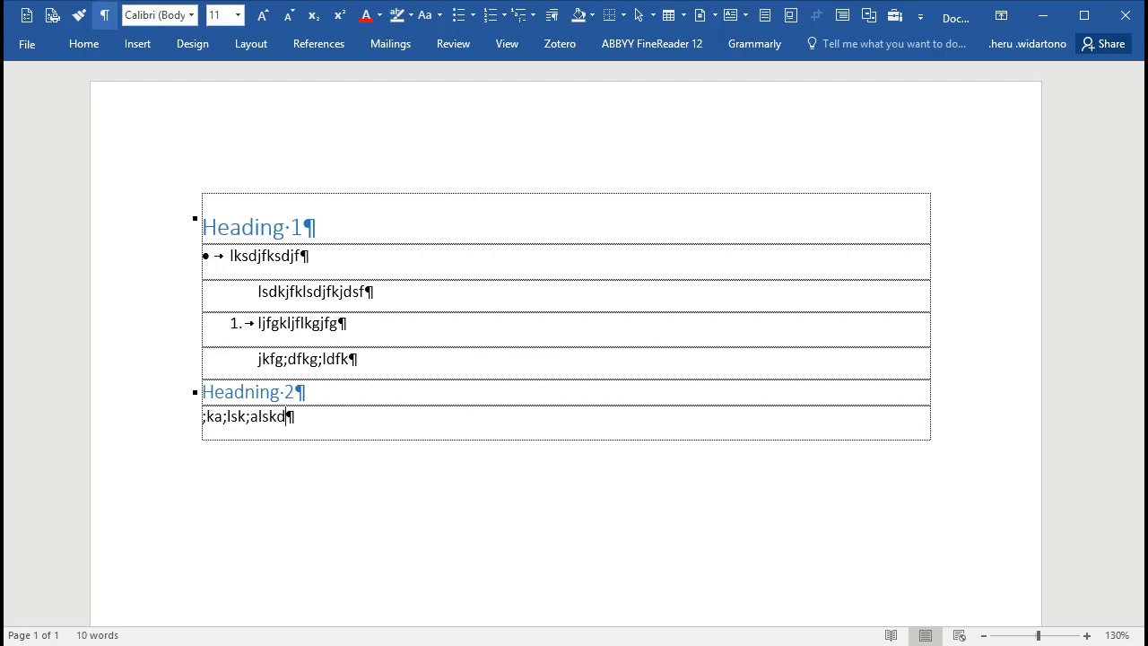
key("Up")
key("Delete")
key("Down")
key("ctrl+alt+b")
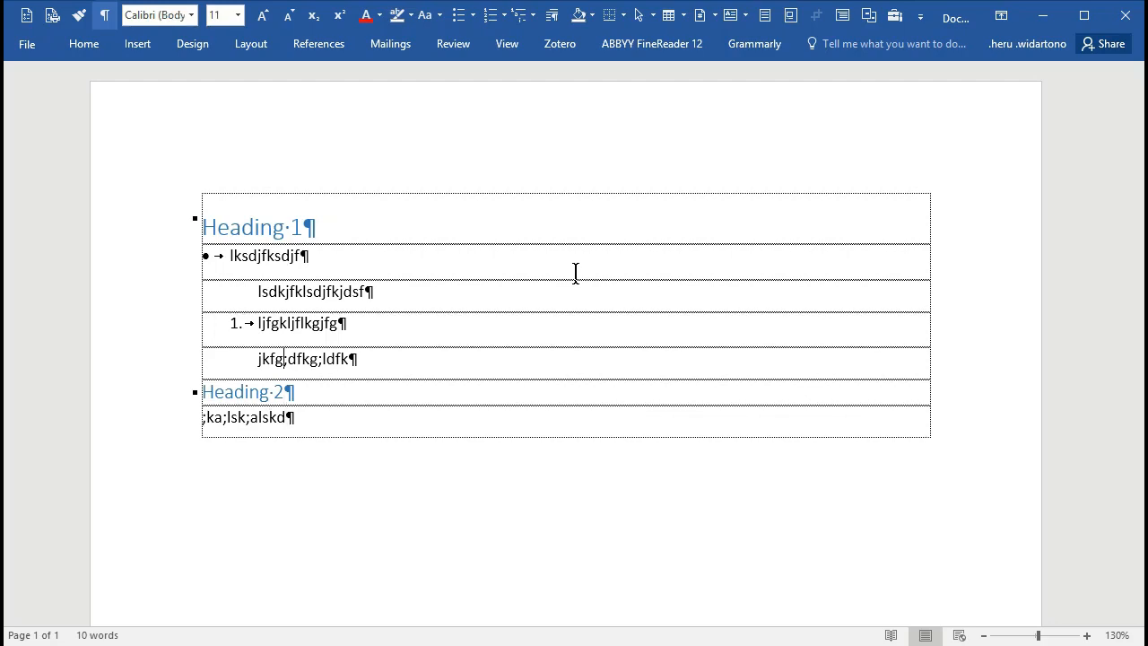
Step: Extend the body paragraph with ";lk;lfskd;lkf" and add two more body paragraphs, "sdkflksdl;kf" and "'skdlfksldkf"
type(";lk;lfskd;lkf")
key("Return")
type("sdkflksdl;kf")
key("Return")
type("'skdlfksldkf")
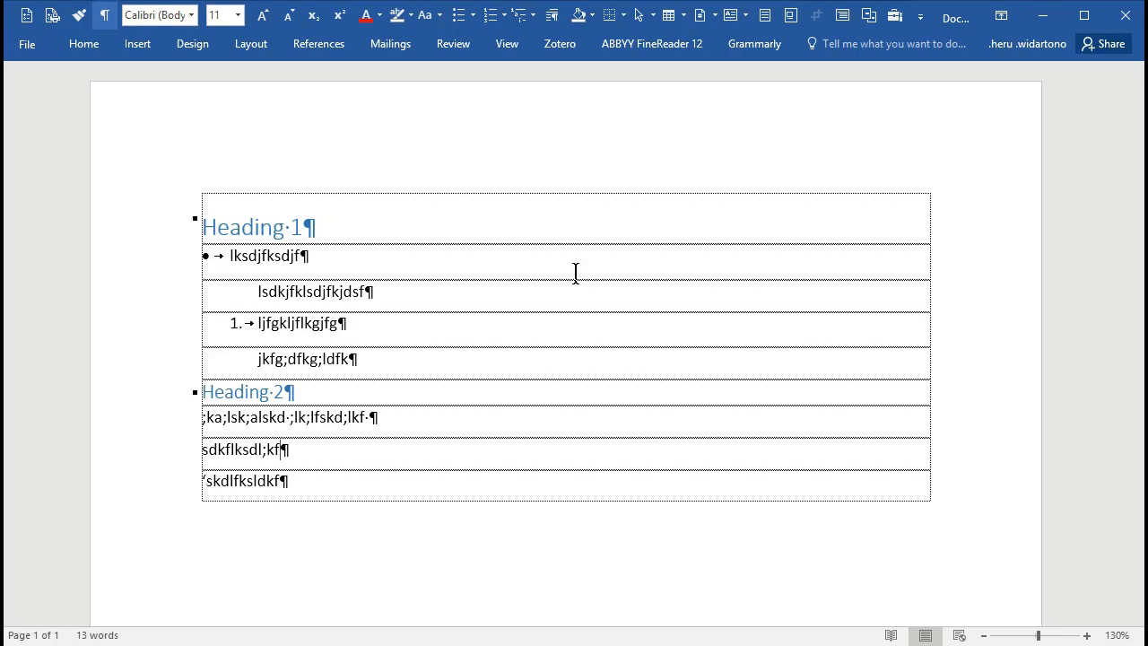
Step: Check the style of the "Heading 2" paragraph in the style list and close the list again
key("Up")
key("Up")
key("Up")
key("ctrl+alt+shift+s")
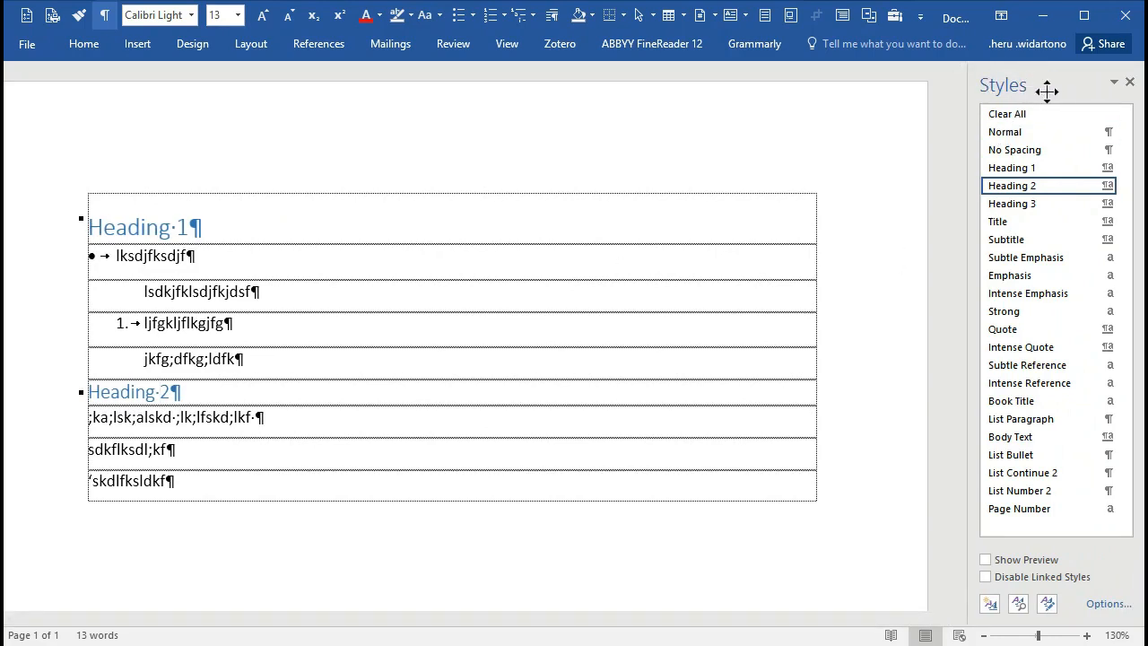
left_click(1129, 82)
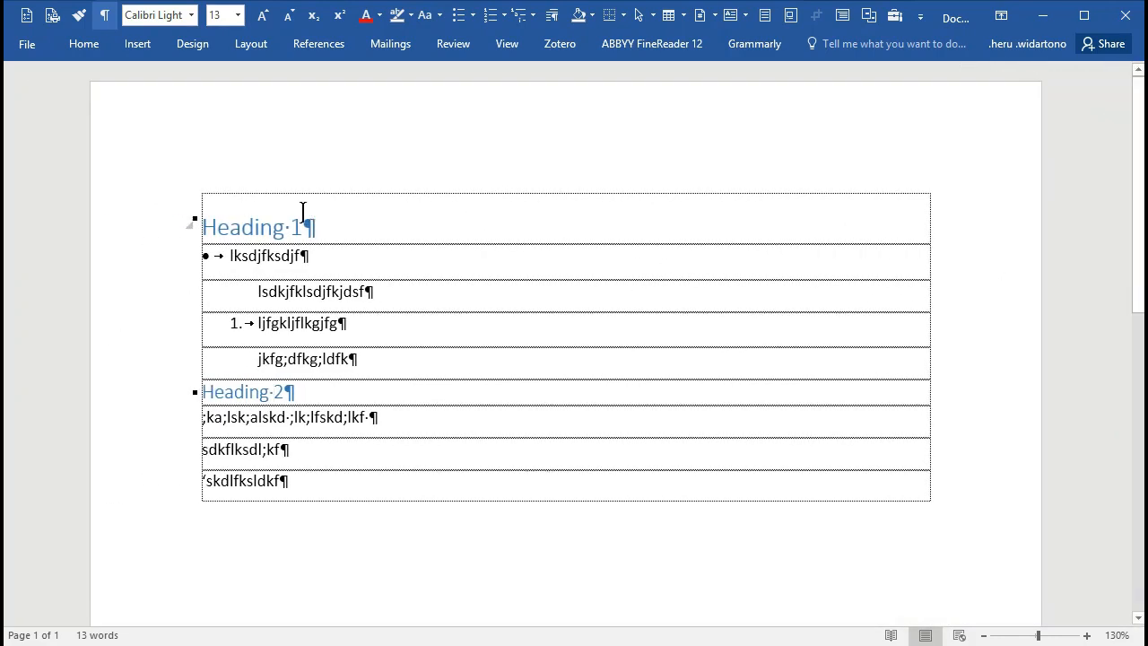
Step: Restyle the first three paragraphs in order as Title, Heading 1 and unindented body text
left_click(289, 256)
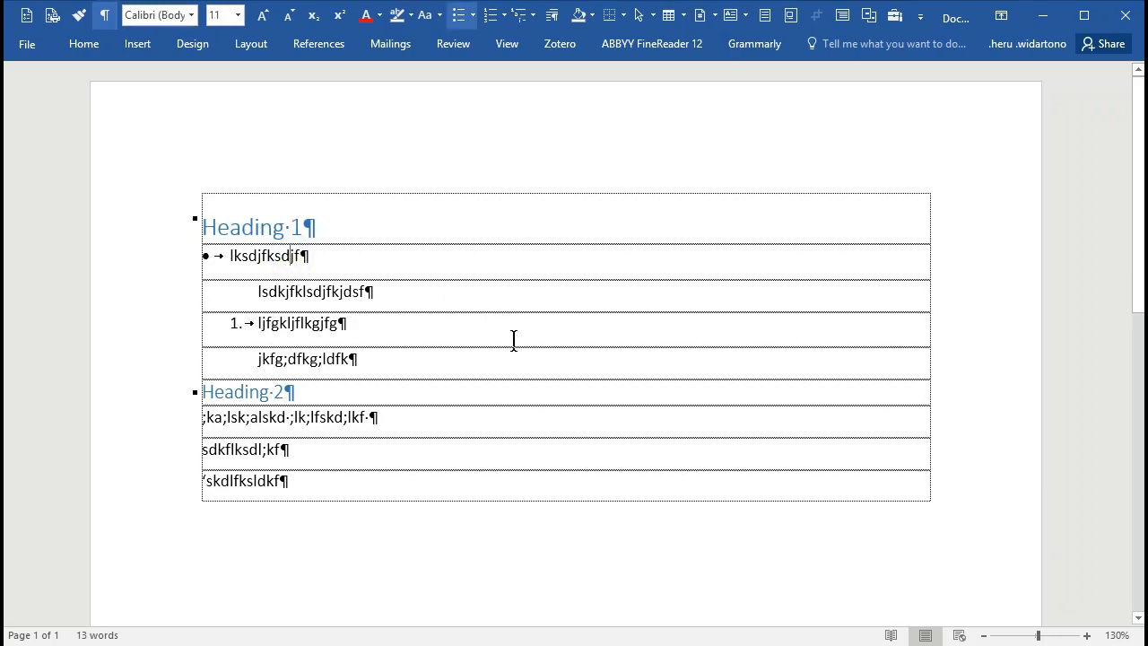
key("Up")
key("ctrl+alt+t")
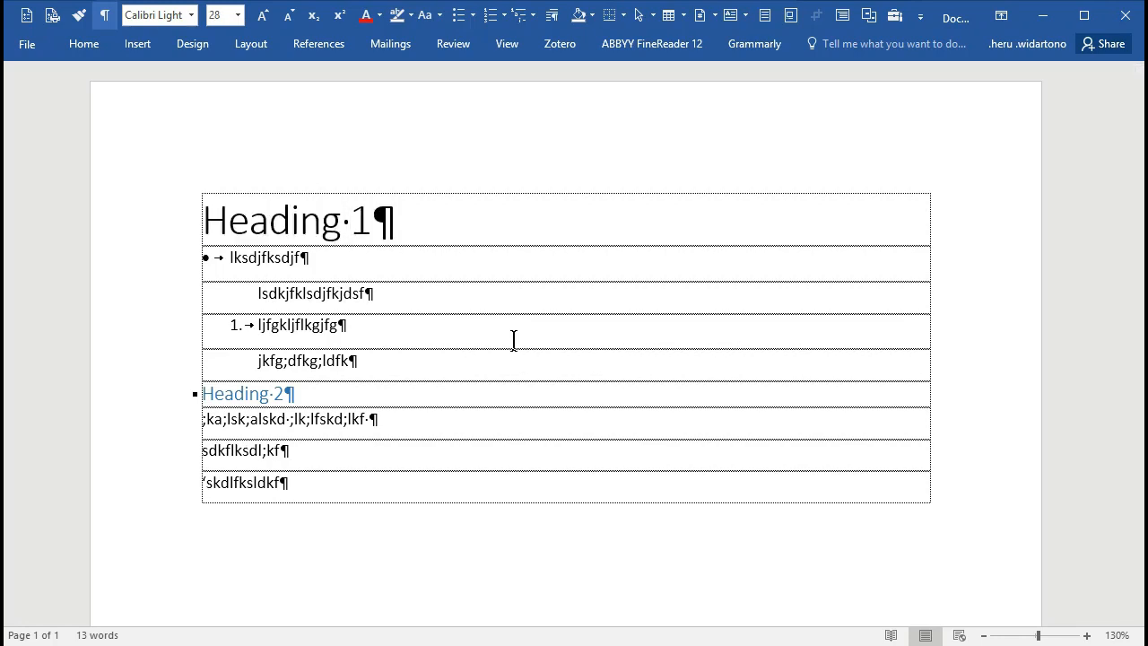
key("Down")
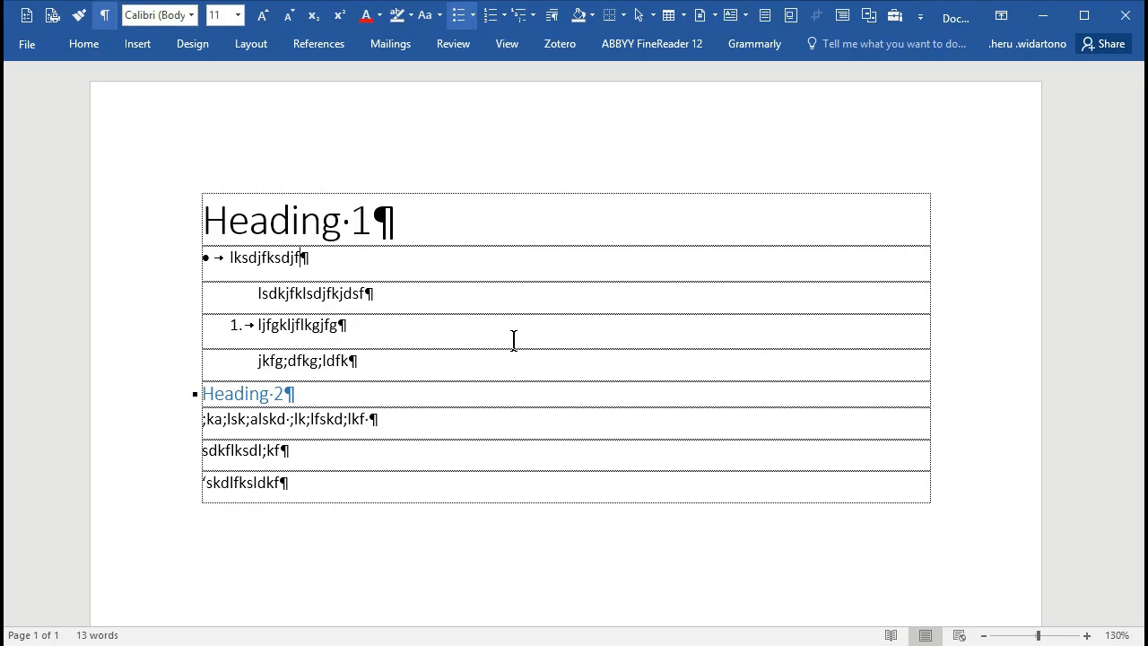
key("ctrl+alt+1")
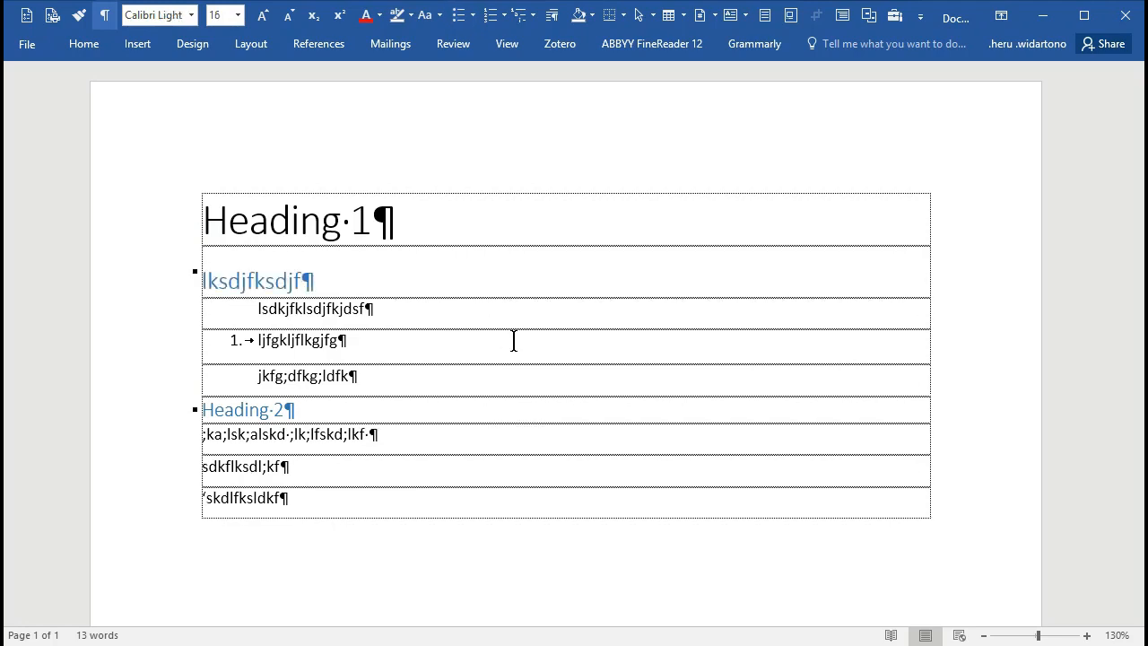
key("Down")
key("ctrl+shift+m")
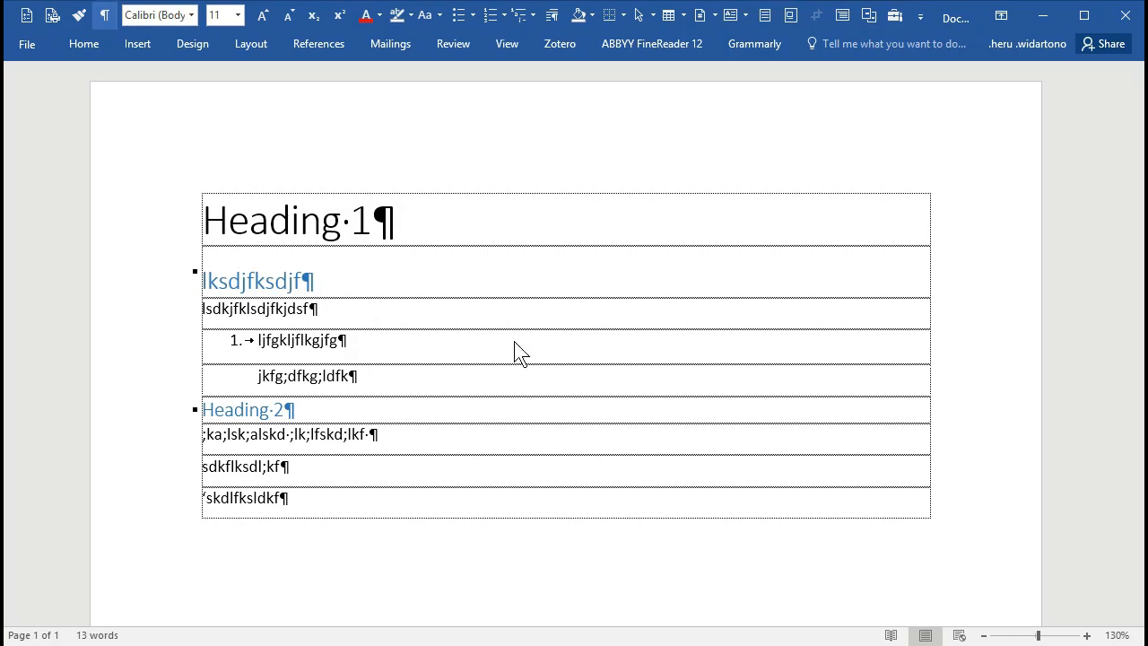
Step: Switch to the Shortcut keys document, view the format options in the Heading 1 style's modification settings, and close them without changes
key("alt+Tab")
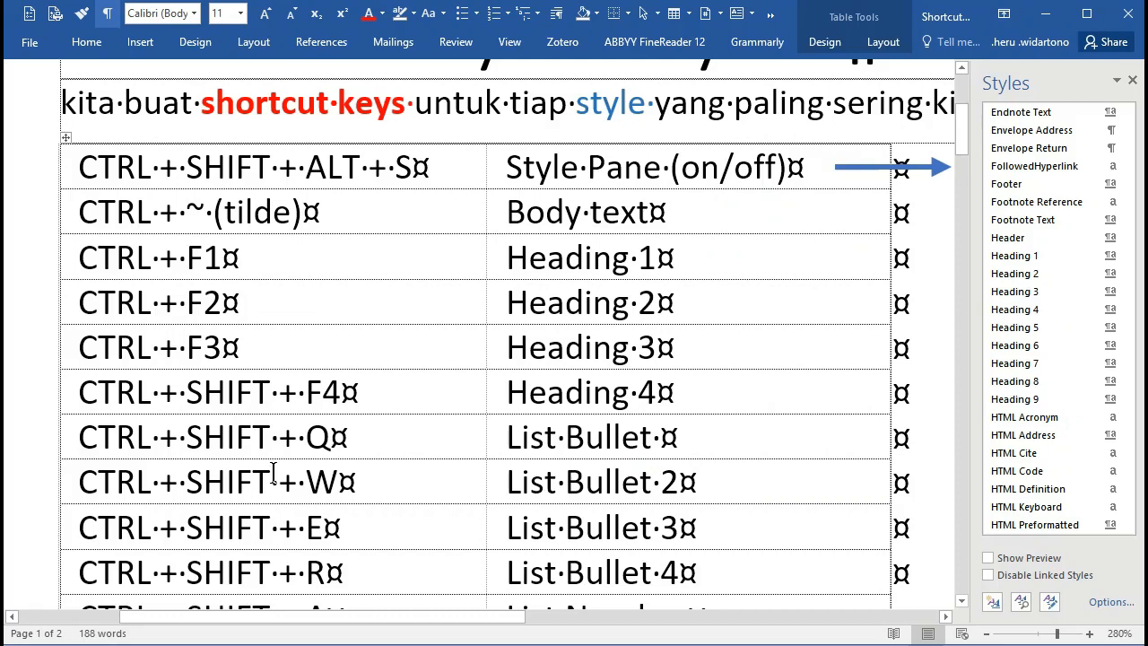
scroll(274, 473, "down", 5)
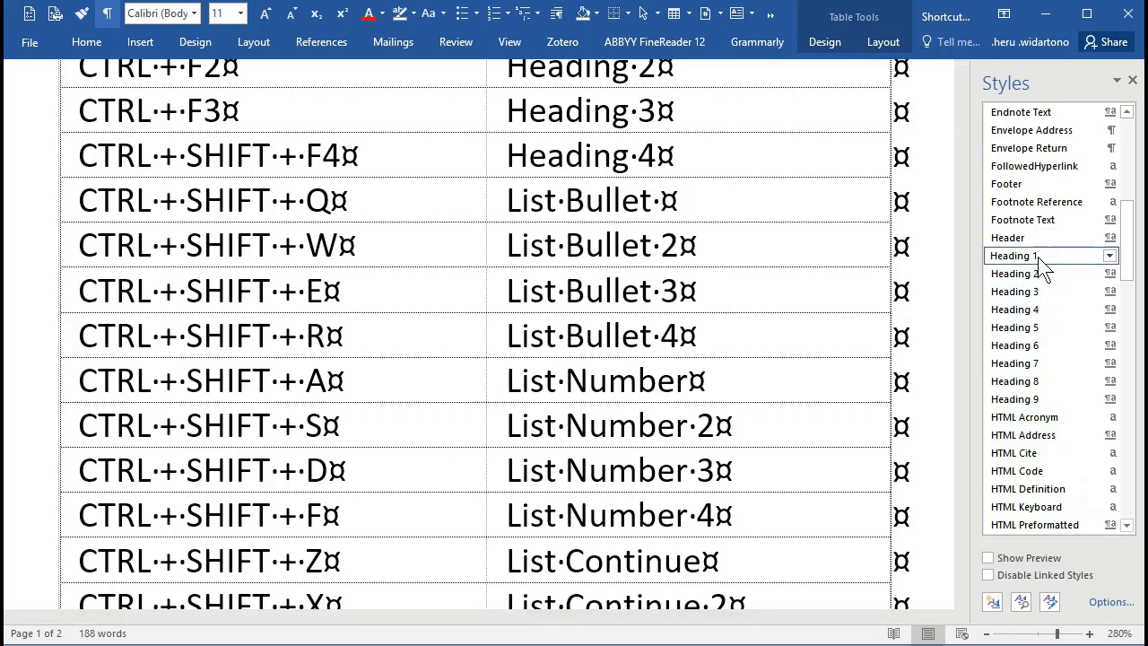
left_click(1110, 256)
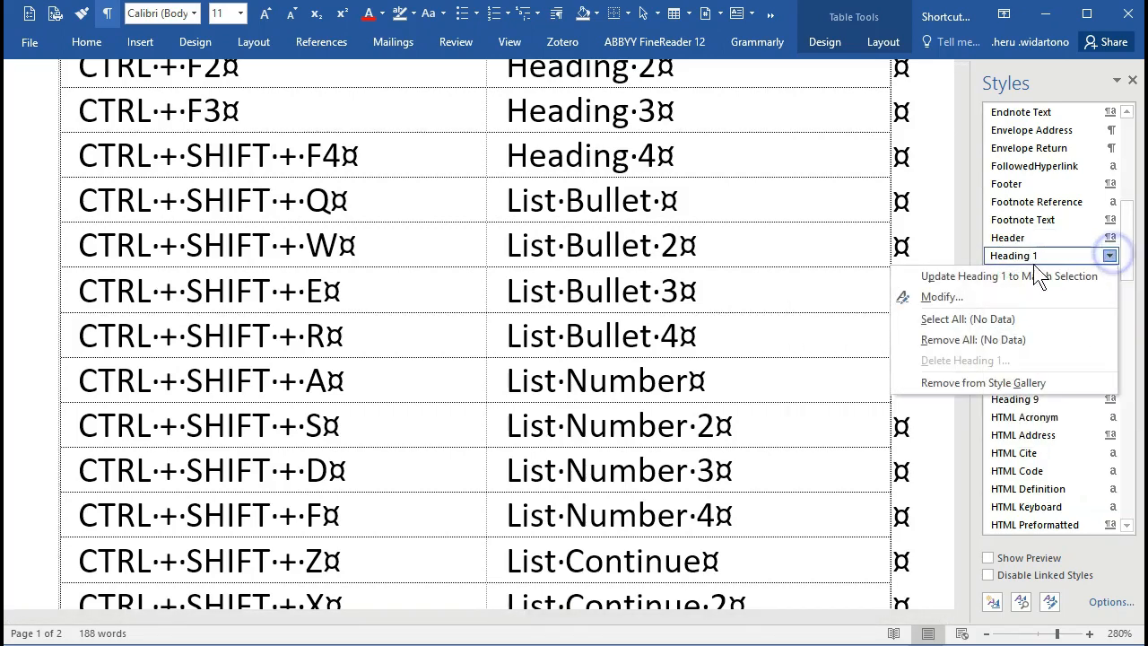
left_click(942, 296)
left_click(504, 470)
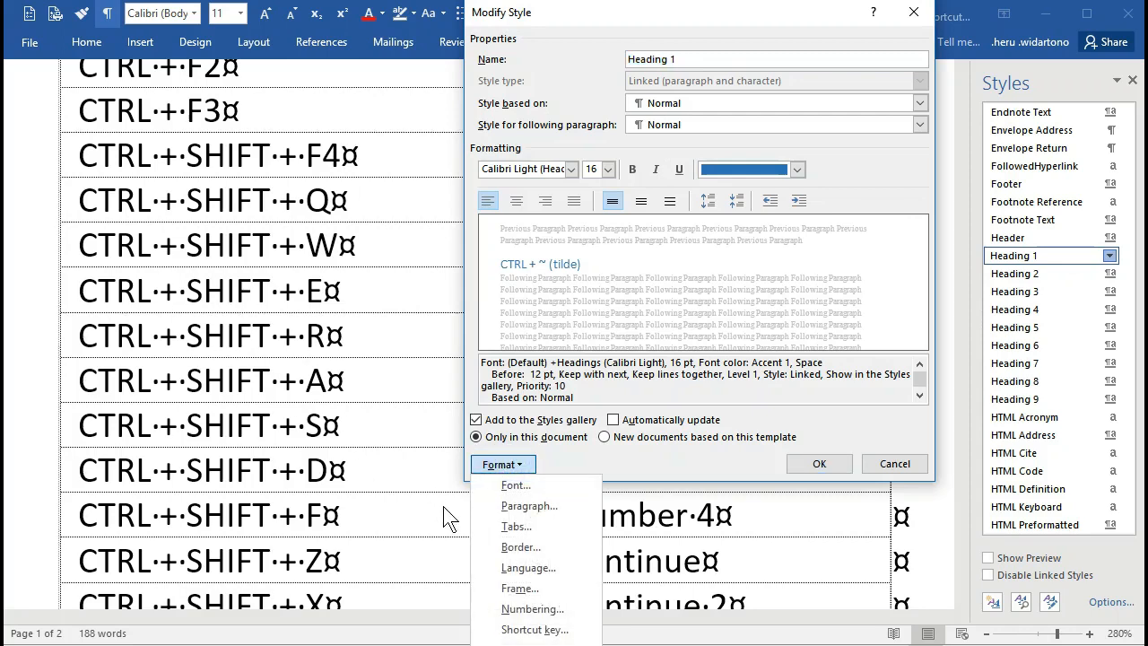
left_click(432, 102)
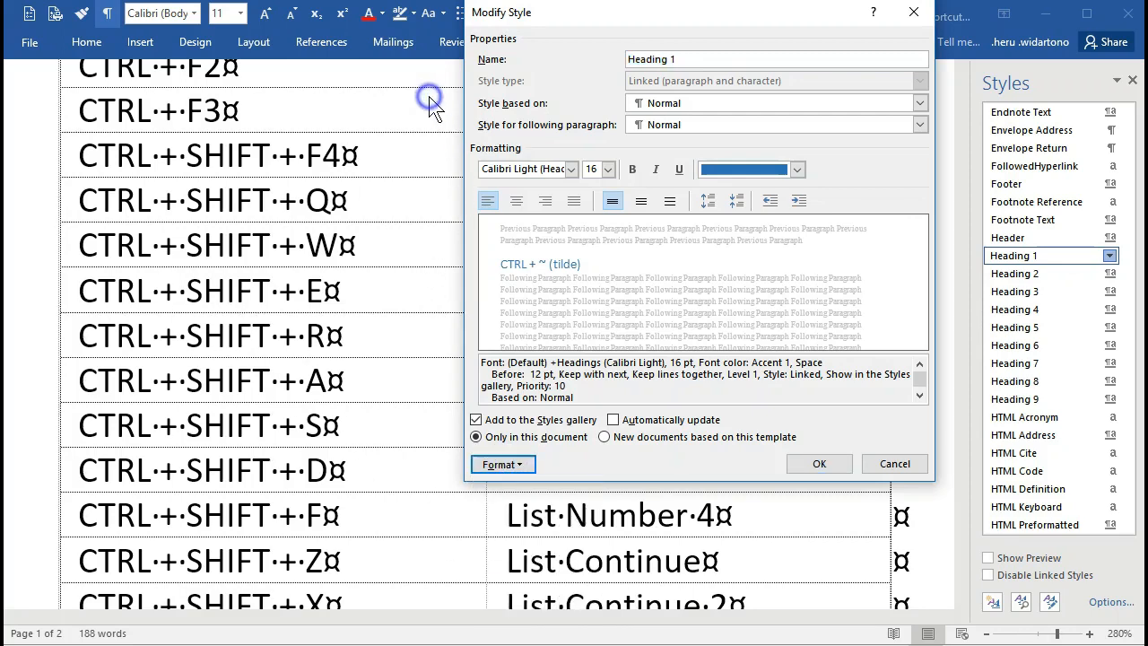
left_click(914, 13)
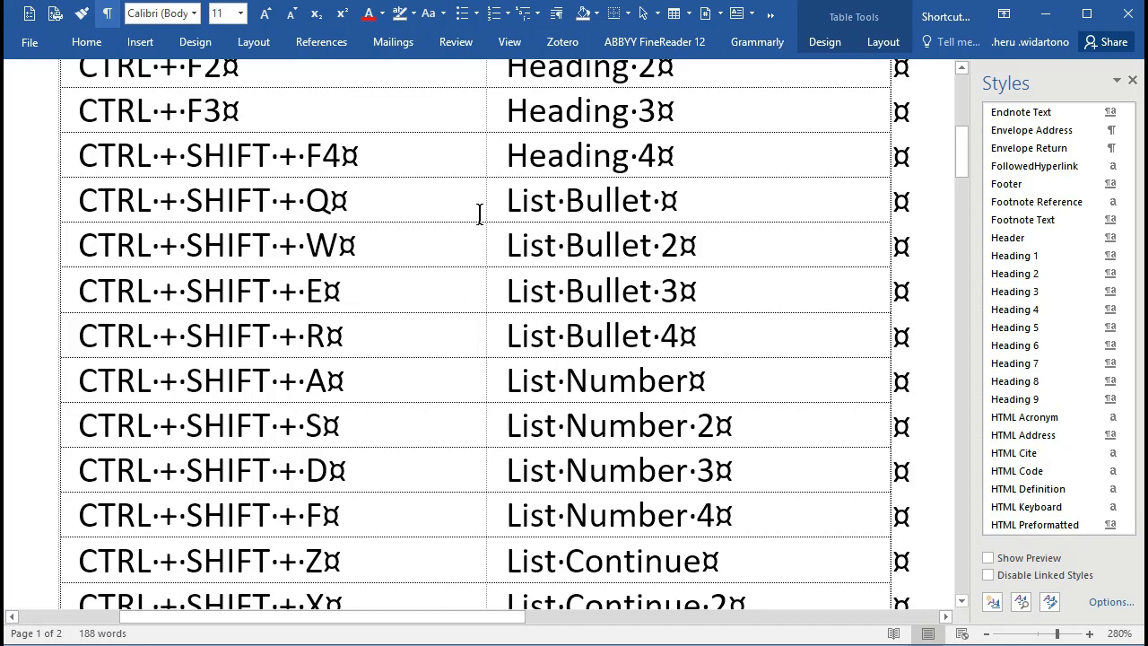
Step: Review the shortcut table from its title and heading rows down to the Table info and Table text rows
left_click(446, 215)
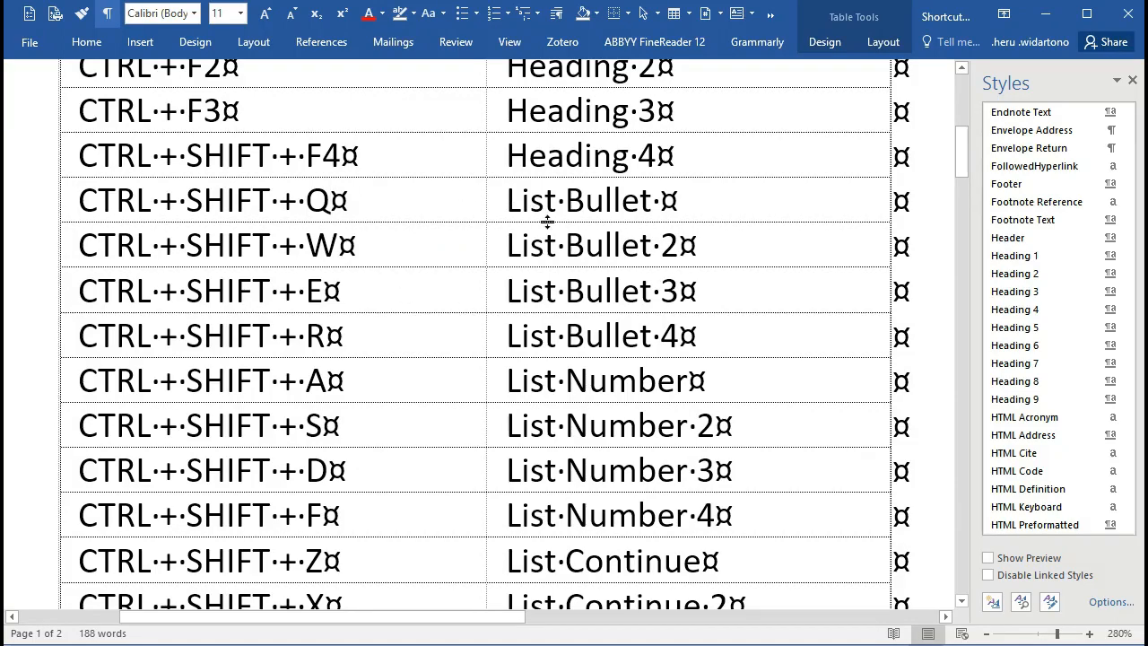
left_click(588, 240)
scroll(599, 269, "up", 5)
scroll(609, 294, "up", 2)
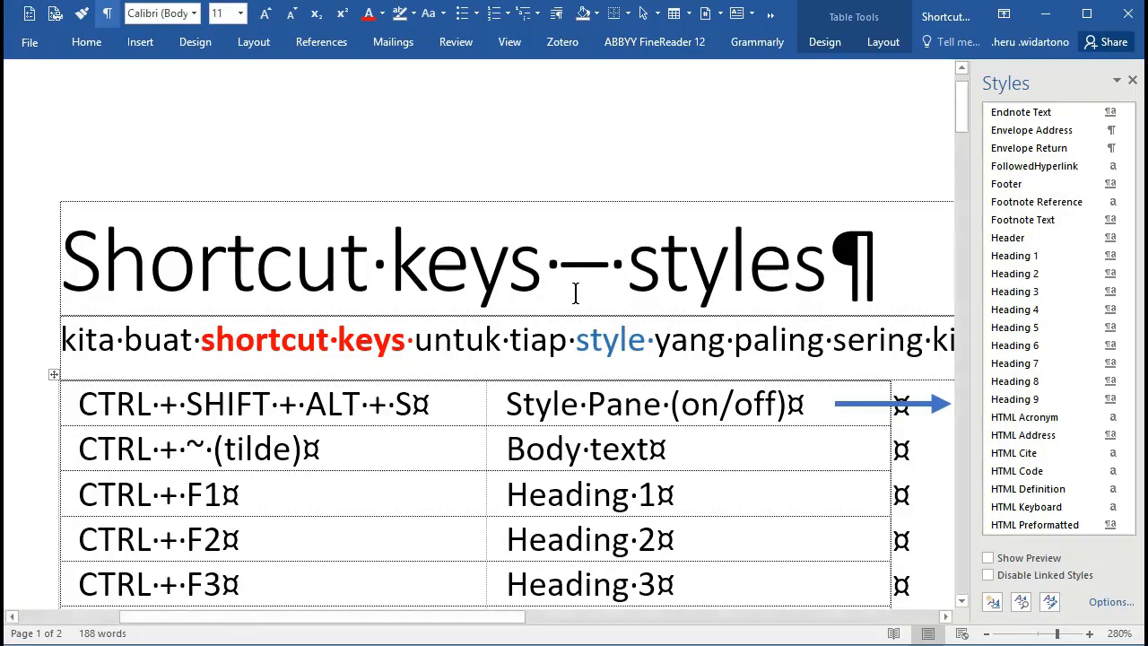
scroll(574, 359, "down", 3)
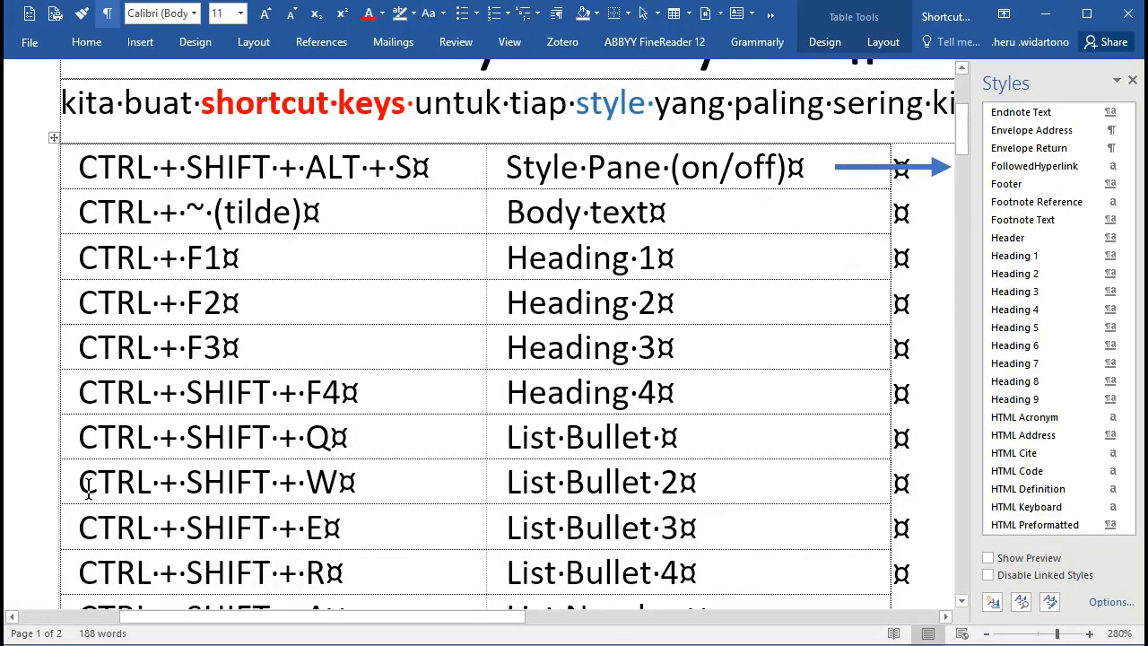
mouse_move(1102, 259)
scroll(825, 277, "down", 10)
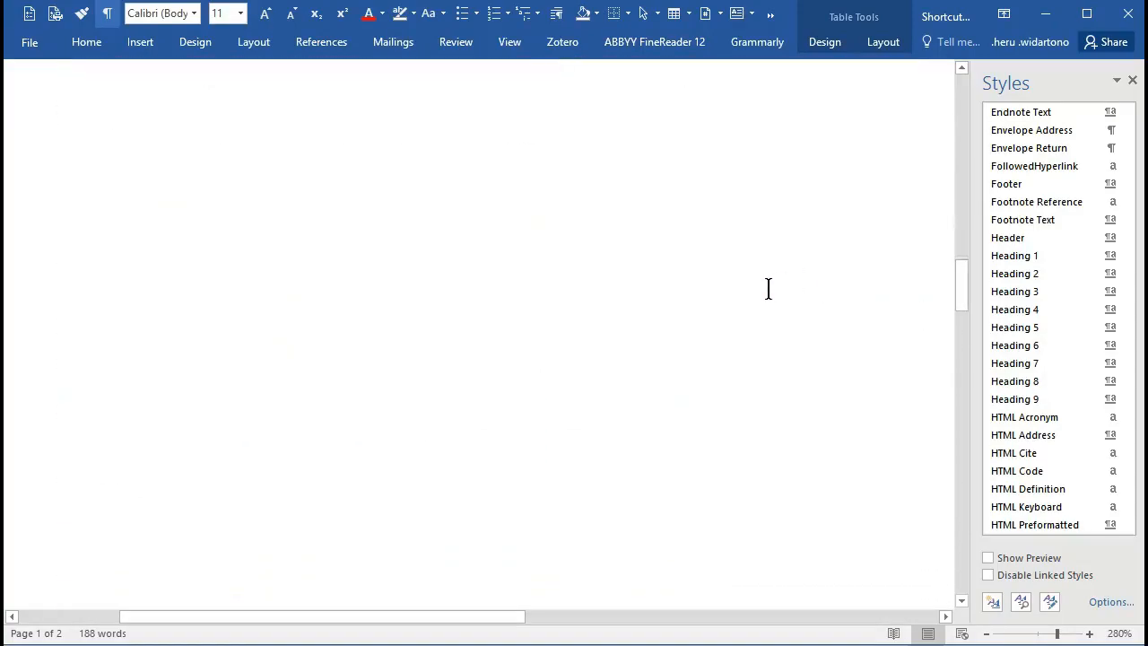
scroll(767, 288, "up", 8)
Step: Switch to Document2, make the "lksdjfksdjf" paragraph a bulleted item, and move it two levels deeper
mouse_move(225, 642)
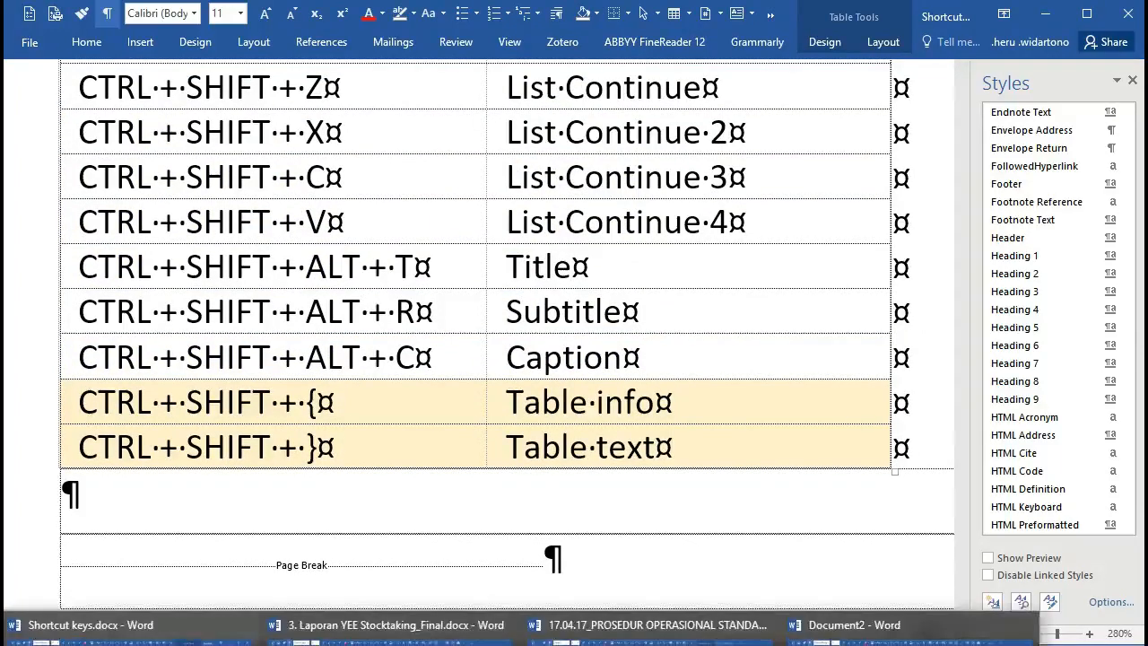
left_click(848, 624)
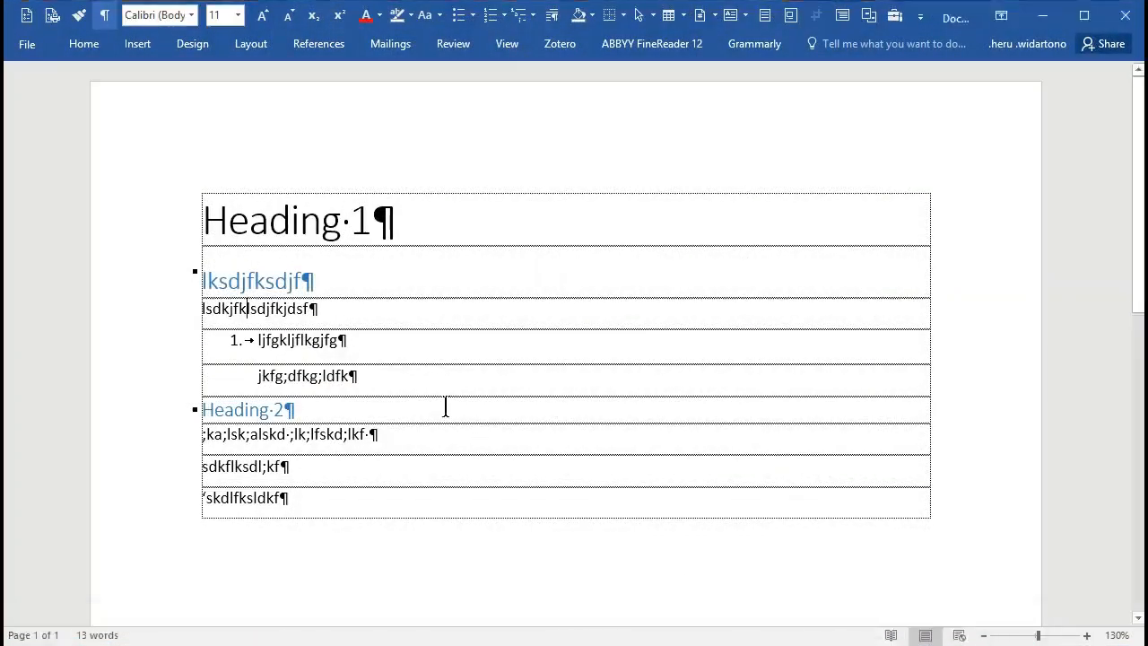
left_click(299, 281)
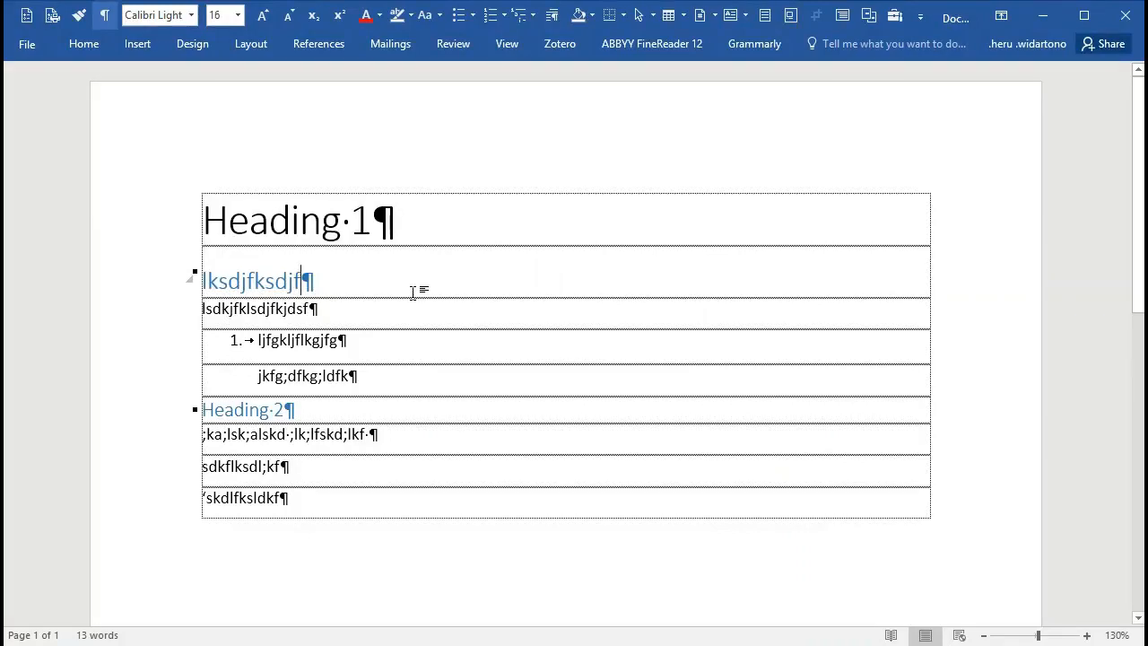
key("ctrl+shift+l")
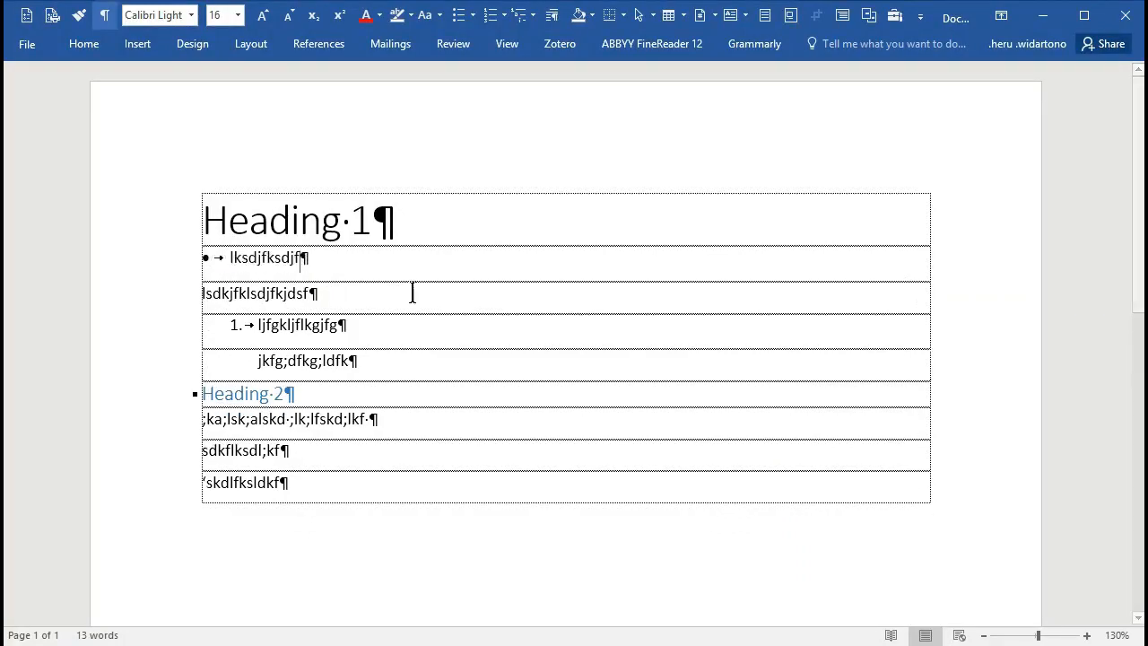
key("ctrl+m")
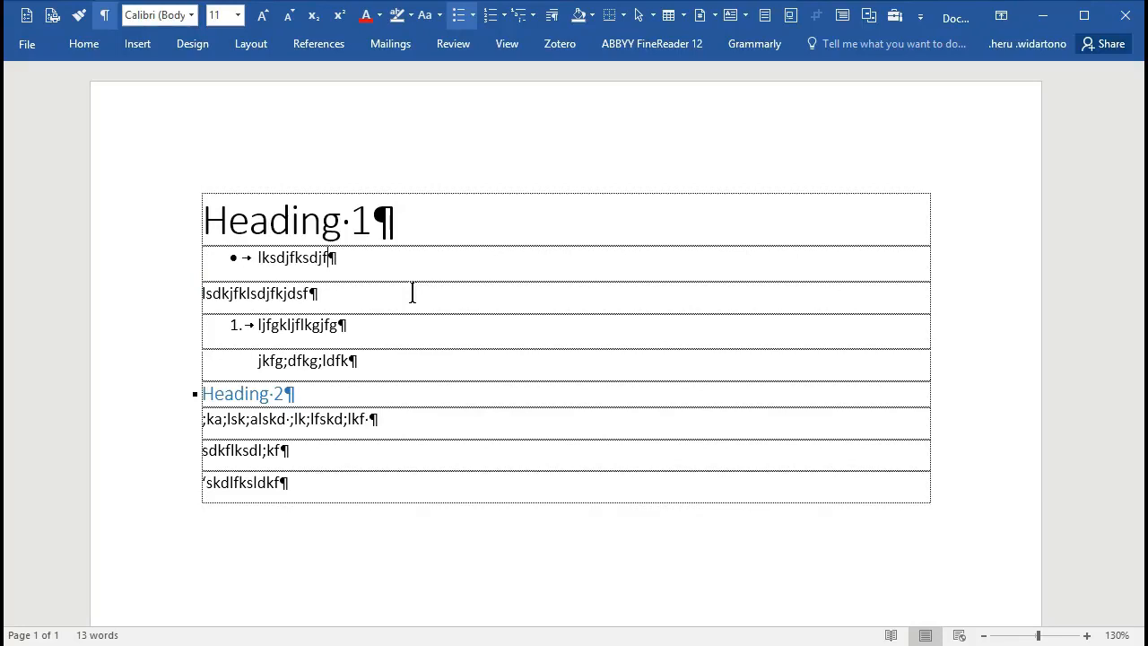
key("ctrl+m")
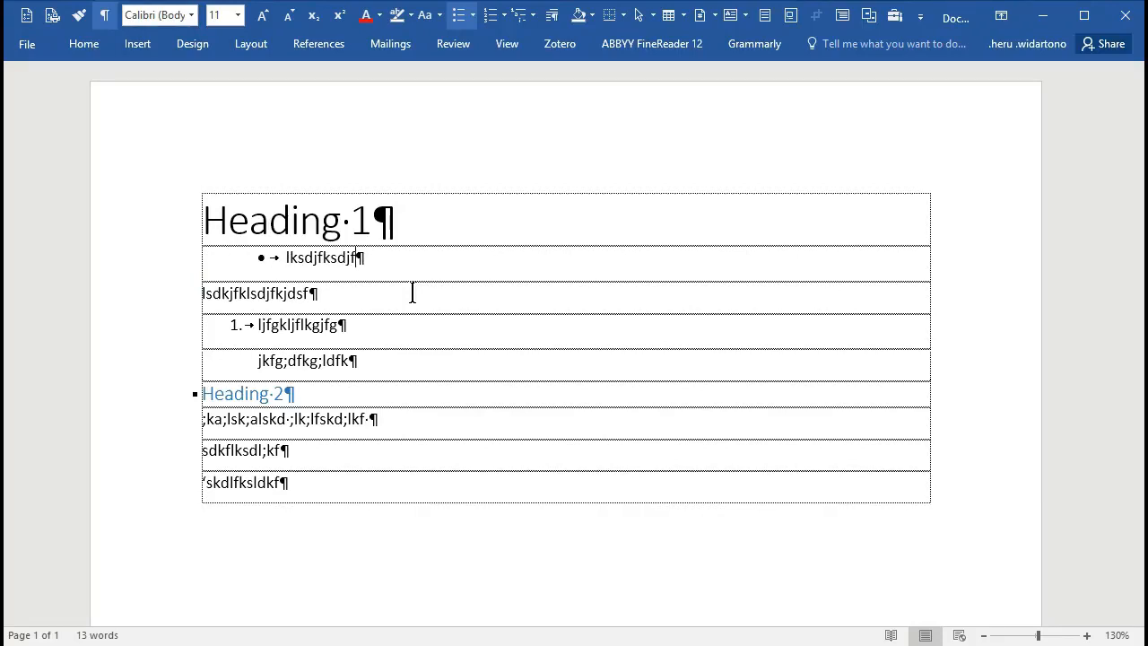
Step: Make the "lsdkjfklsdjfkjdsf" paragraph a numbered item, move it two levels deeper, and return it to the first level
left_click(285, 294)
key("ctrl+shift+n")
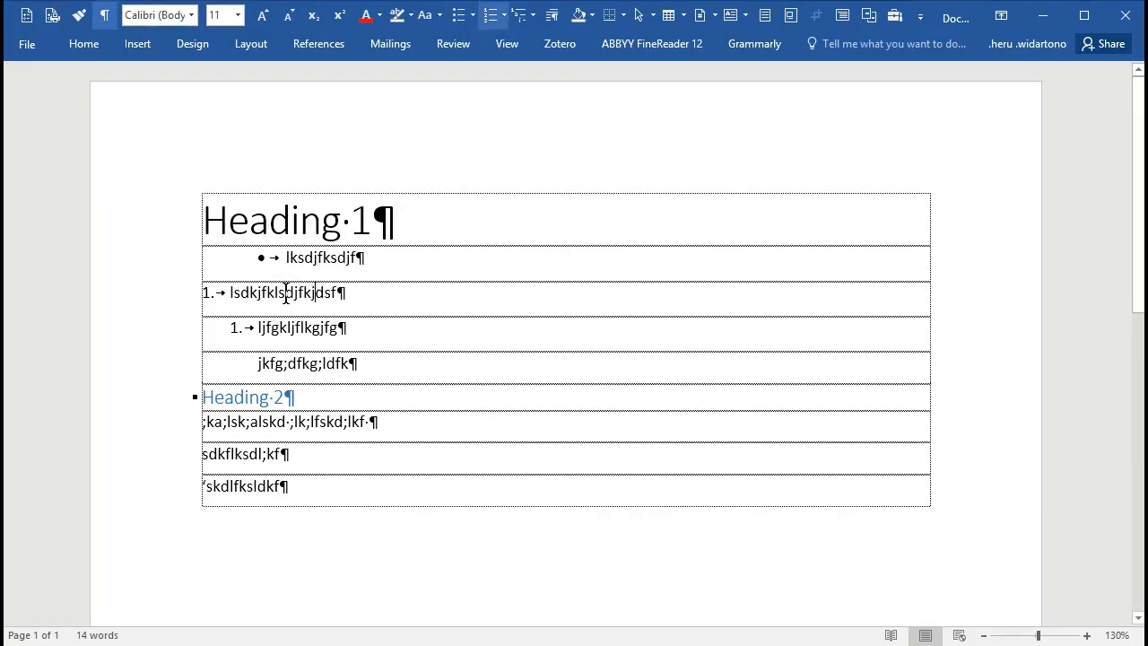
key("ctrl+m")
key("ctrl+m")
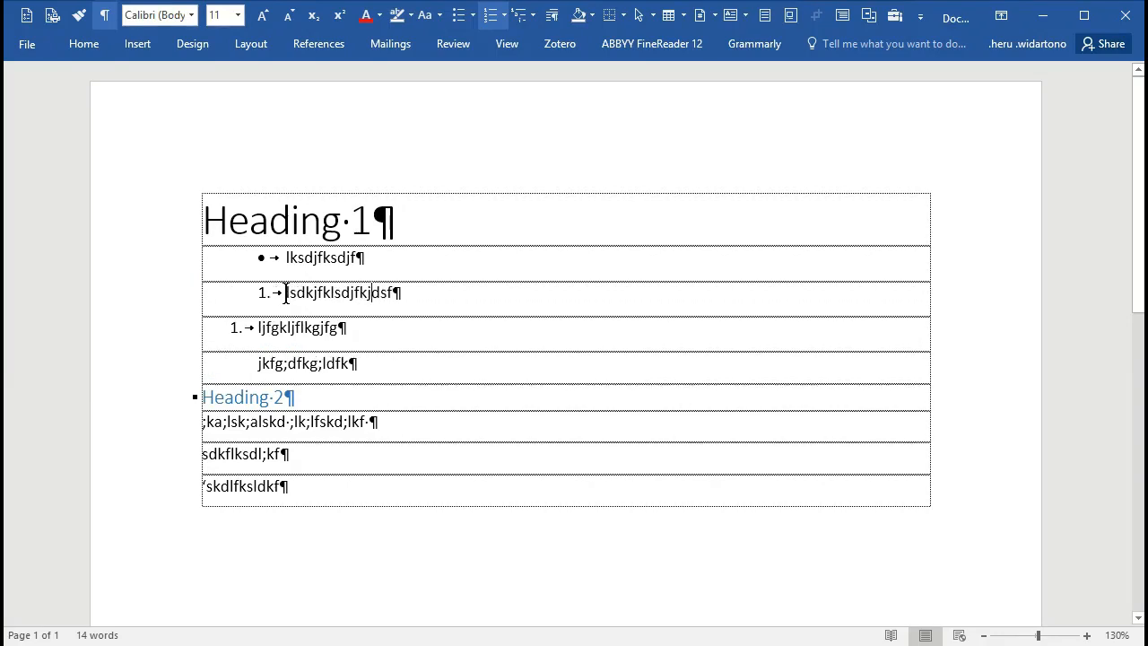
key("ctrl+shift+m")
key("ctrl+shift+m")
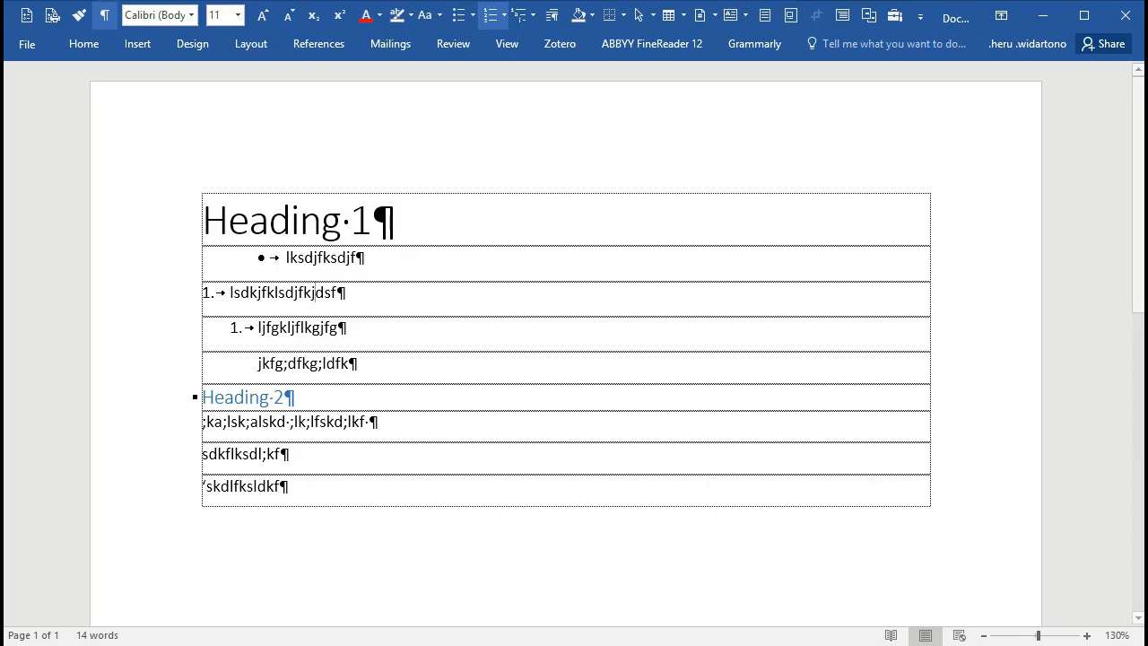
Step: Switch to the Shortcut keys document and restyle the table's Heading 2, Heading 1 and Body text cells as Heading 6, Heading 4 and Heading 5 respectively
mouse_move(377, 645)
left_click(80, 625)
scroll(688, 373, "up", 3)
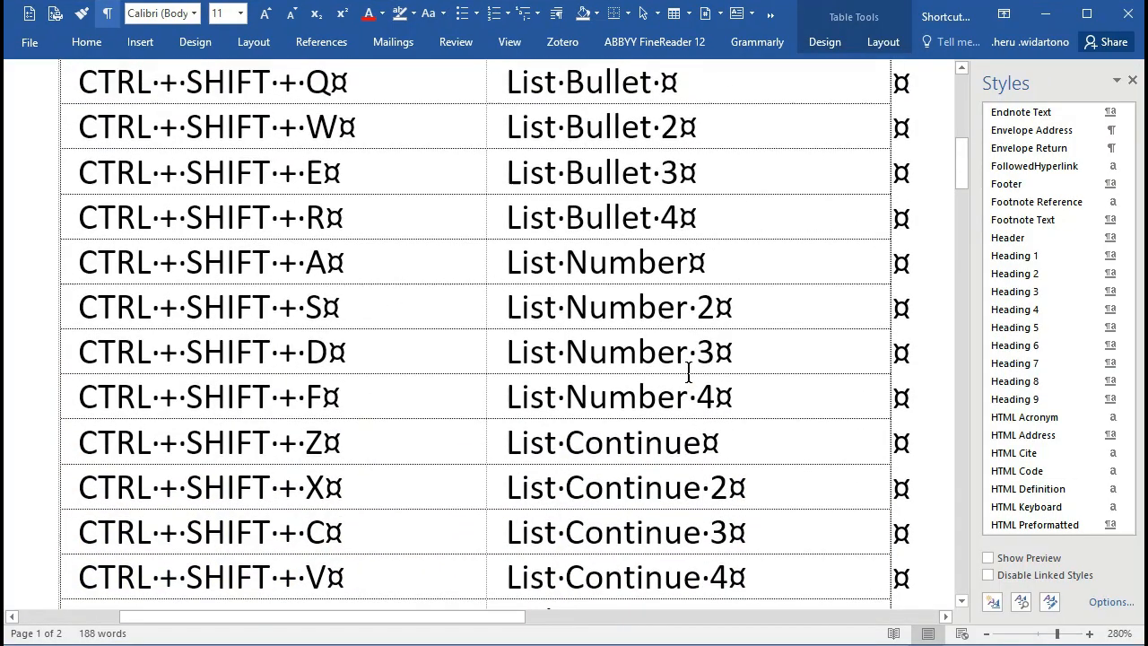
scroll(688, 372, "up", 3)
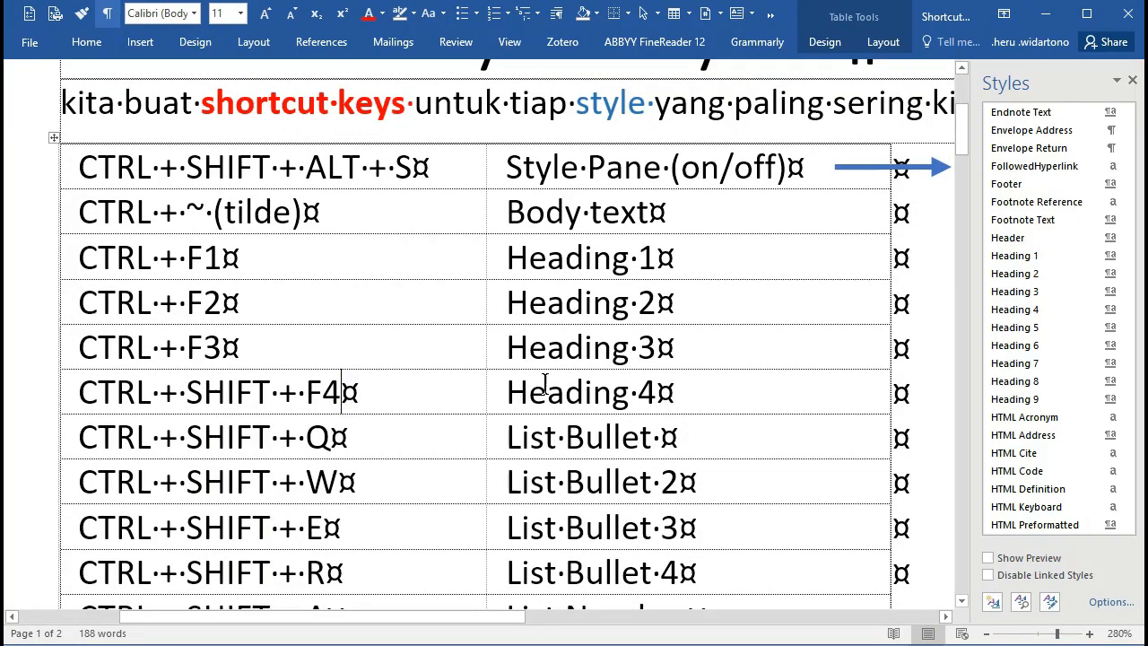
scroll(1022, 309, "down", 2)
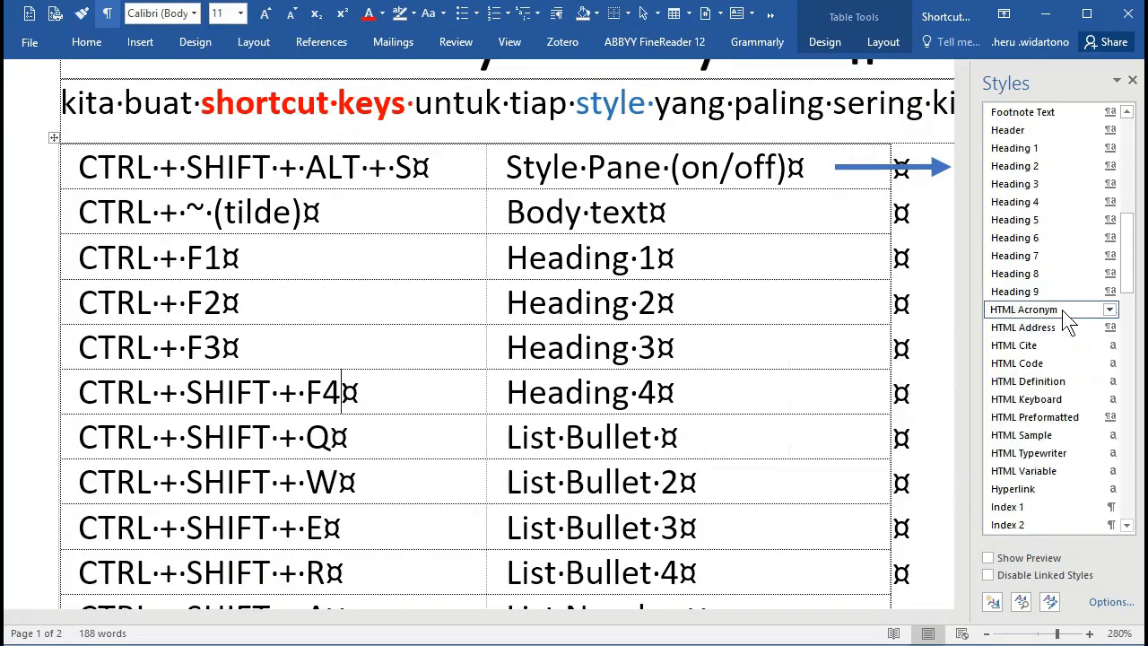
left_click(733, 300)
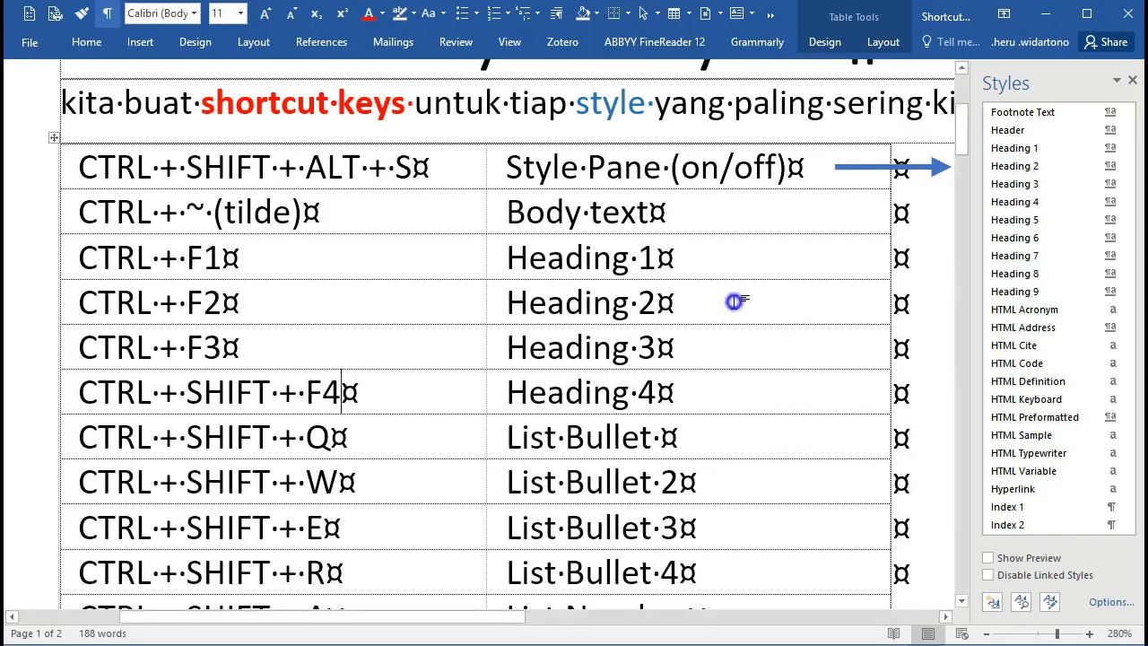
key("ctrl+F2")
left_click(763, 243)
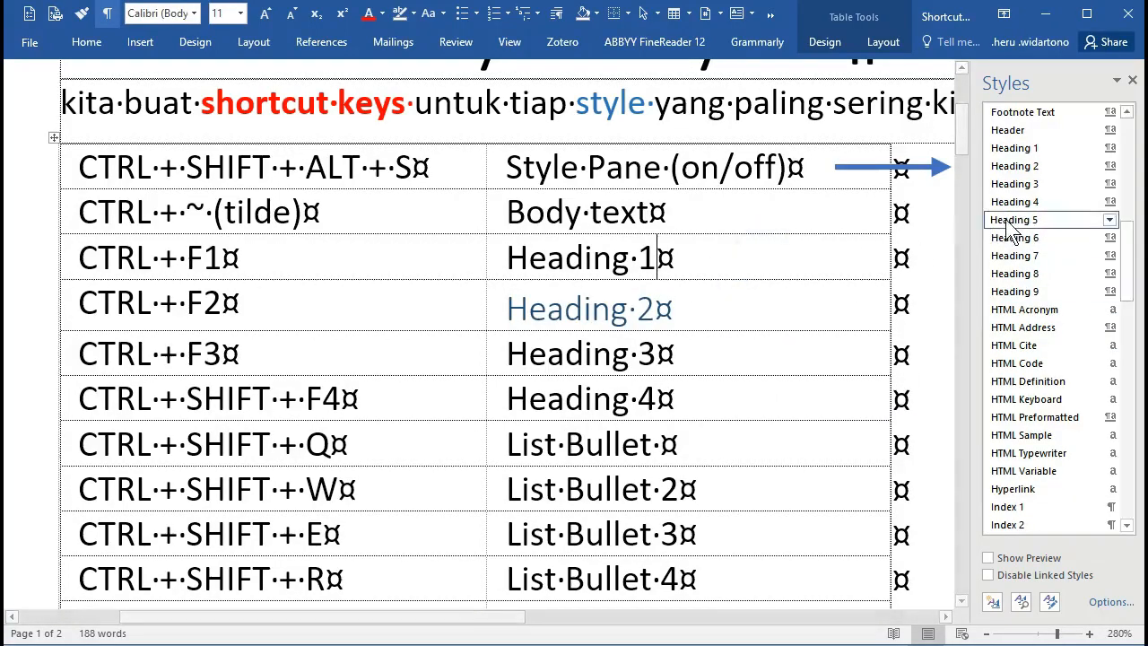
key("ctrl+F1")
left_click(761, 215)
left_click(1018, 219)
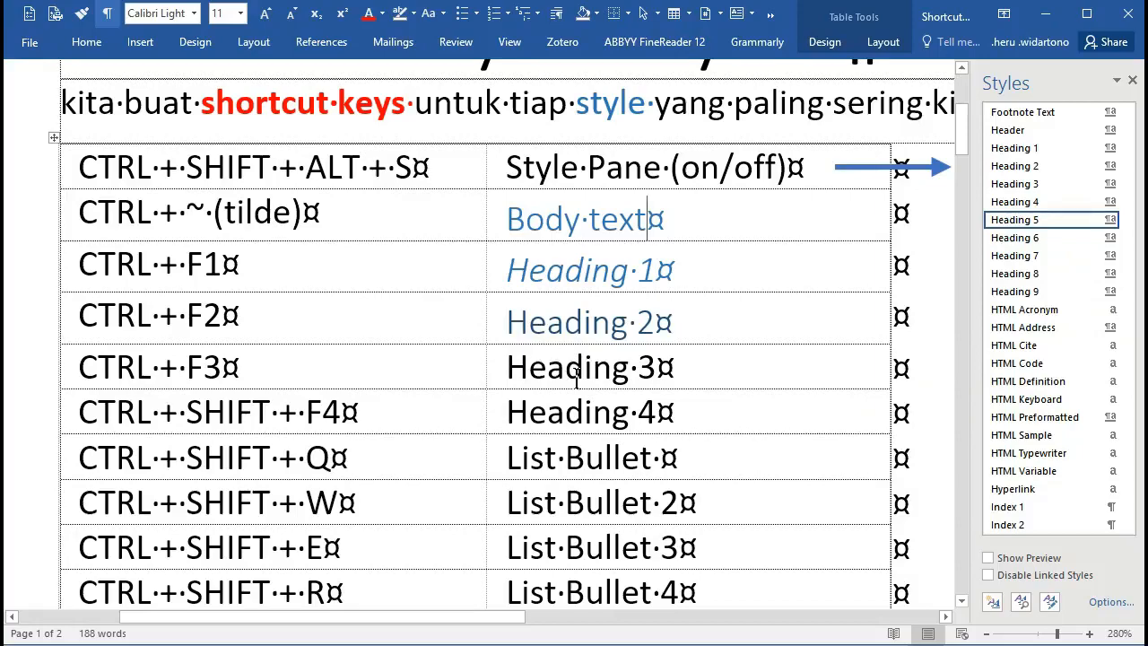
Step: Apply the List Number 2 style to the Heading 3 cell in the shortcut table
scroll(577, 375, "down", 4)
scroll(619, 287, "up", 1)
scroll(699, 215, "up", 3)
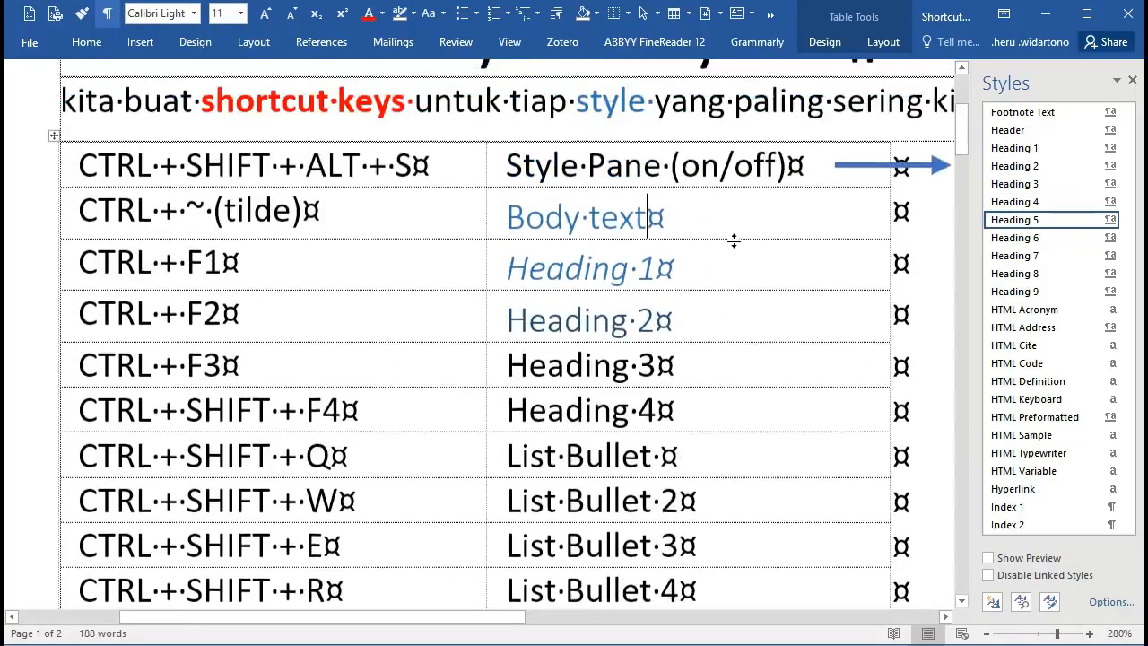
mouse_move(1061, 226)
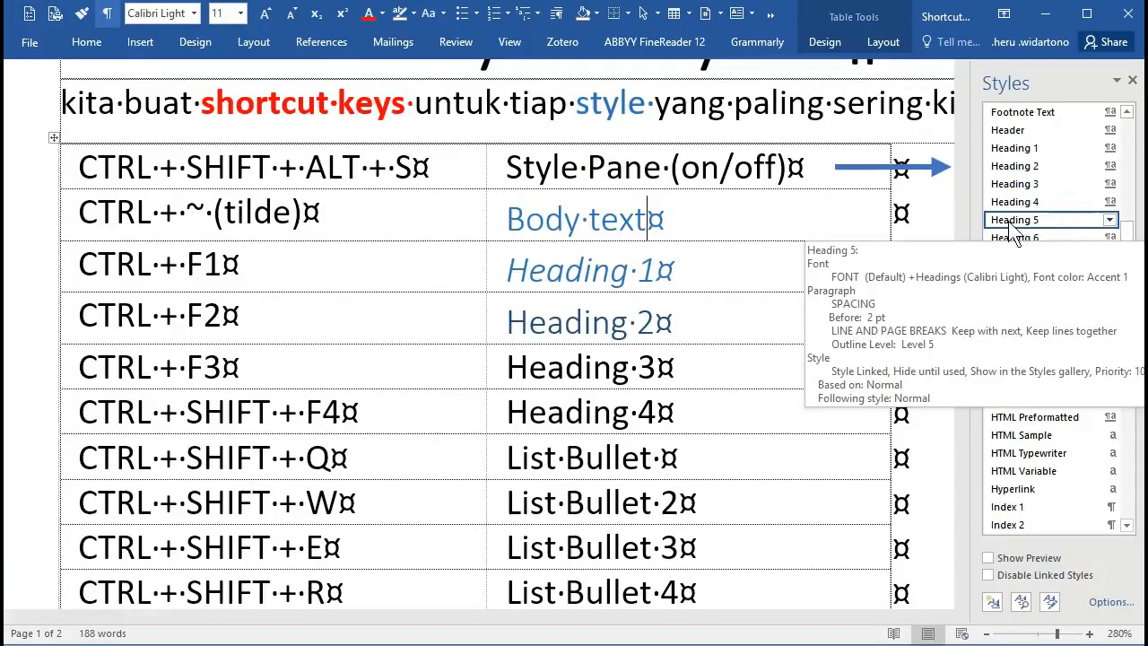
left_click(611, 370)
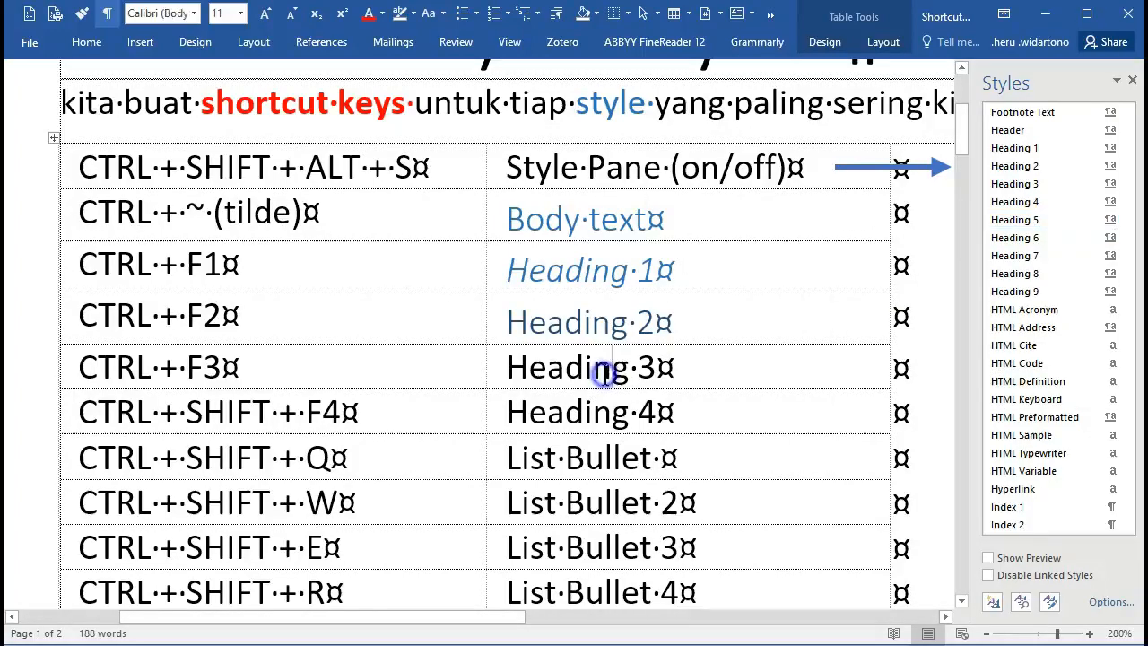
scroll(1041, 336, "down", 15)
scroll(1045, 339, "down", 2)
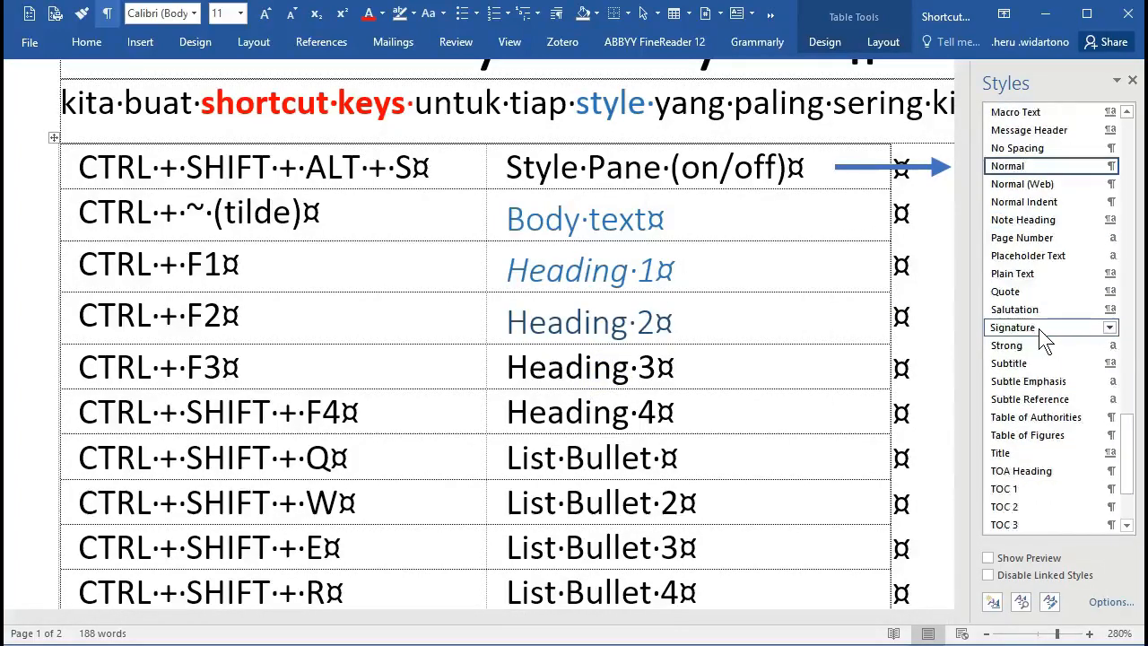
scroll(1052, 372, "up", 3)
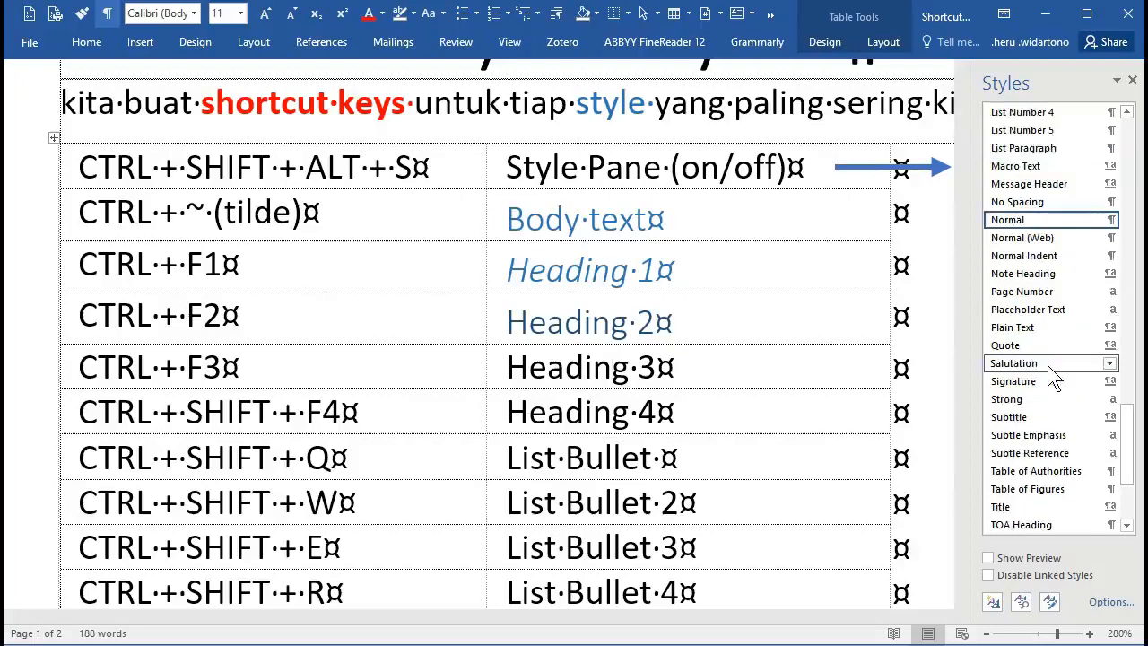
scroll(1052, 377, "up", 2)
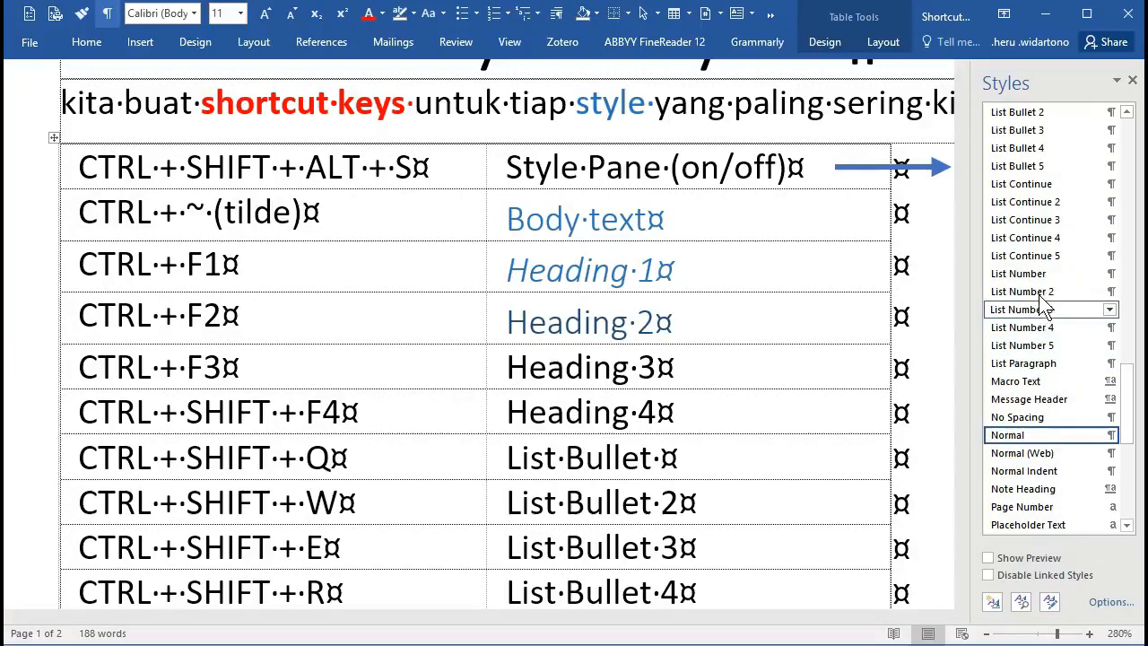
left_click(1045, 304)
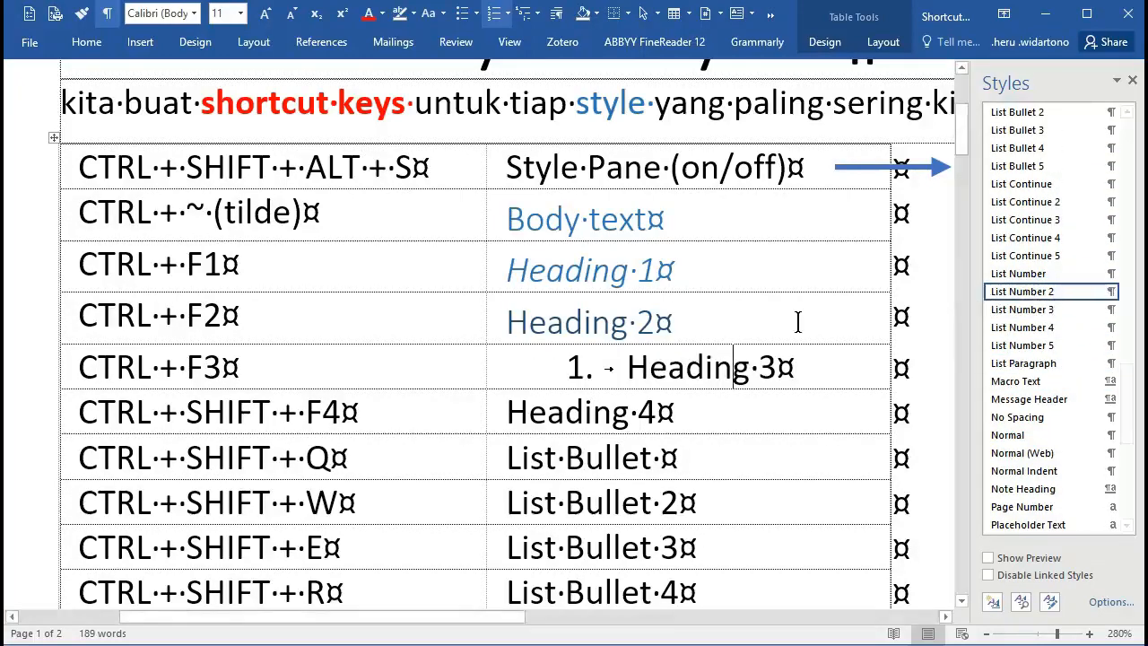
Step: Apply the Heading 1 style to the Heading 4 cell in the shortcut table
scroll(798, 323, "up", 3)
scroll(798, 319, "down", 5)
left_click(704, 243)
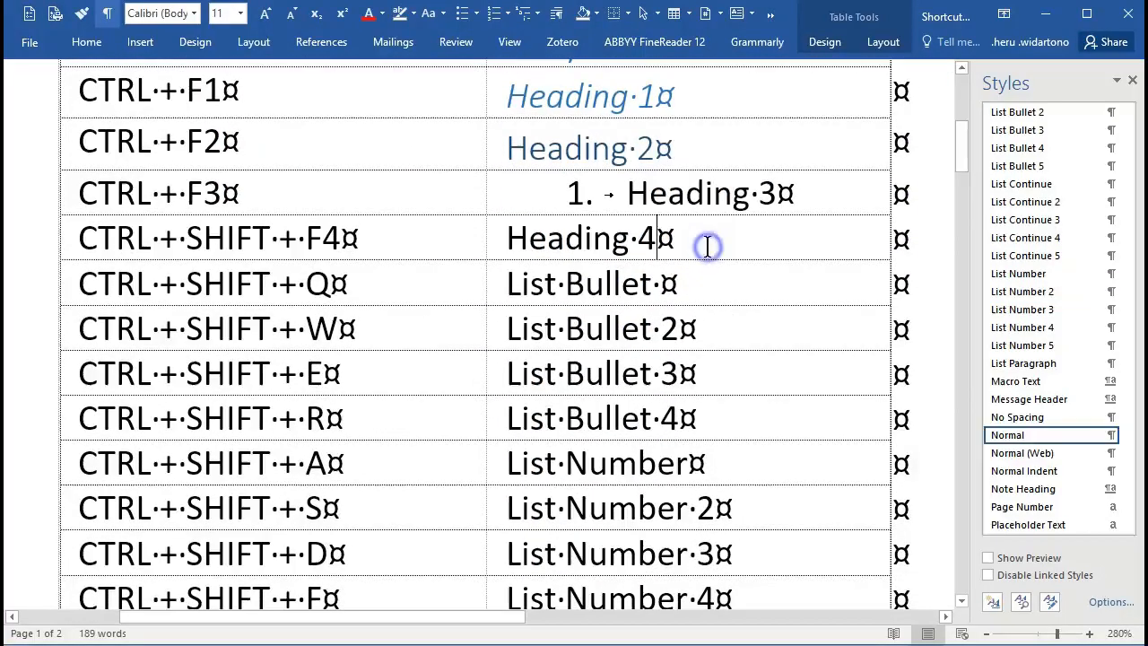
scroll(1054, 300, "up", 3)
scroll(1053, 296, "up", 12)
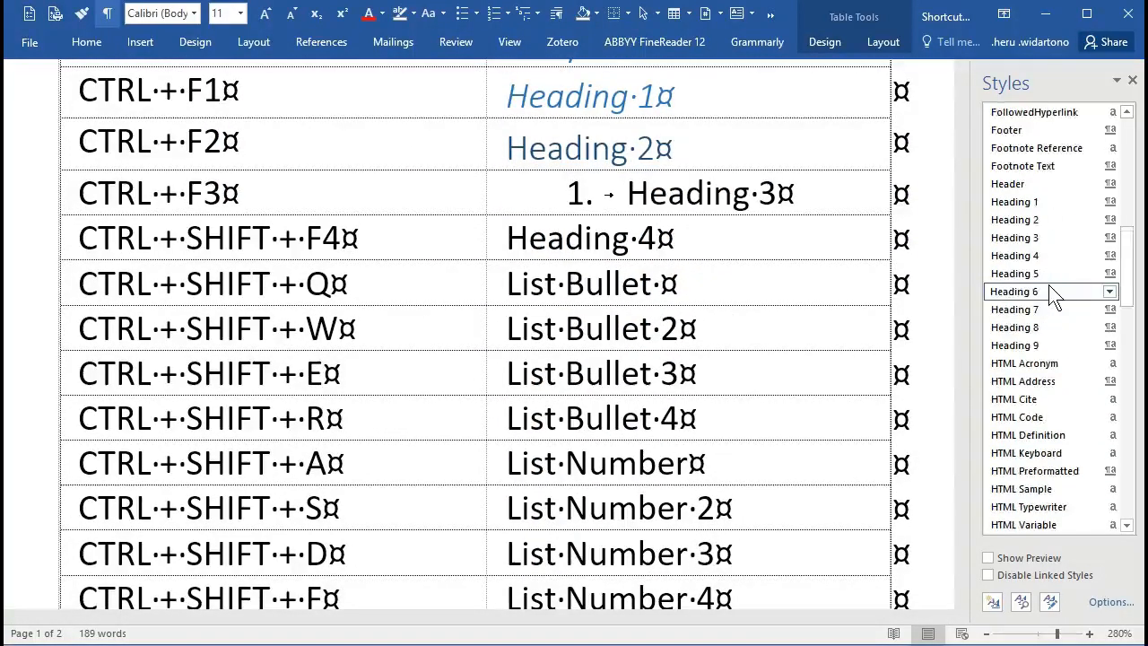
left_click(1048, 202)
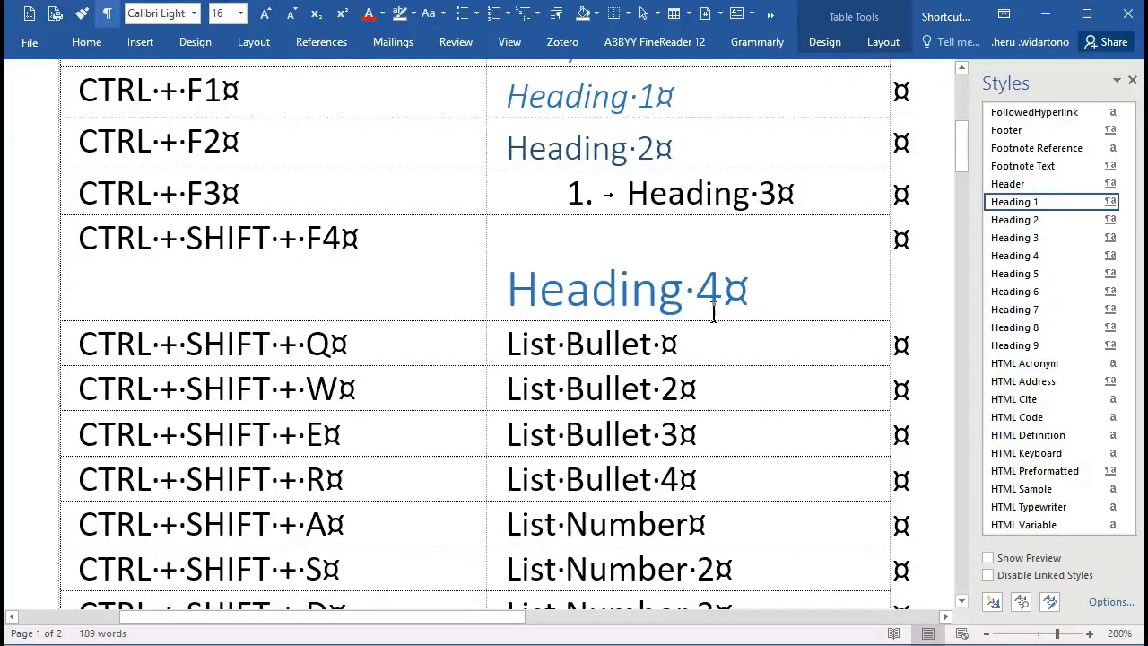
Step: Review the restyled table cells and the available heading styles, and return to the document title "Shortcut keys – styles"
left_click(716, 203)
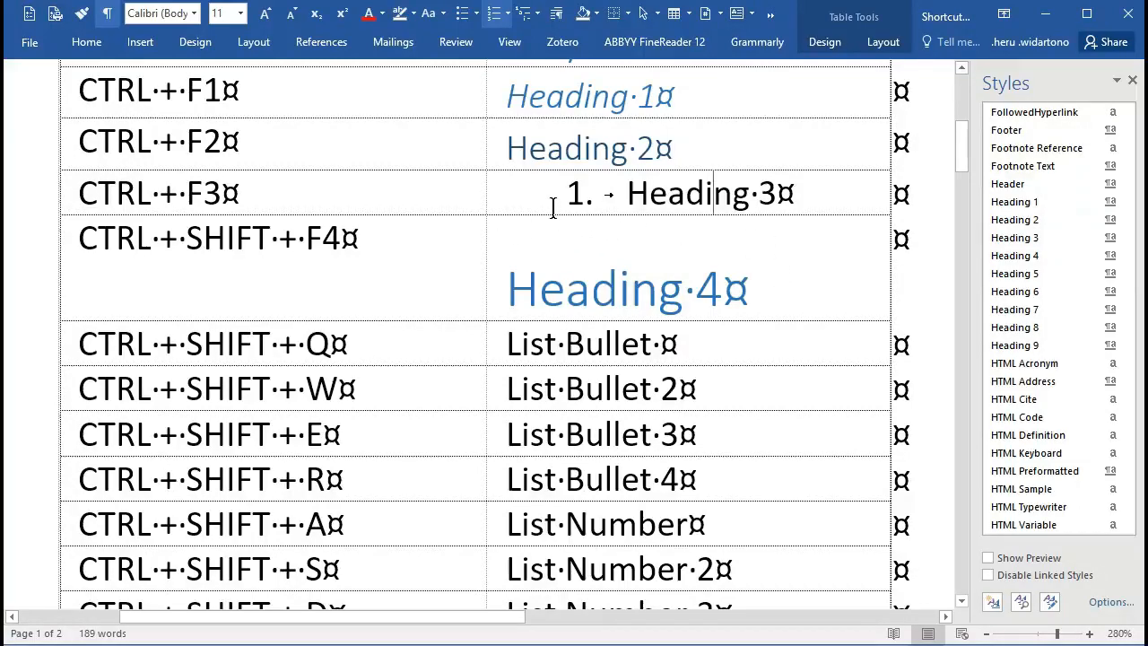
scroll(509, 227, "up", 5)
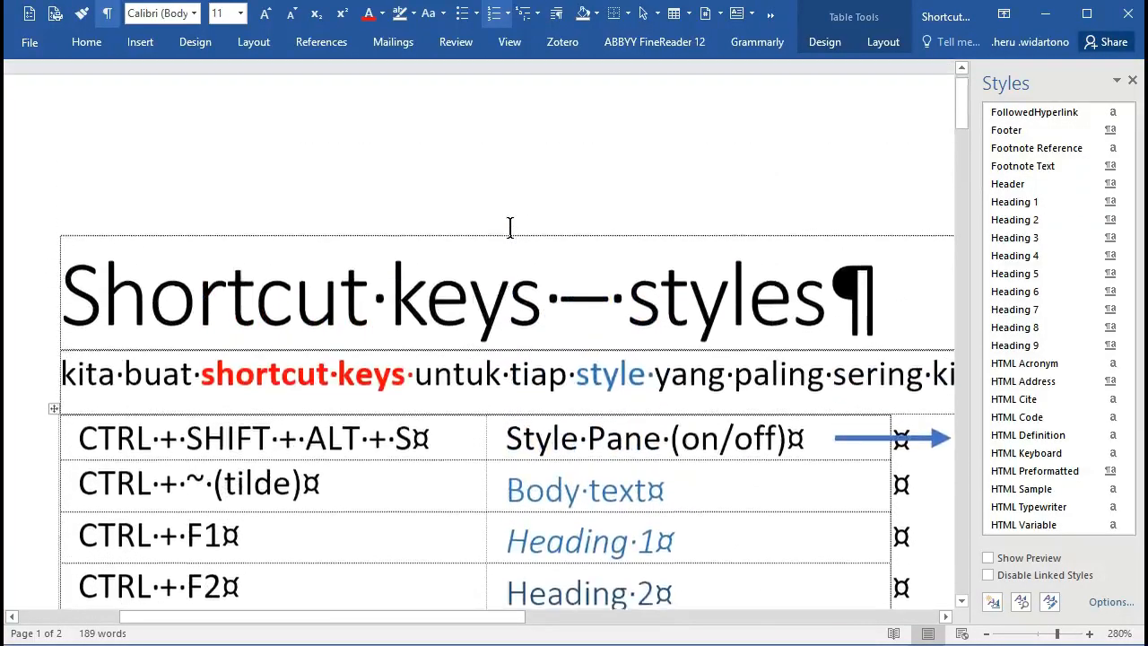
scroll(508, 226, "down", 5)
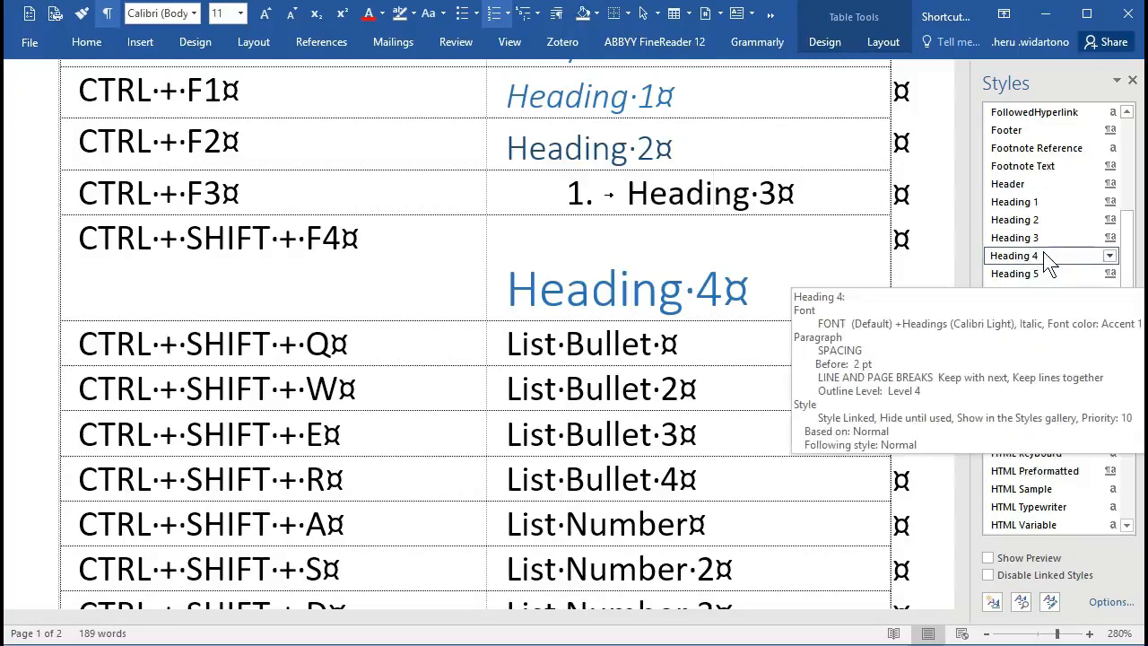
scroll(1027, 260, "up", 3)
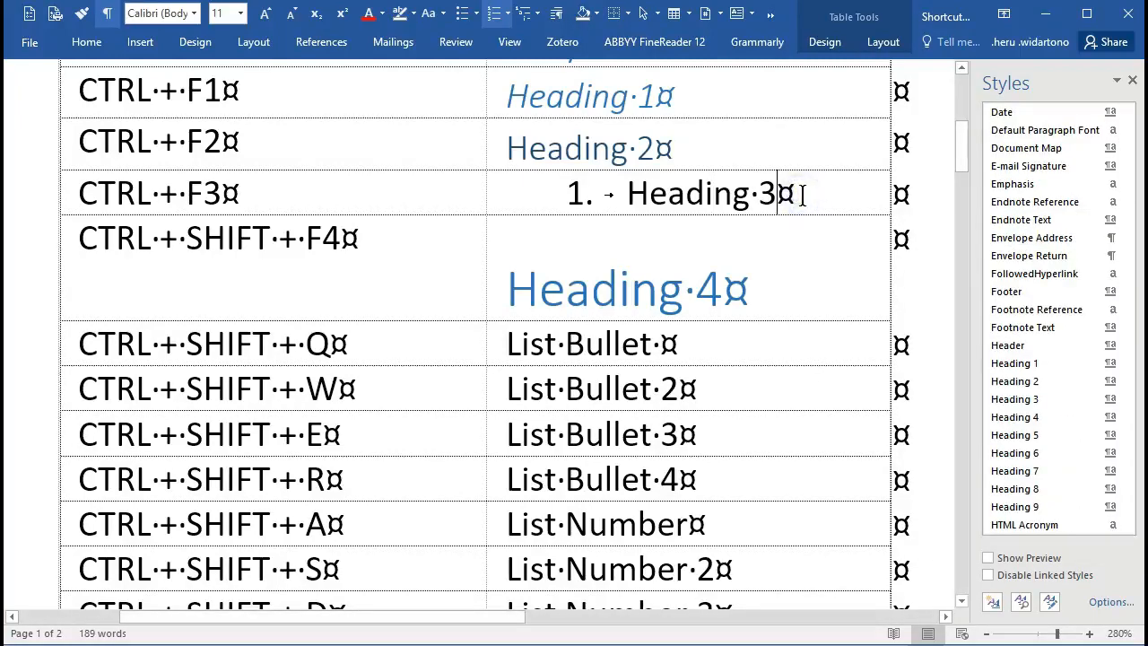
scroll(796, 190, "up", 3)
left_click_drag(85, 205, 816, 194)
left_click(818, 196)
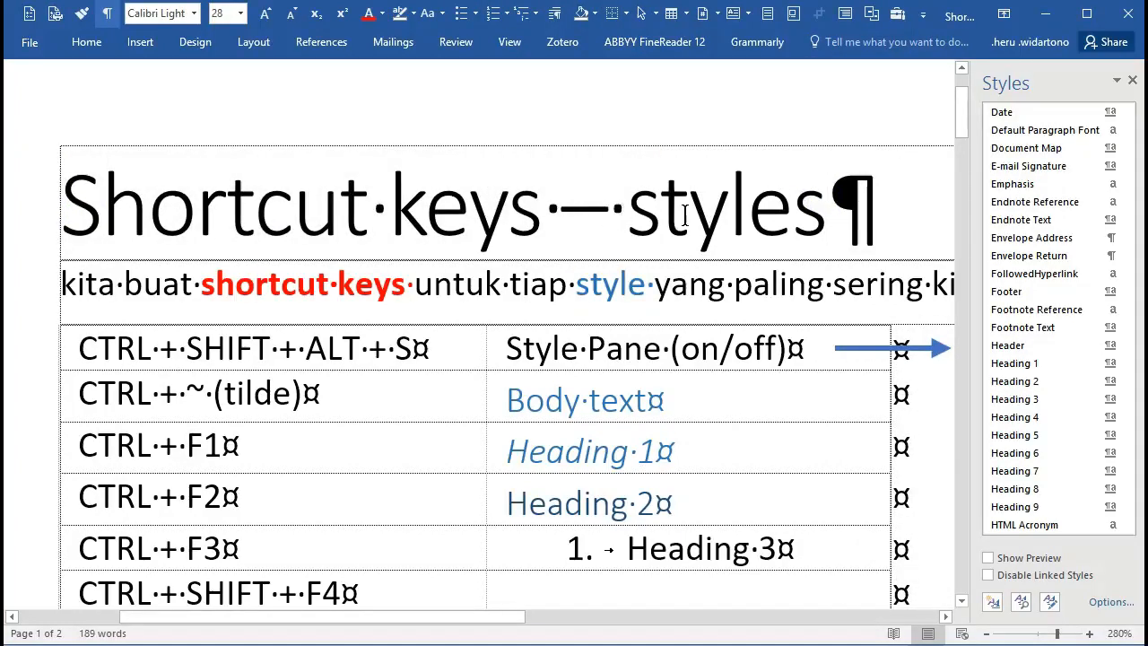